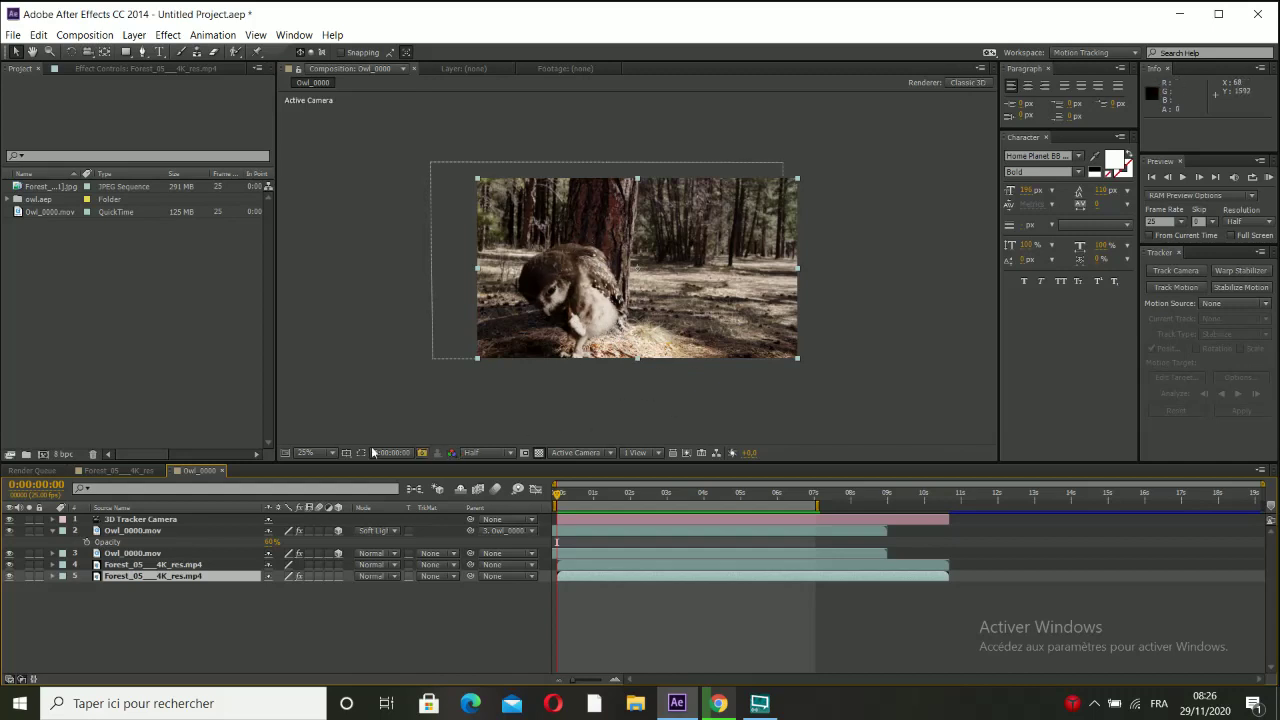
{"action": "left_click", "coordinate": [22, 213]}
{"action": "double_click", "coordinate": [26, 220]}
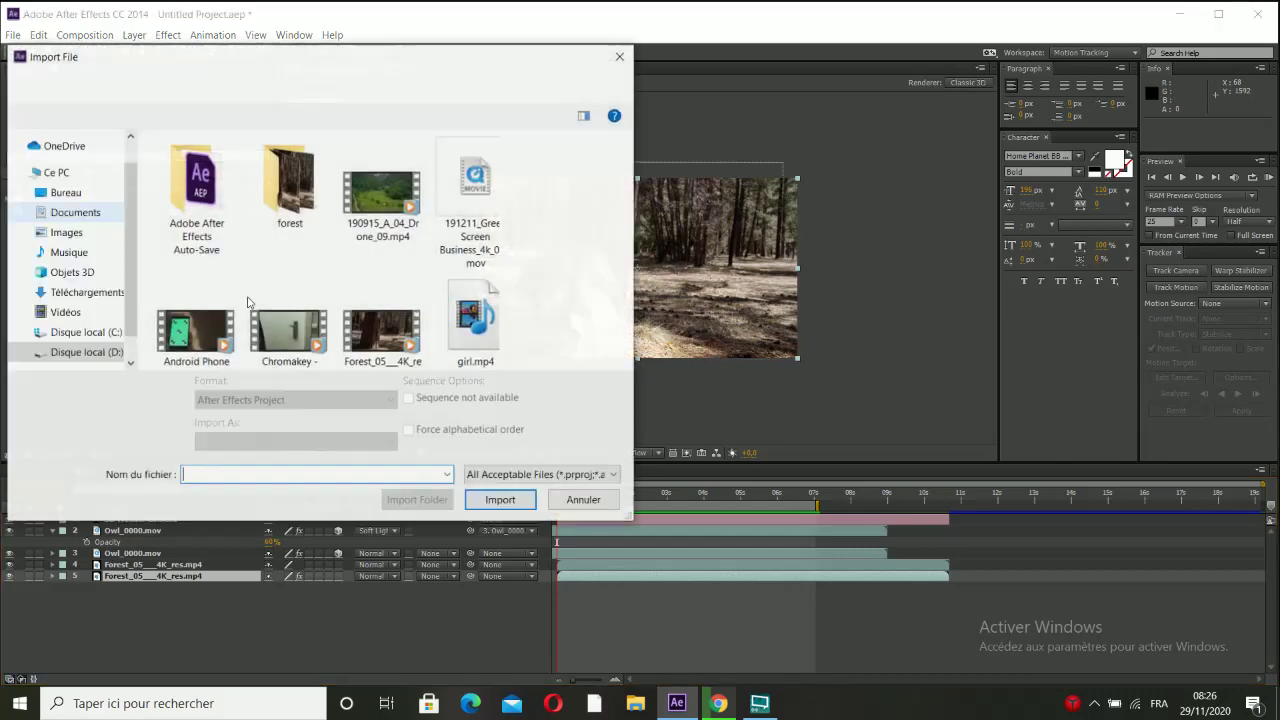
{"action": "left_click", "coordinate": [584, 500]}
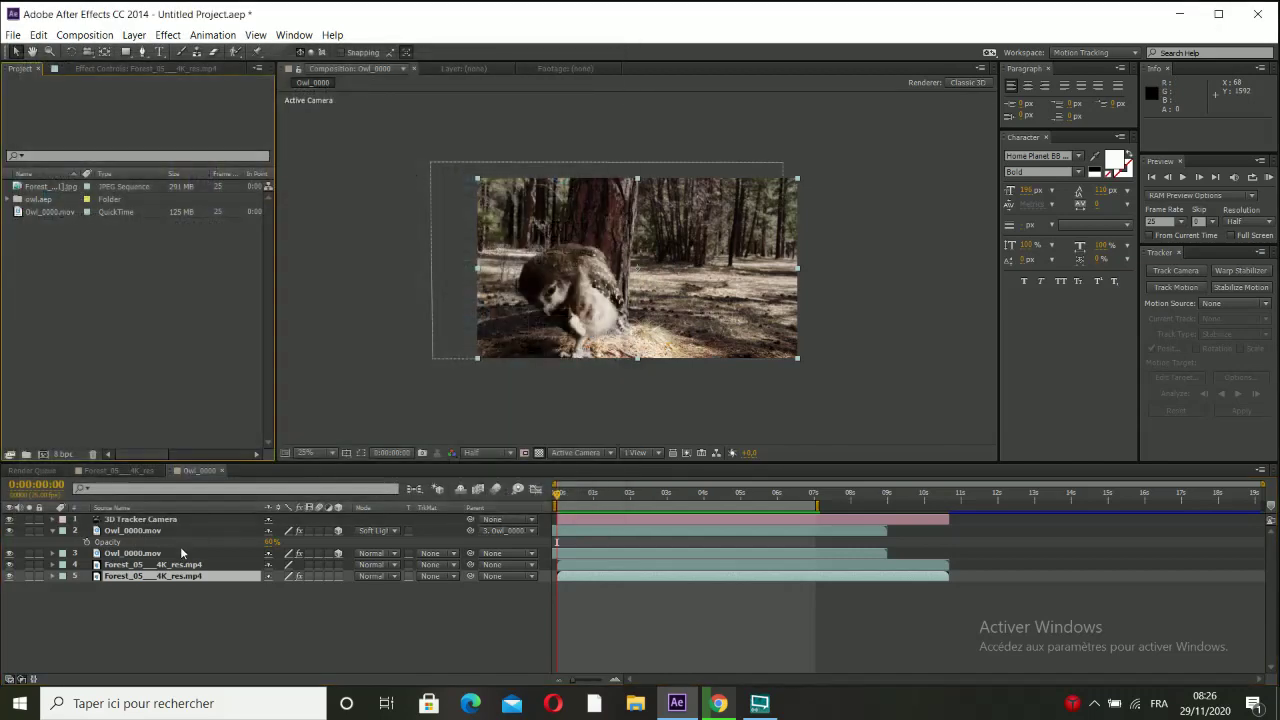
Examine the green-screen source of the lower Owl_0000.mov layer and play the finished Owl_0000 composition from the start.
{"action": "left_click", "coordinate": [101, 553]}
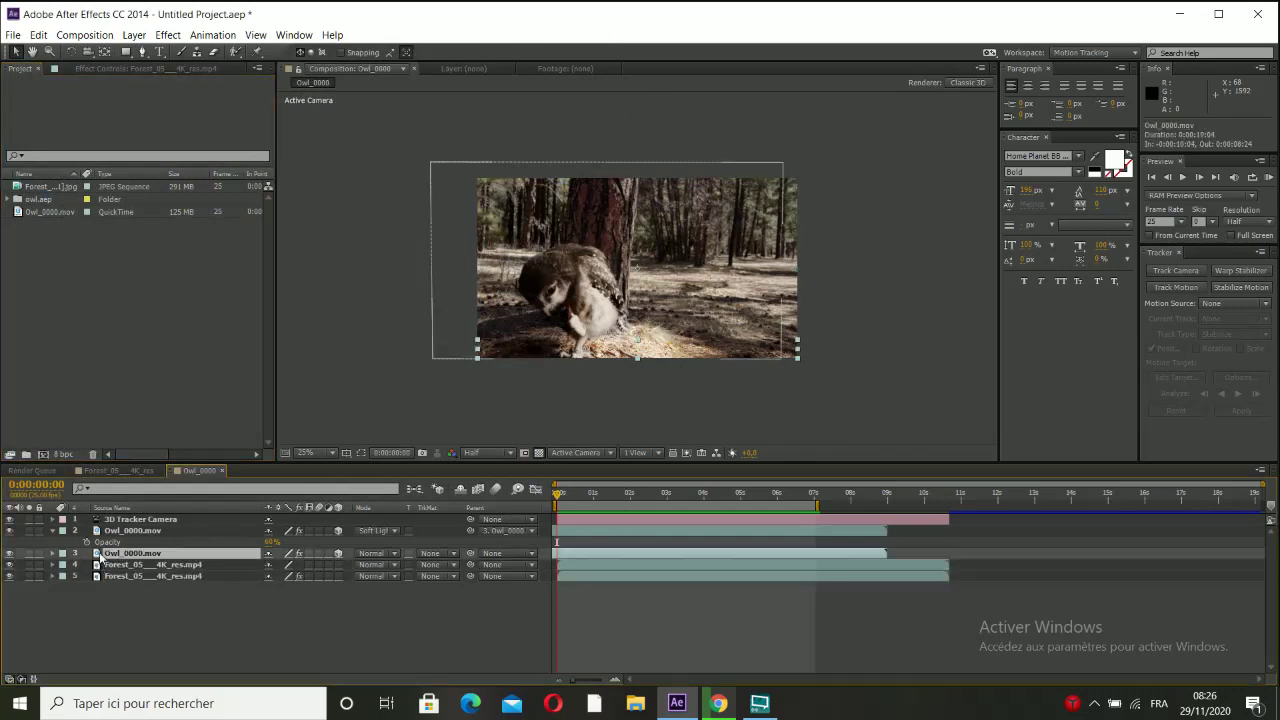
{"action": "double_click", "coordinate": [101, 553]}
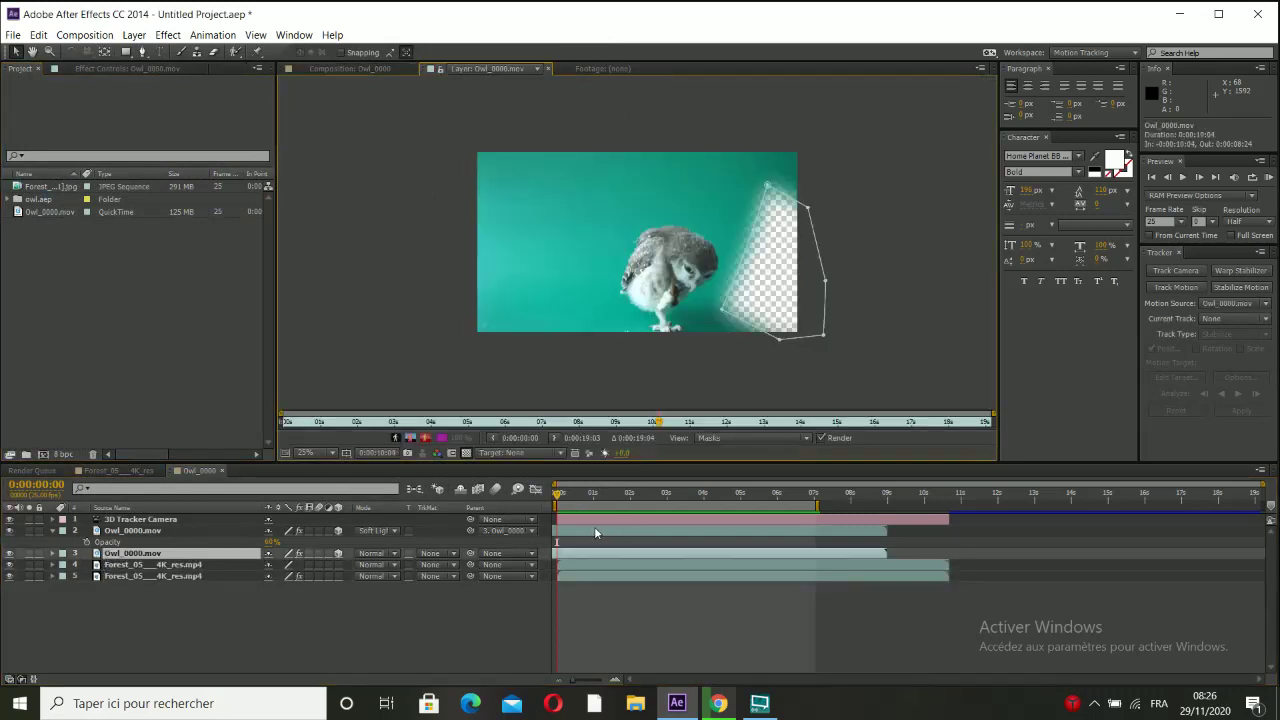
{"action": "left_click_drag", "start_coordinate": [557, 493], "coordinate": [781, 497]}
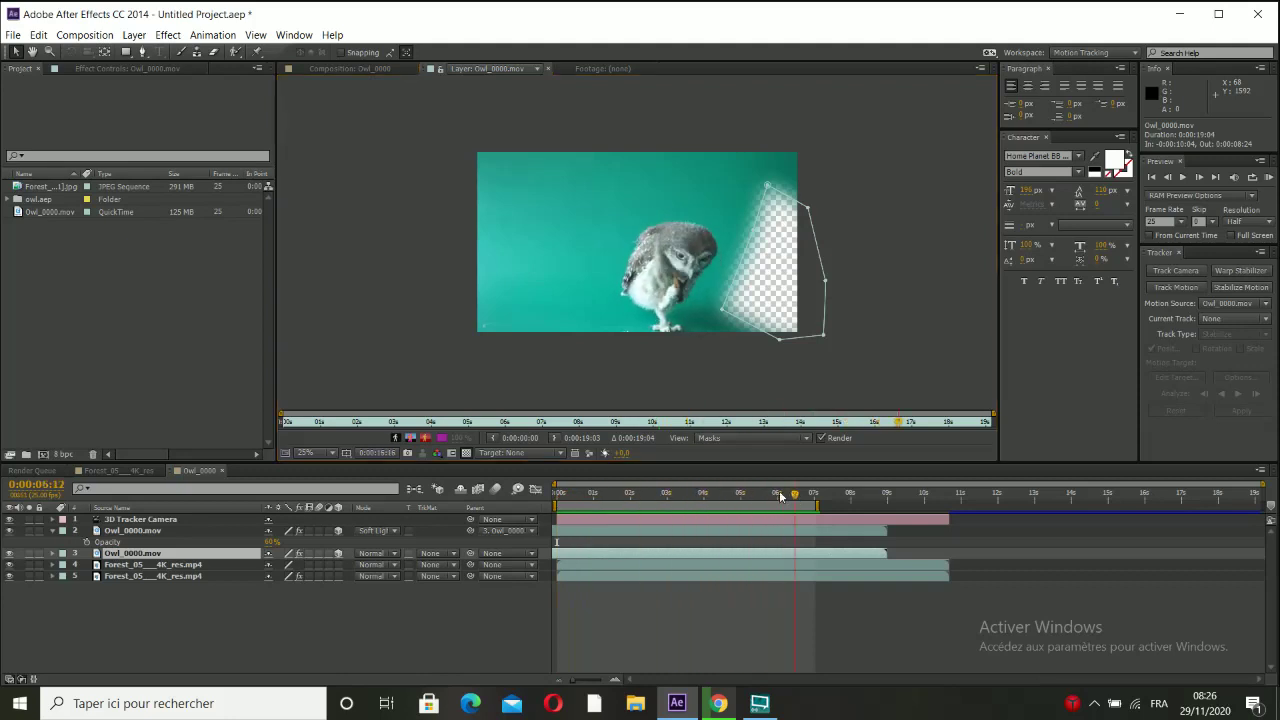
{"action": "left_click", "coordinate": [368, 69]}
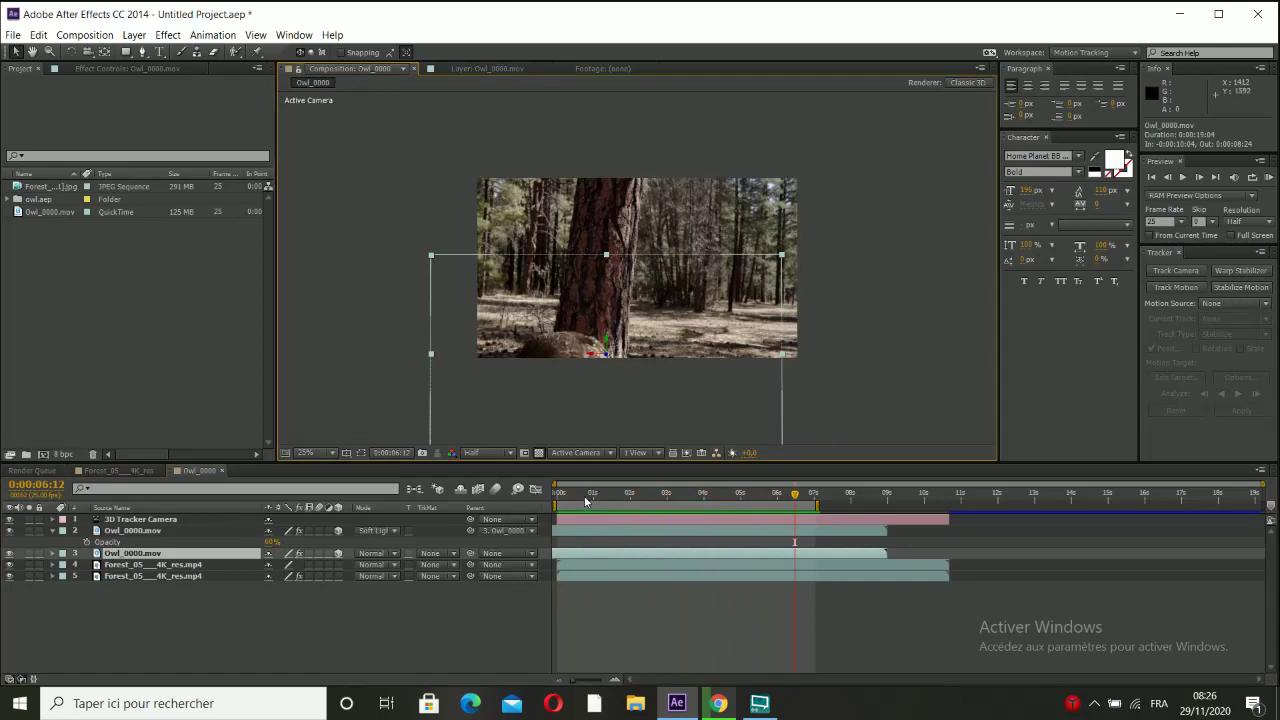
{"action": "left_click_drag", "start_coordinate": [586, 499], "coordinate": [546, 489]}
{"action": "key", "text": "space"}
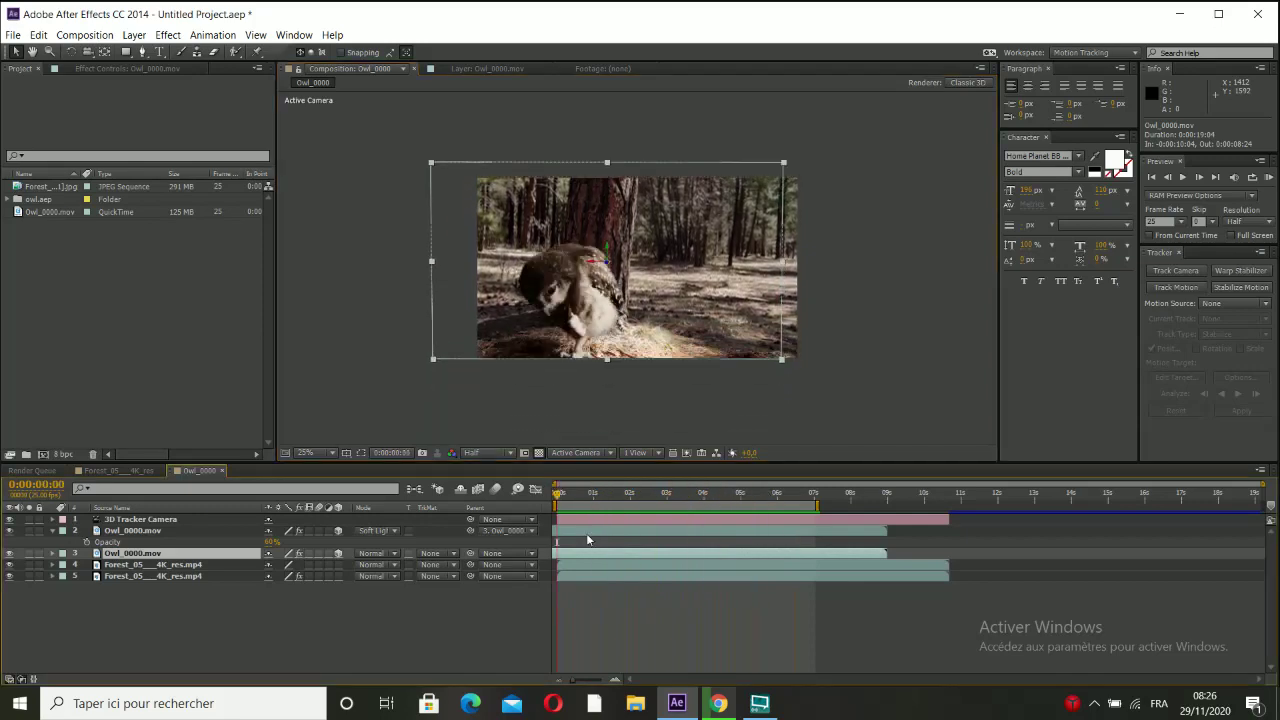
{"action": "left_click", "coordinate": [758, 705]}
{"action": "left_click", "coordinate": [754, 710]}
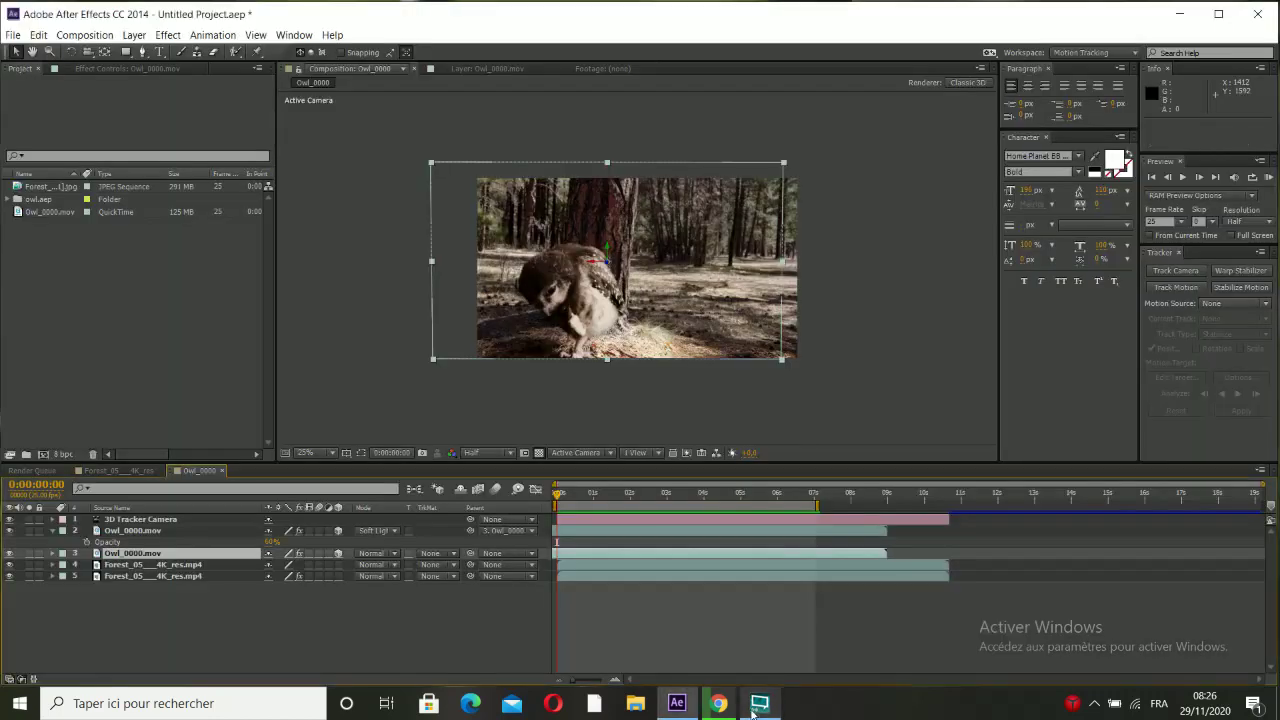
{"action": "left_click", "coordinate": [111, 276]}
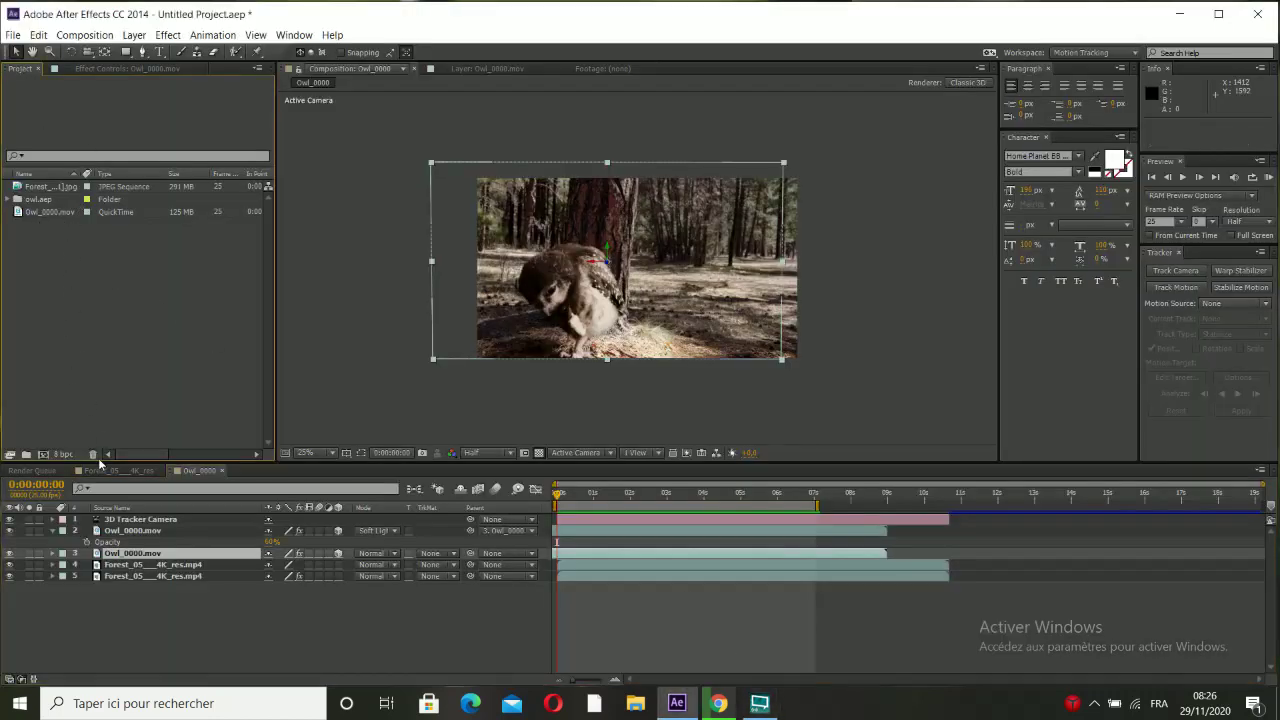
Create a new composition from the Forest_05 FHD JPEG sequence and scrub through its footage.
{"action": "left_click", "coordinate": [40, 188]}
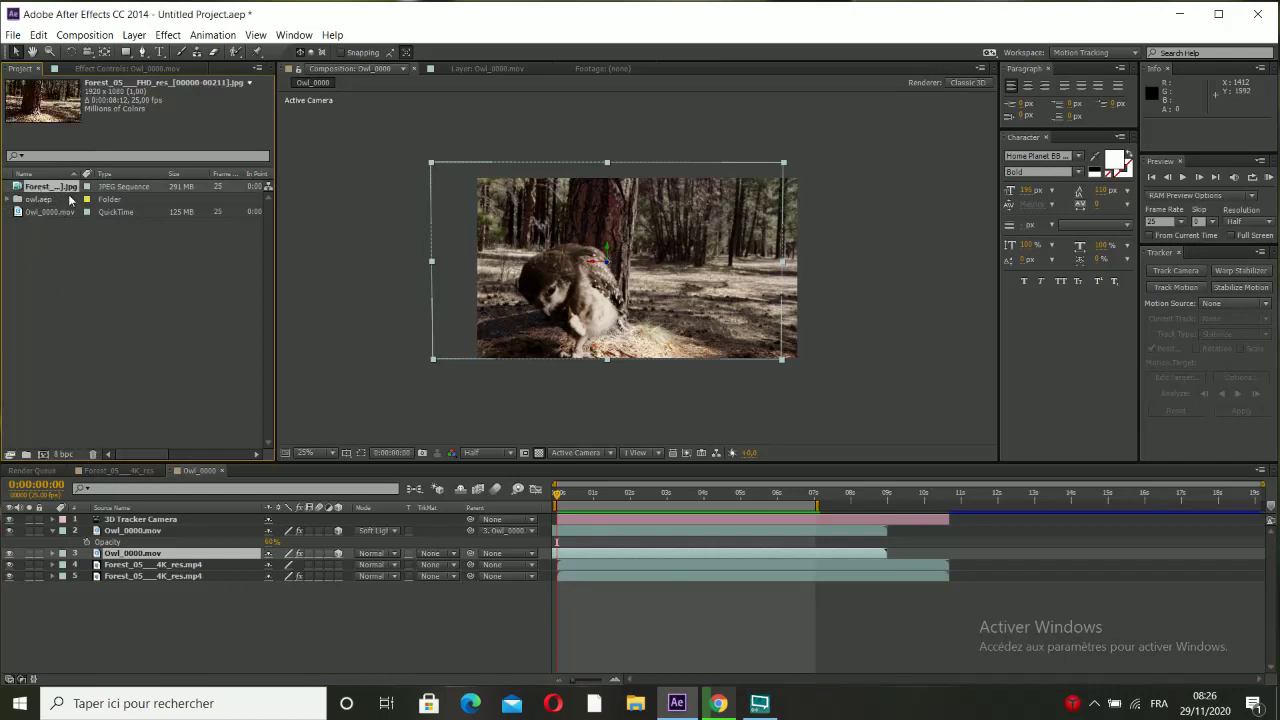
{"action": "left_click", "coordinate": [52, 213]}
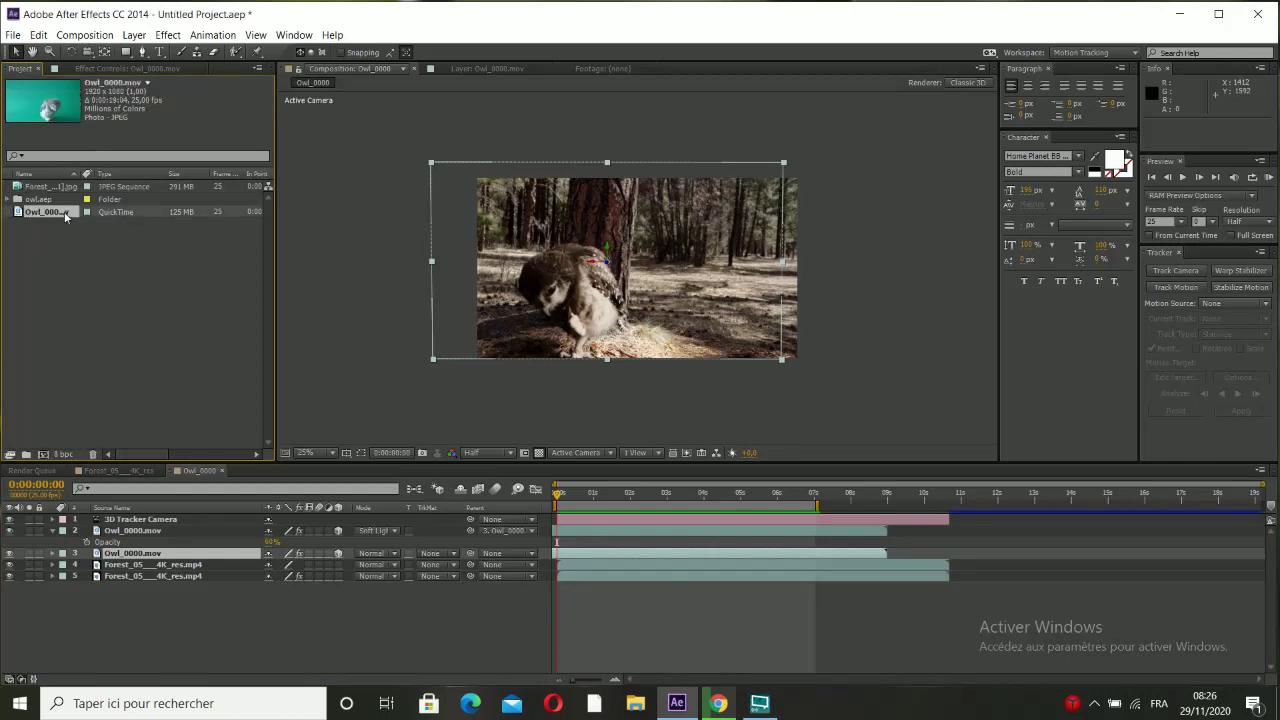
{"action": "left_click", "coordinate": [61, 189]}
{"action": "left_click_drag", "start_coordinate": [59, 190], "coordinate": [43, 454]}
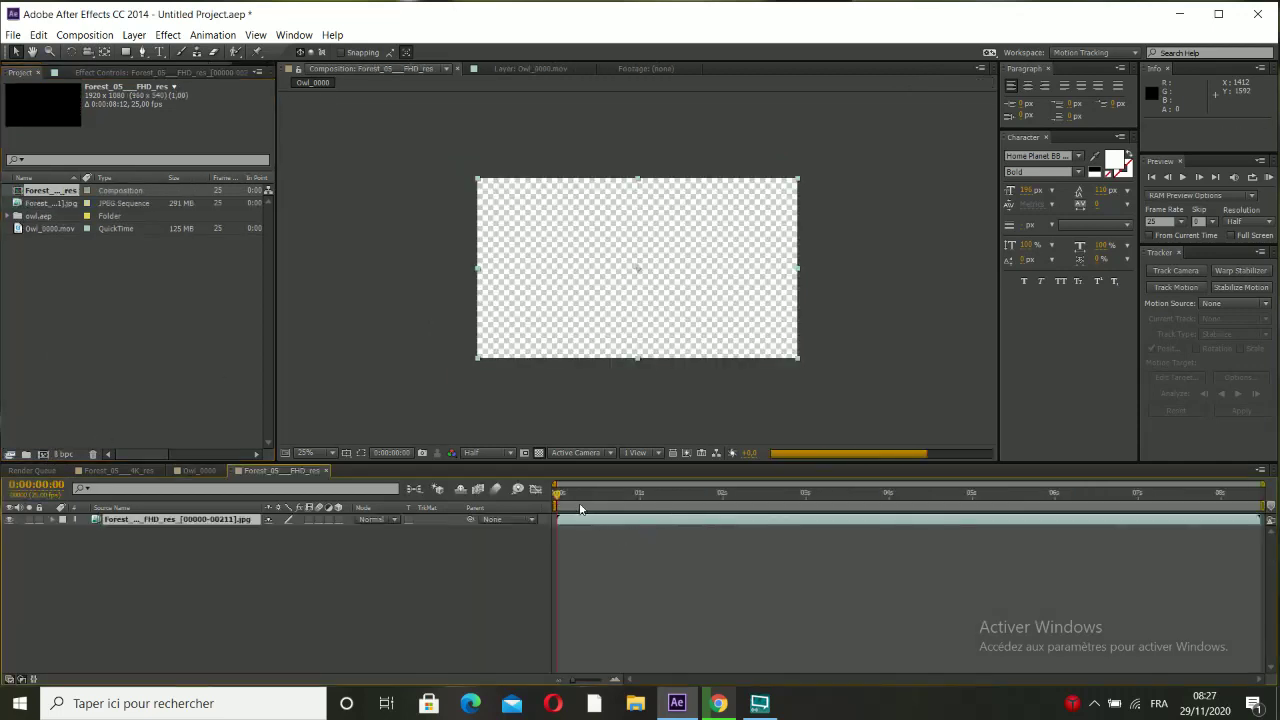
{"action": "left_click_drag", "start_coordinate": [568, 496], "coordinate": [1040, 489]}
{"action": "key", "text": "KP_0"}
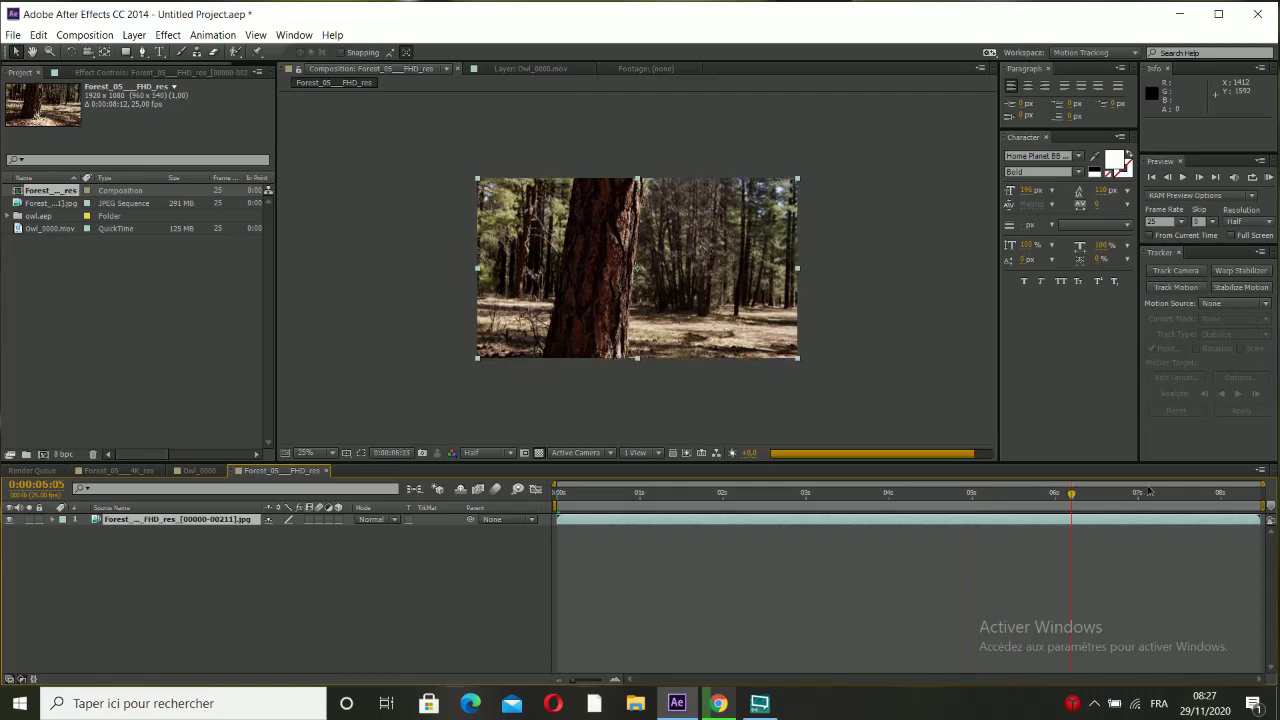
{"action": "left_click_drag", "start_coordinate": [584, 514], "coordinate": [520, 517]}
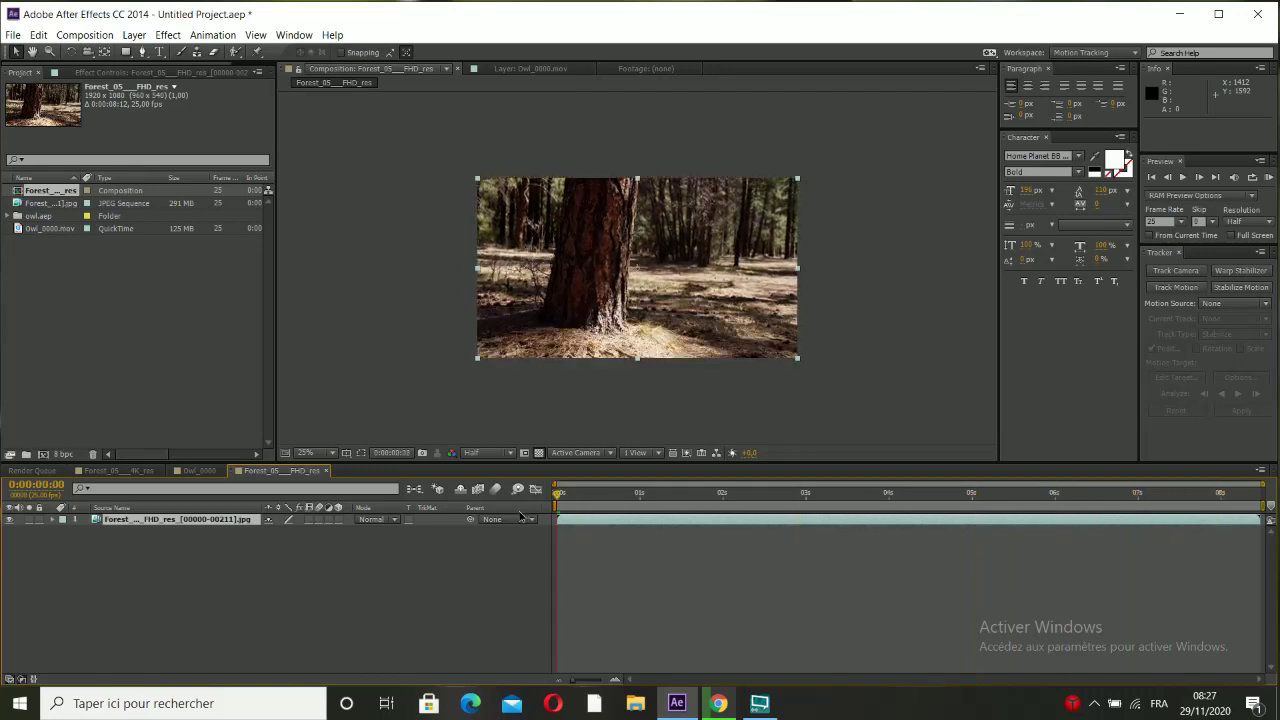
Add Owl_0000.mov above the forest sequence and review both clips over time, temporarily hiding the owl layer.
{"action": "left_click", "coordinate": [52, 241]}
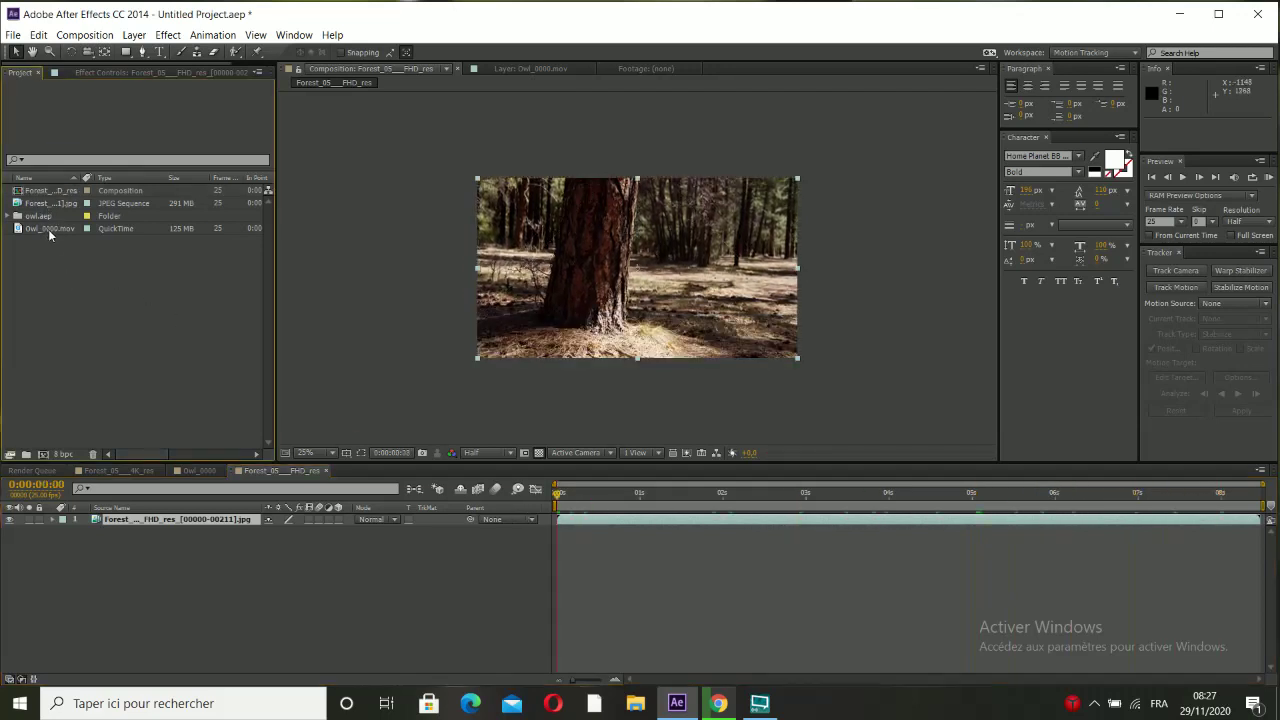
{"action": "left_click", "coordinate": [49, 229]}
{"action": "left_click_drag", "start_coordinate": [71, 227], "coordinate": [124, 516]}
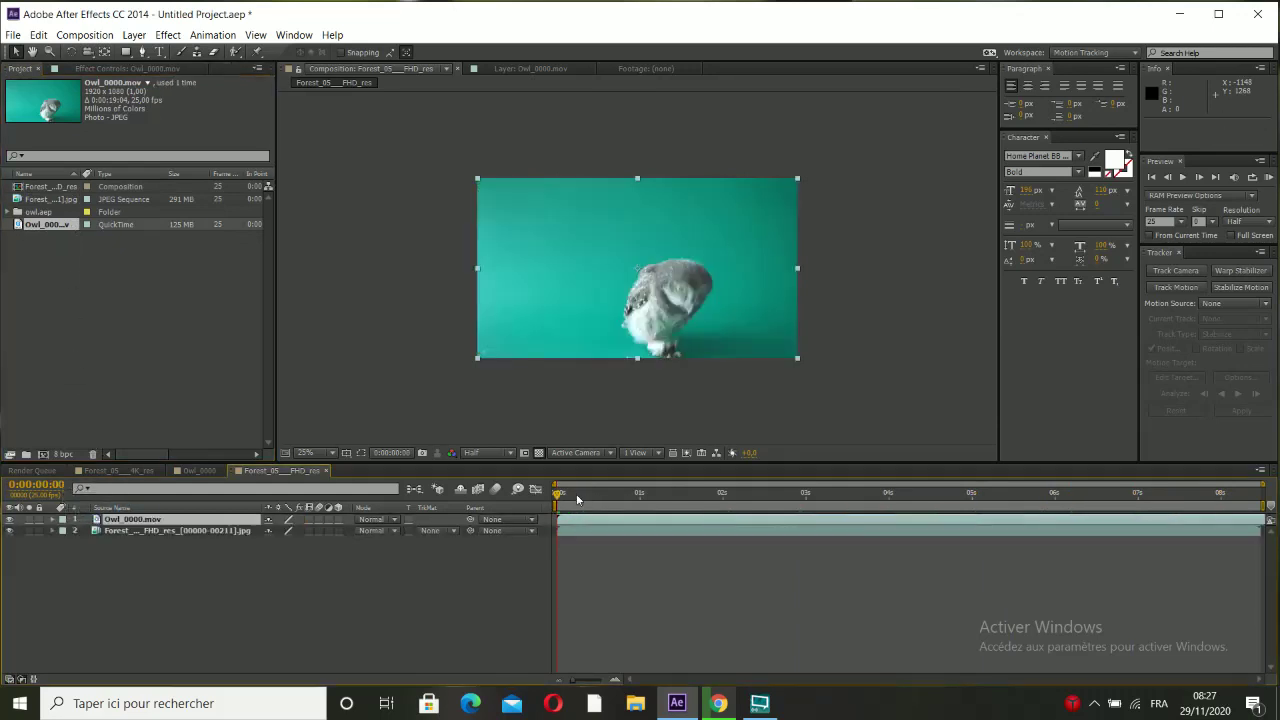
{"action": "left_click", "coordinate": [637, 495]}
{"action": "left_click_drag", "start_coordinate": [657, 505], "coordinate": [1010, 492]}
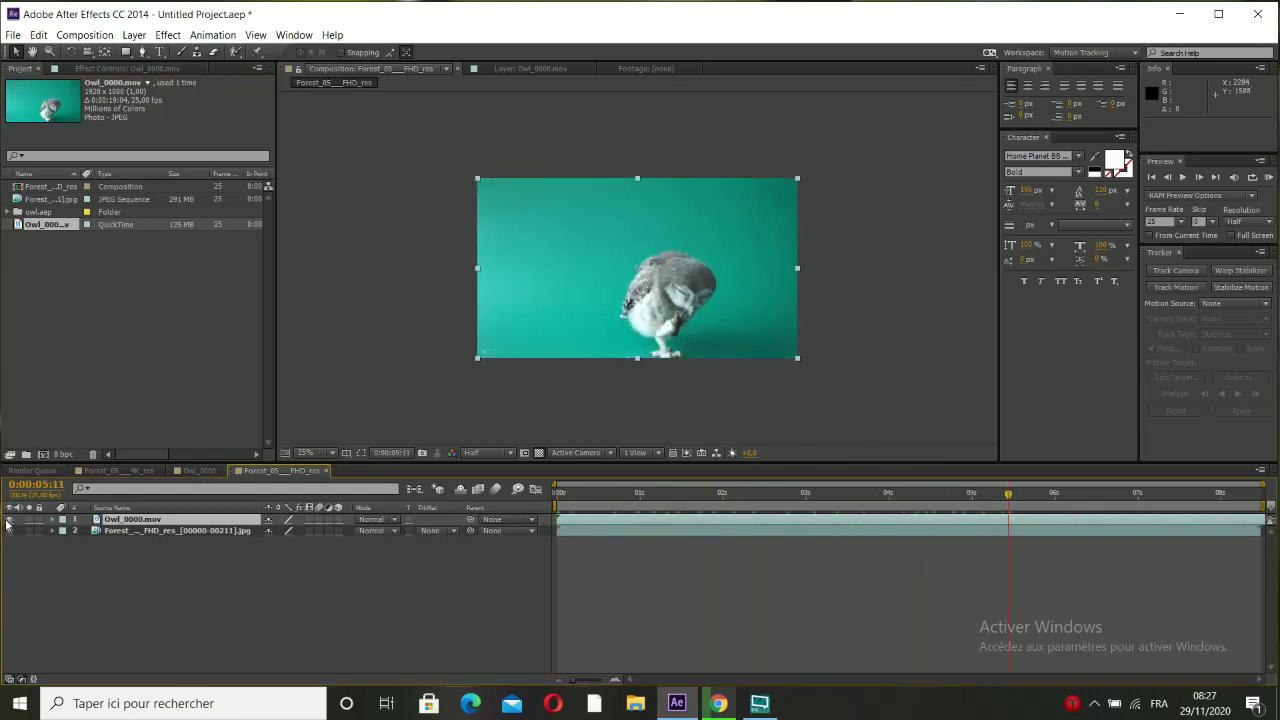
{"action": "left_click_drag", "start_coordinate": [577, 500], "coordinate": [866, 512]}
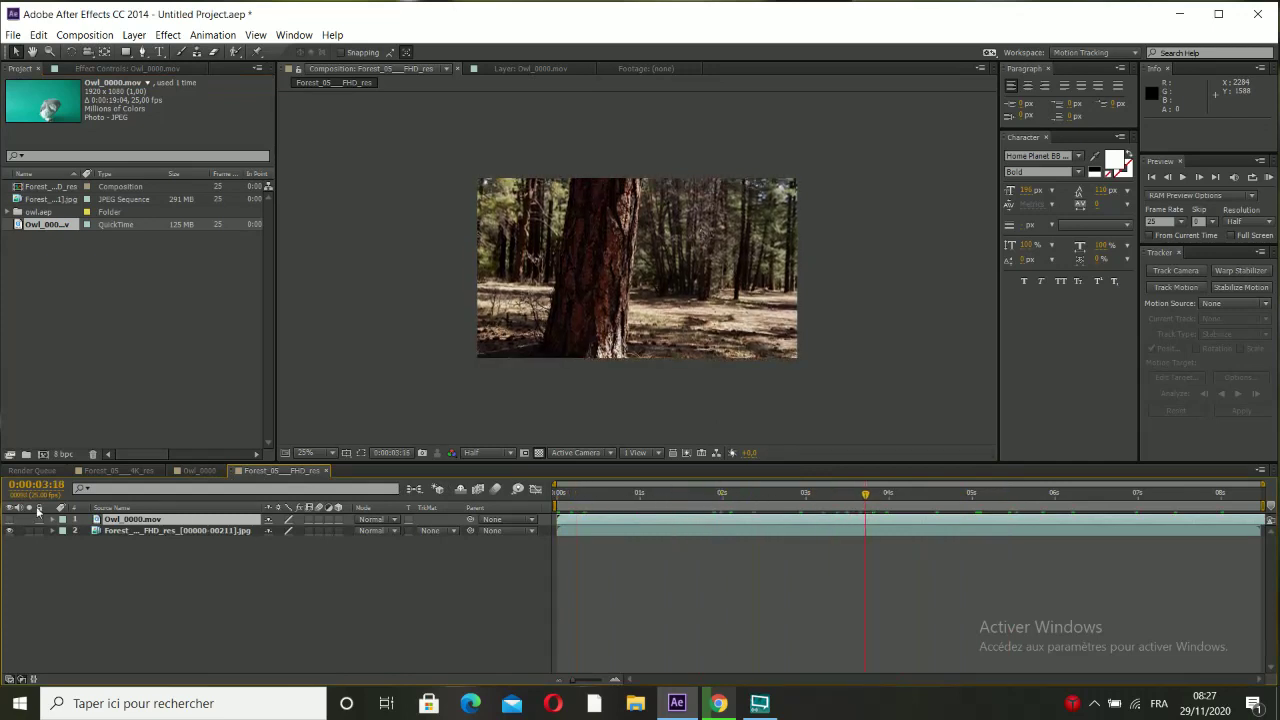
{"action": "left_click", "coordinate": [9, 519]}
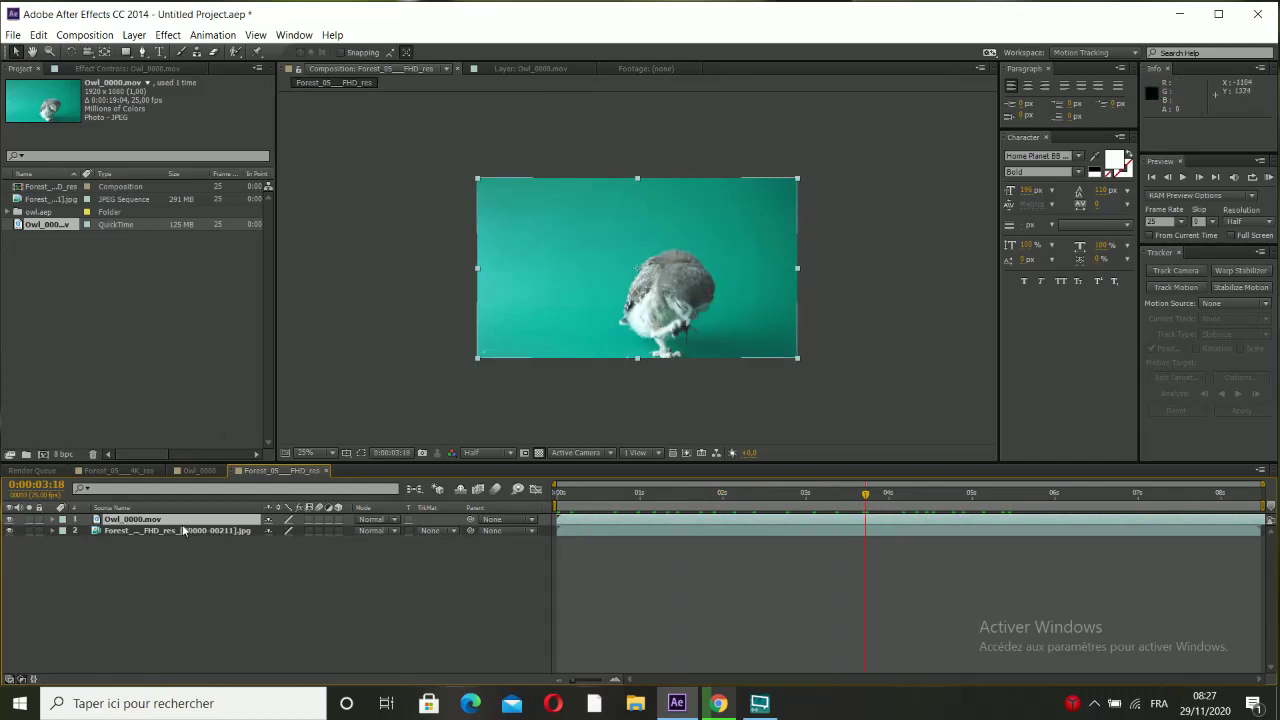
Apply Keylight (1.2) to the owl layer and sample the green background beside the owl as the Screen Colour.
{"action": "left_click", "coordinate": [168, 35]}
{"action": "mouse_move", "coordinate": [187, 286]}
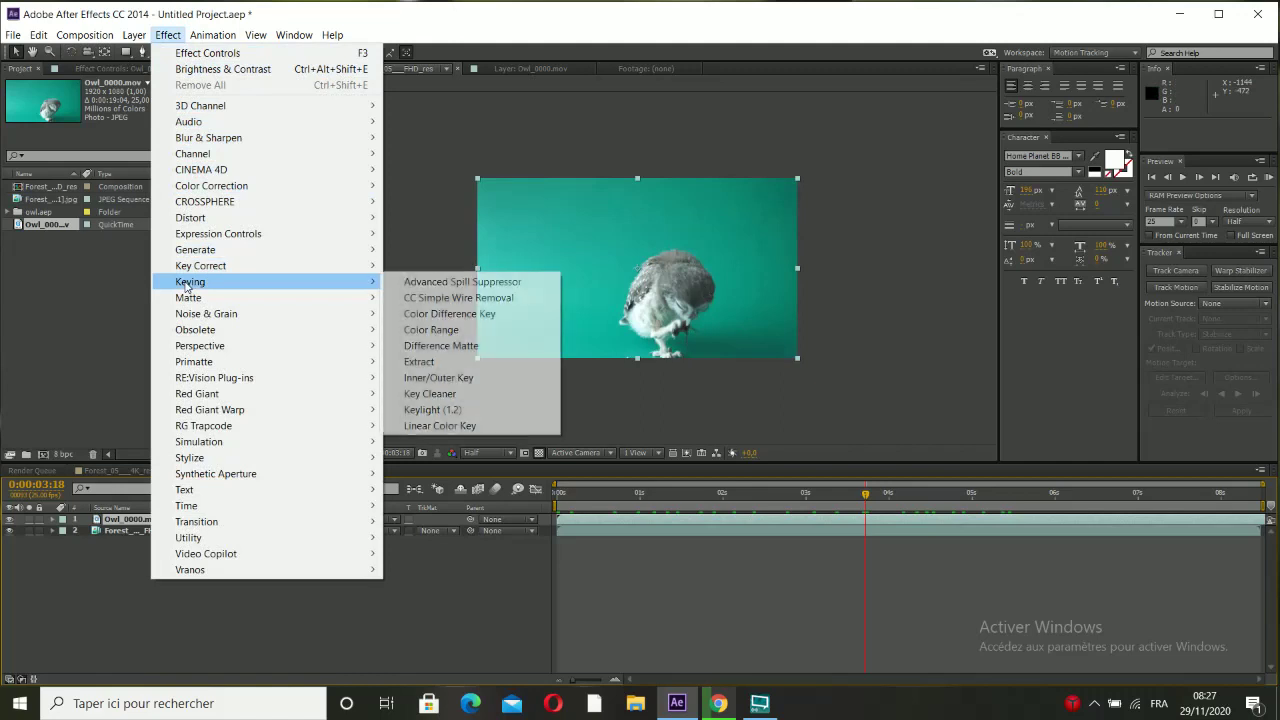
{"action": "left_click", "coordinate": [420, 409]}
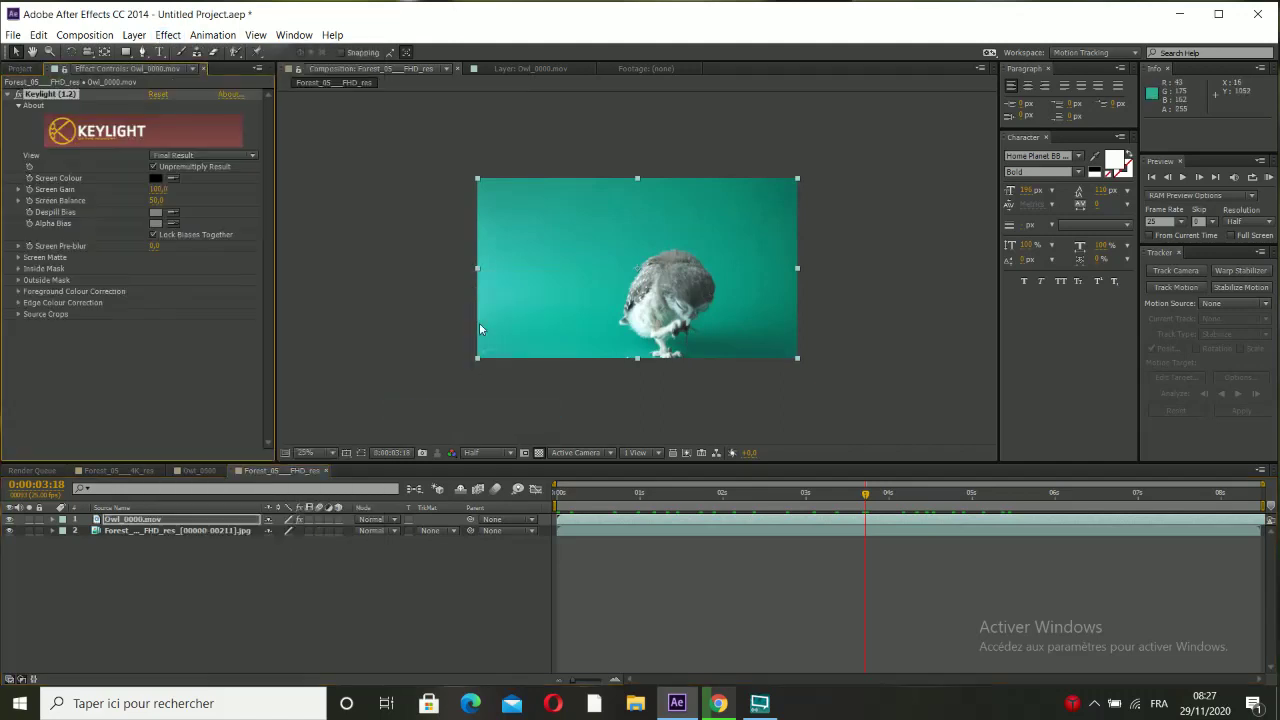
{"action": "key", "text": "period"}
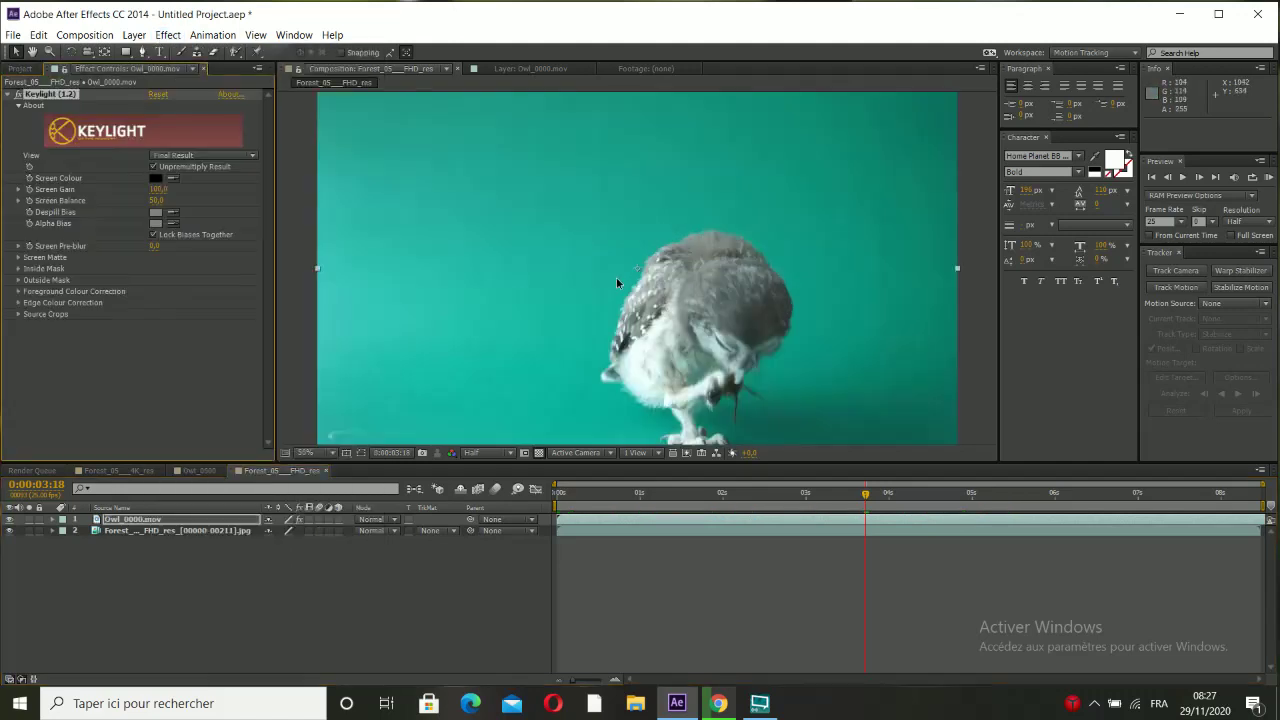
{"action": "left_click_drag", "start_coordinate": [616, 278], "coordinate": [555, 246]}
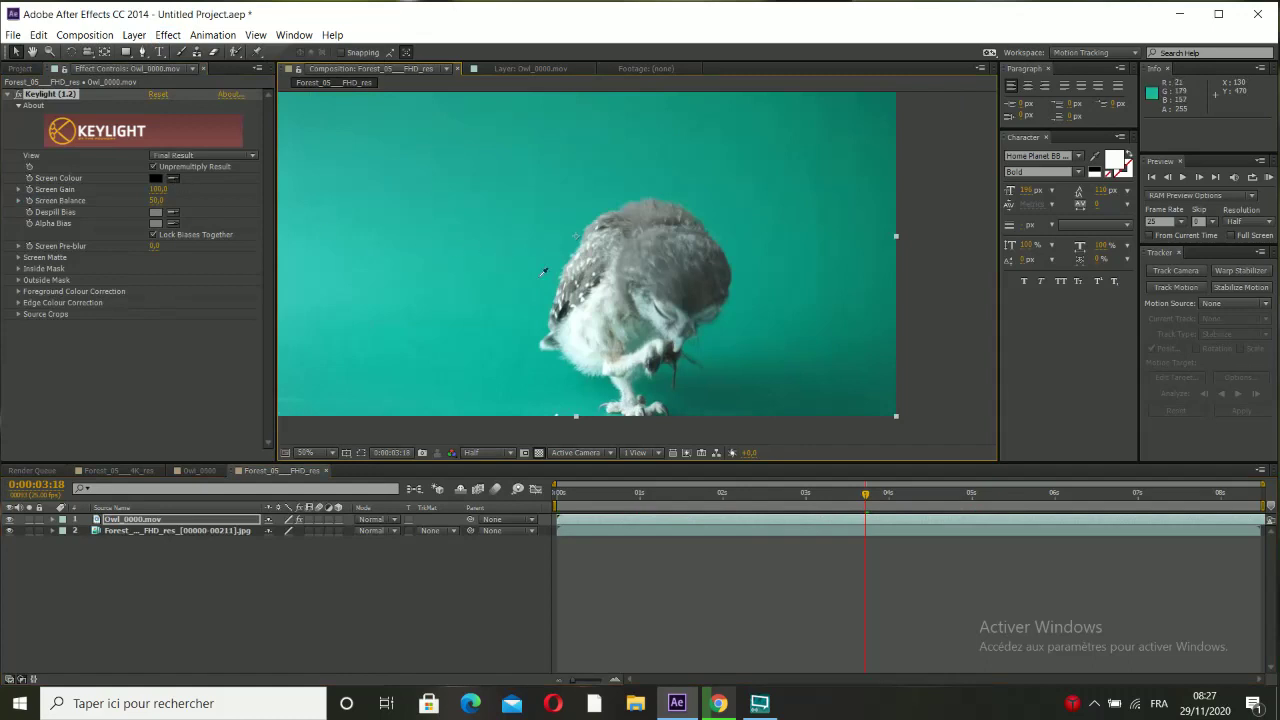
{"action": "left_click", "coordinate": [541, 273]}
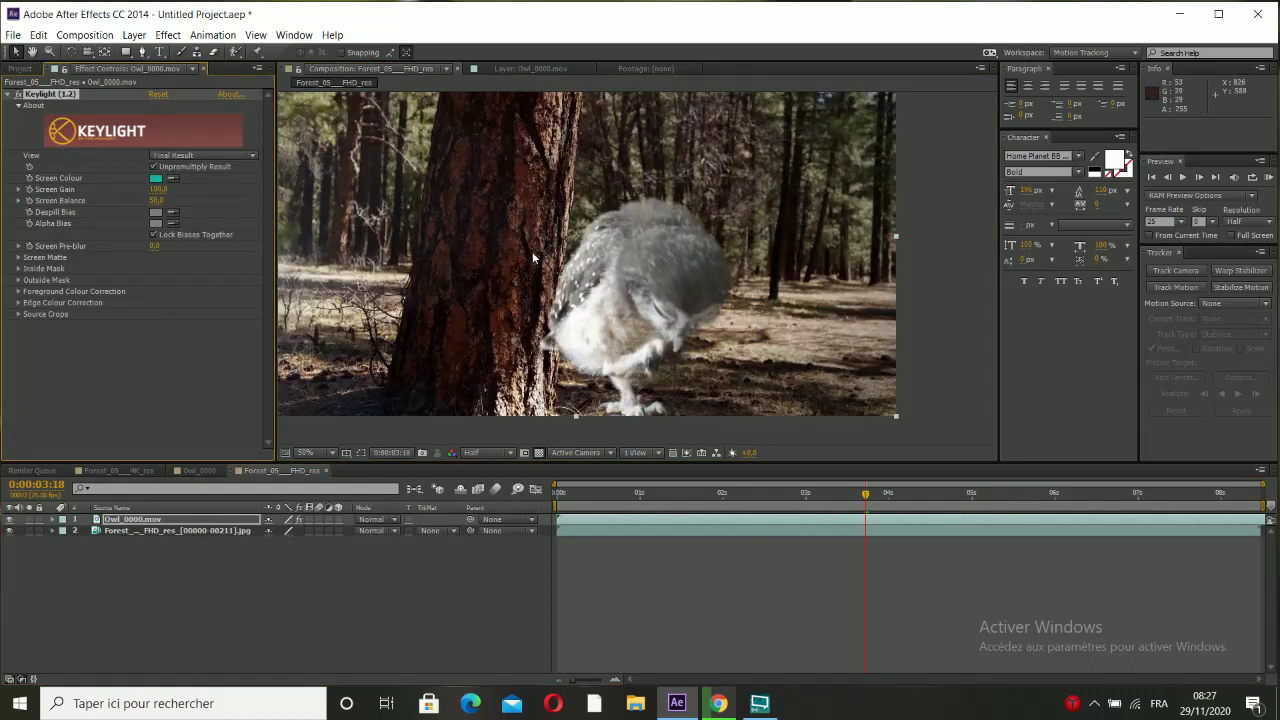
Check the keyed owl around 0:00:02:20 for transparency and switch the Keylight view to Screen Matte.
{"action": "key", "text": "comma"}
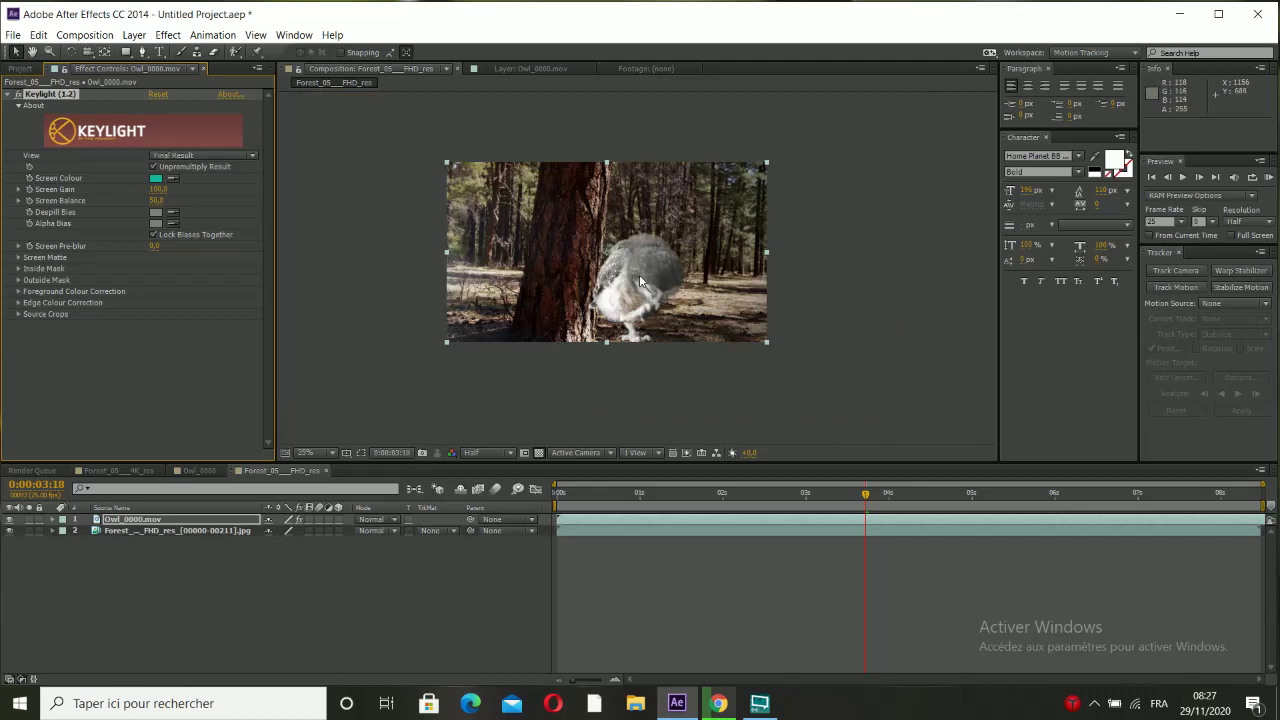
{"action": "key", "text": "period"}
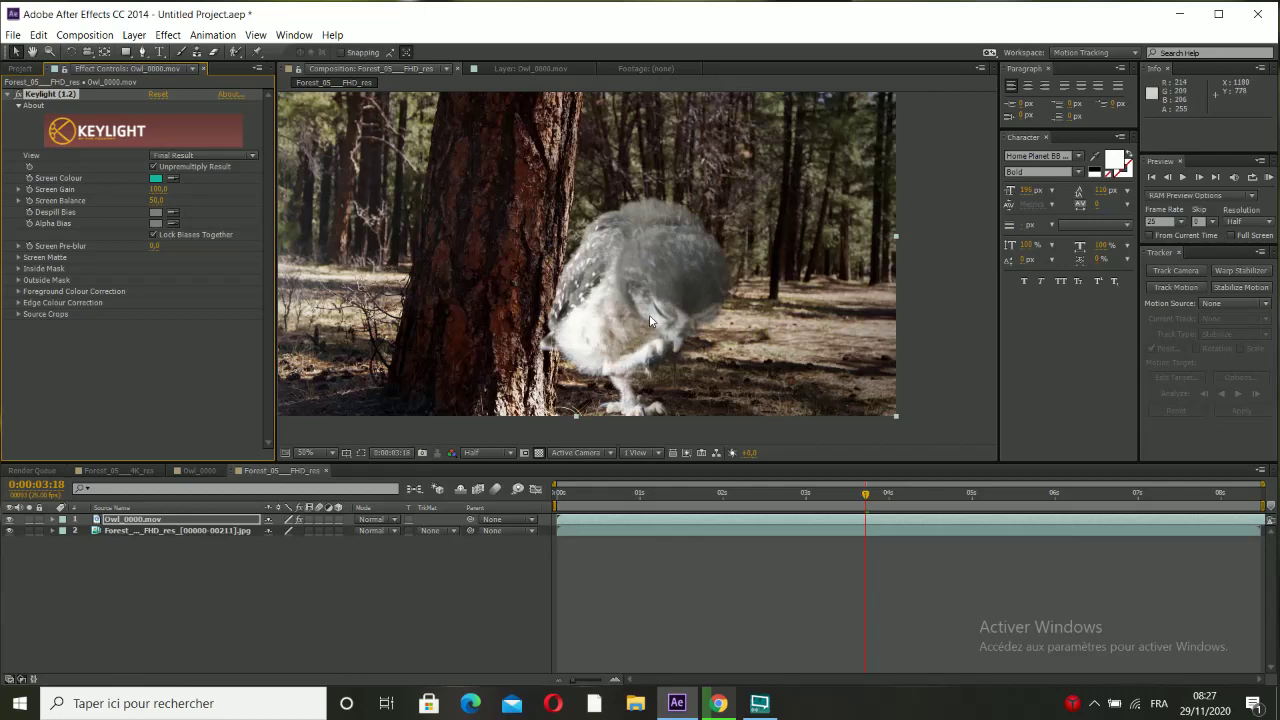
{"action": "key", "text": "period"}
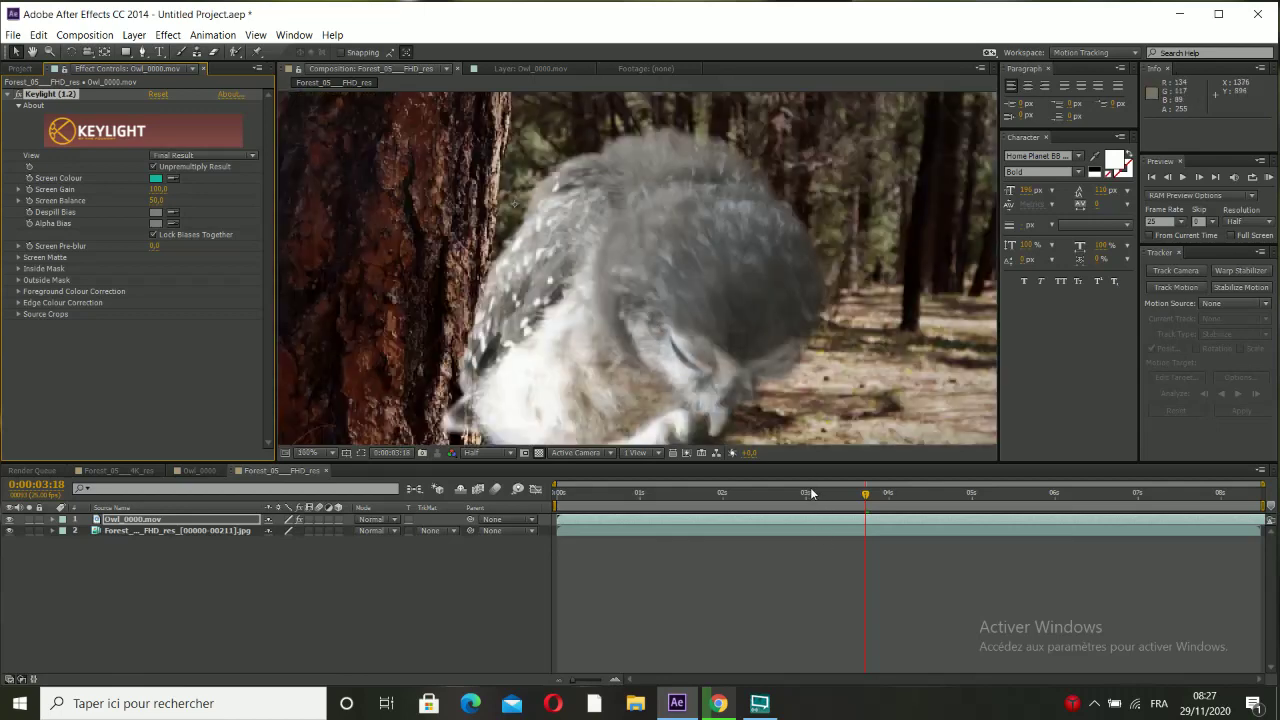
{"action": "left_click_drag", "start_coordinate": [811, 493], "coordinate": [790, 493]}
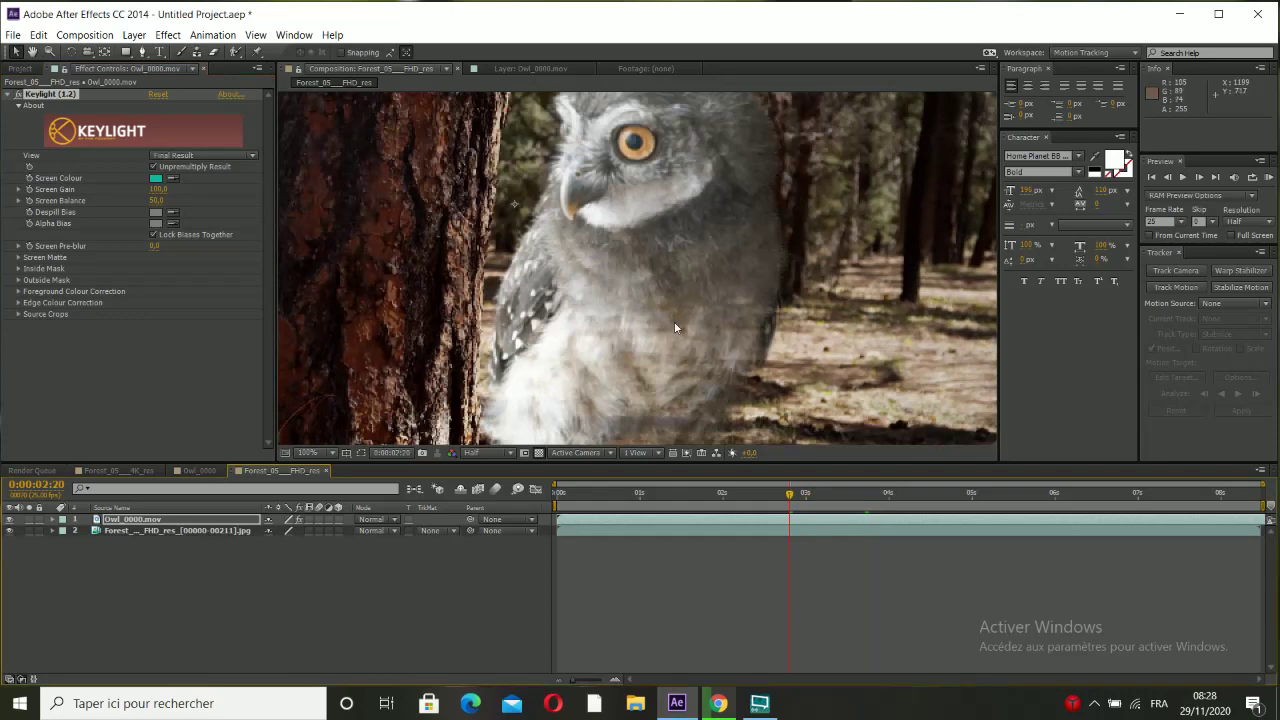
{"action": "key", "text": "comma"}
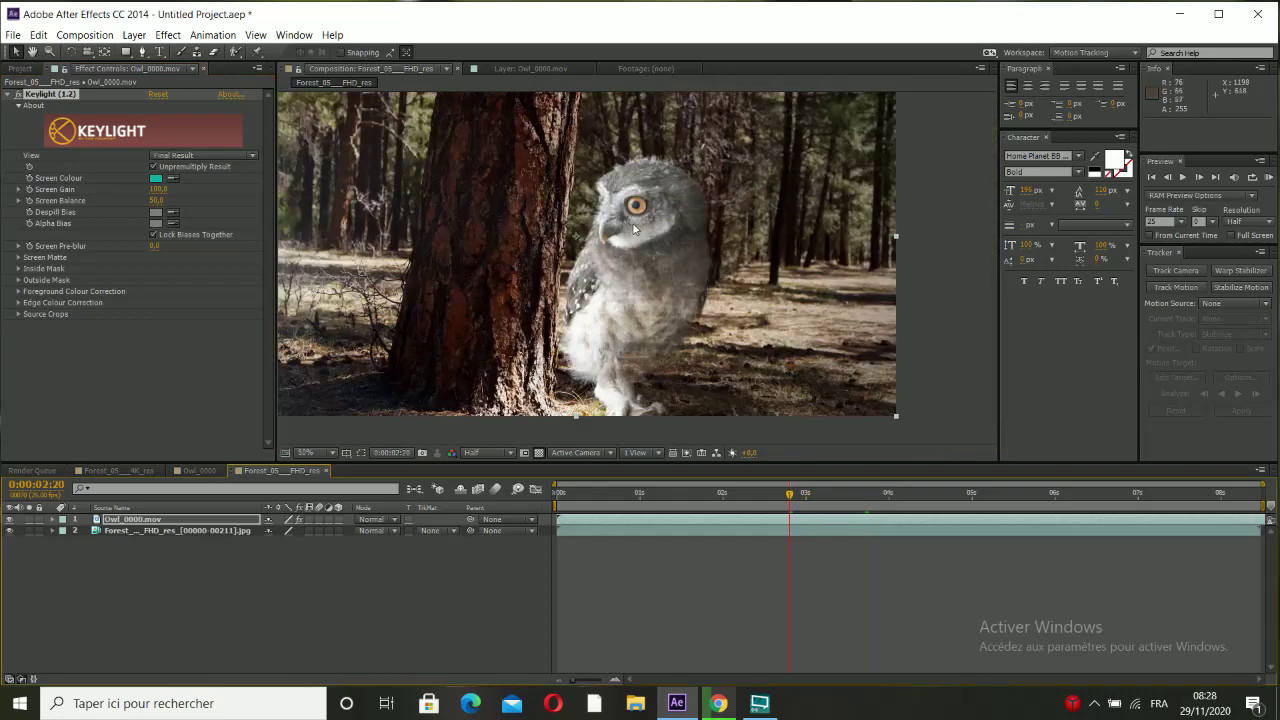
{"action": "left_click", "coordinate": [176, 157]}
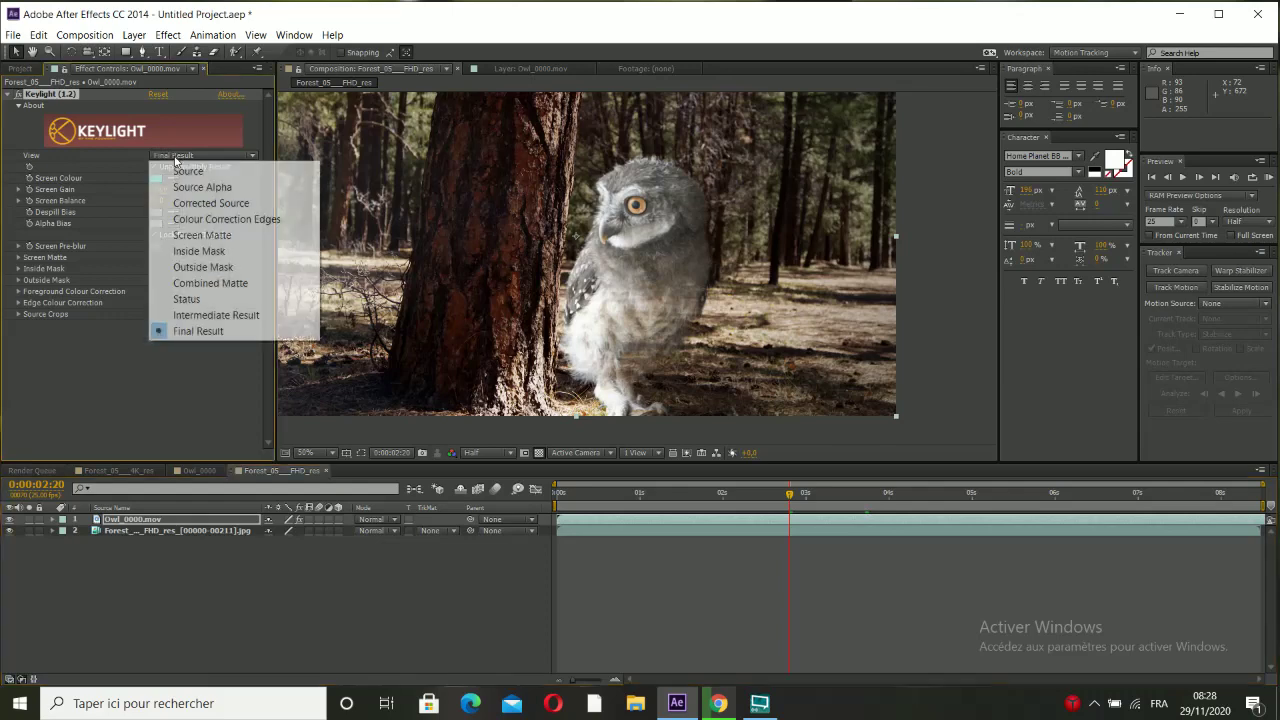
{"action": "left_click", "coordinate": [220, 236]}
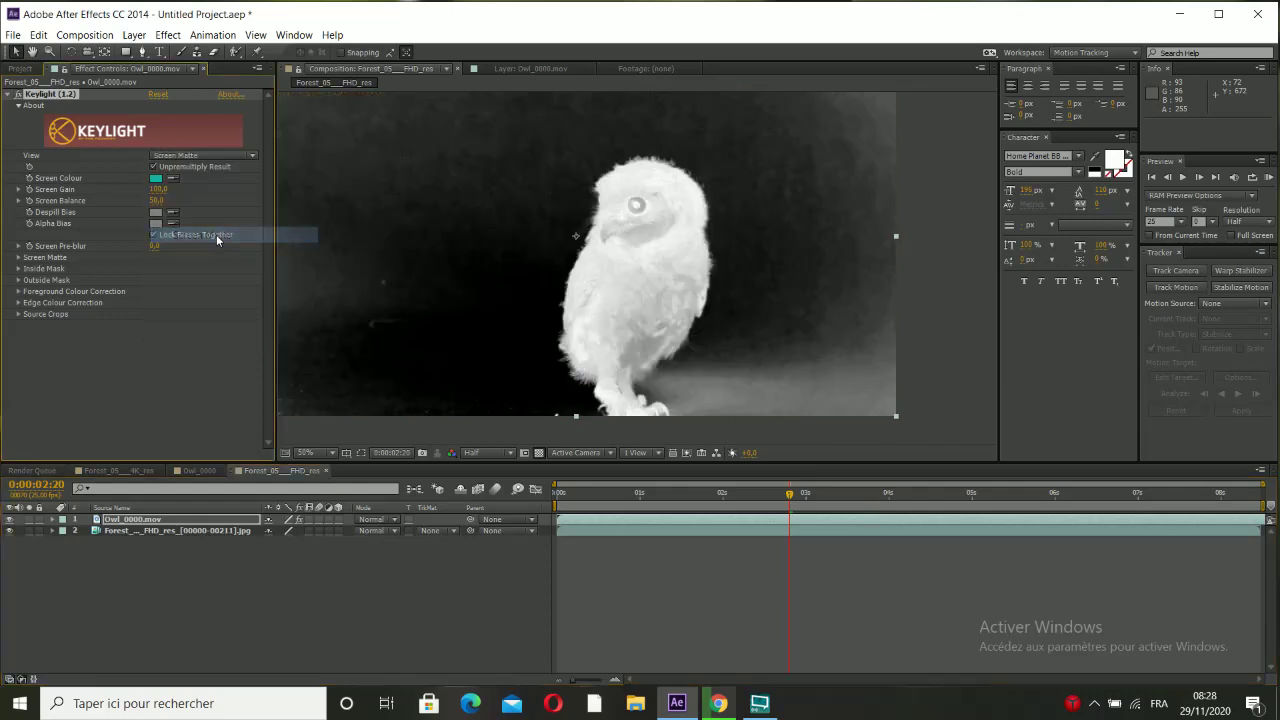
Set the Keylight Screen Matte's Clip Black to 17 and Clip White to 70, and inspect the matte around the owl's lower body.
{"action": "left_click", "coordinate": [18, 259]}
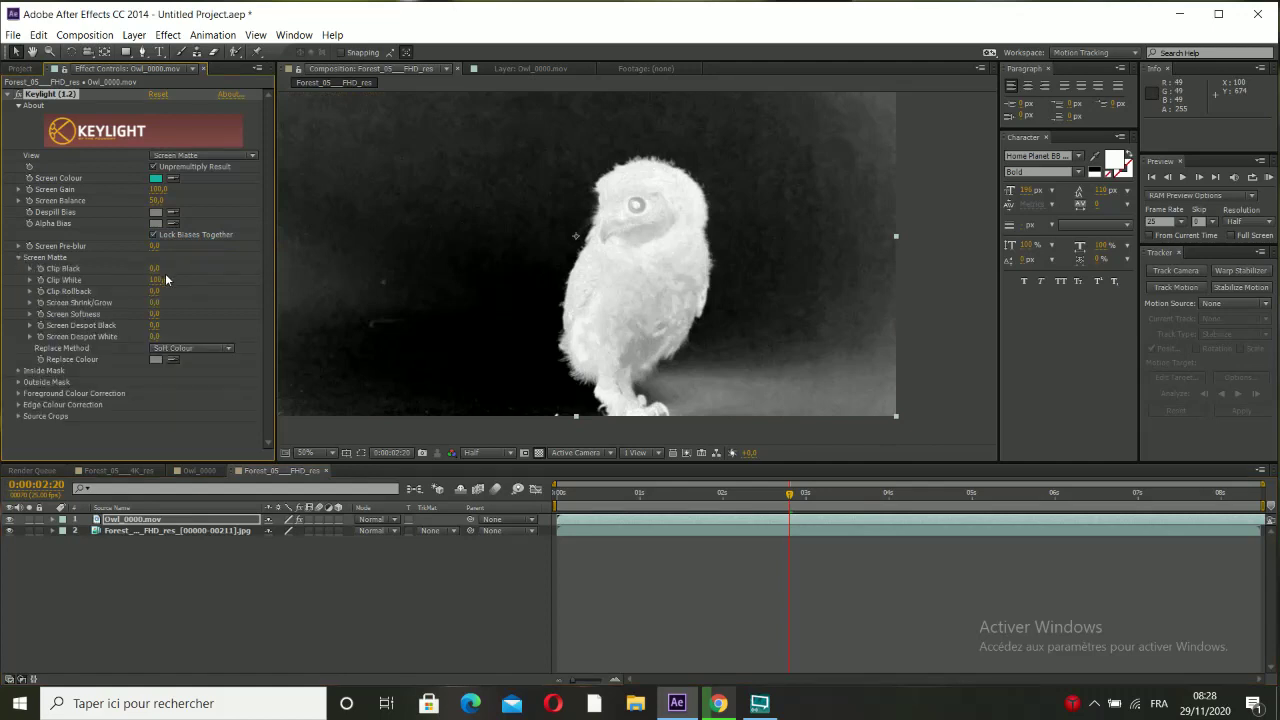
{"action": "left_click_drag", "start_coordinate": [153, 274], "coordinate": [144, 282]}
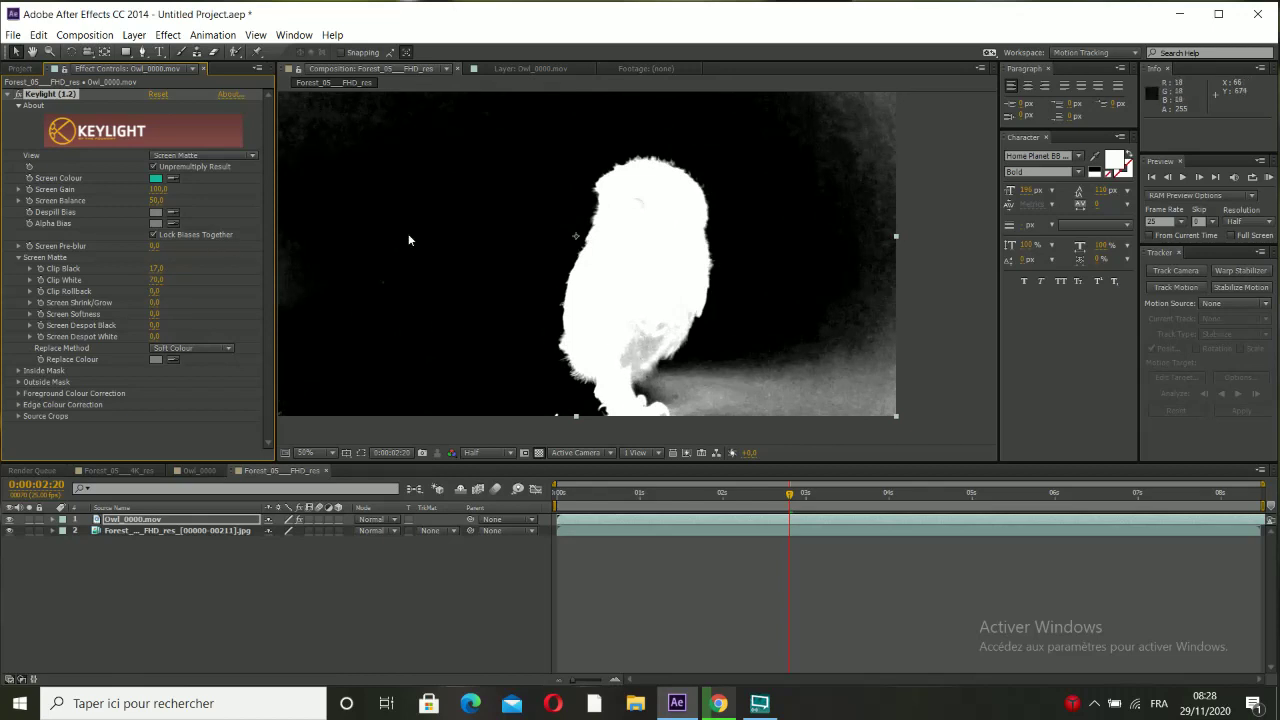
{"action": "scroll", "coordinate": [632, 175], "scroll_direction": "up", "scroll_amount": 2}
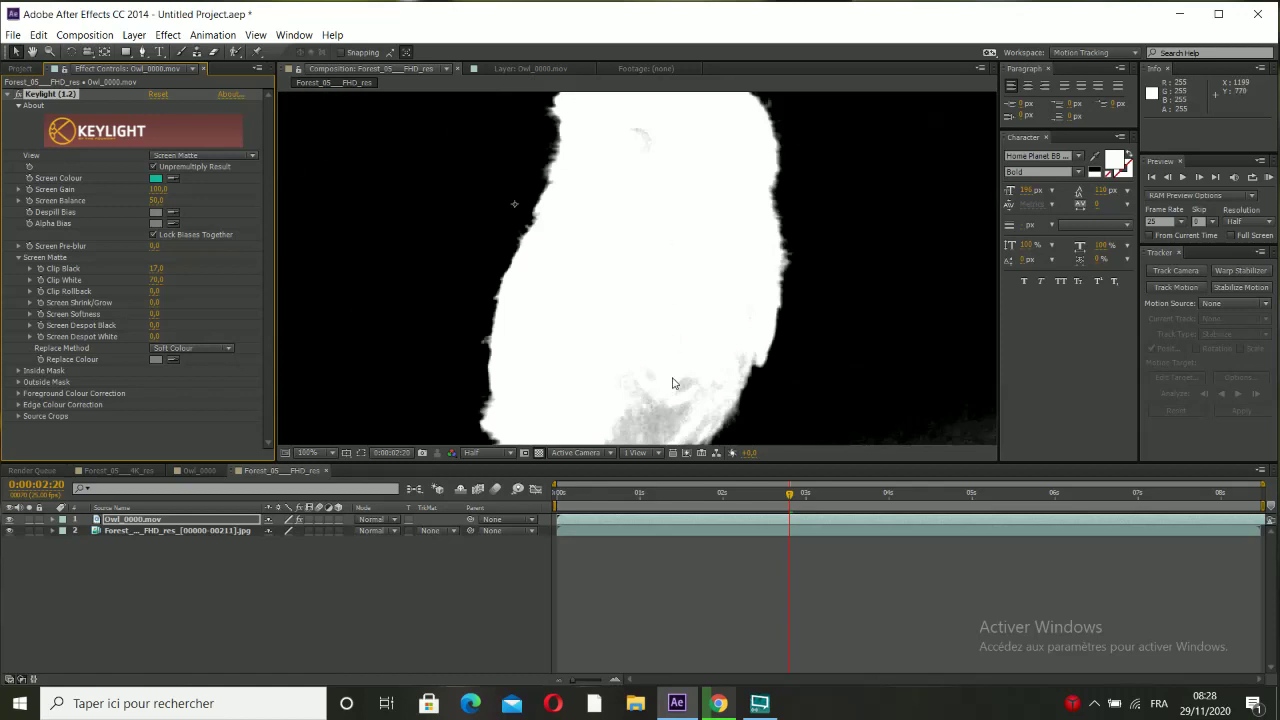
{"action": "left_click_drag", "start_coordinate": [673, 383], "coordinate": [653, 302]}
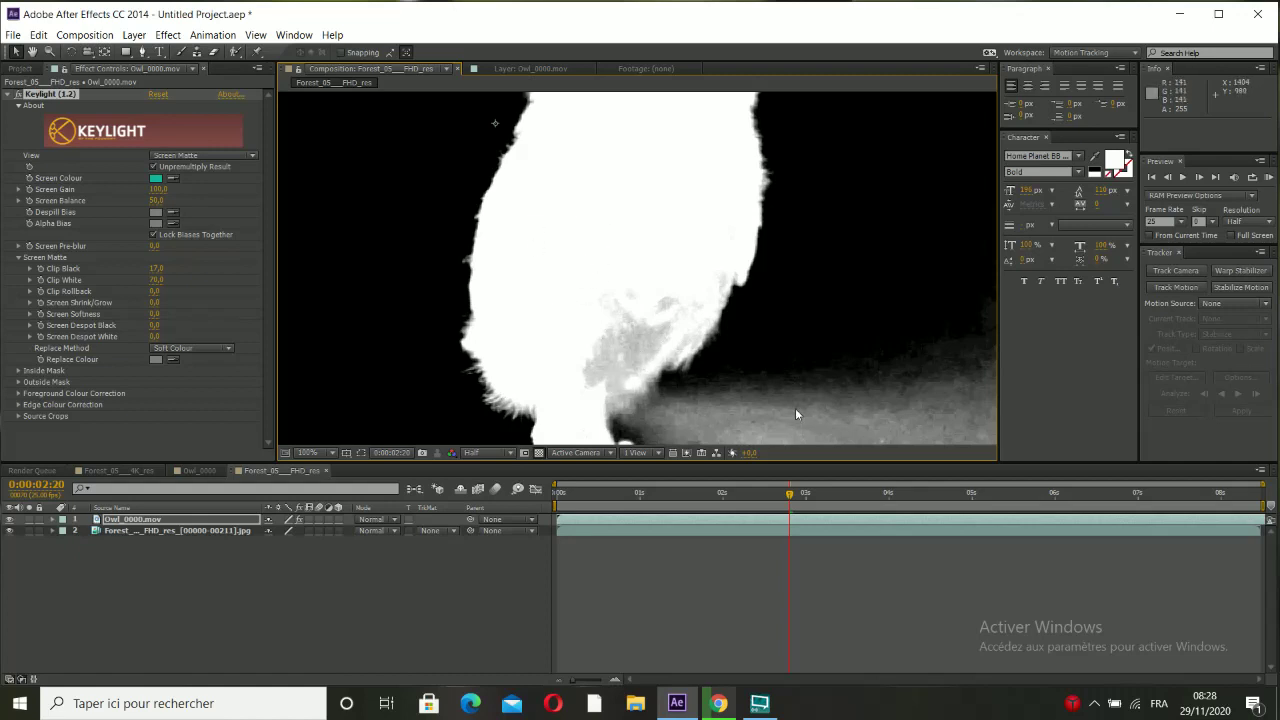
Set the Screen Matte's Clip White to 52 and check the owl's matte around 0:00:01:13.
{"action": "left_click_drag", "start_coordinate": [746, 336], "coordinate": [746, 296]}
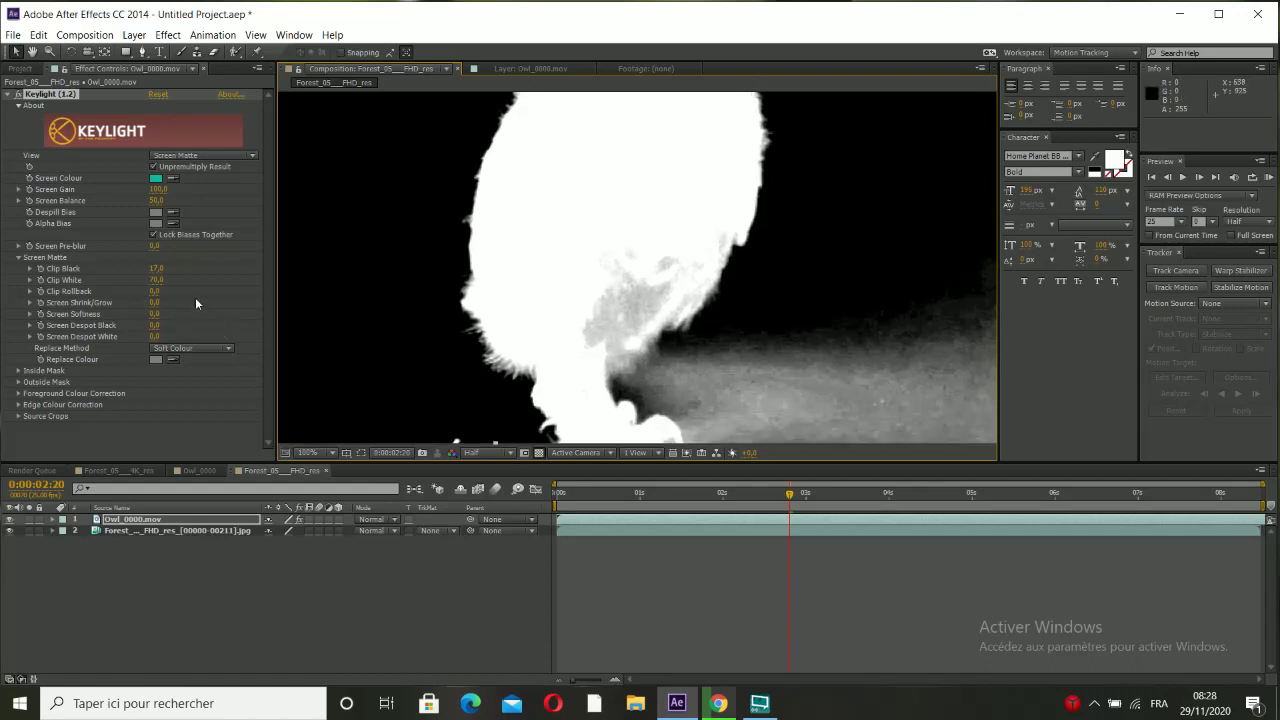
{"action": "left_click_drag", "start_coordinate": [157, 280], "coordinate": [144, 280]}
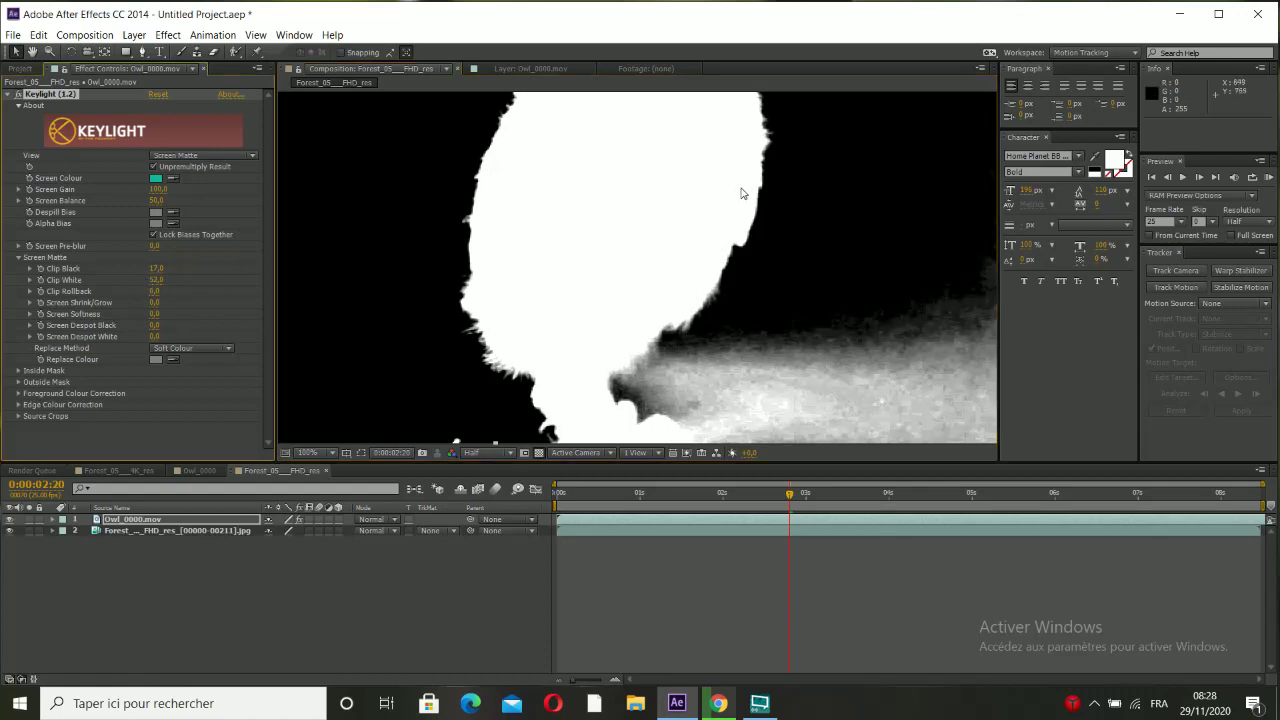
{"action": "left_click_drag", "start_coordinate": [741, 234], "coordinate": [745, 280]}
{"action": "scroll", "coordinate": [711, 197], "scroll_direction": "down", "scroll_amount": 2}
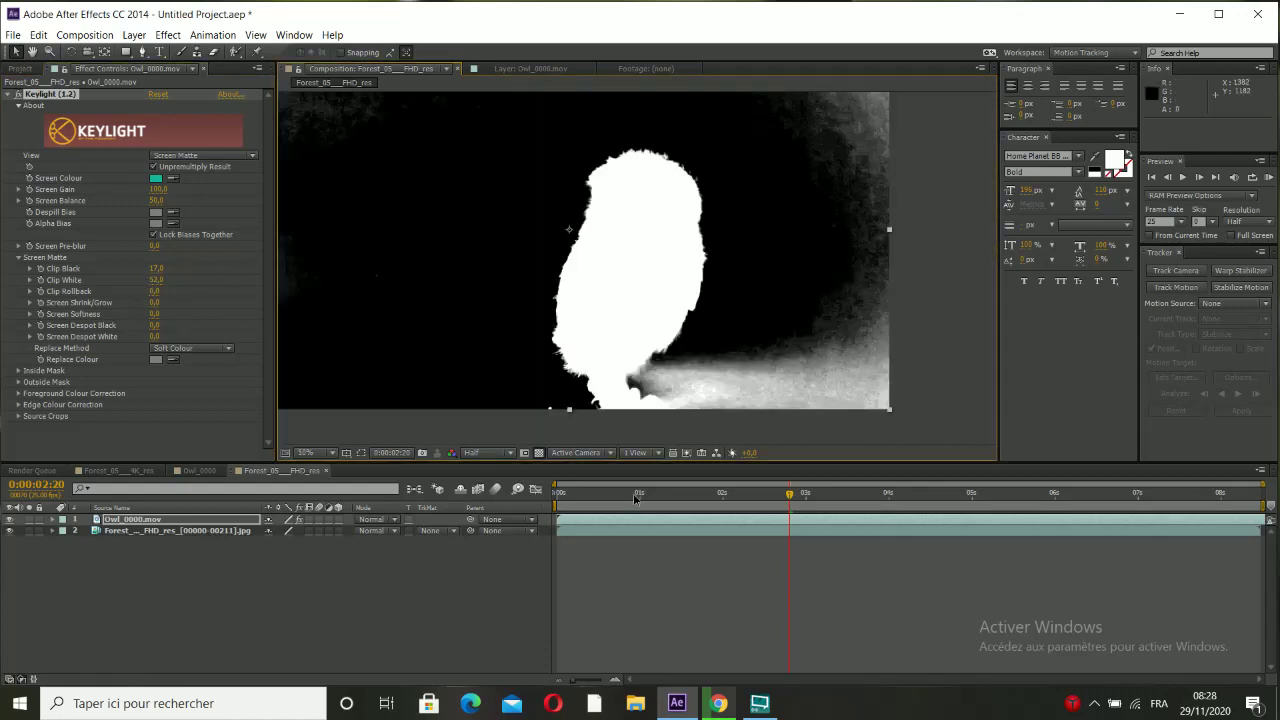
{"action": "left_click", "coordinate": [633, 493]}
{"action": "left_click_drag", "start_coordinate": [637, 497], "coordinate": [683, 497]}
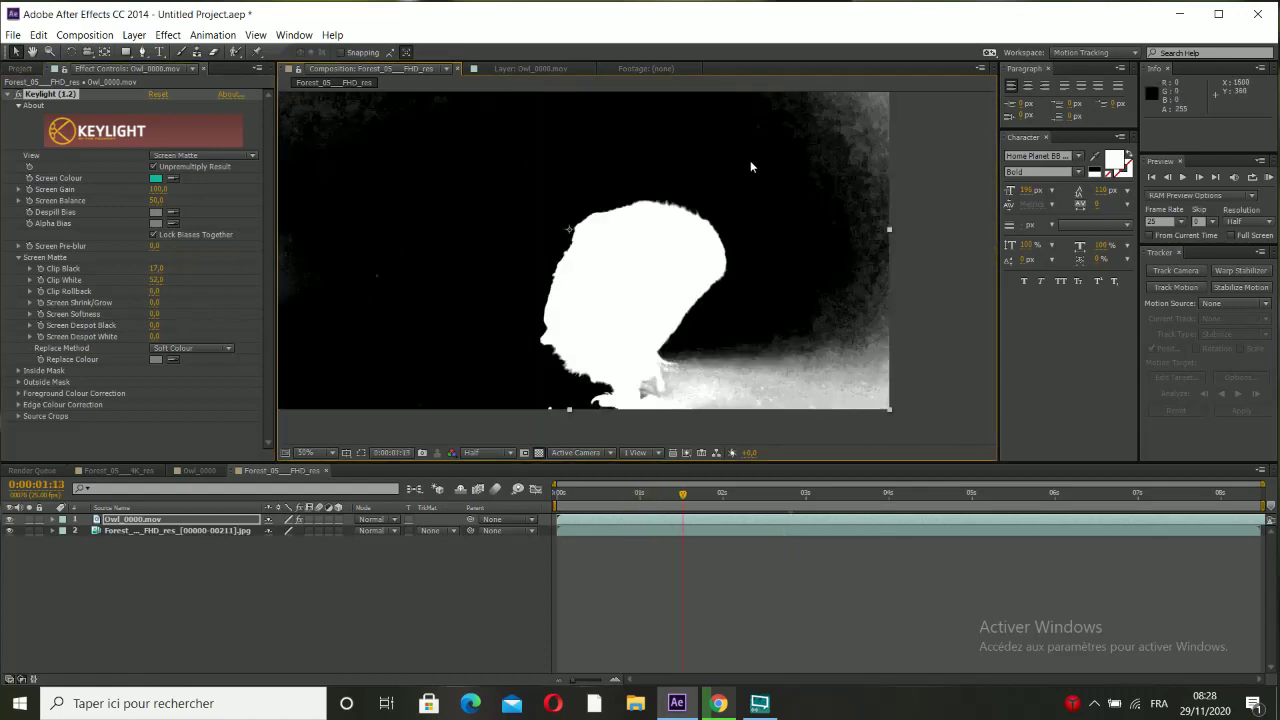
{"action": "left_click_drag", "start_coordinate": [750, 160], "coordinate": [761, 184]}
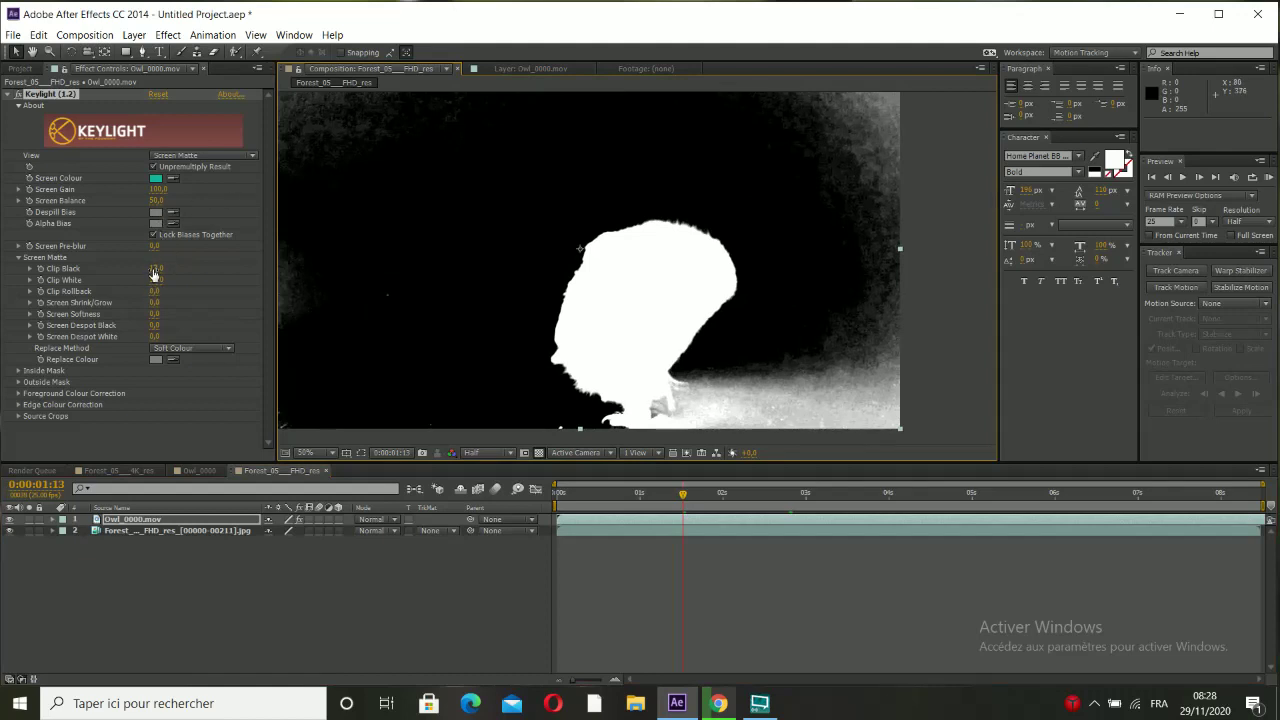
Try a Clip Black of 34, then lower it to recover the feather detail along the edge of the owl's head.
{"action": "left_click_drag", "start_coordinate": [161, 268], "coordinate": [178, 268]}
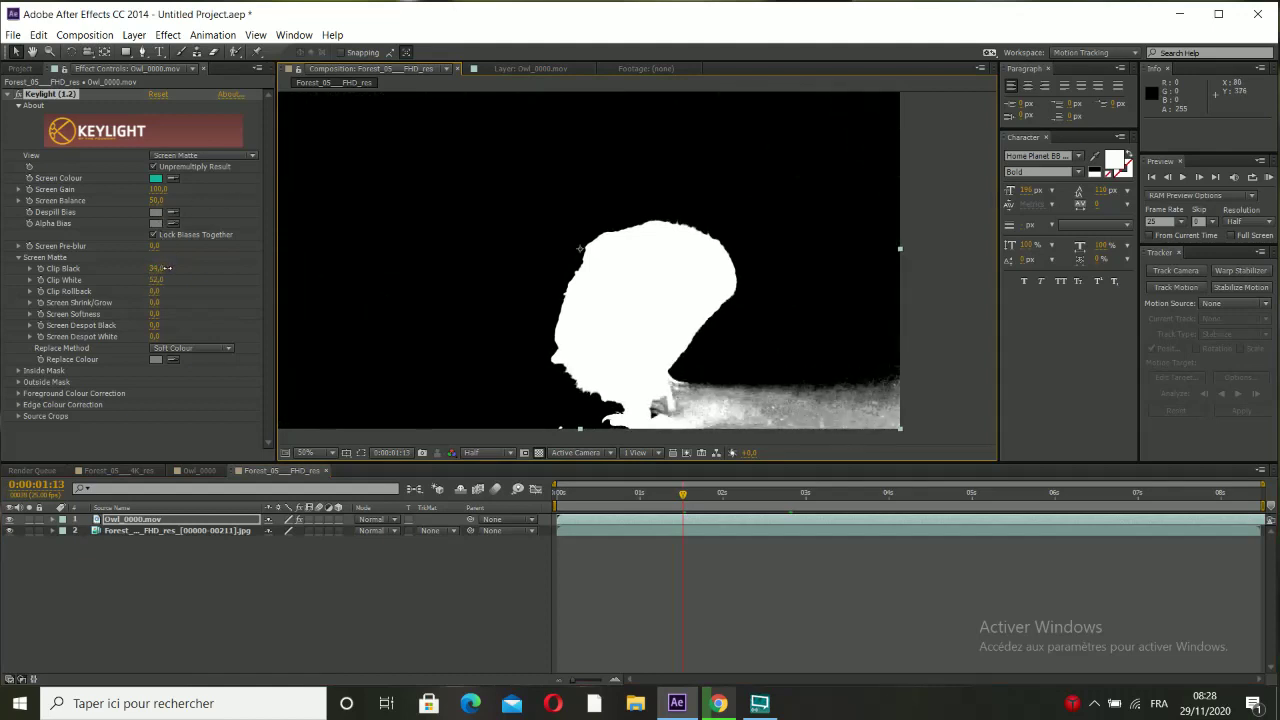
{"action": "scroll", "coordinate": [659, 143], "scroll_direction": "down", "scroll_amount": 2}
{"action": "key", "text": "period"}
{"action": "key", "text": "period"}
{"action": "key", "text": "period"}
{"action": "key", "text": "period"}
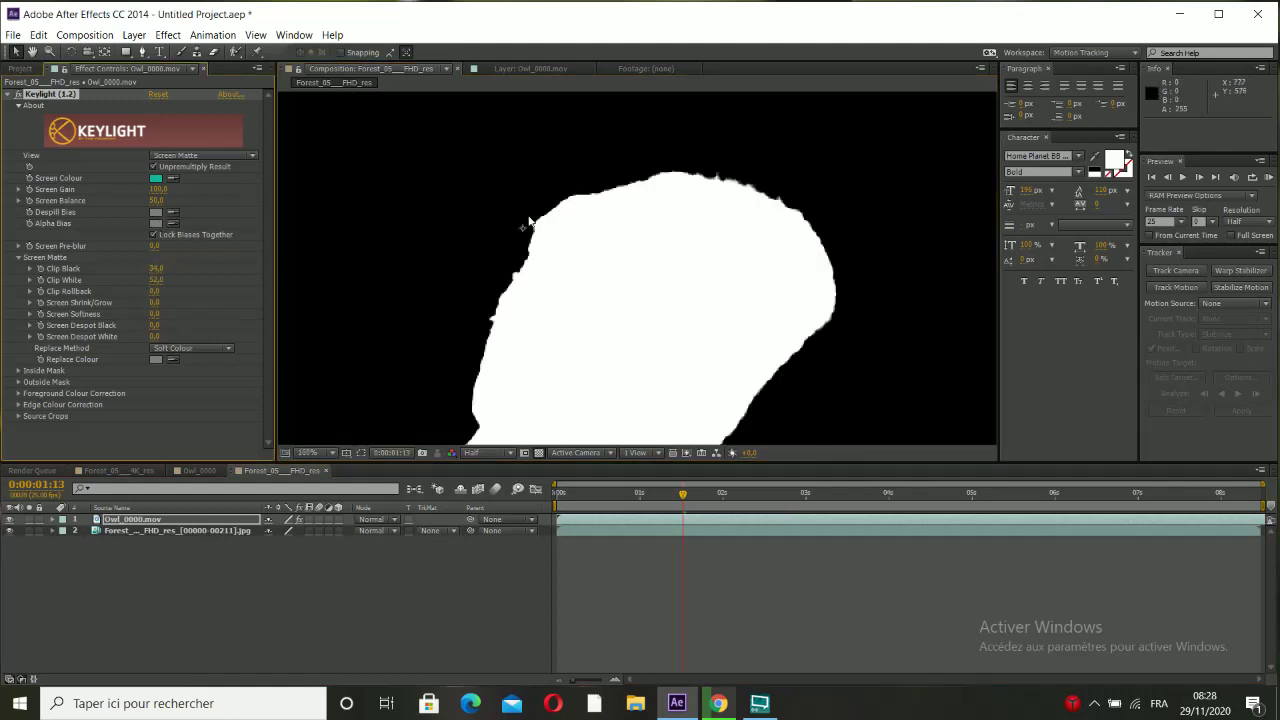
{"action": "left_click_drag", "start_coordinate": [153, 268], "coordinate": [141, 268]}
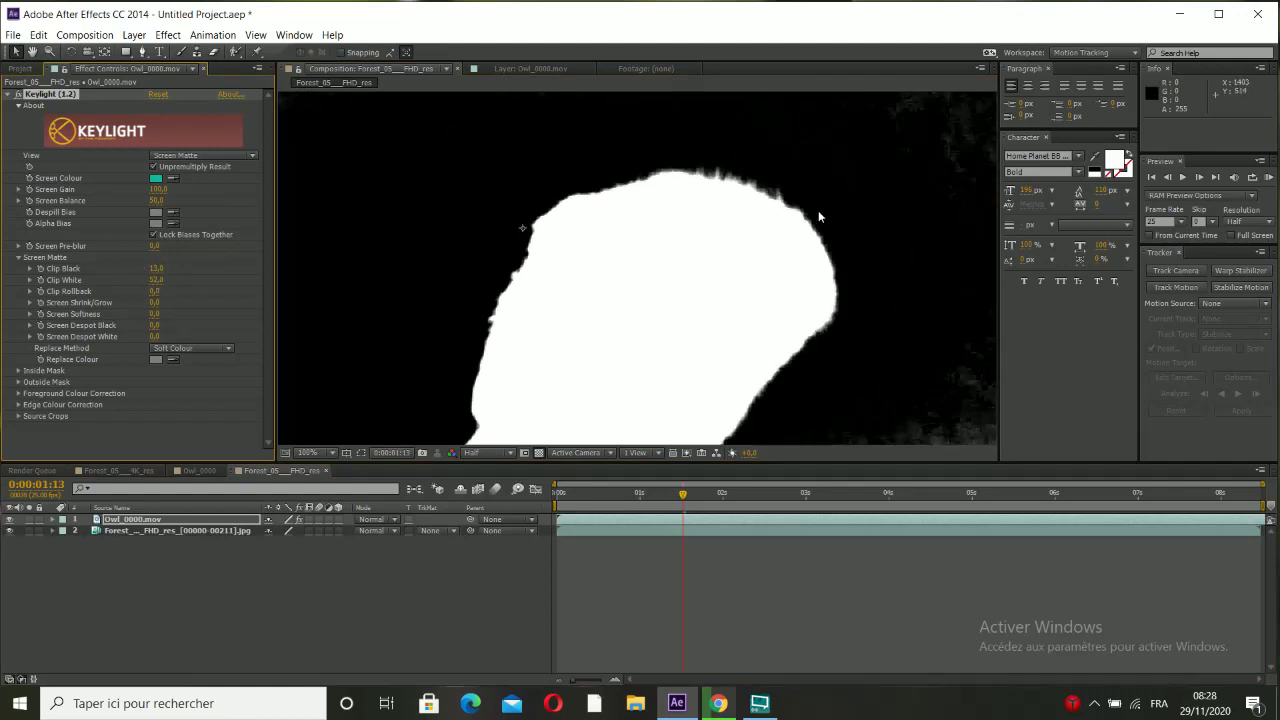
{"action": "scroll", "coordinate": [818, 217], "scroll_direction": "down", "scroll_amount": 2}
{"action": "scroll", "coordinate": [452, 265], "scroll_direction": "up", "scroll_amount": 4}
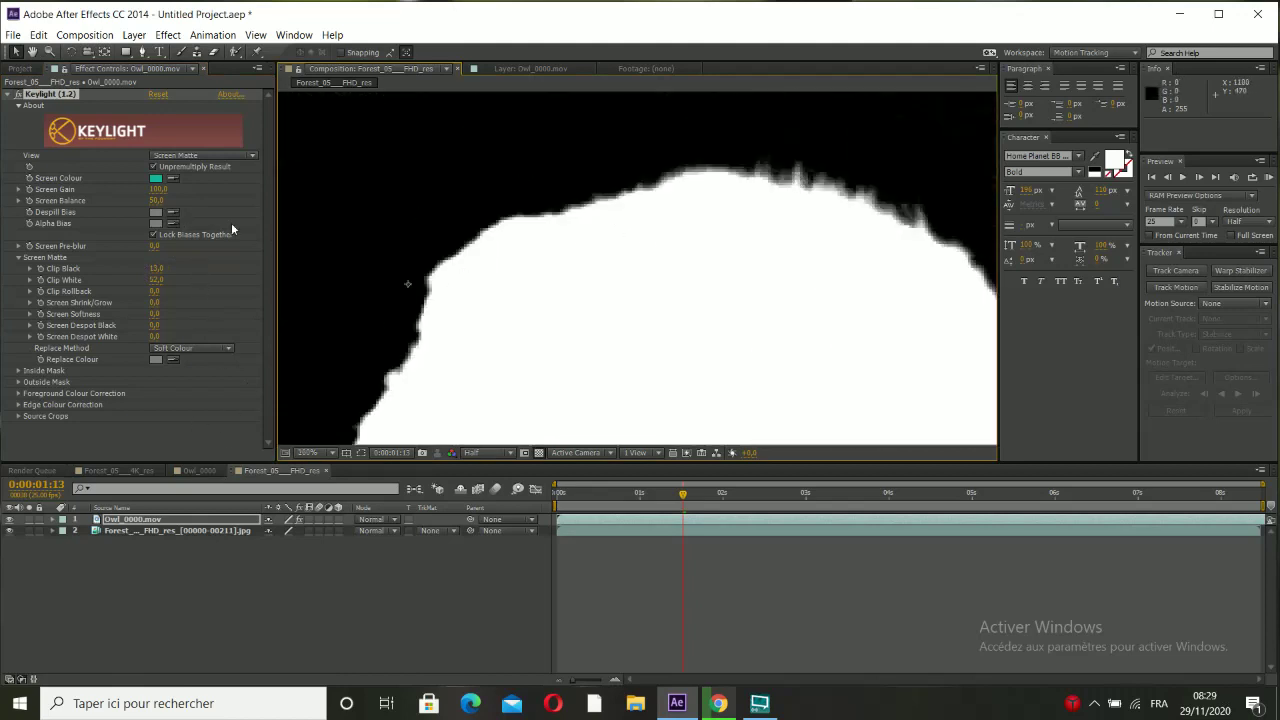
Check the edge of the owl's head in the Keylight Final Result view, and return to the Screen Matte view.
{"action": "left_click", "coordinate": [178, 157]}
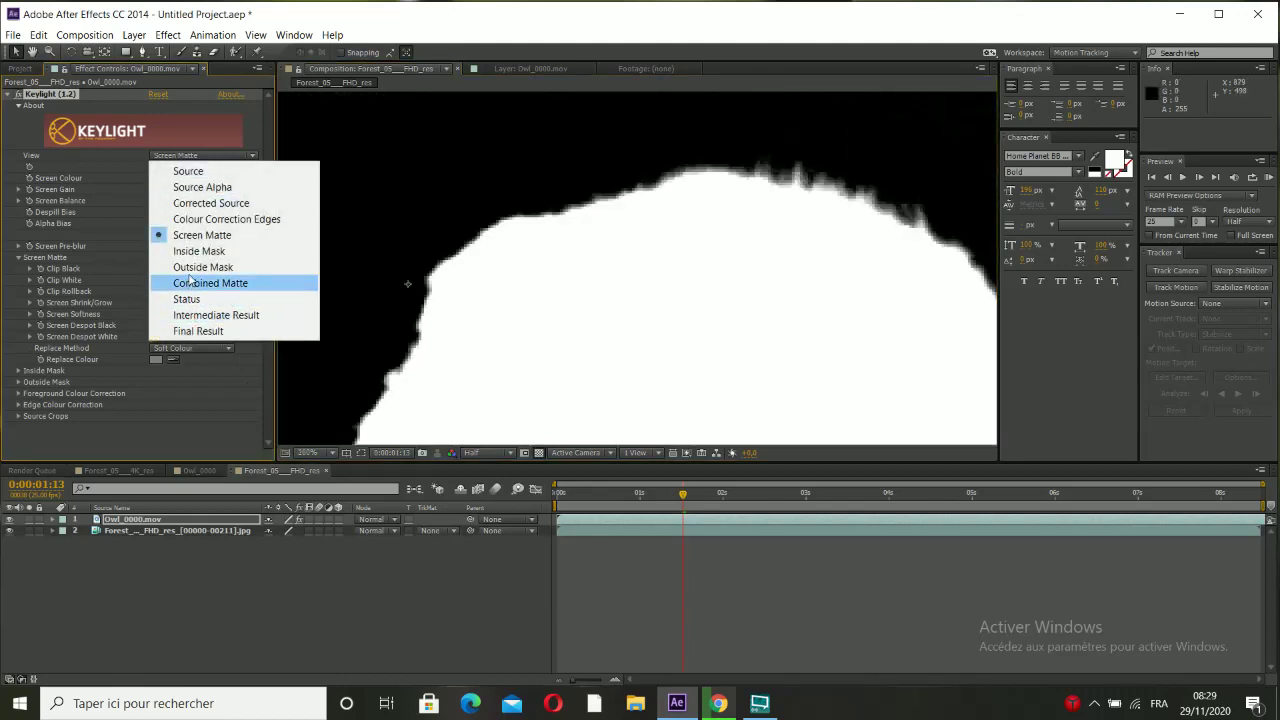
{"action": "left_click", "coordinate": [190, 331]}
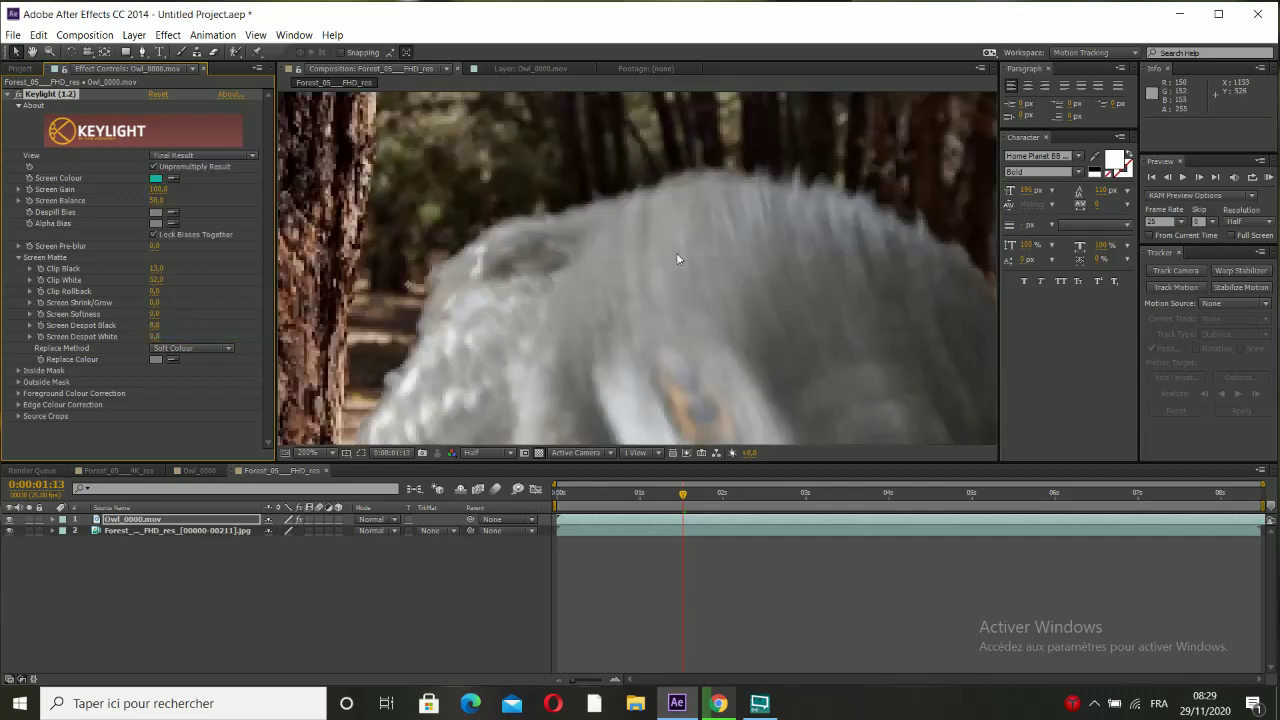
{"action": "scroll", "coordinate": [700, 210], "scroll_direction": "down", "scroll_amount": 1}
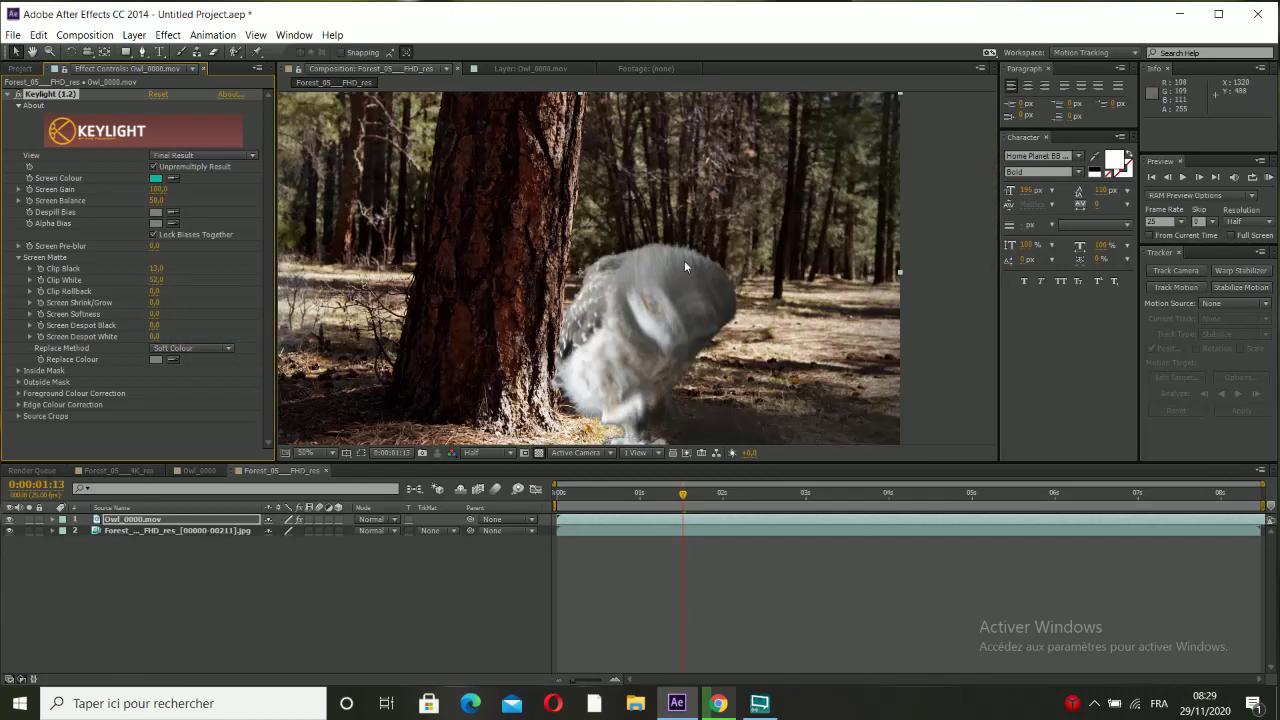
{"action": "scroll", "coordinate": [682, 265], "scroll_direction": "up", "scroll_amount": 1}
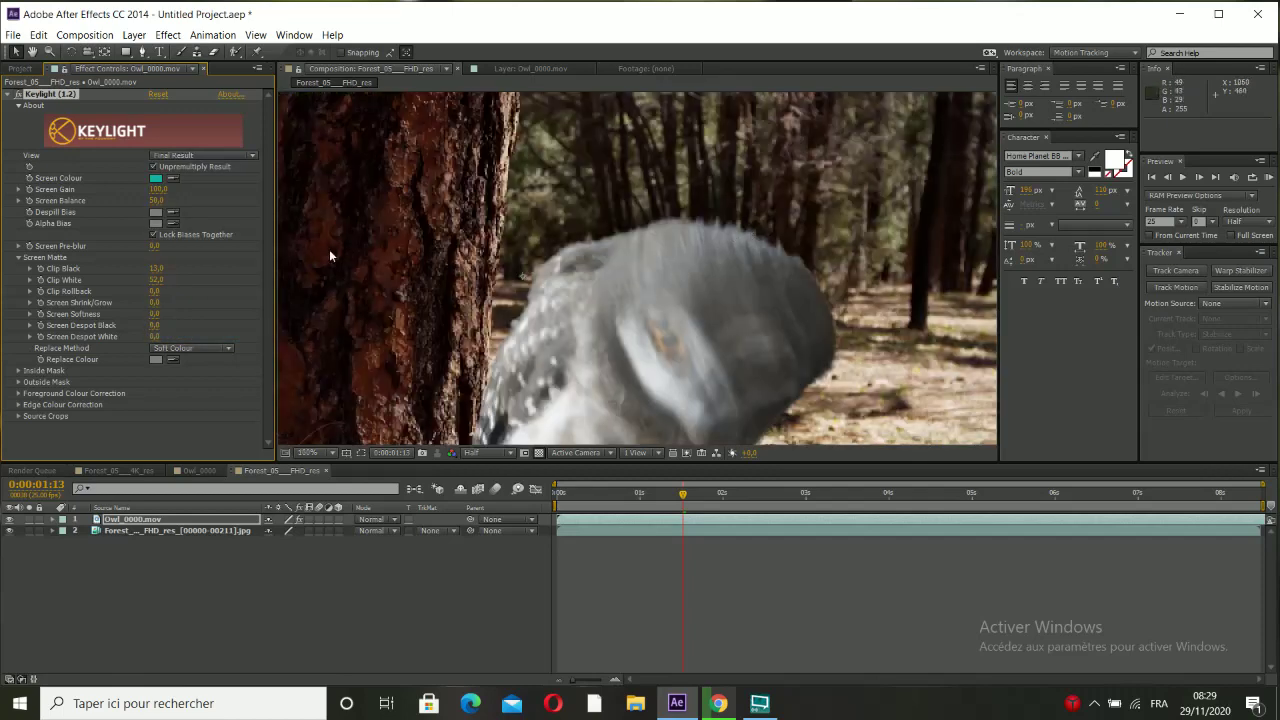
{"action": "left_click", "coordinate": [192, 157]}
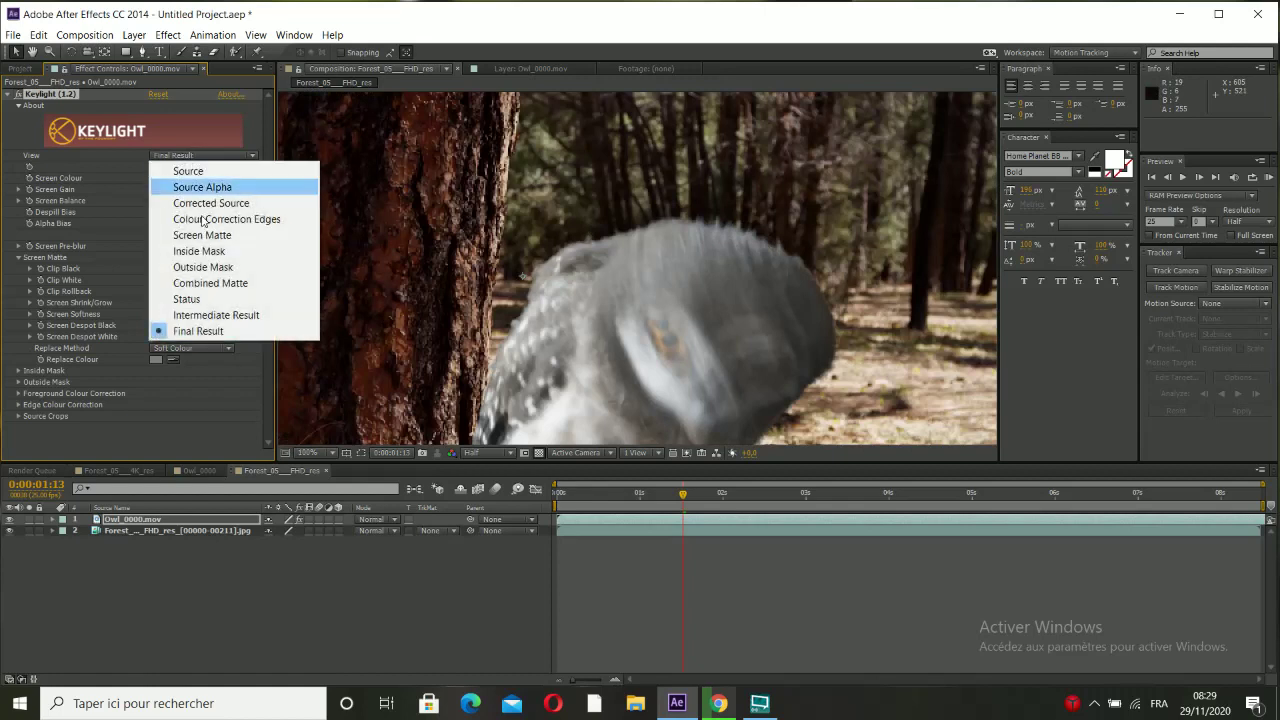
{"action": "left_click", "coordinate": [200, 236]}
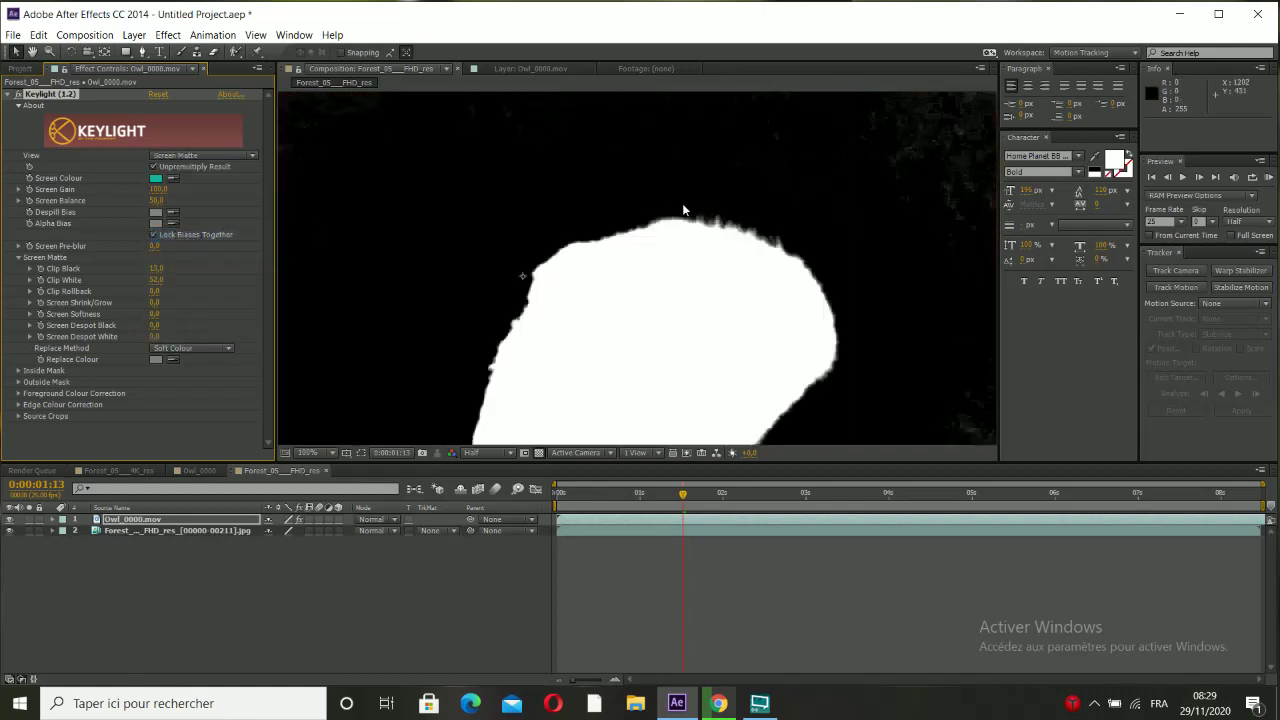
Set Clip Black to 35 to clean the grey noise out of the background above and beside the owl.
{"action": "left_click_drag", "start_coordinate": [749, 212], "coordinate": [617, 291]}
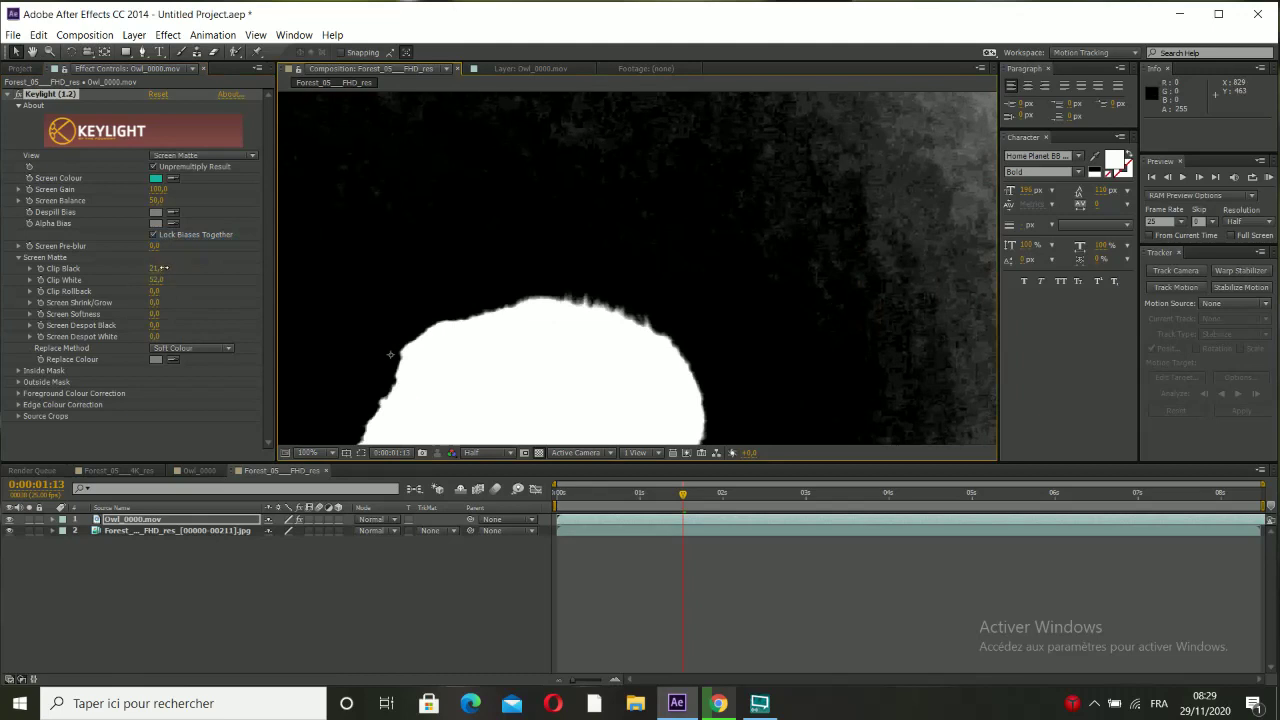
{"action": "left_click_drag", "start_coordinate": [164, 268], "coordinate": [170, 268]}
{"action": "scroll", "coordinate": [503, 266], "scroll_direction": "down", "scroll_amount": 1}
{"action": "left_click_drag", "start_coordinate": [581, 317], "coordinate": [579, 280]}
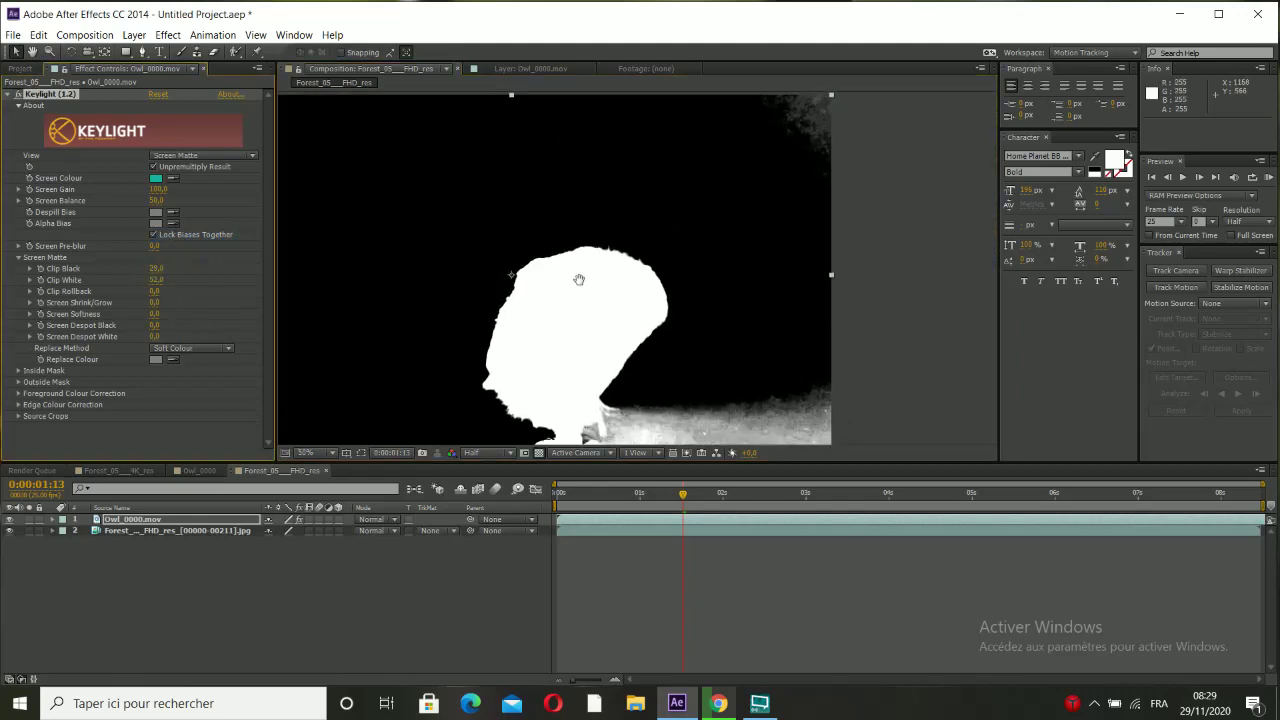
{"action": "left_click_drag", "start_coordinate": [155, 268], "coordinate": [160, 269]}
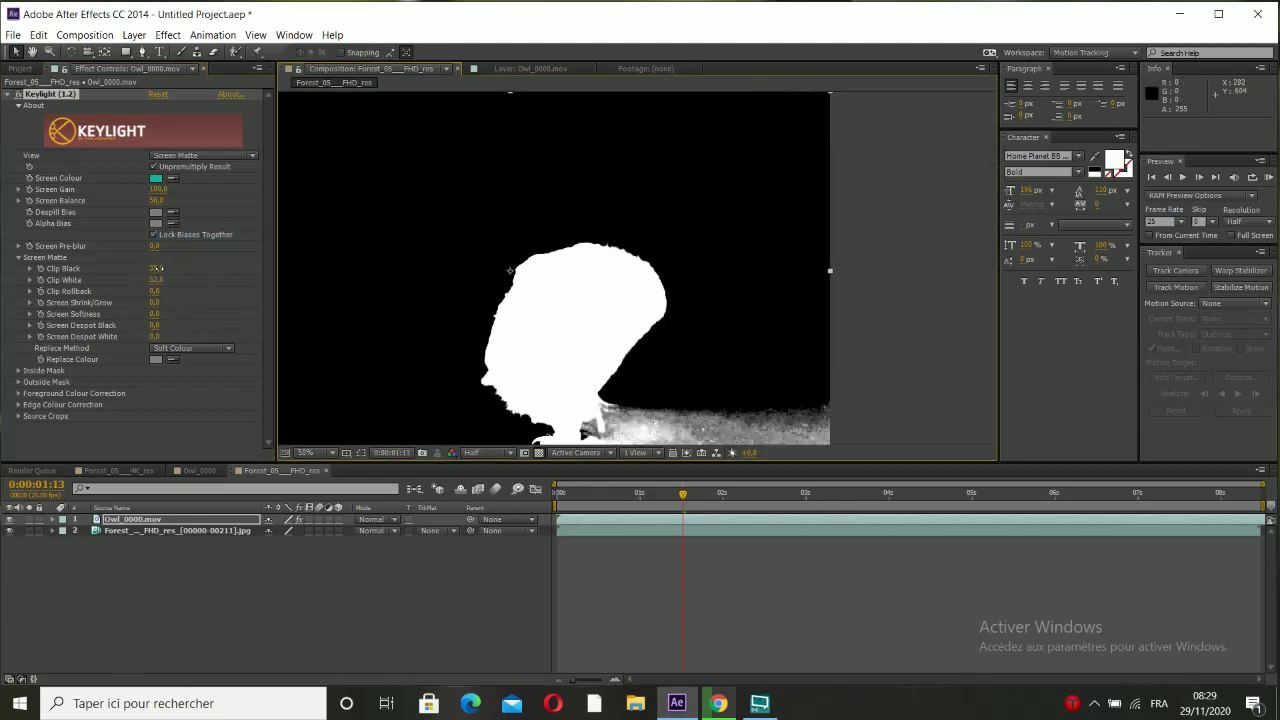
{"action": "scroll", "coordinate": [536, 294], "scroll_direction": "down", "scroll_amount": 2}
{"action": "scroll", "coordinate": [654, 246], "scroll_direction": "up", "scroll_amount": 2}
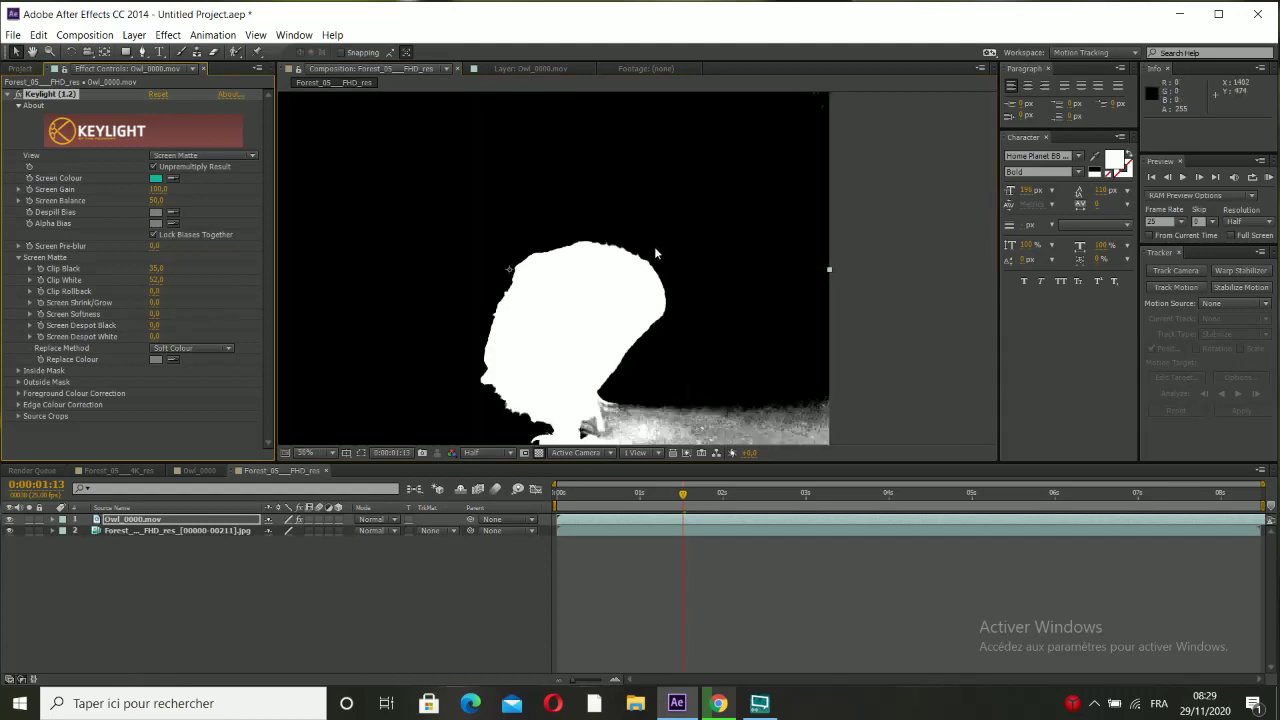
Soften the jagged matte edge along the owl's head with Screen Softness 2.7 and Screen Pre-blur 17.8.
{"action": "scroll", "coordinate": [654, 253], "scroll_direction": "up", "scroll_amount": 2}
{"action": "left_click_drag", "start_coordinate": [416, 206], "coordinate": [564, 205]}
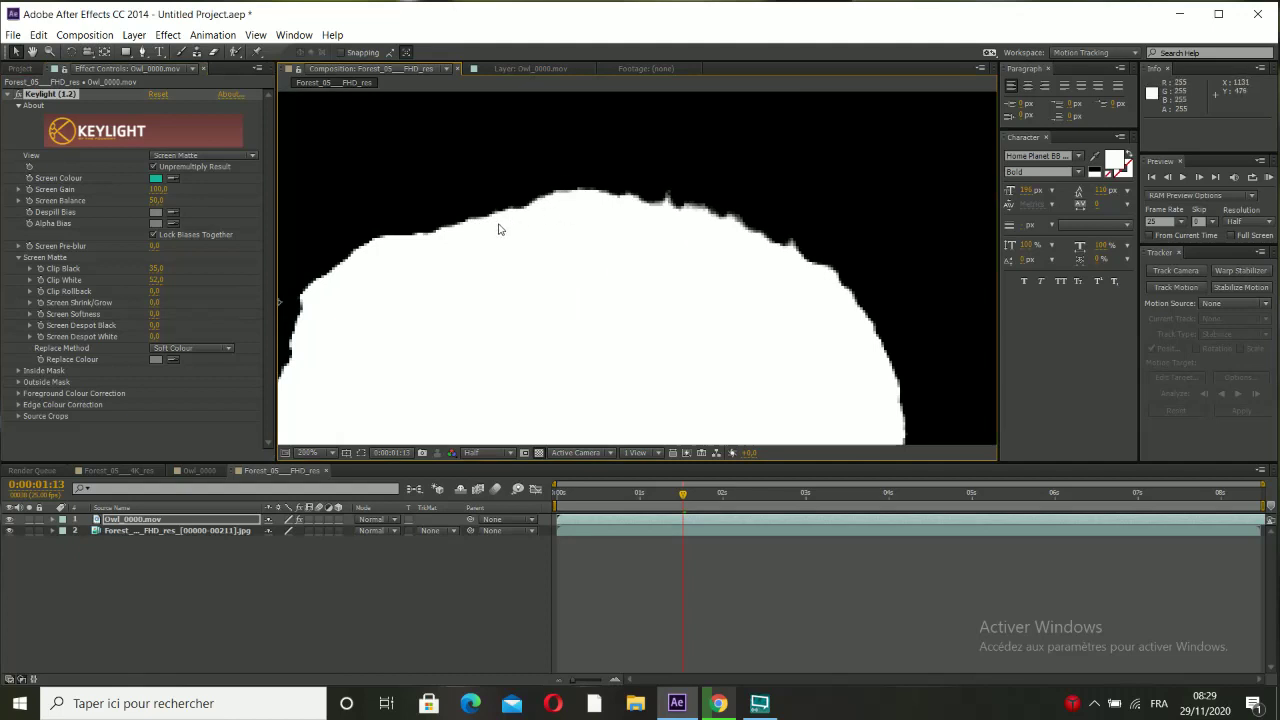
{"action": "scroll", "coordinate": [497, 226], "scroll_direction": "up", "scroll_amount": 3}
{"action": "left_click_drag", "start_coordinate": [451, 243], "coordinate": [607, 242]}
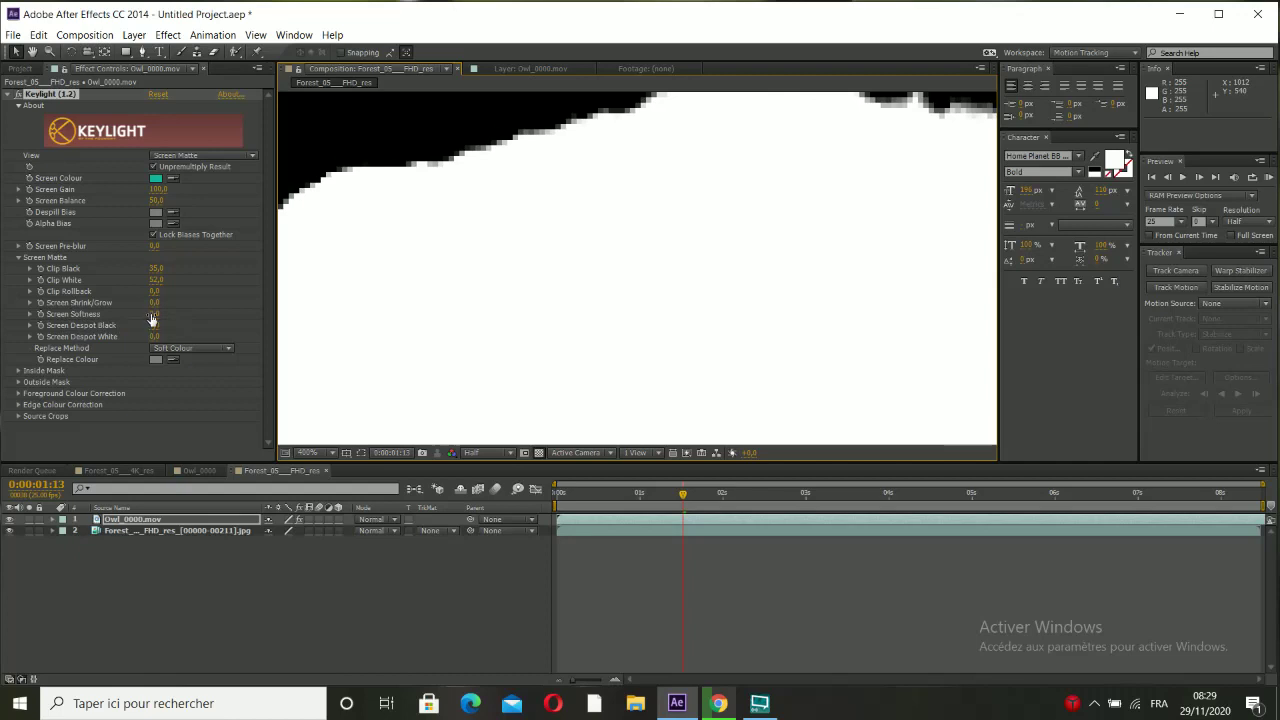
{"action": "left_click_drag", "start_coordinate": [171, 314], "coordinate": [171, 314]}
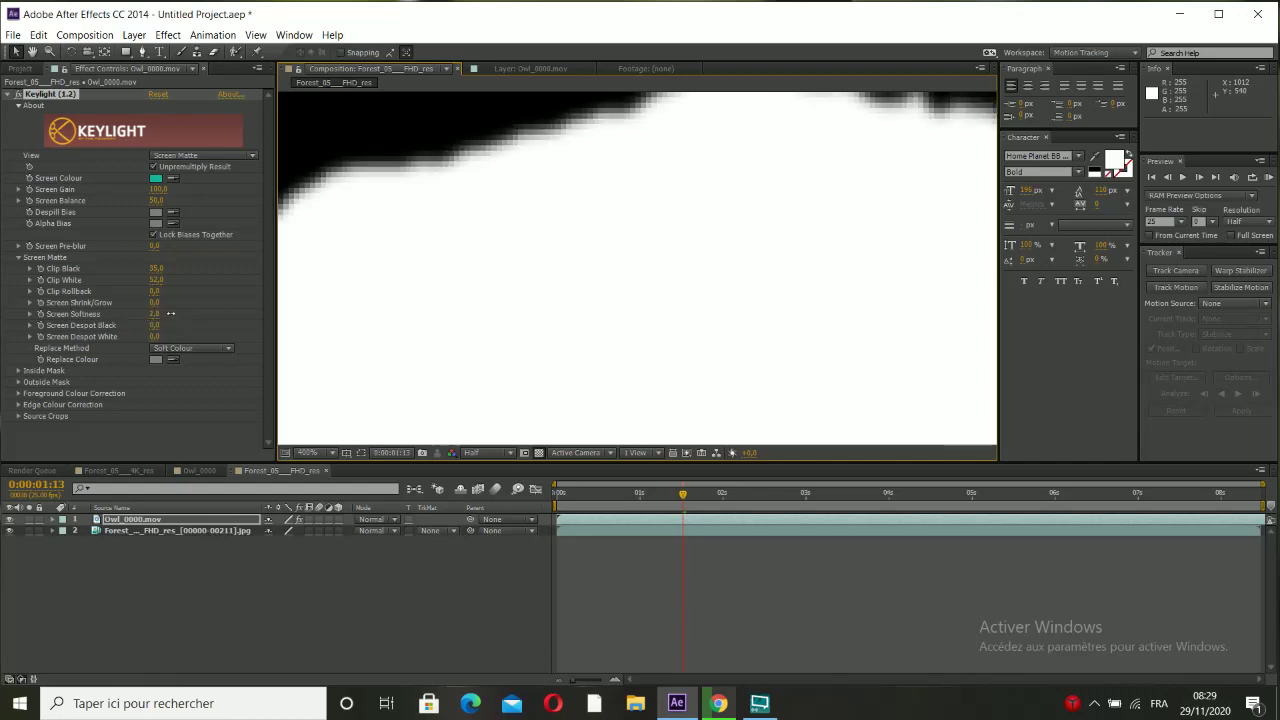
{"action": "left_click", "coordinate": [18, 246]}
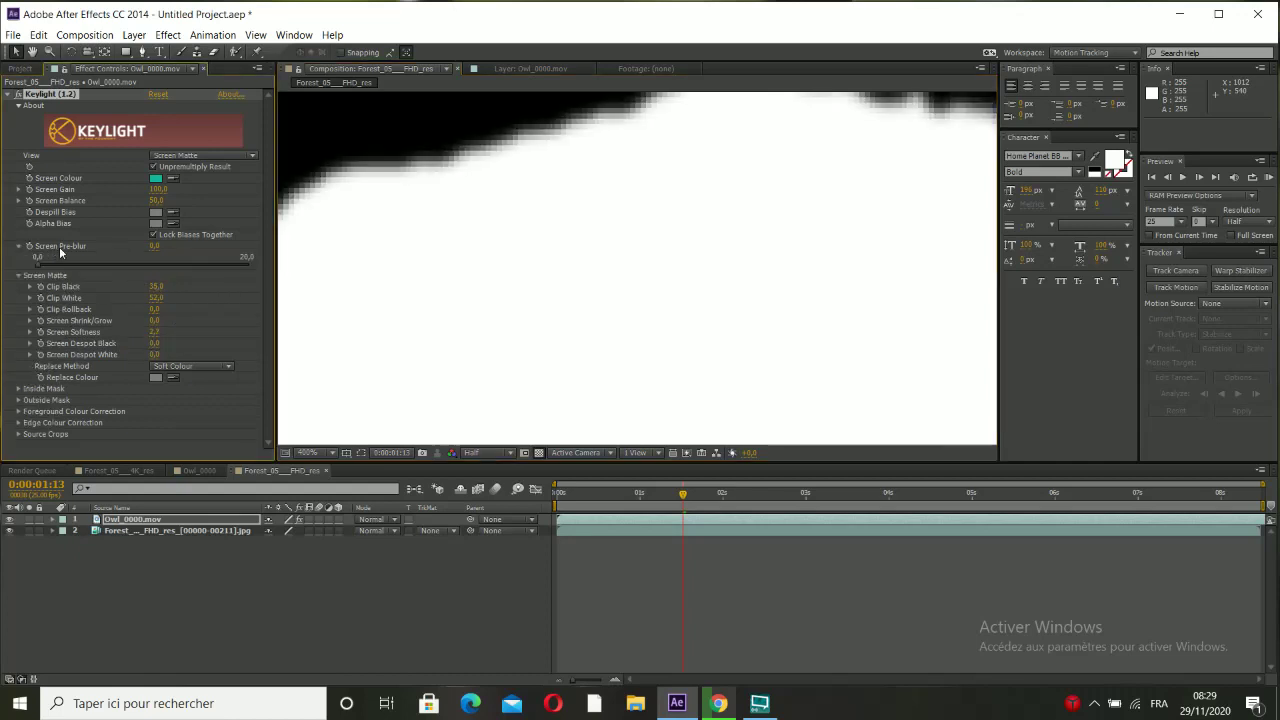
{"action": "left_click_drag", "start_coordinate": [88, 270], "coordinate": [228, 270]}
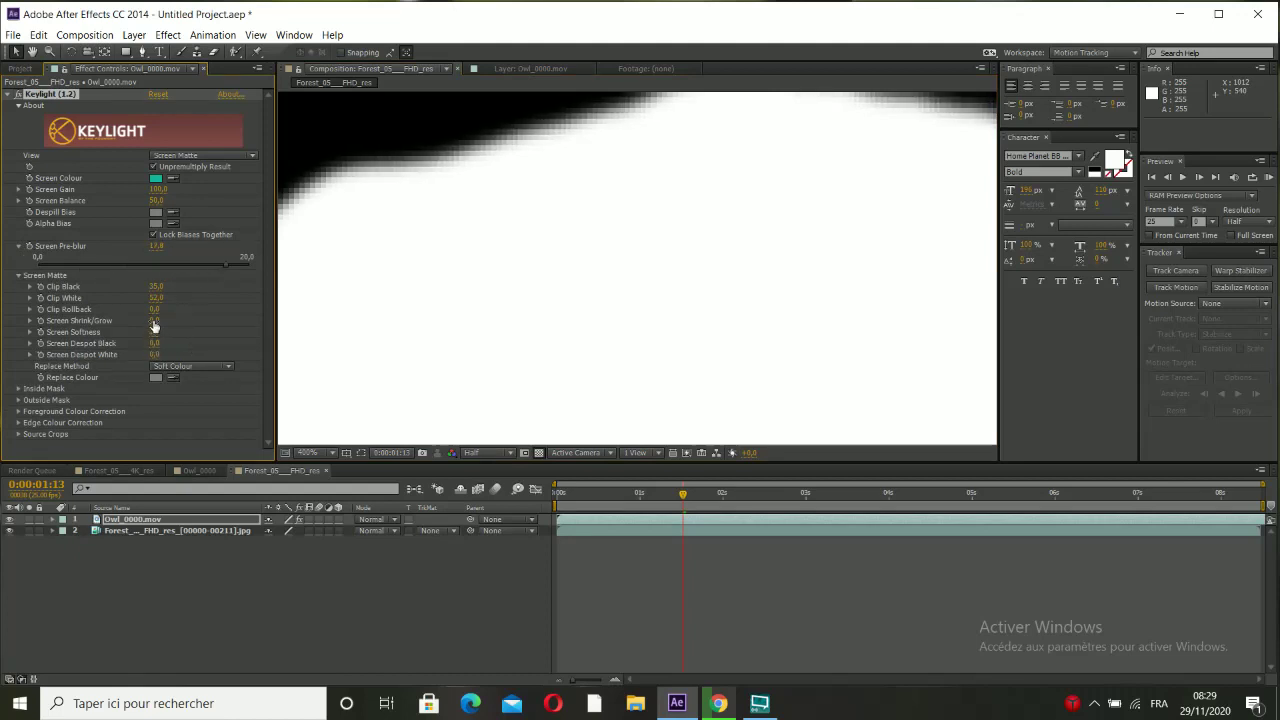
Set Screen Shrink/Grow to -1 and Screen Softness to 5.9, and inspect the matte edge of the owl's head.
{"action": "left_click_drag", "start_coordinate": [154, 326], "coordinate": [146, 320]}
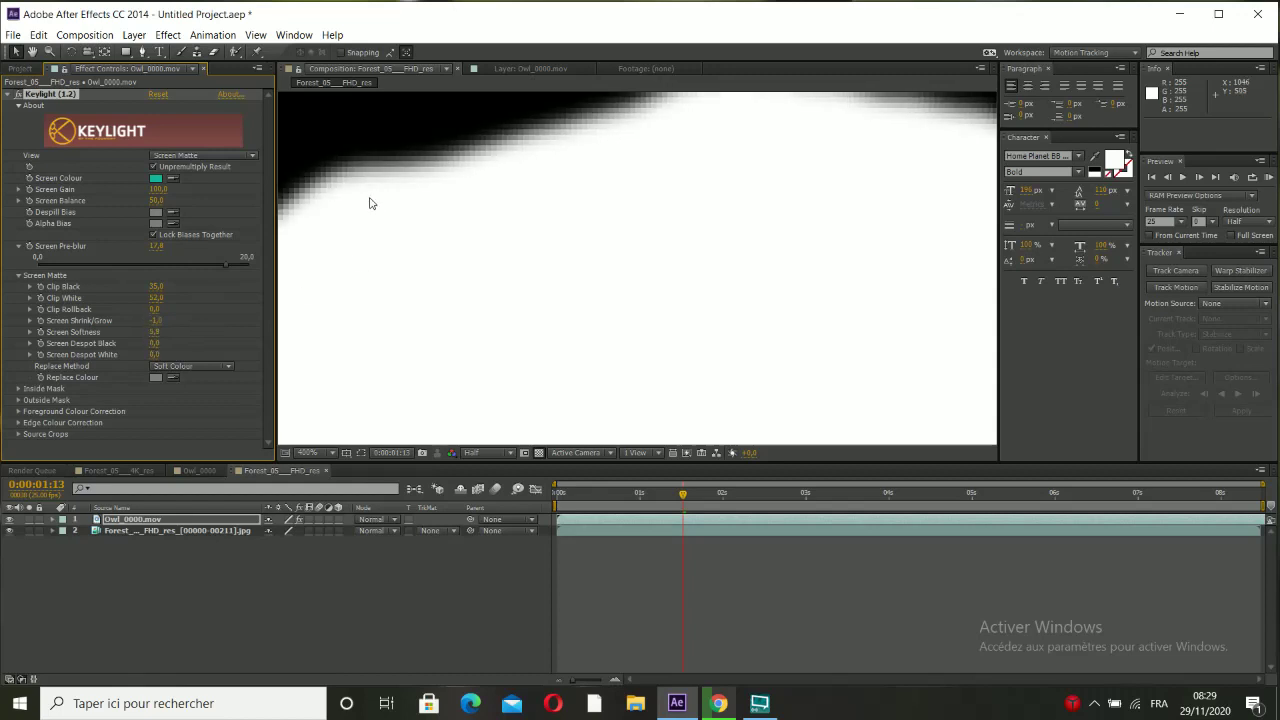
{"action": "key", "text": "comma"}
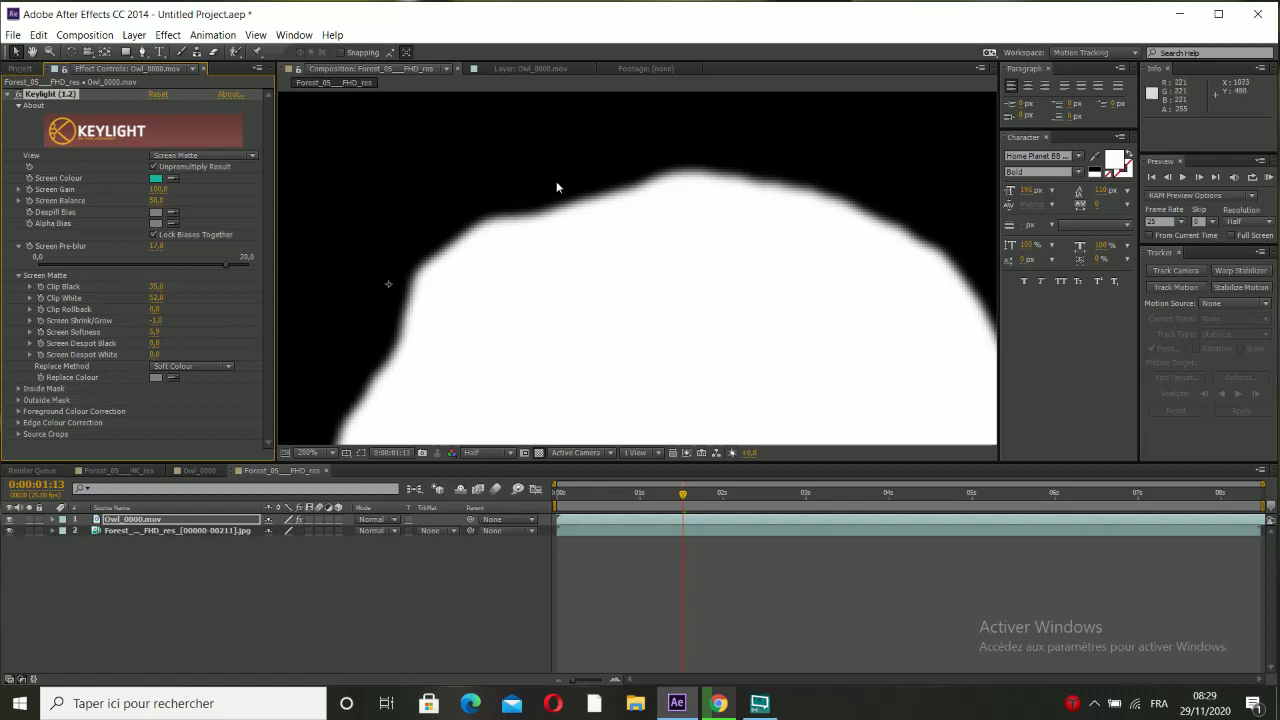
{"action": "left_click_drag", "start_coordinate": [552, 208], "coordinate": [529, 166]}
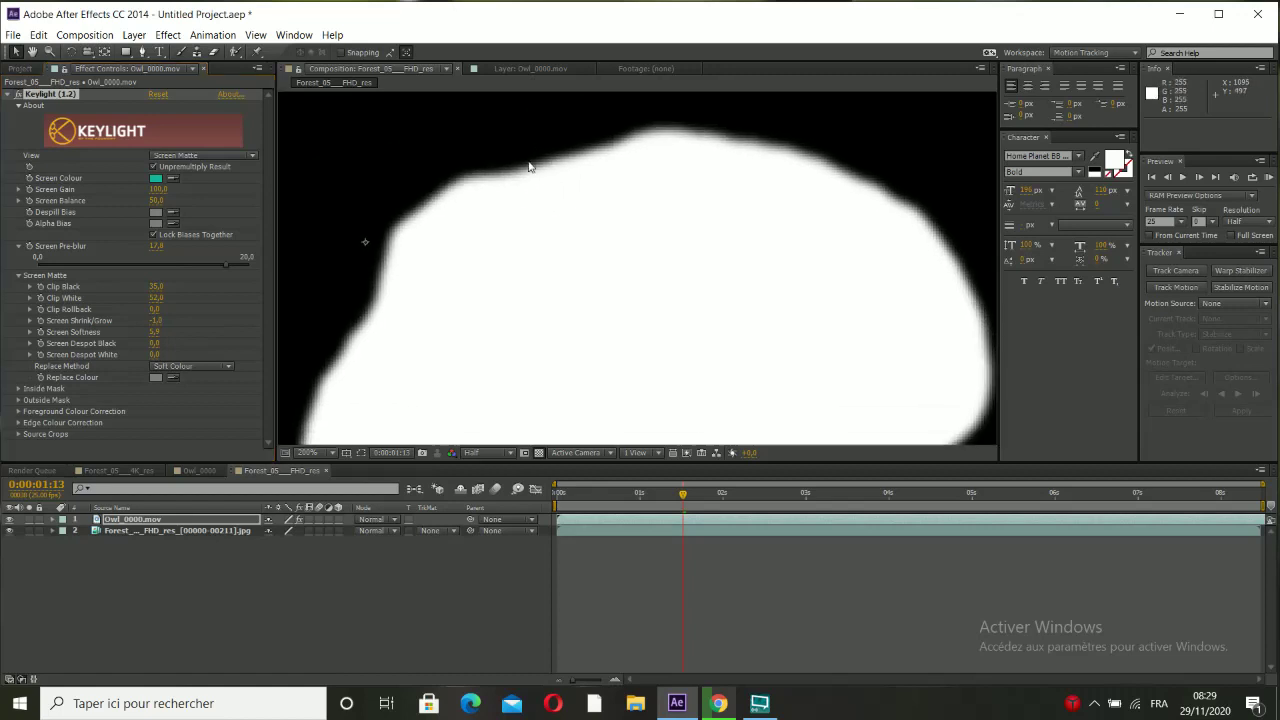
Switch the Keylight view to Final Result and check the keyed owl against the forest at 0:00:01:07.
{"action": "left_click", "coordinate": [190, 156]}
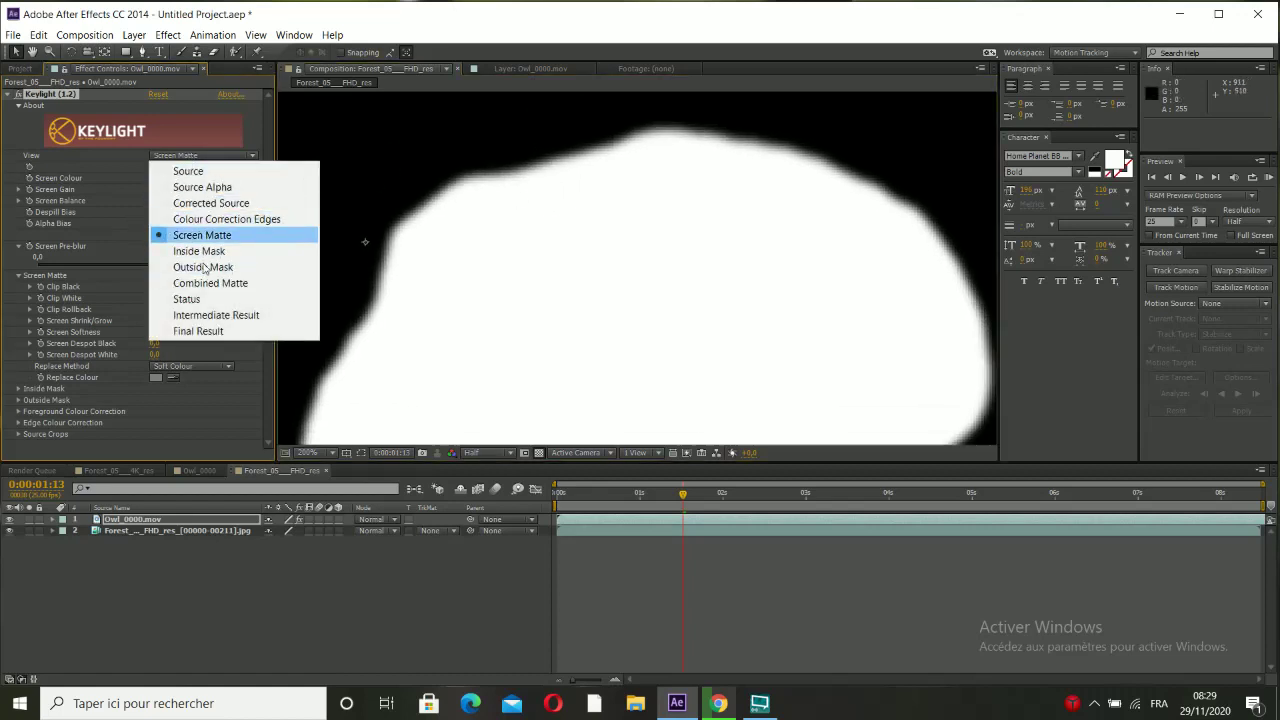
{"action": "left_click", "coordinate": [276, 331]}
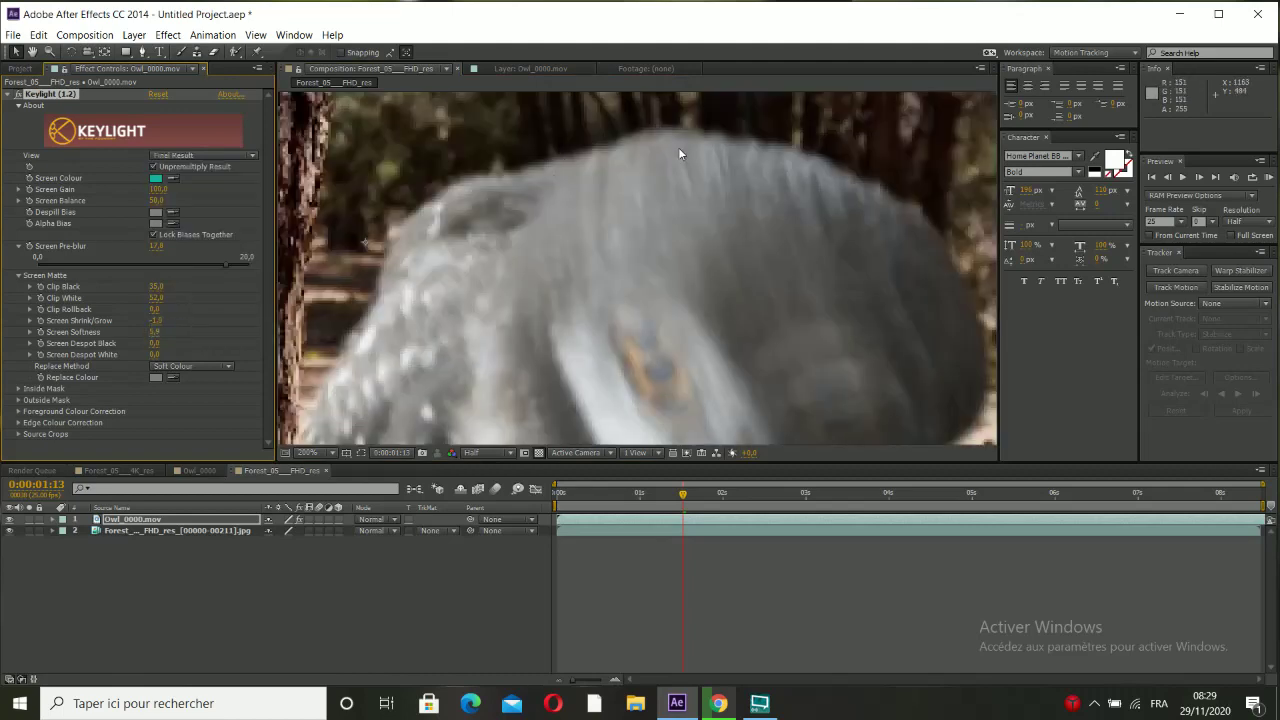
{"action": "scroll", "coordinate": [482, 190], "scroll_direction": "down", "scroll_amount": 3}
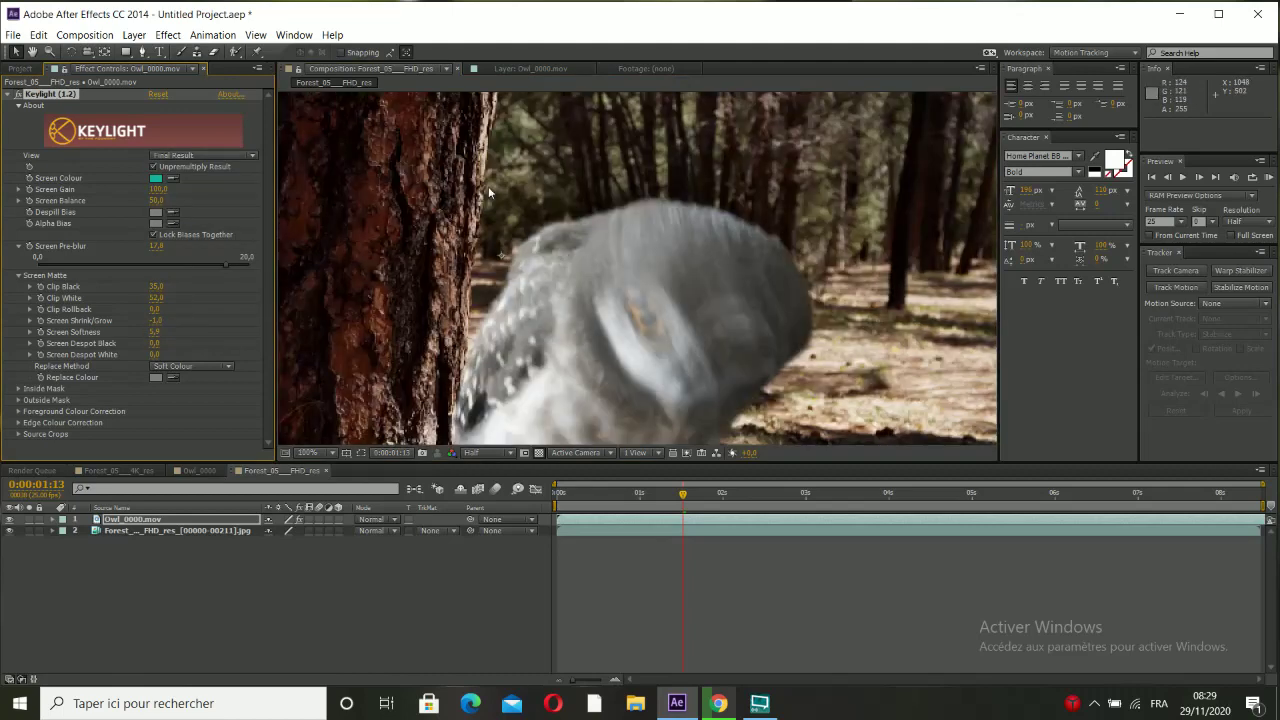
{"action": "left_click", "coordinate": [663, 495]}
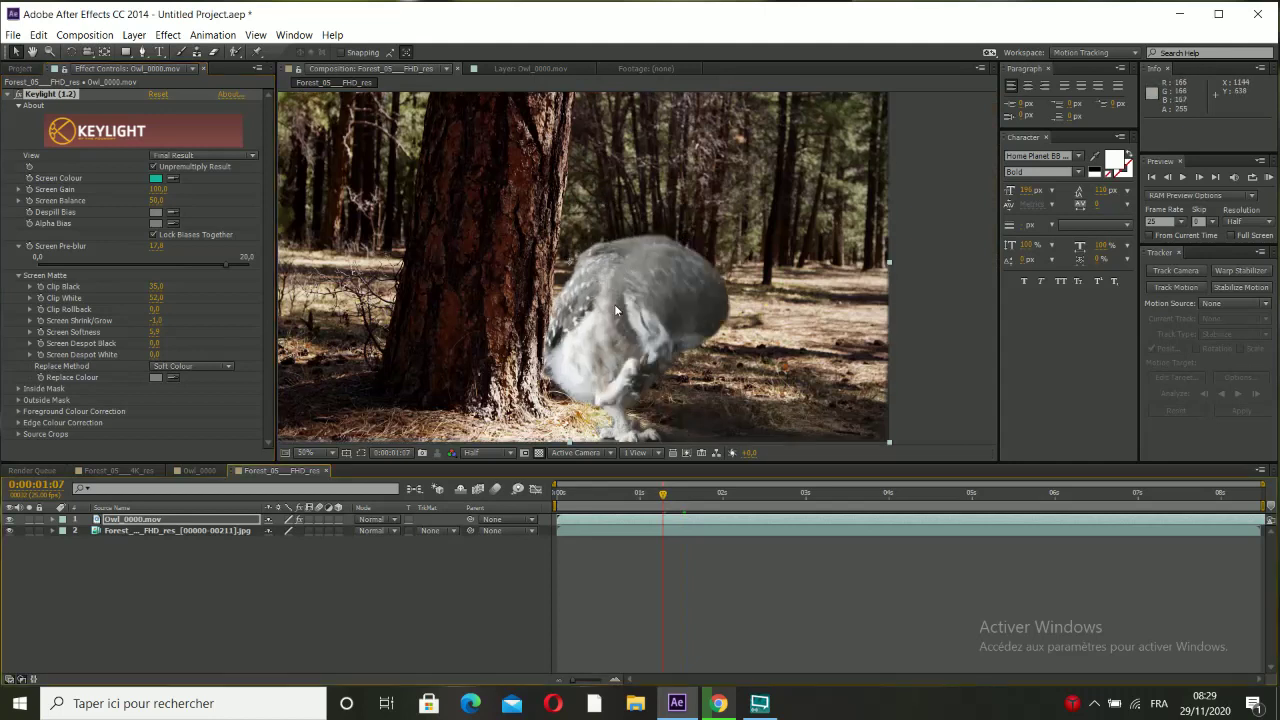
{"action": "scroll", "coordinate": [625, 380], "scroll_direction": "down", "scroll_amount": 1}
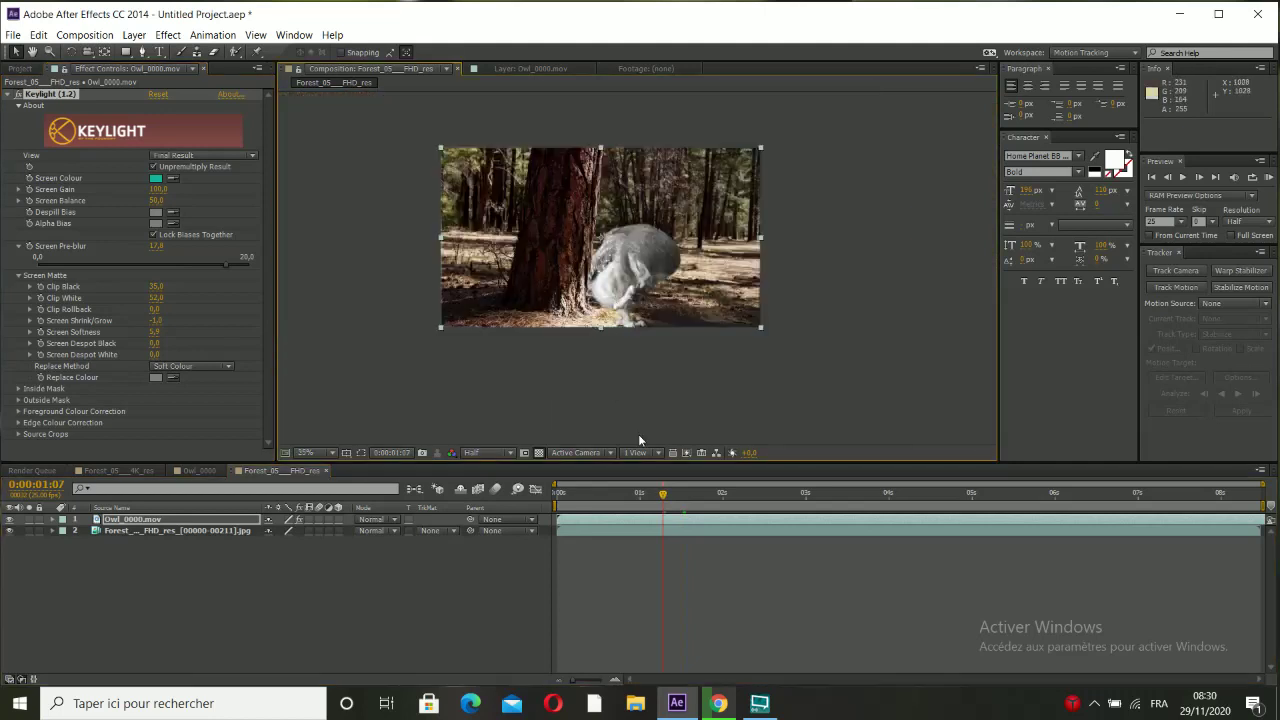
Scrub back to 0:00:00:15, start a RAM preview of the composite, and stop it while it renders.
{"action": "left_click_drag", "start_coordinate": [626, 500], "coordinate": [612, 503]}
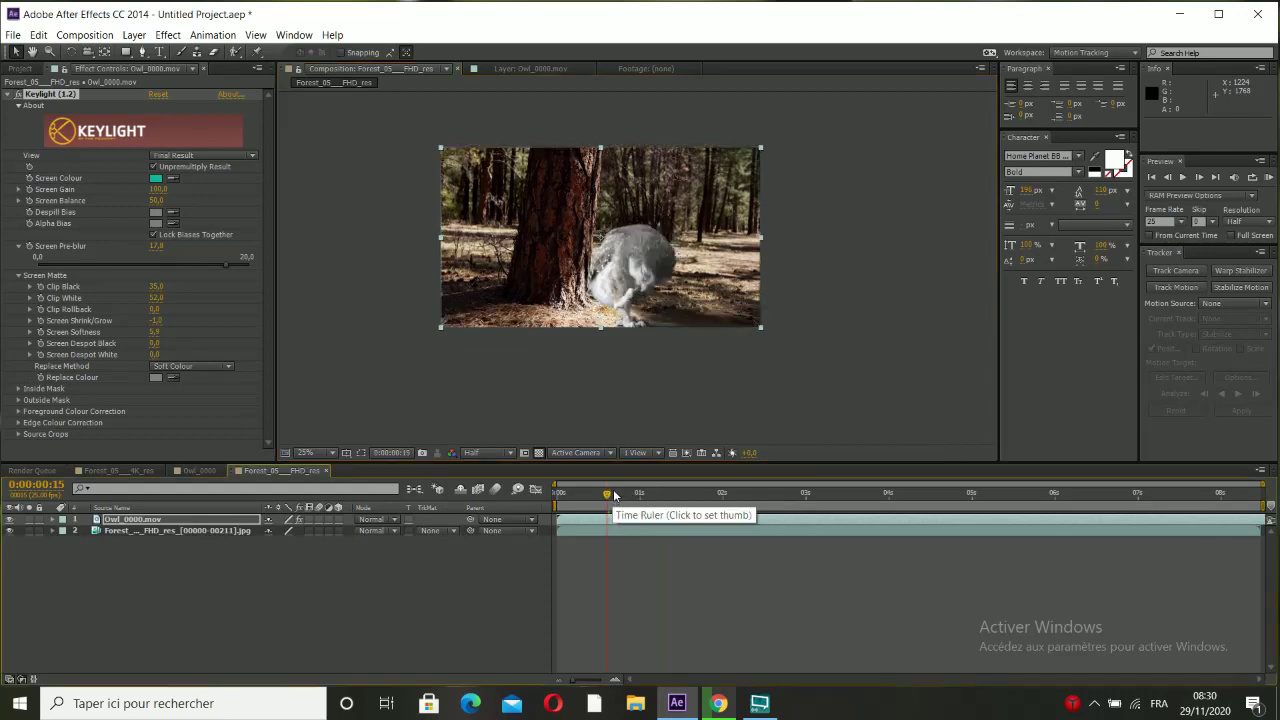
{"action": "left_click", "coordinate": [1268, 178]}
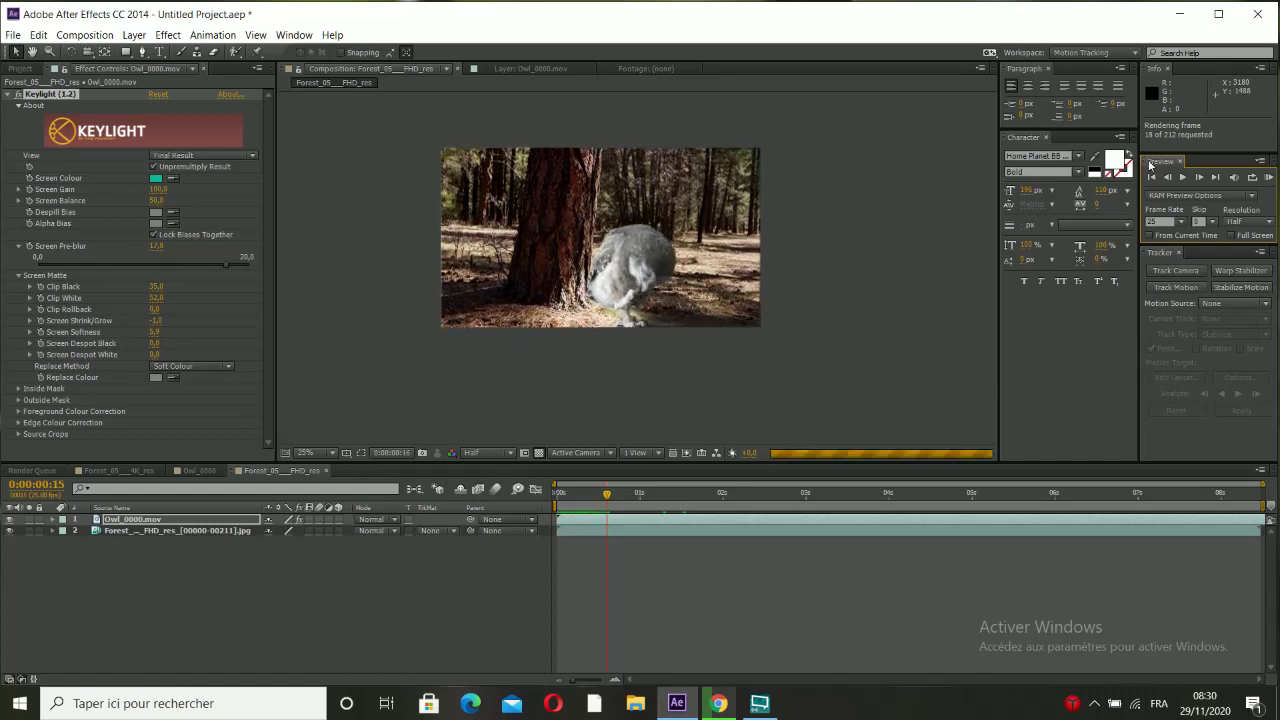
{"action": "key", "text": "space"}
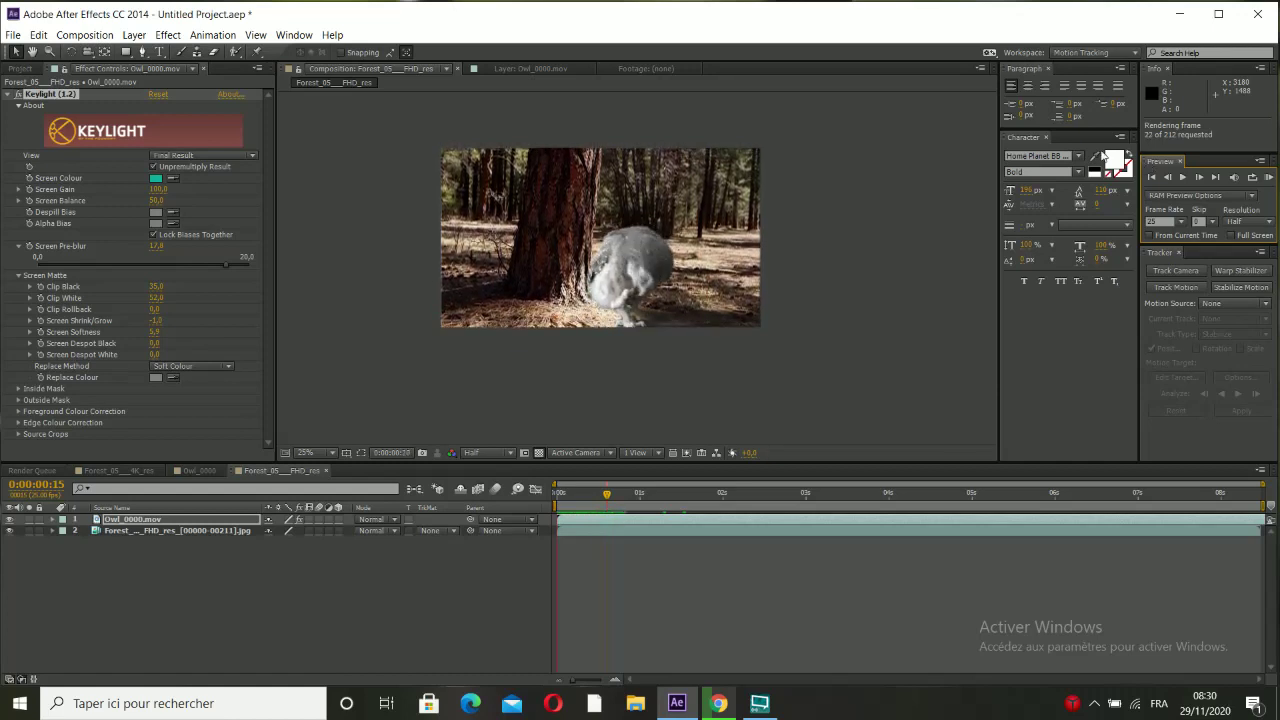
Stop the preview and start a 3D Camera Tracker analysis on the forest background layer.
{"action": "key", "text": "space"}
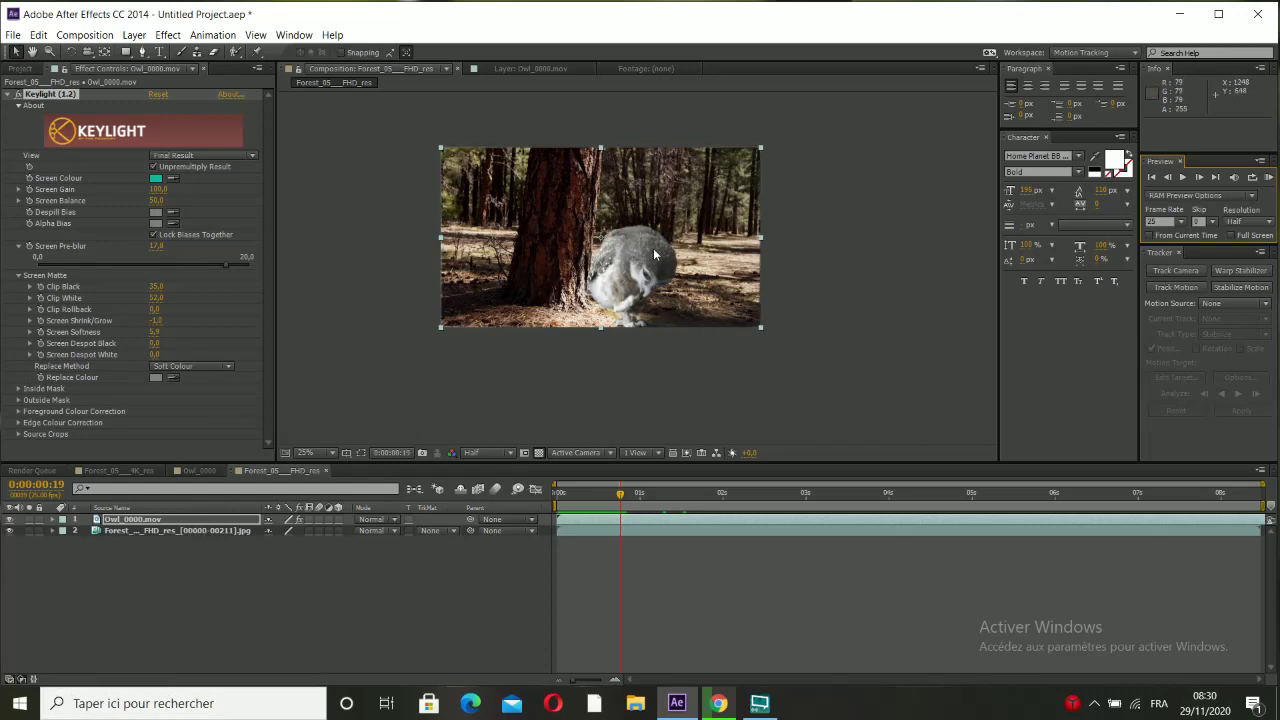
{"action": "left_click", "coordinate": [240, 531]}
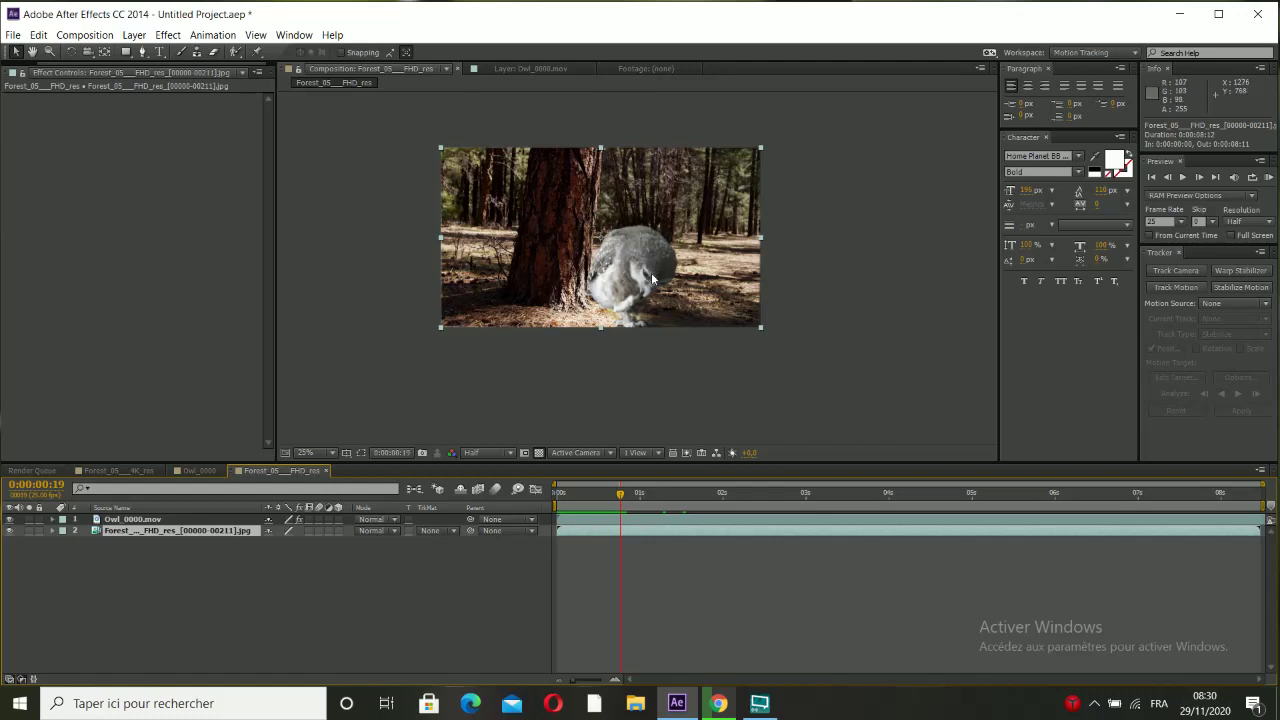
{"action": "left_click", "coordinate": [244, 567]}
{"action": "left_click", "coordinate": [204, 520]}
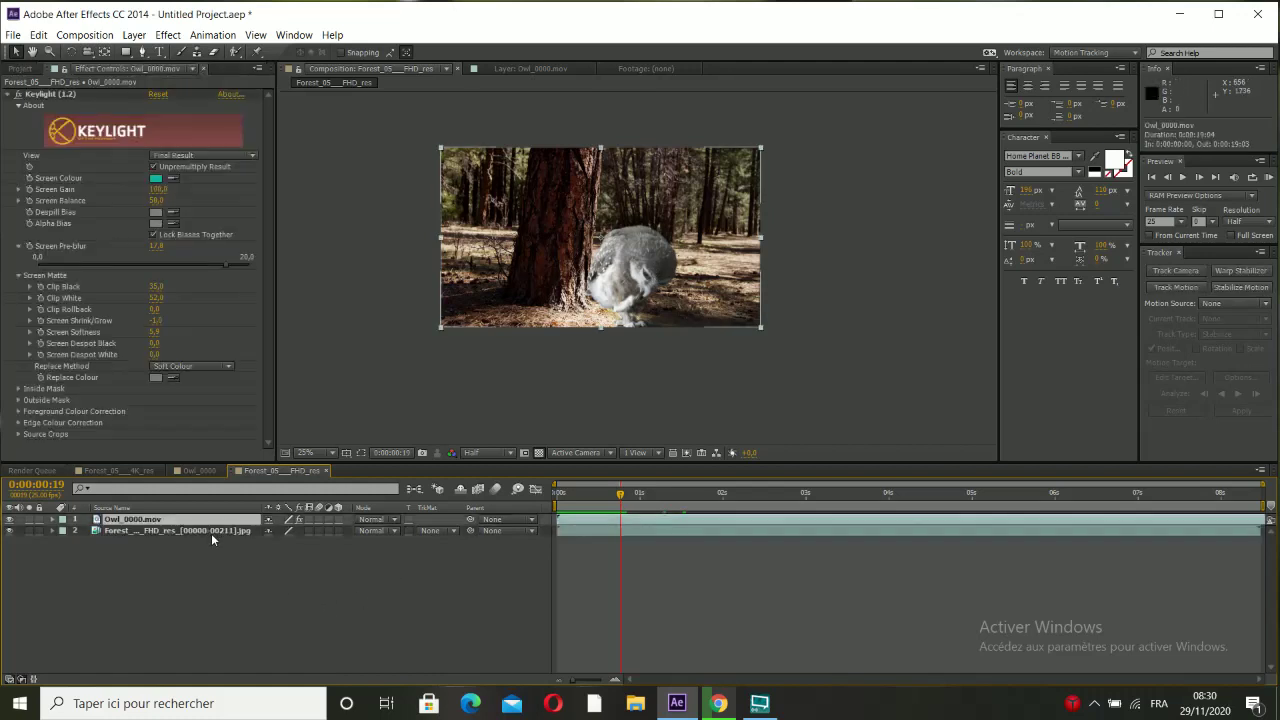
{"action": "left_click", "coordinate": [229, 532]}
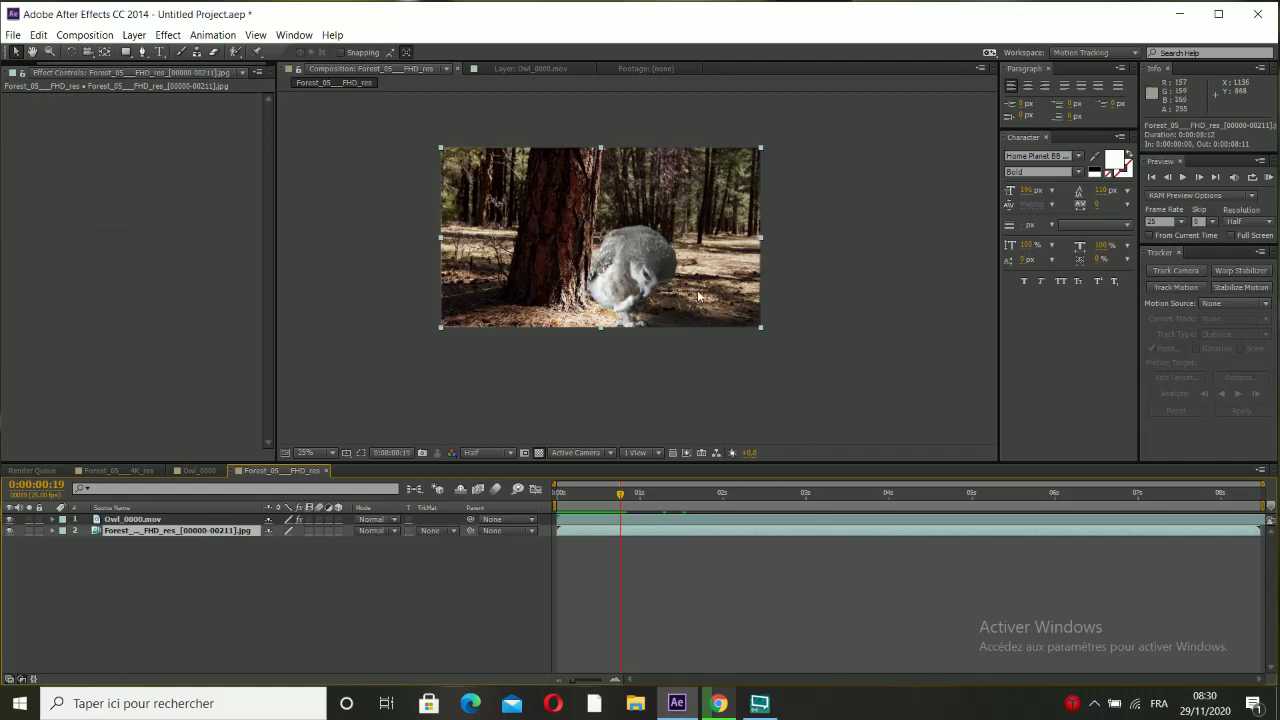
{"action": "scroll", "coordinate": [689, 271], "scroll_direction": "up", "scroll_amount": 2}
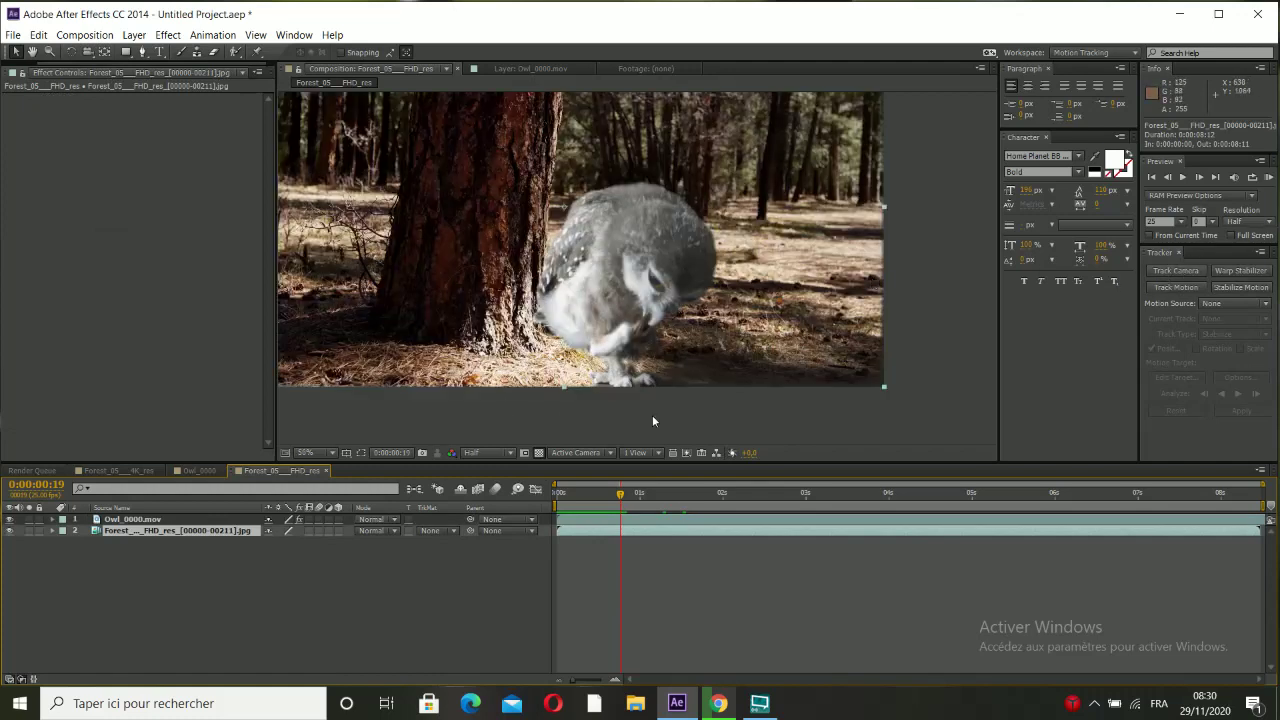
{"action": "left_click", "coordinate": [1168, 269]}
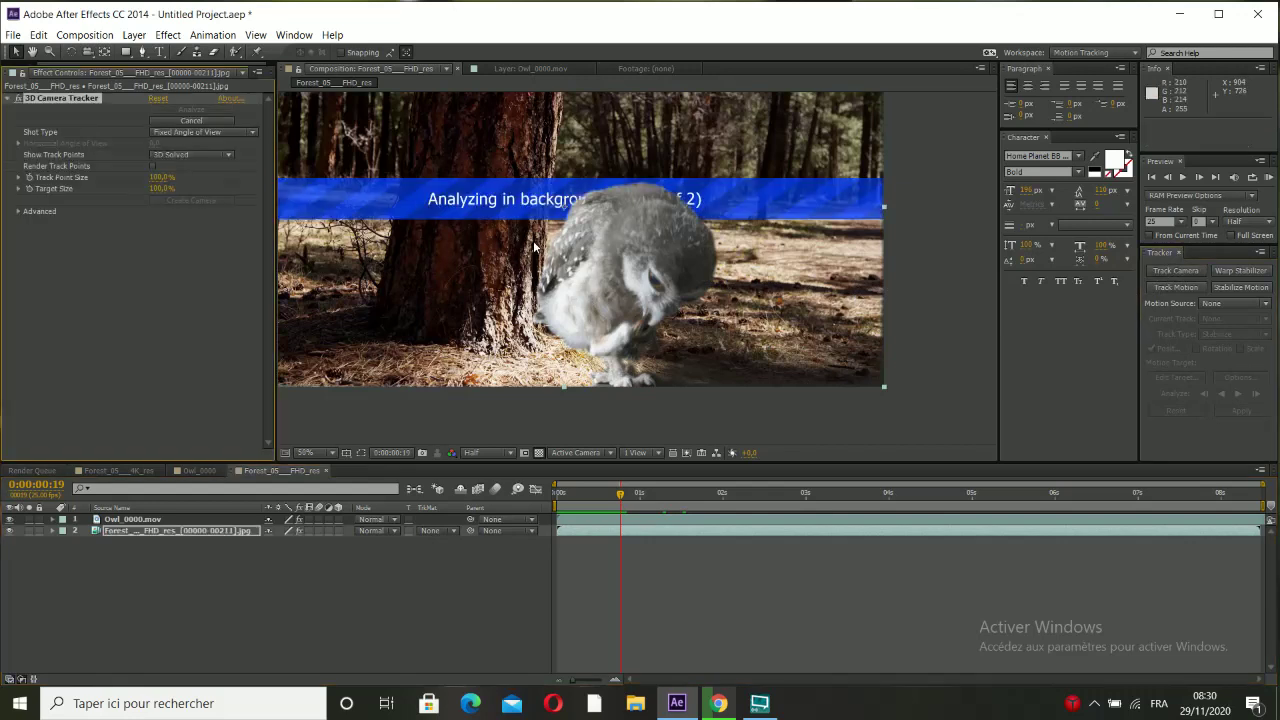
{"action": "scroll", "coordinate": [534, 245], "scroll_direction": "down", "scroll_amount": 2}
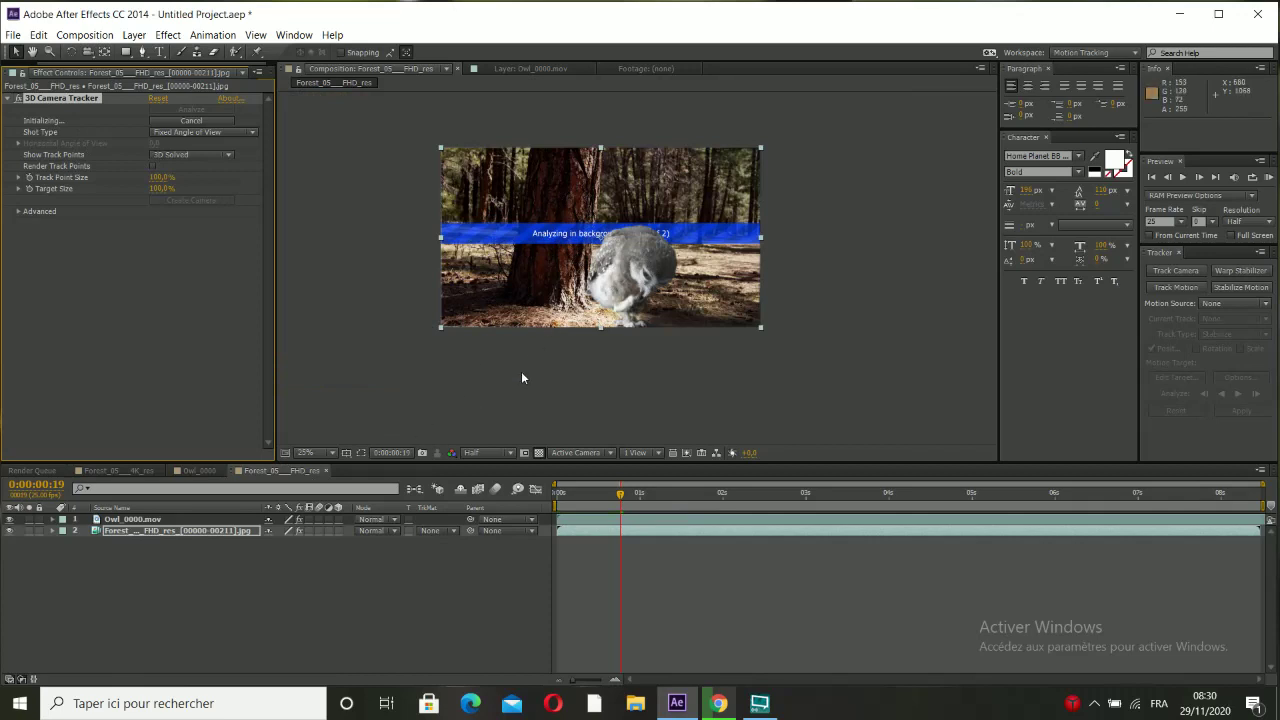
At 0:00:01:07, shift the owl layer to position 976, 536 and flip it horizontally.
{"action": "left_click_drag", "start_coordinate": [645, 500], "coordinate": [663, 498]}
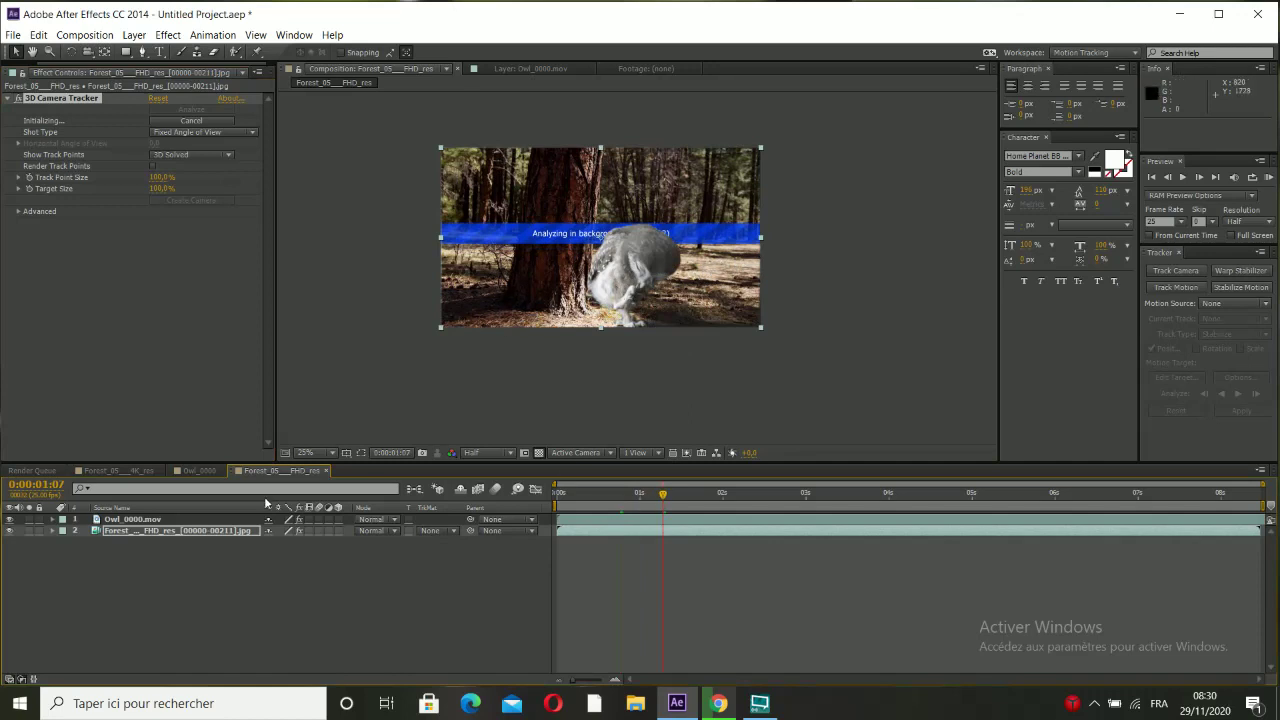
{"action": "left_click", "coordinate": [164, 519]}
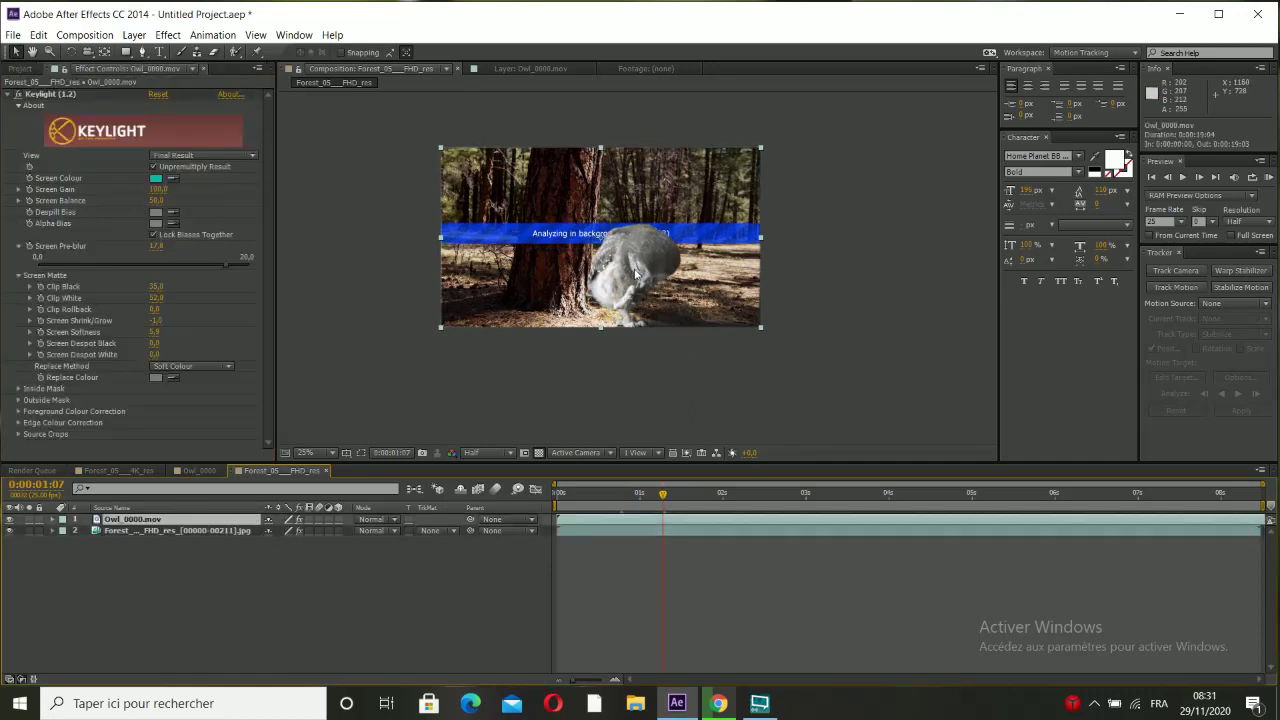
{"action": "mouse_move", "coordinate": [602, 280]}
{"action": "left_mouse_down"}
{"action": "mouse_move", "coordinate": [553, 280]}
{"action": "mouse_move", "coordinate": [609, 272]}
{"action": "mouse_move", "coordinate": [617, 286]}
{"action": "left_mouse_up"}
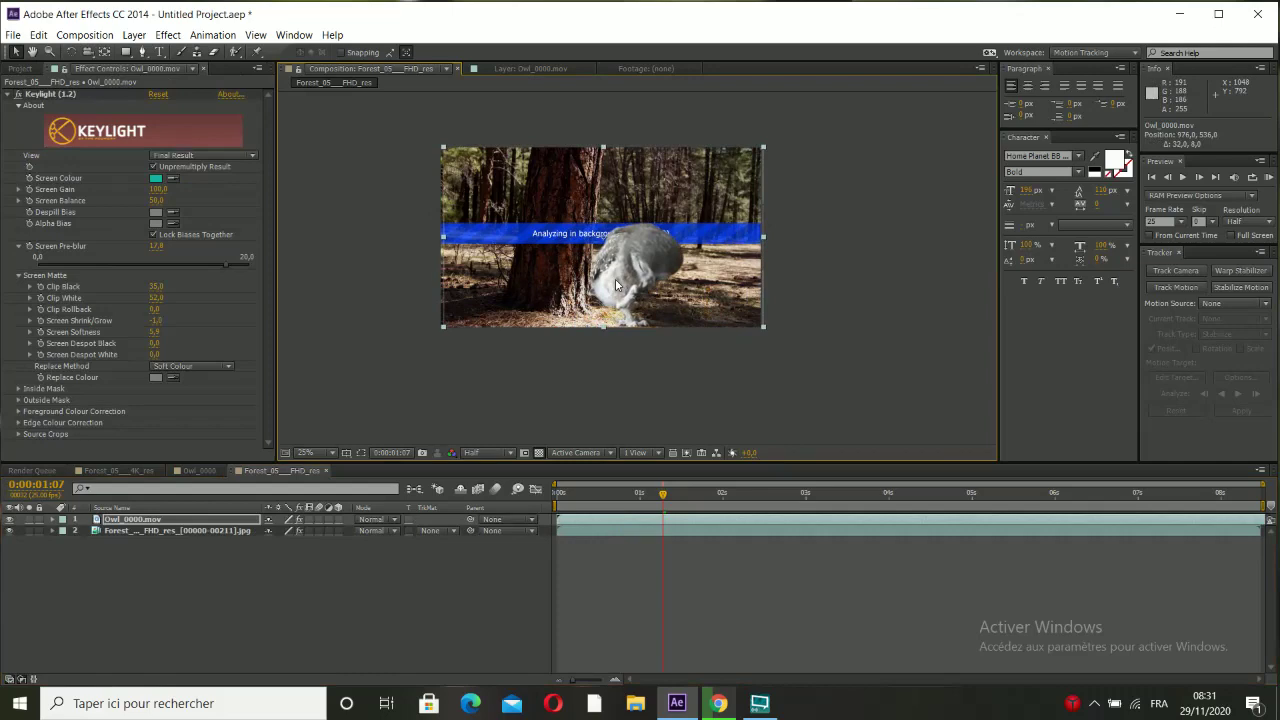
{"action": "right_click", "coordinate": [616, 285]}
{"action": "mouse_move", "coordinate": [661, 173]}
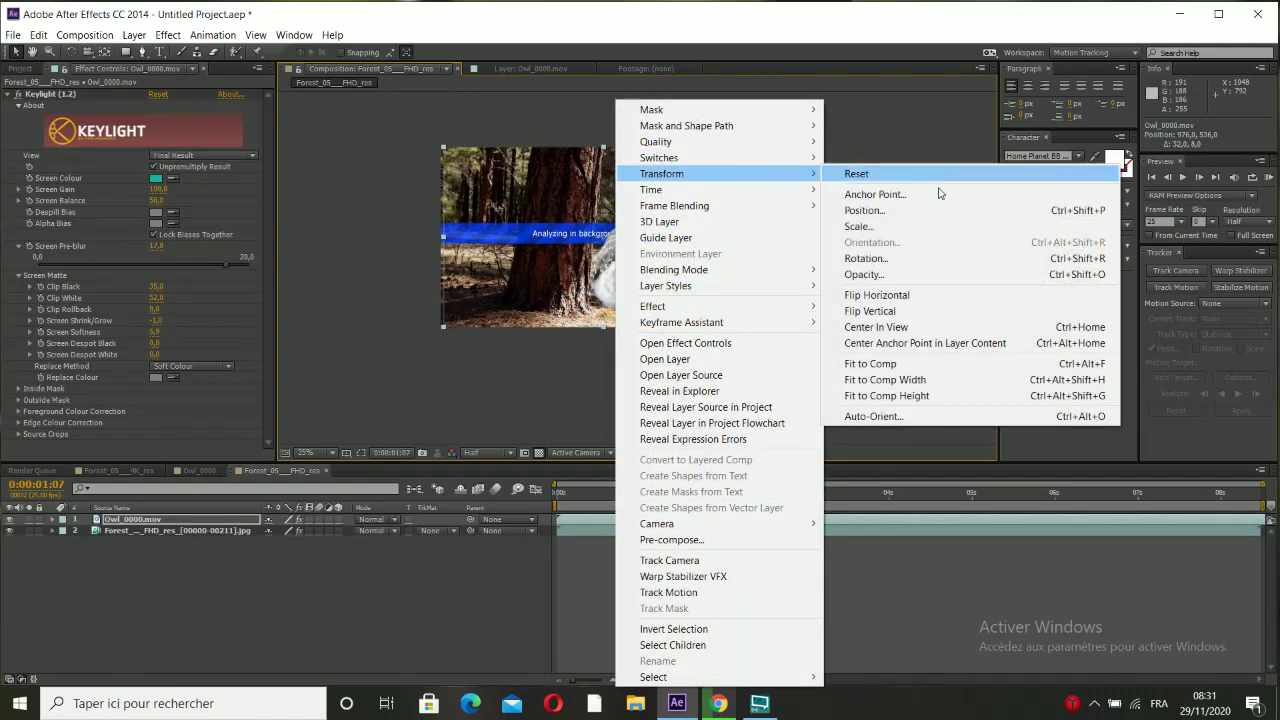
{"action": "left_click", "coordinate": [884, 296]}
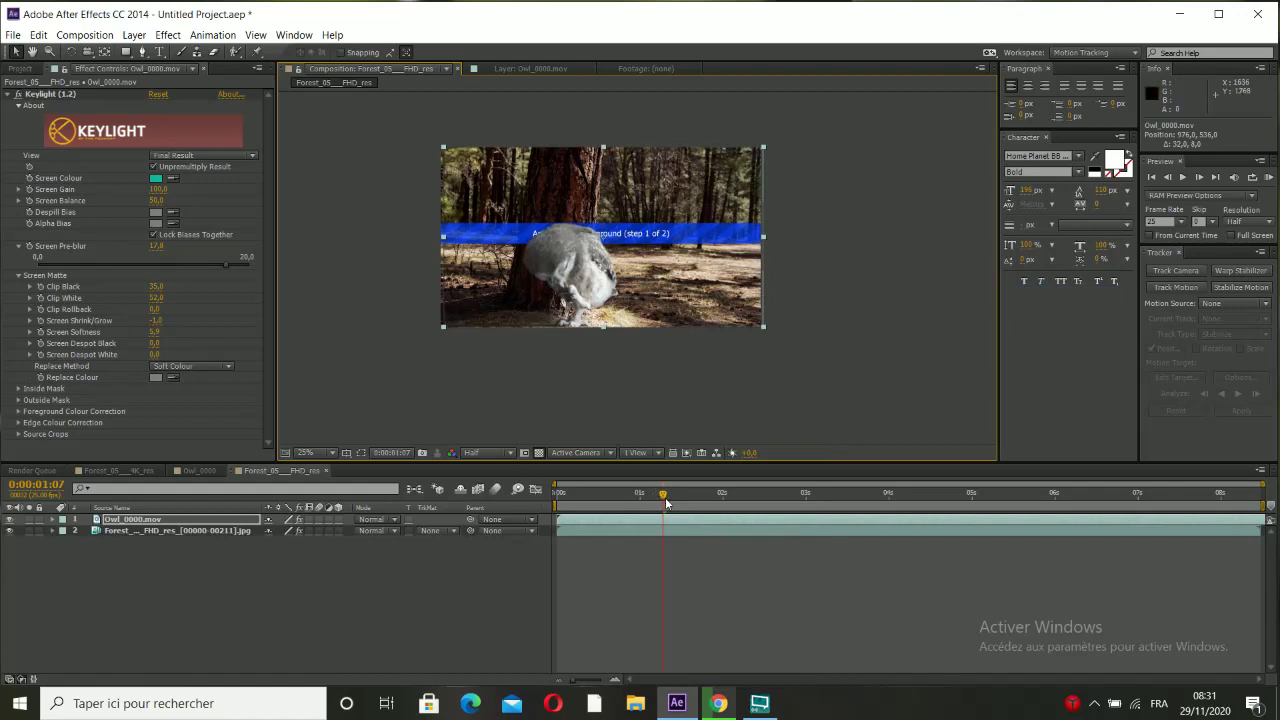
Check the flipped owl at 0:00:02:05, return to the first frame, and move the owl layer to position 956, 536.
{"action": "left_click_drag", "start_coordinate": [666, 503], "coordinate": [740, 500]}
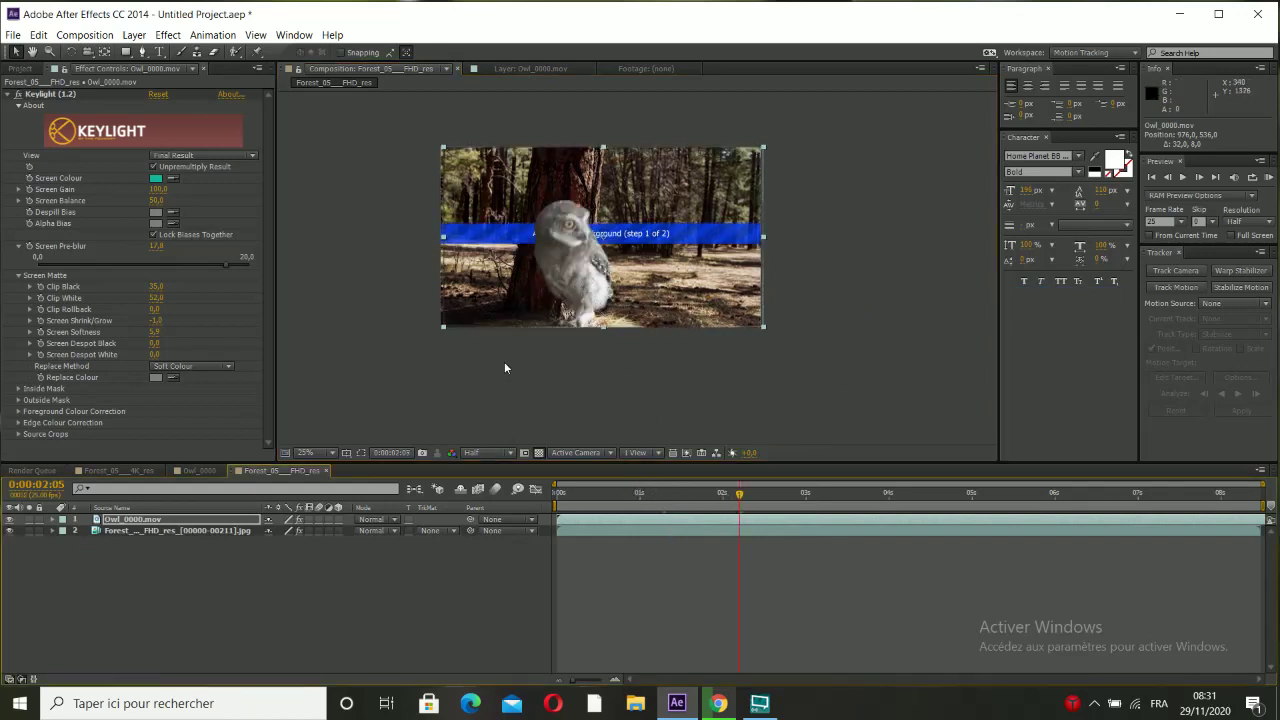
{"action": "left_click_drag", "start_coordinate": [579, 503], "coordinate": [557, 500]}
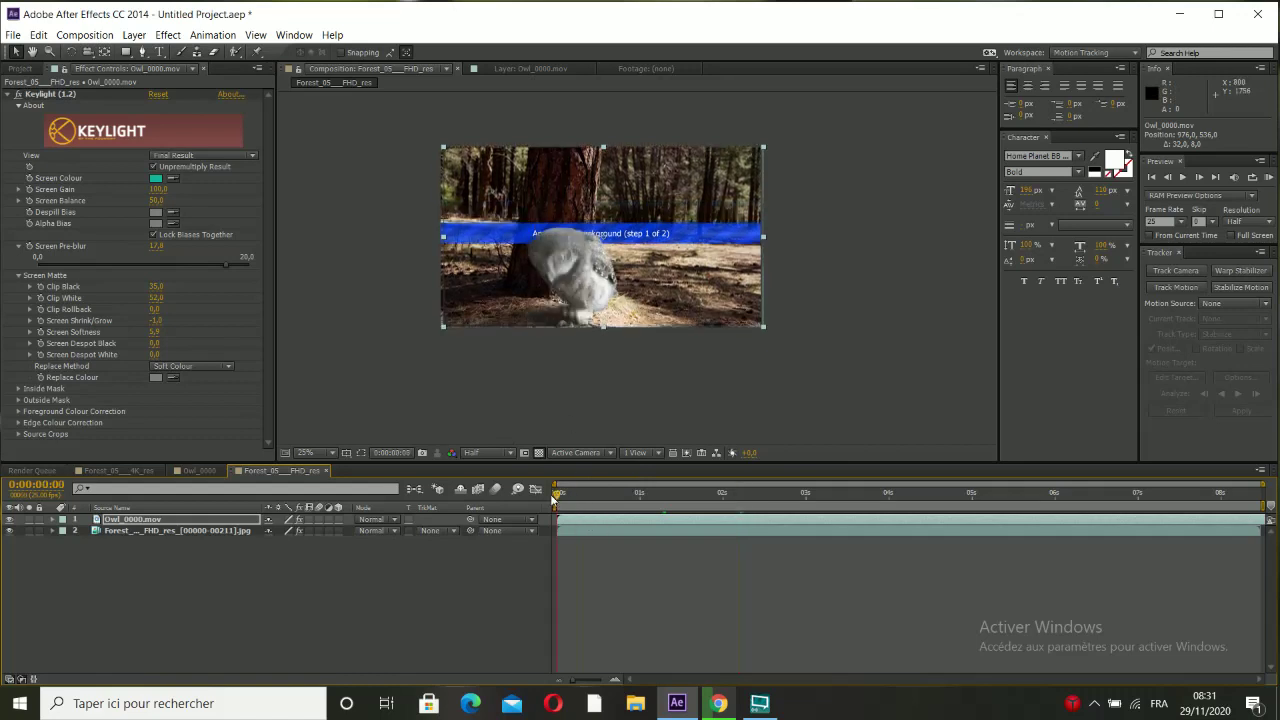
{"action": "left_click_drag", "start_coordinate": [637, 303], "coordinate": [633, 300]}
Examine the owl's tones up close against the dark tree base and shadowed ground beside it.
{"action": "scroll", "coordinate": [644, 265], "scroll_direction": "up", "scroll_amount": 2}
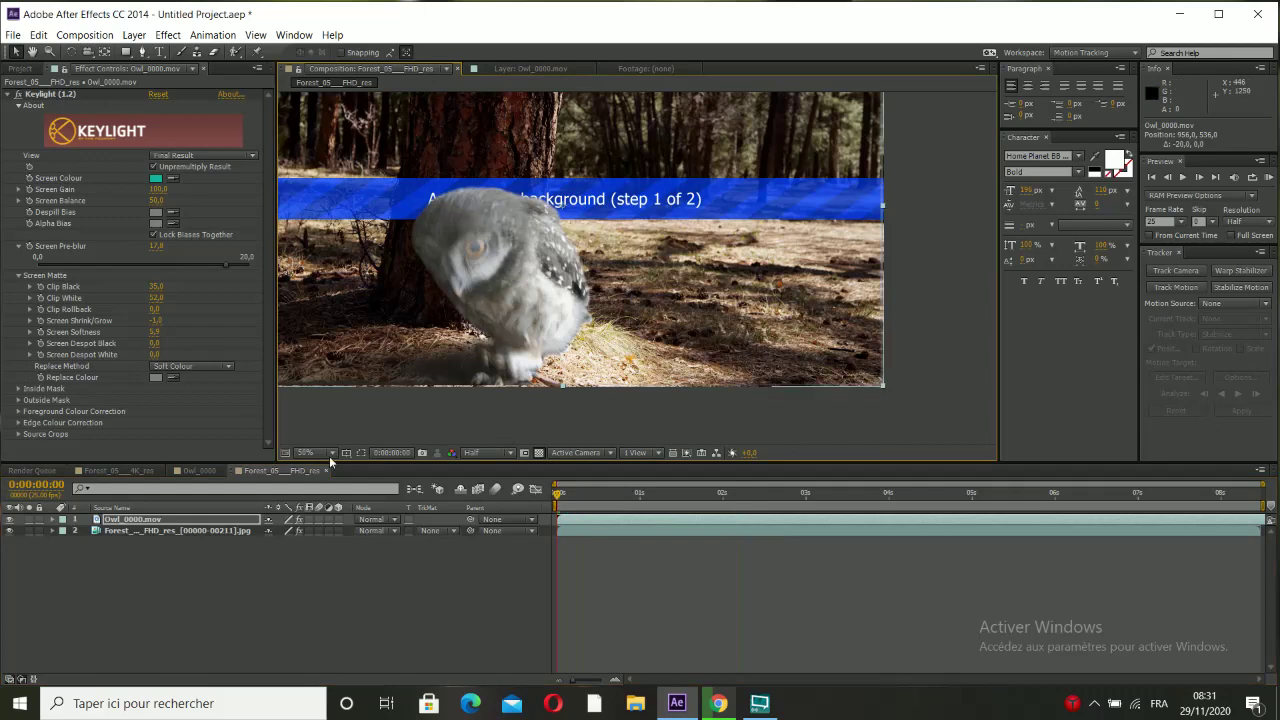
{"action": "left_click_drag", "start_coordinate": [512, 302], "coordinate": [608, 293]}
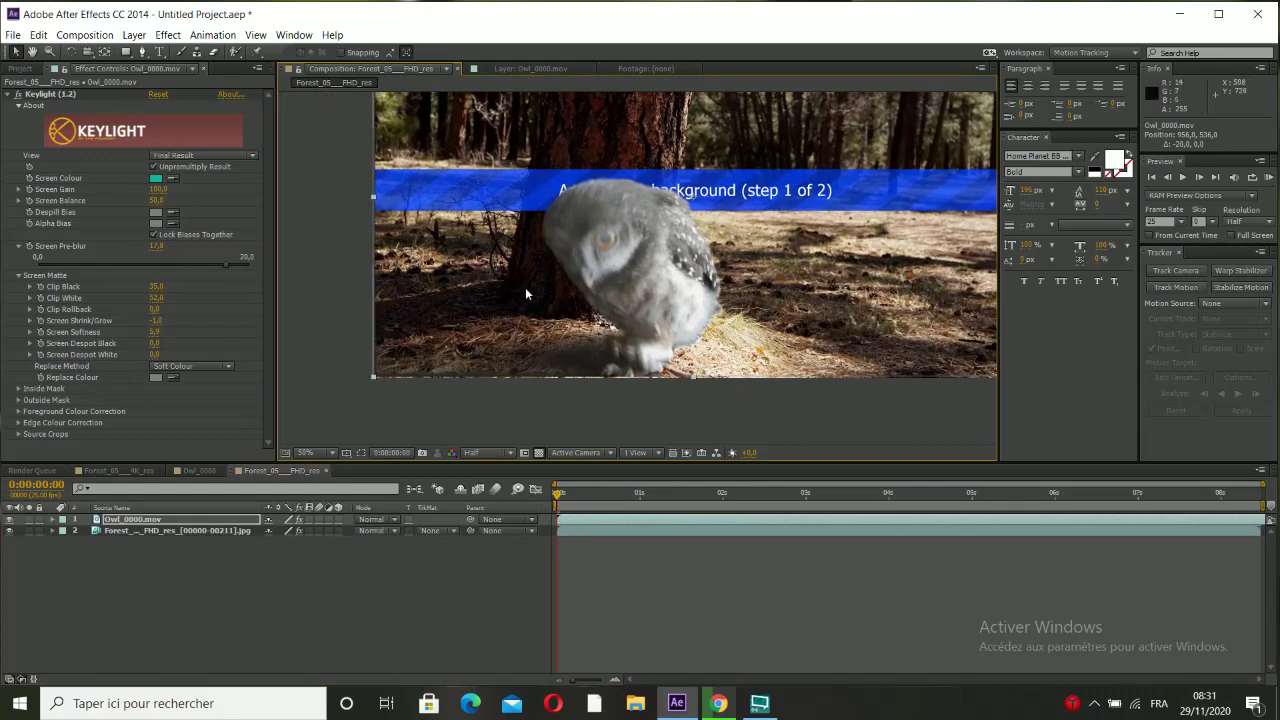
{"action": "scroll", "coordinate": [498, 302], "scroll_direction": "up", "scroll_amount": 2}
{"action": "left_click_drag", "start_coordinate": [499, 301], "coordinate": [795, 208]}
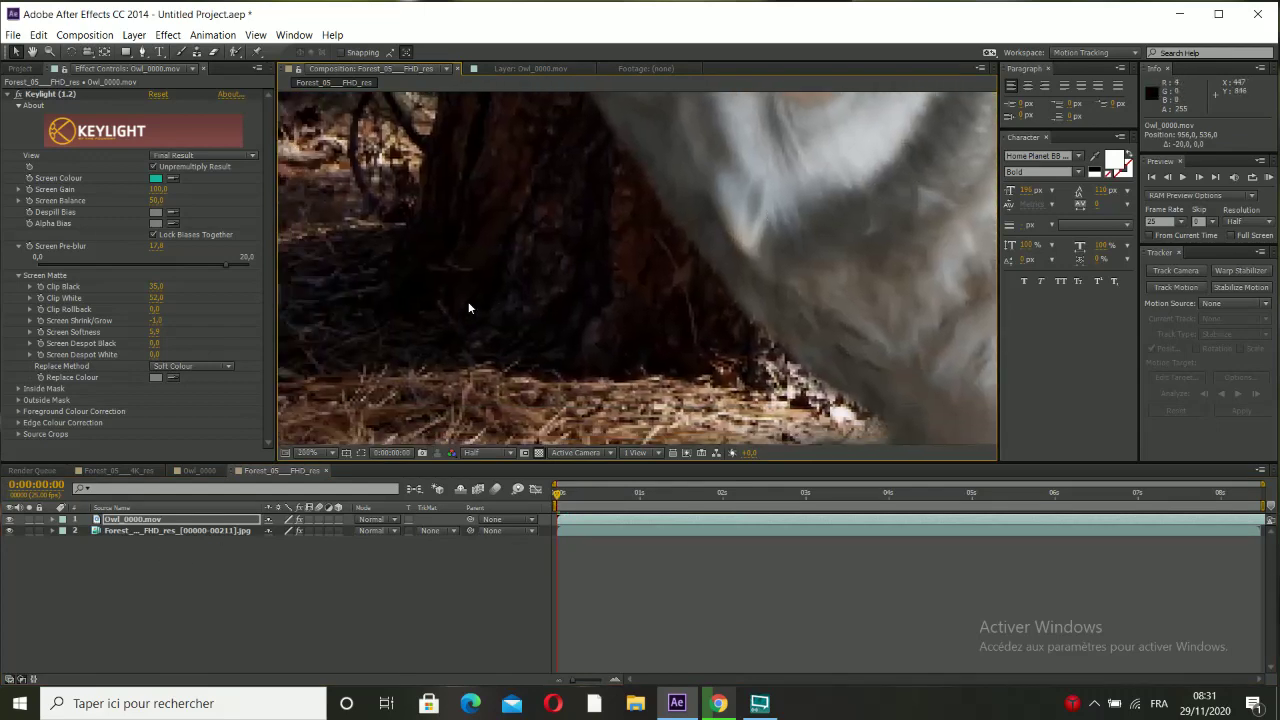
{"action": "left_click_drag", "start_coordinate": [410, 306], "coordinate": [548, 299]}
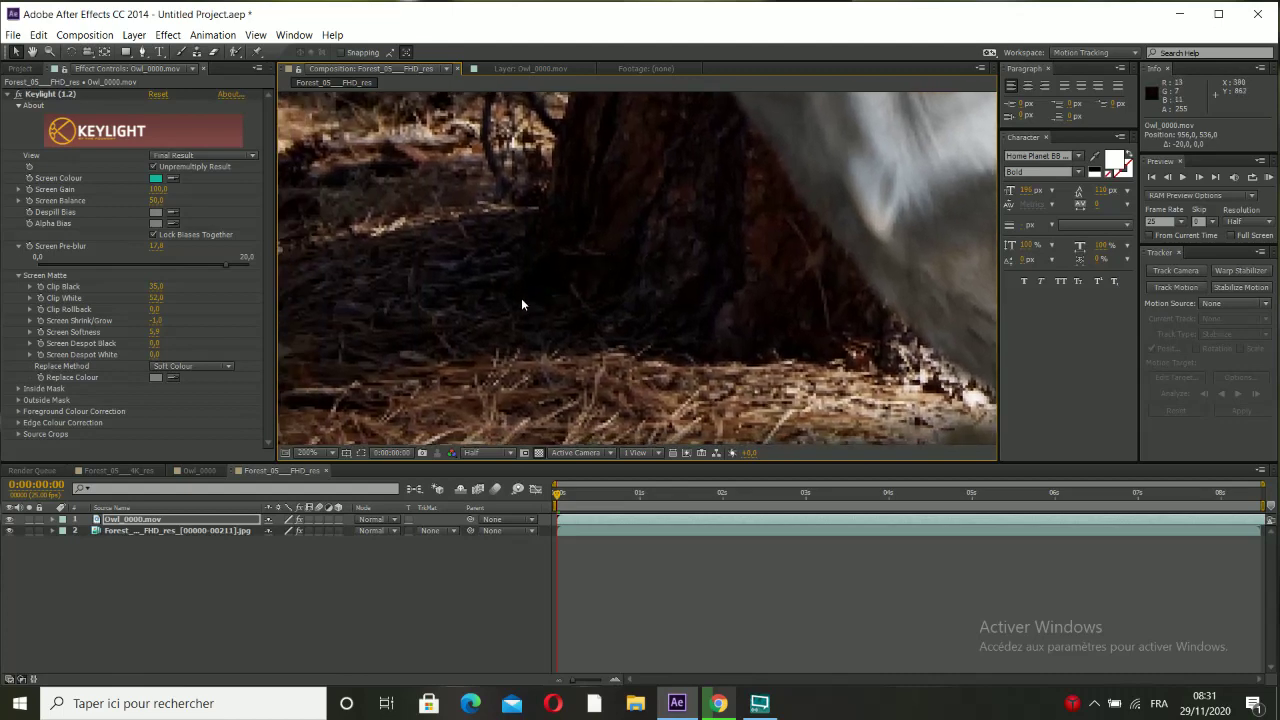
{"action": "key", "text": "comma"}
{"action": "key", "text": "comma"}
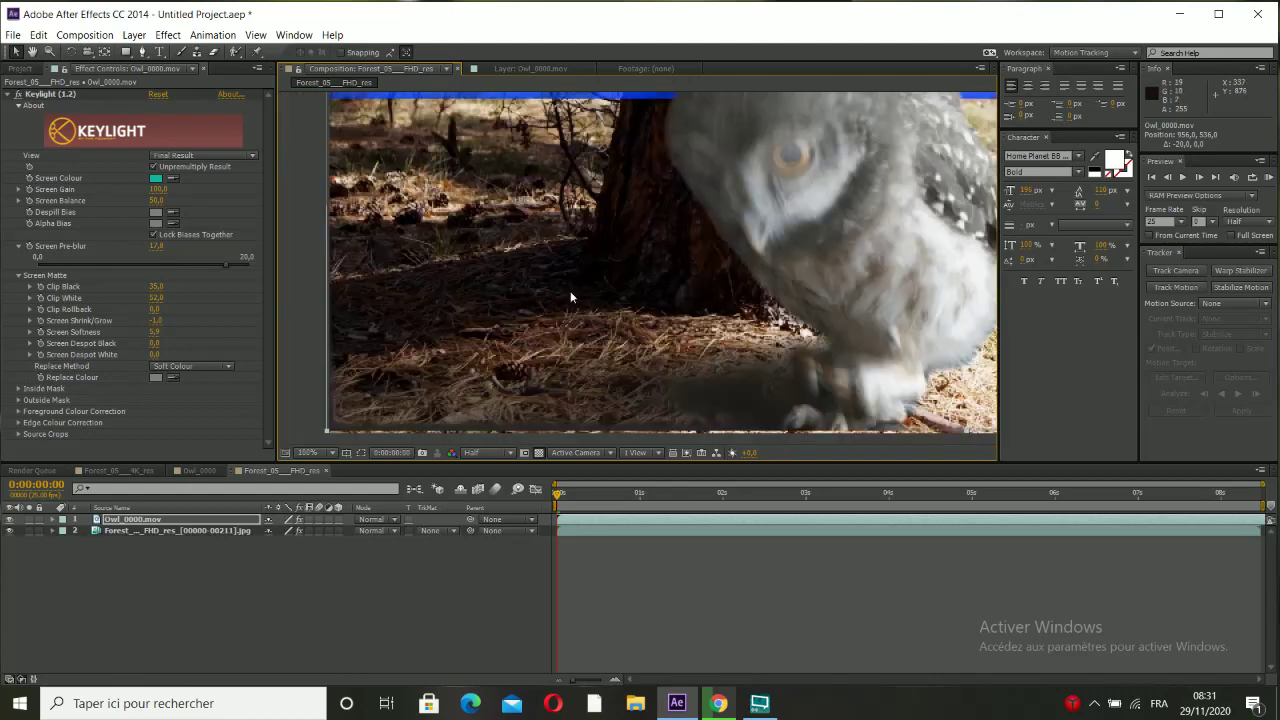
{"action": "scroll", "coordinate": [728, 247], "scroll_direction": "up", "scroll_amount": 2}
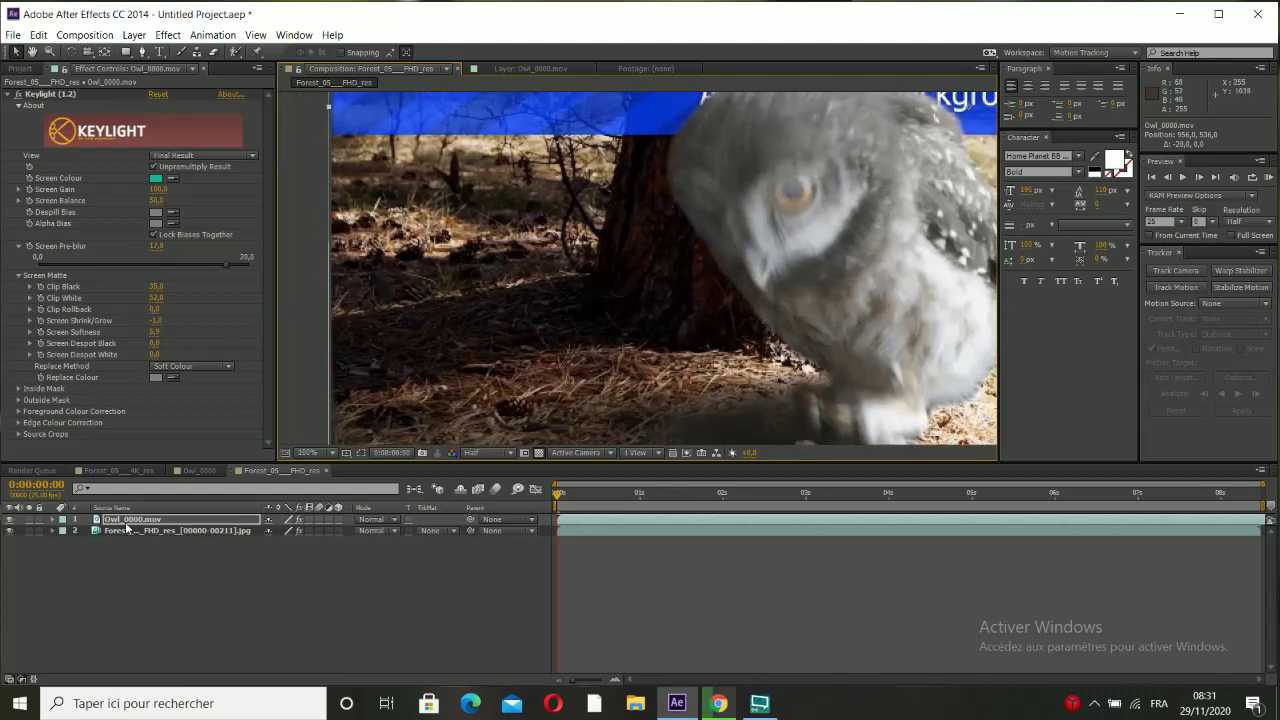
Add a Brightness & Contrast effect to the owl layer, raise its Contrast, and compare the owl's tones with the forest.
{"action": "left_click", "coordinate": [5, 95]}
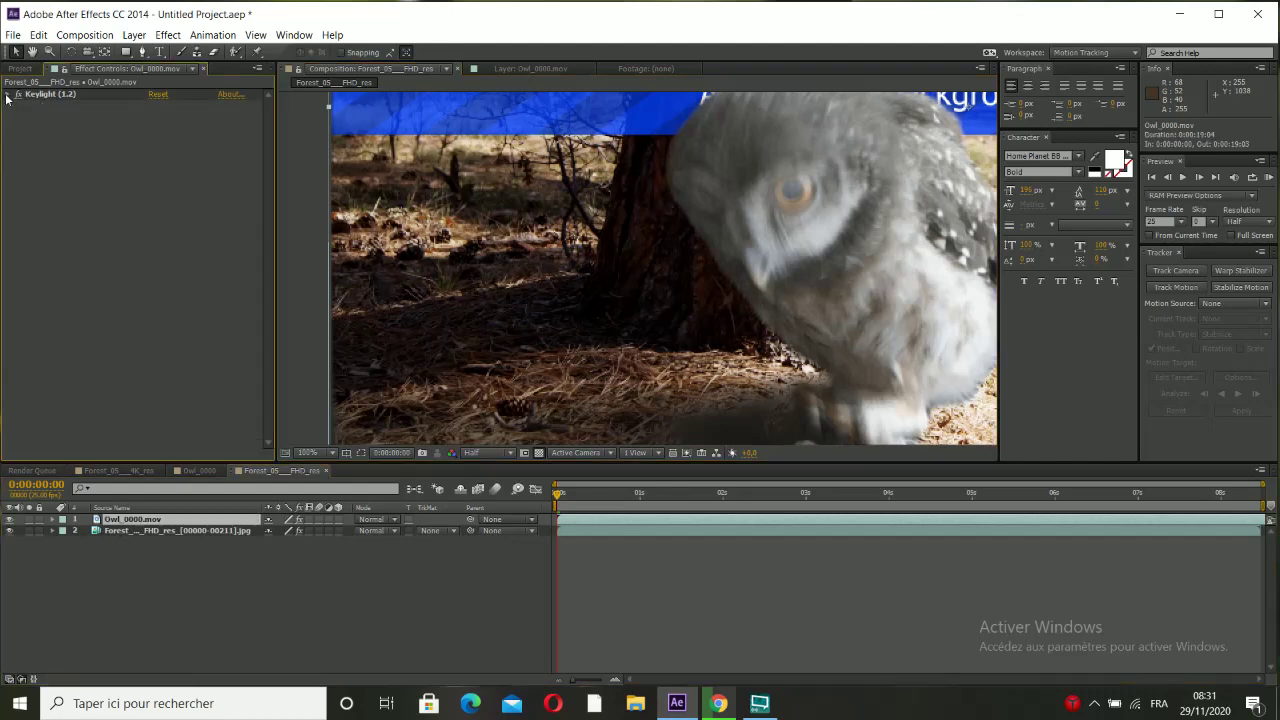
{"action": "right_click", "coordinate": [92, 153]}
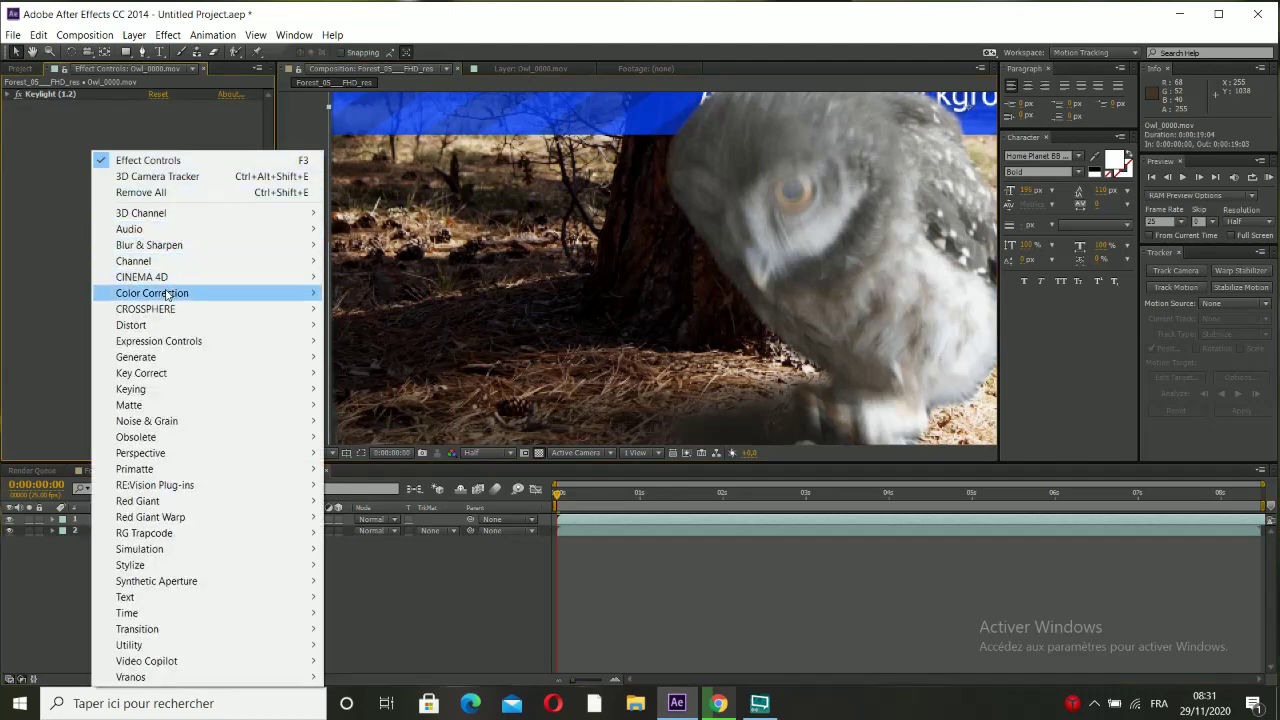
{"action": "mouse_move", "coordinate": [168, 294]}
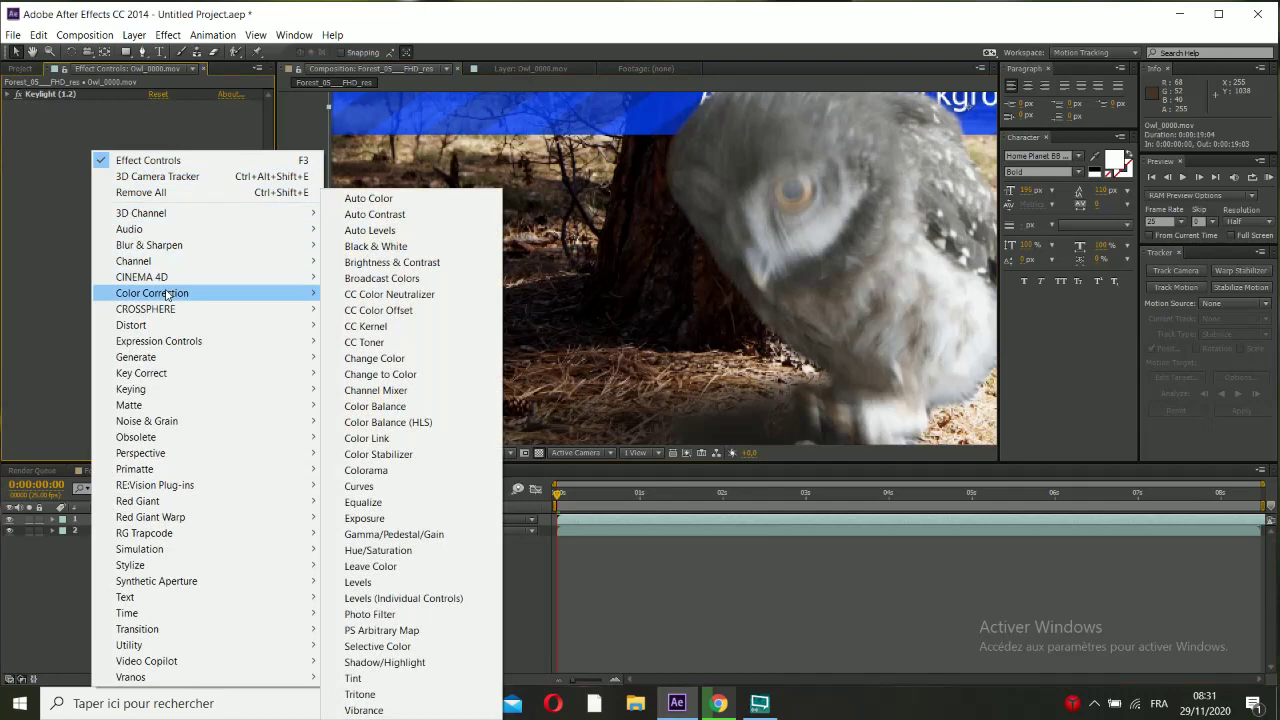
{"action": "left_click", "coordinate": [386, 263]}
{"action": "left_click_drag", "start_coordinate": [151, 128], "coordinate": [222, 127]}
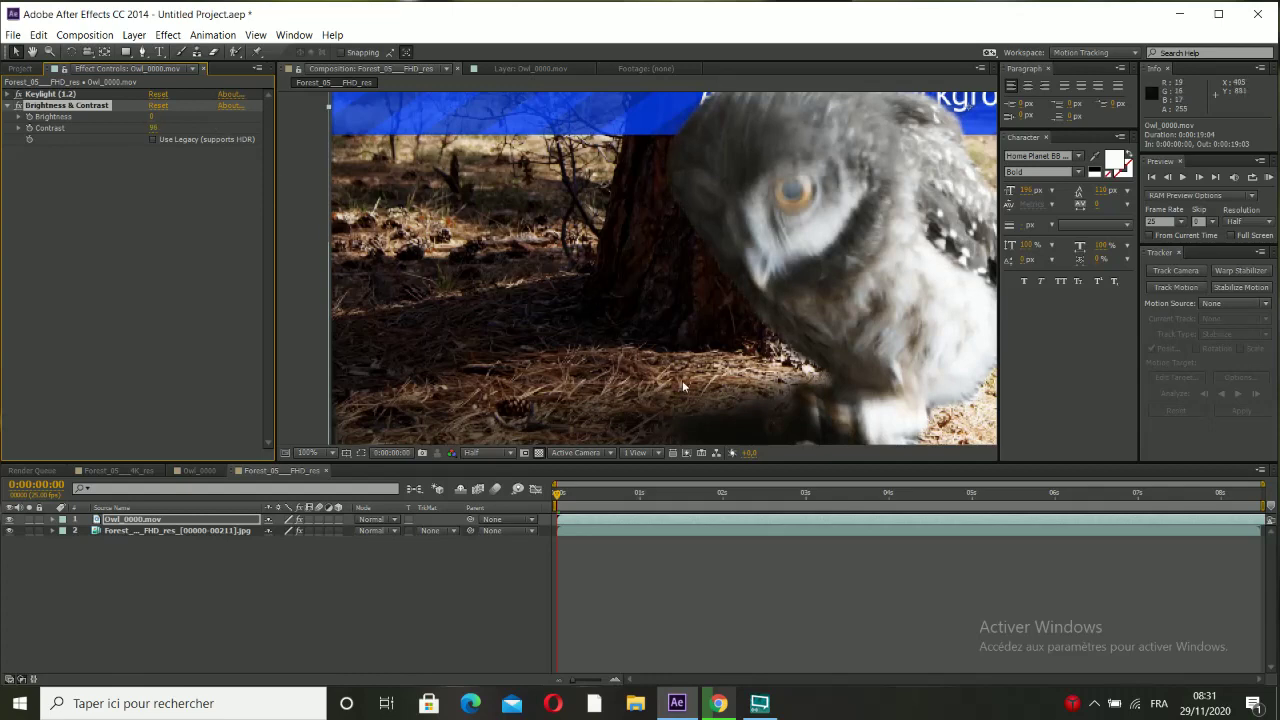
{"action": "left_click_drag", "start_coordinate": [732, 413], "coordinate": [730, 371]}
{"action": "left_click_drag", "start_coordinate": [726, 282], "coordinate": [726, 303]}
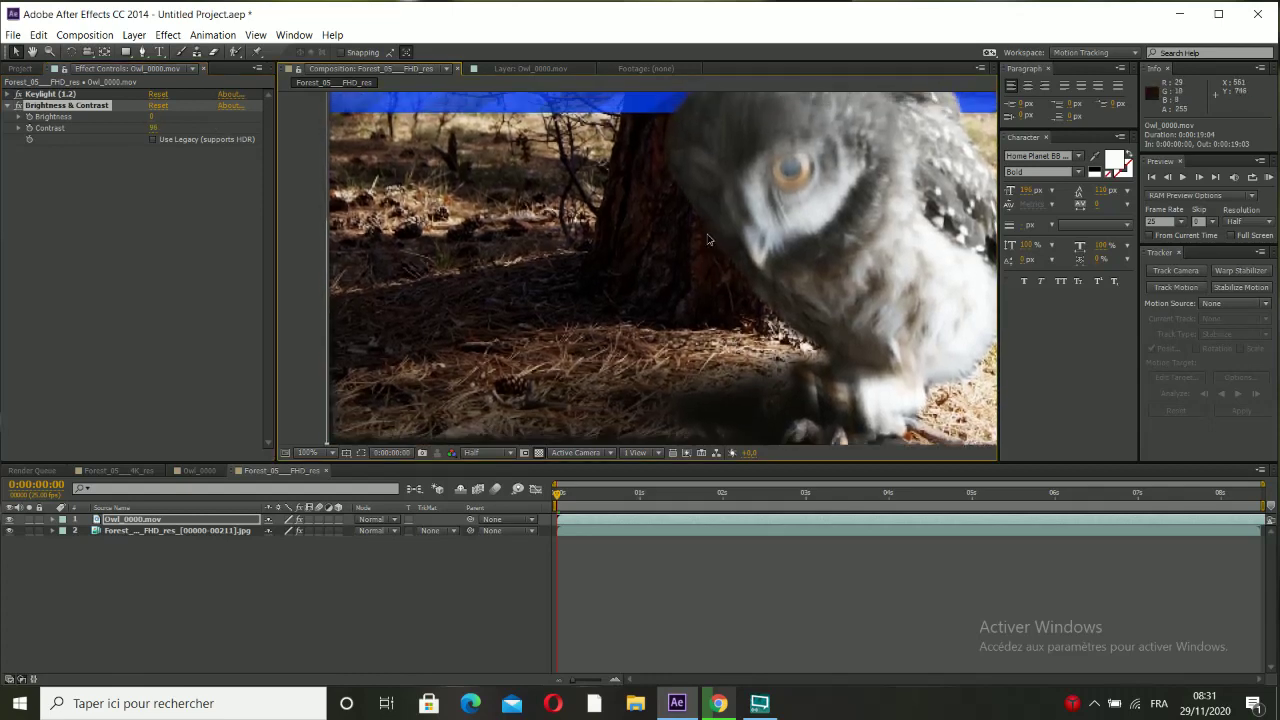
{"action": "left_click_drag", "start_coordinate": [707, 239], "coordinate": [712, 260]}
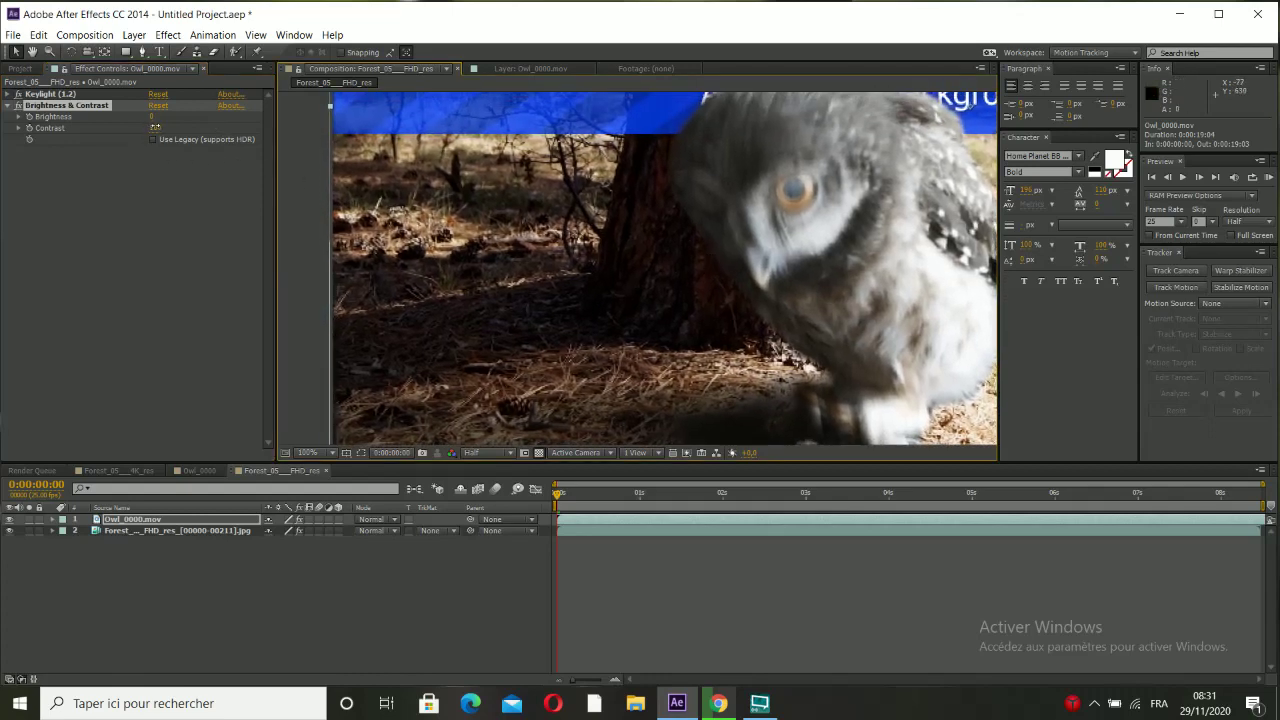
{"action": "scroll", "coordinate": [571, 364], "scroll_direction": "down", "scroll_amount": 2}
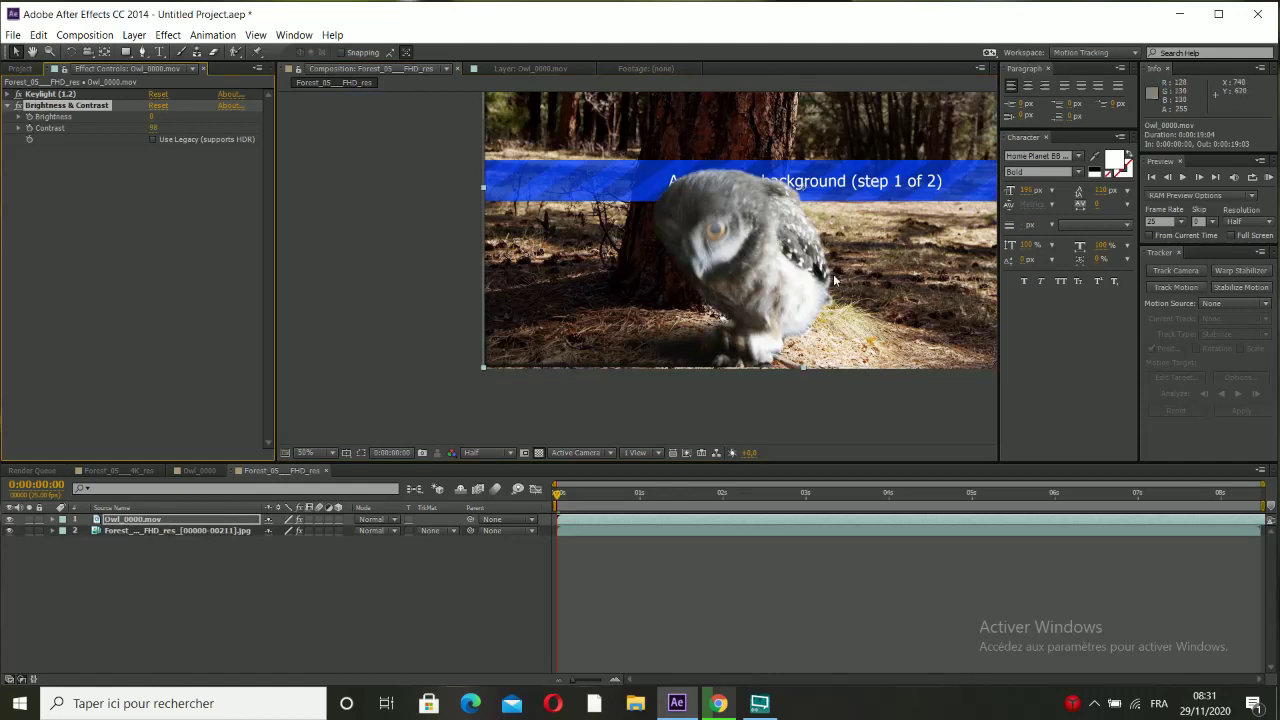
Add a Tritone effect to the owl layer and sample its Midtones color from the sunlit forest ground.
{"action": "right_click", "coordinate": [125, 198]}
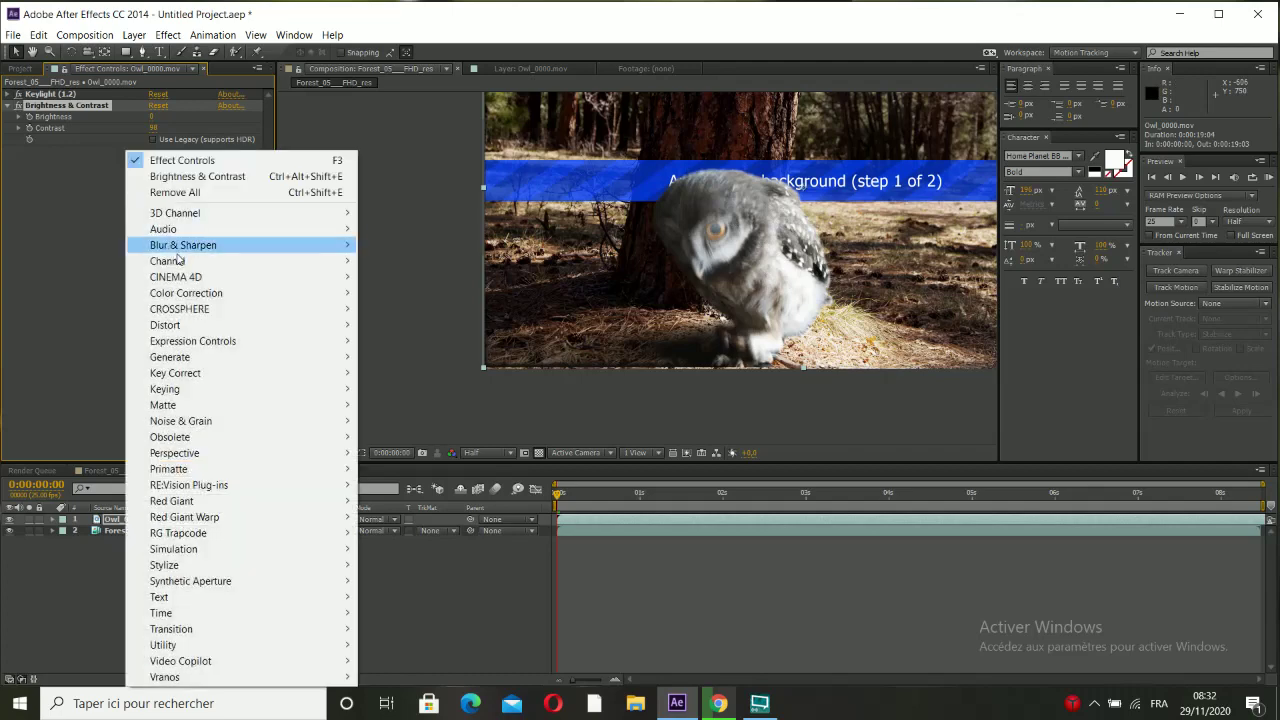
{"action": "mouse_move", "coordinate": [190, 298]}
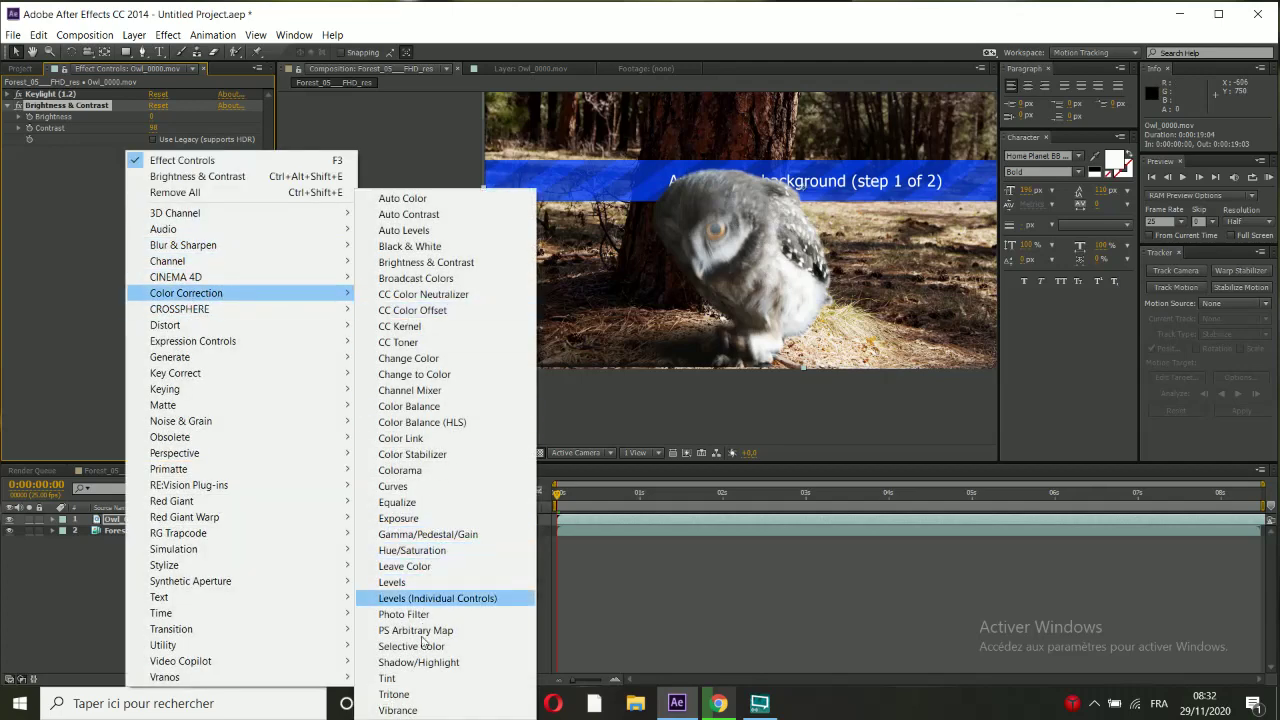
{"action": "left_click", "coordinate": [394, 694]}
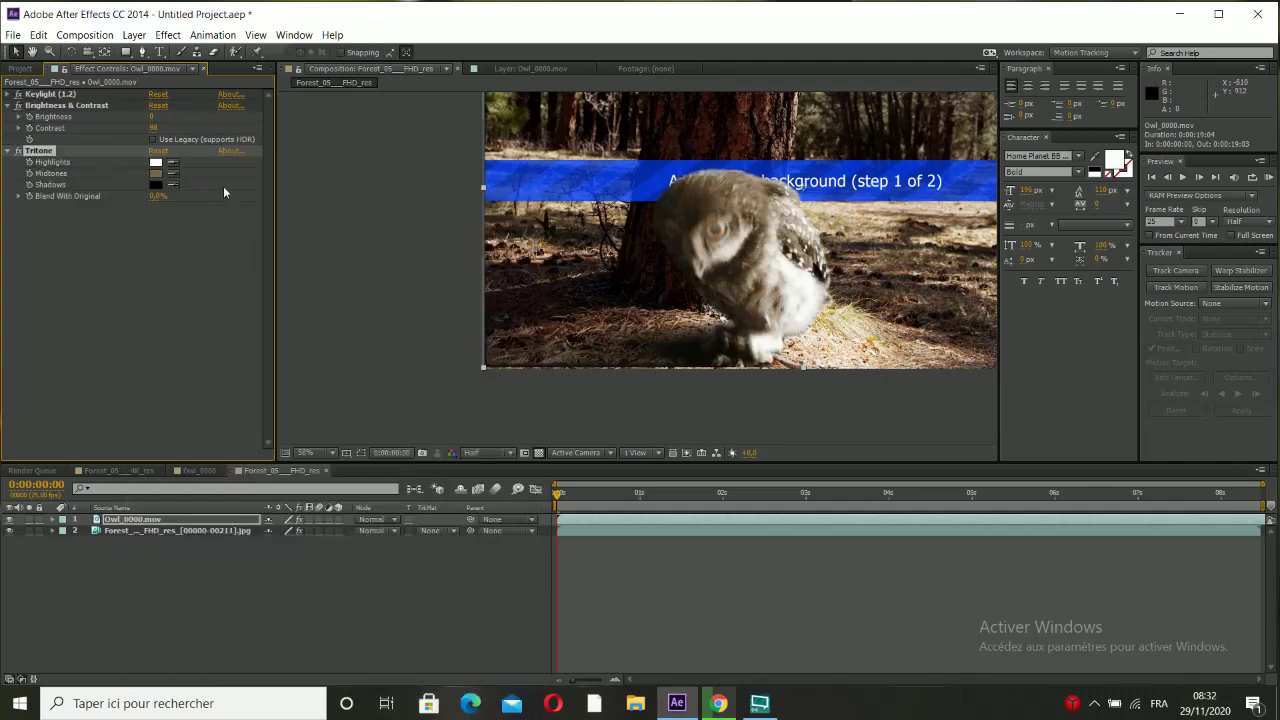
{"action": "left_click", "coordinate": [178, 164]}
{"action": "left_click", "coordinate": [899, 341]}
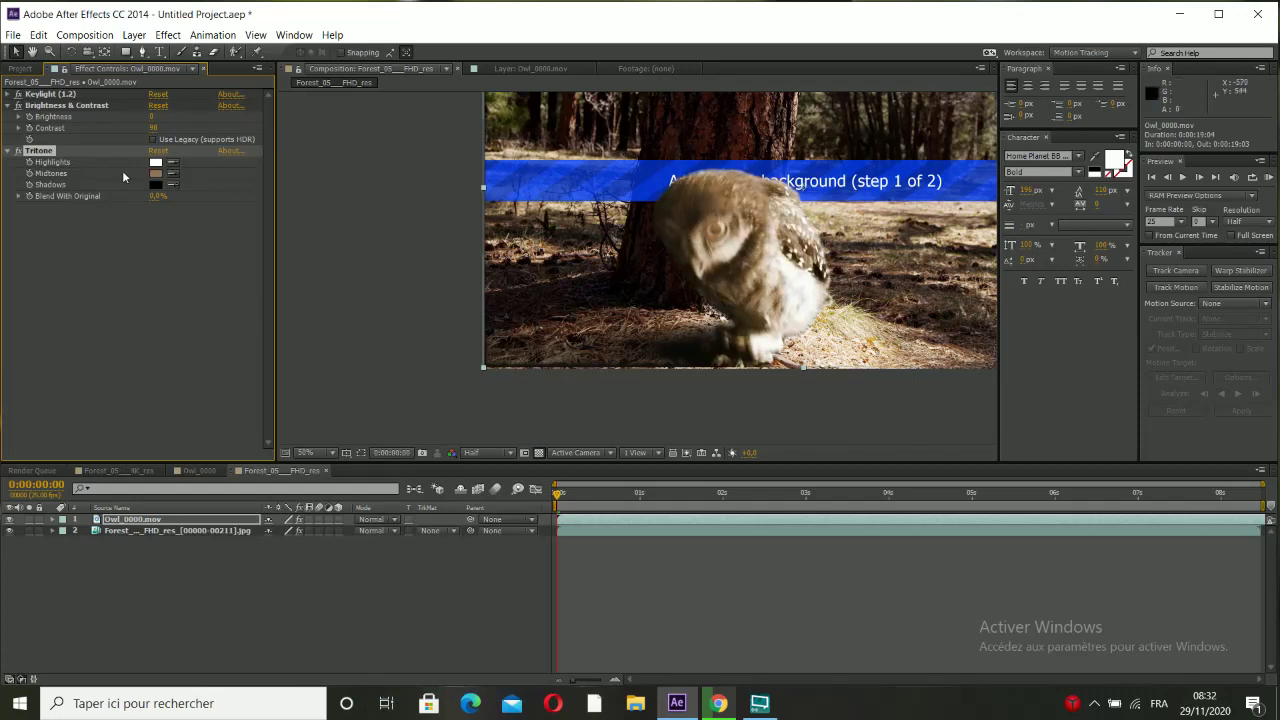
Change the Tritone Midtones to a darker, less saturated brown.
{"action": "left_click", "coordinate": [157, 173]}
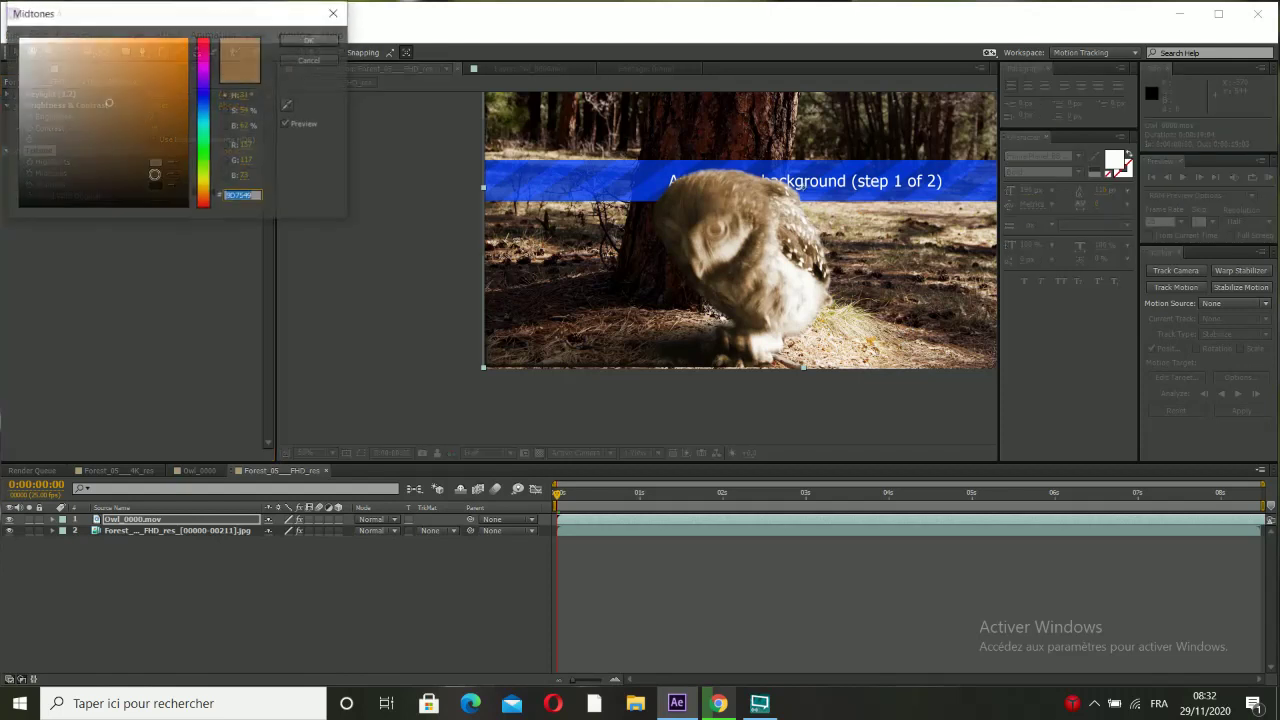
{"action": "left_click", "coordinate": [204, 196]}
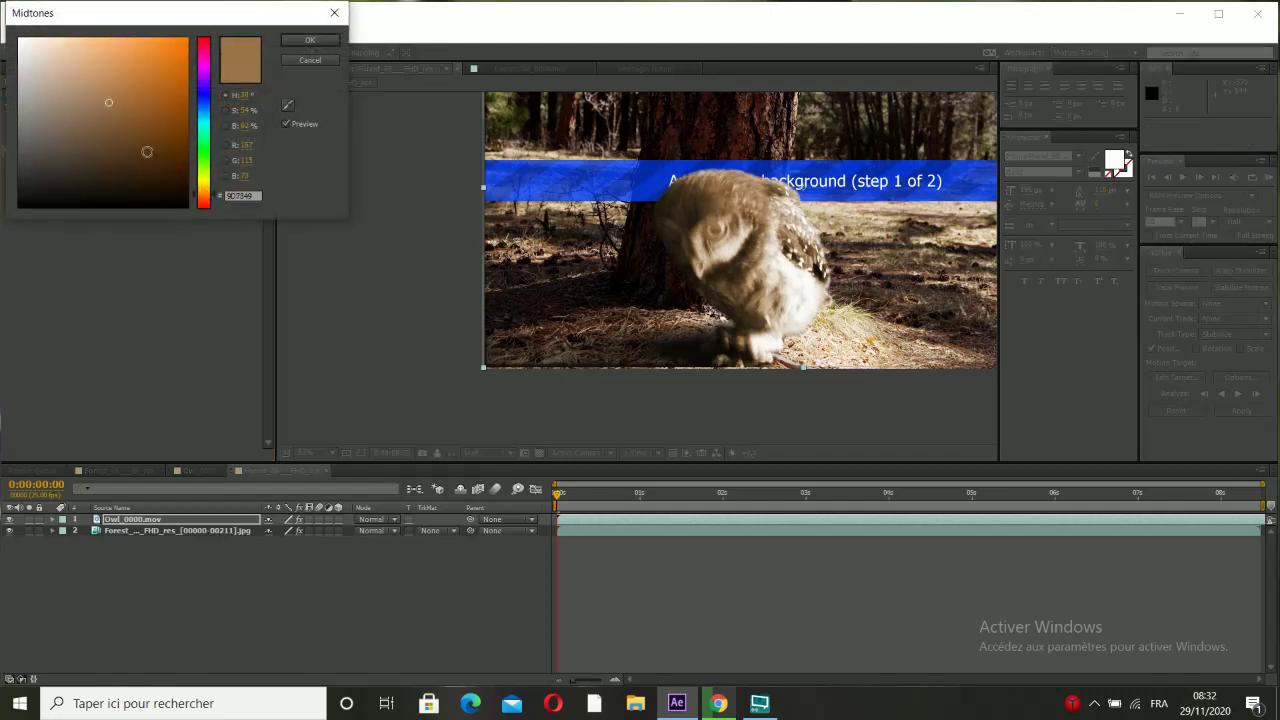
{"action": "left_click", "coordinate": [128, 135]}
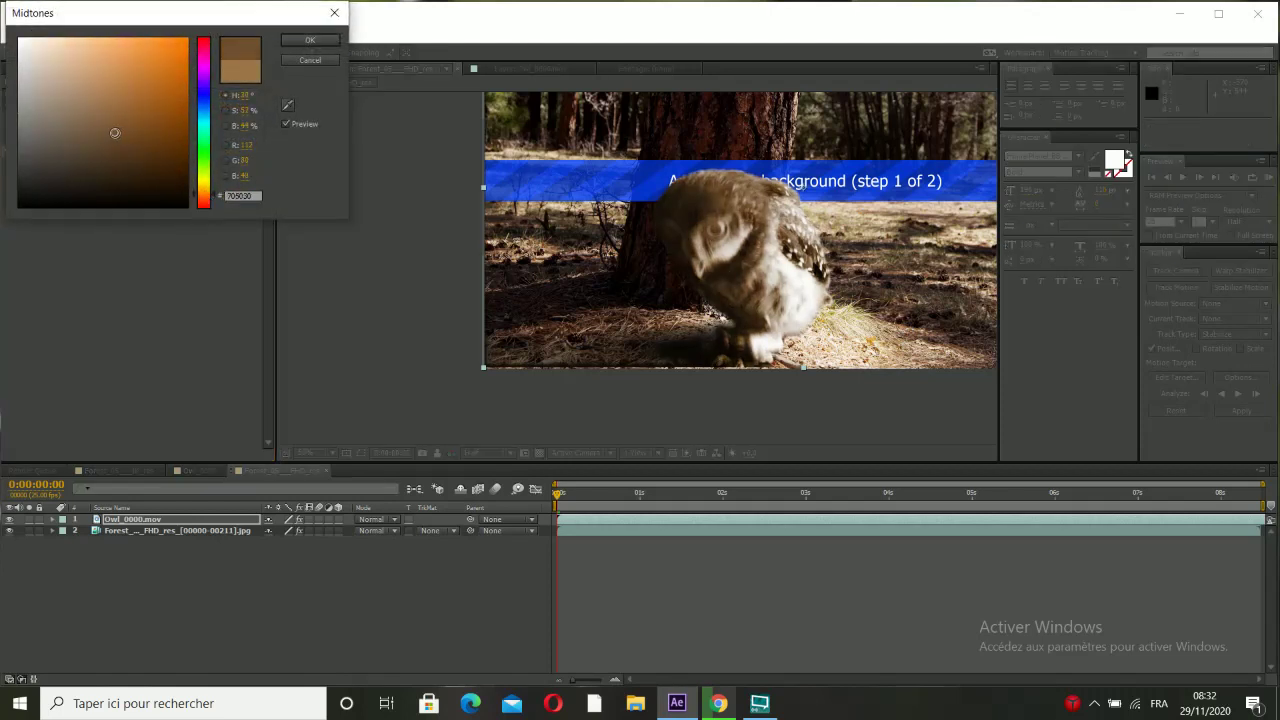
{"action": "left_click", "coordinate": [92, 138]}
{"action": "left_click", "coordinate": [310, 40]}
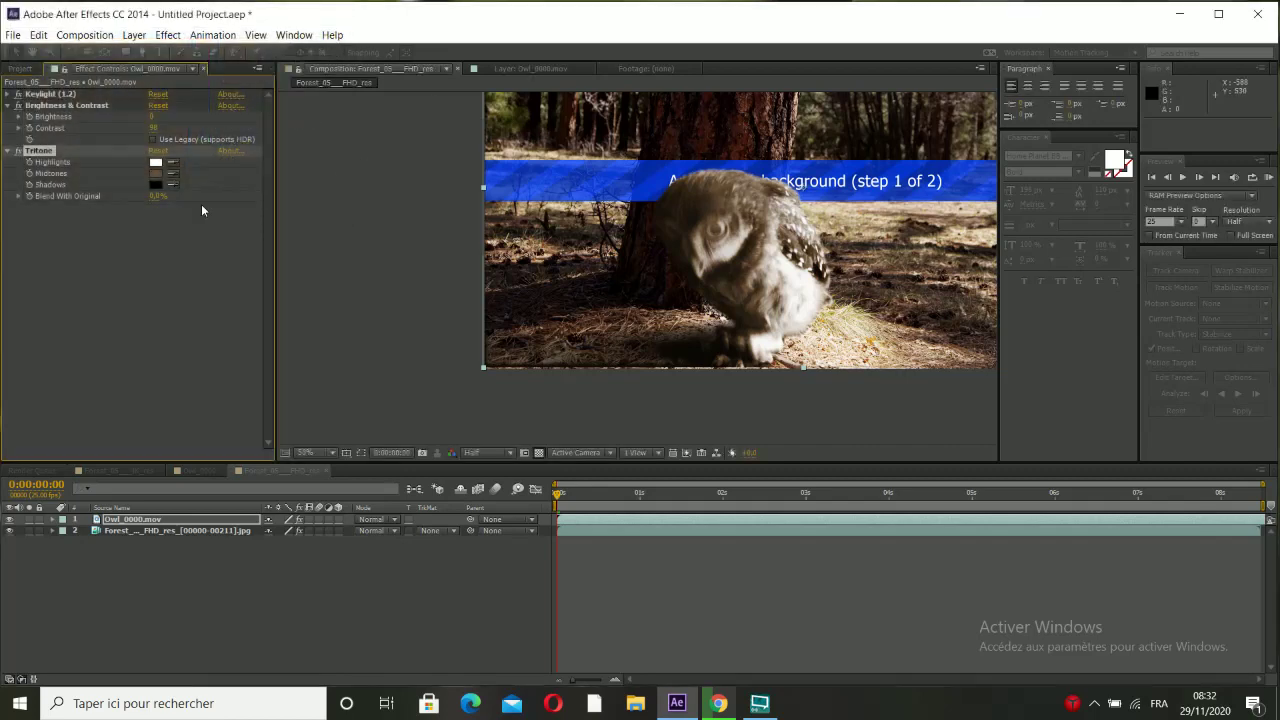
Sample a soft off-white Highlights color for the owl's Tritone effect from the composition.
{"action": "scroll", "coordinate": [816, 313], "scroll_direction": "up", "scroll_amount": 1}
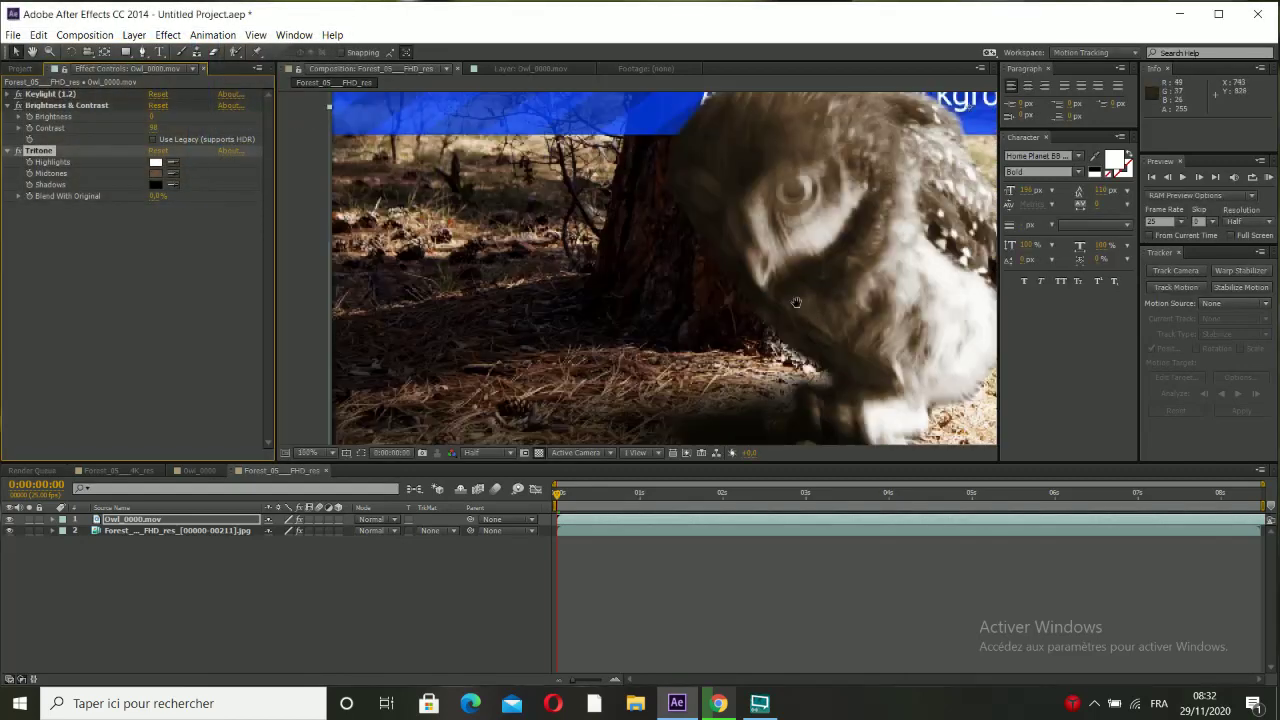
{"action": "left_click_drag", "start_coordinate": [794, 303], "coordinate": [482, 277]}
{"action": "scroll", "coordinate": [639, 250], "scroll_direction": "down", "scroll_amount": 1}
{"action": "scroll", "coordinate": [640, 253], "scroll_direction": "up", "scroll_amount": 3}
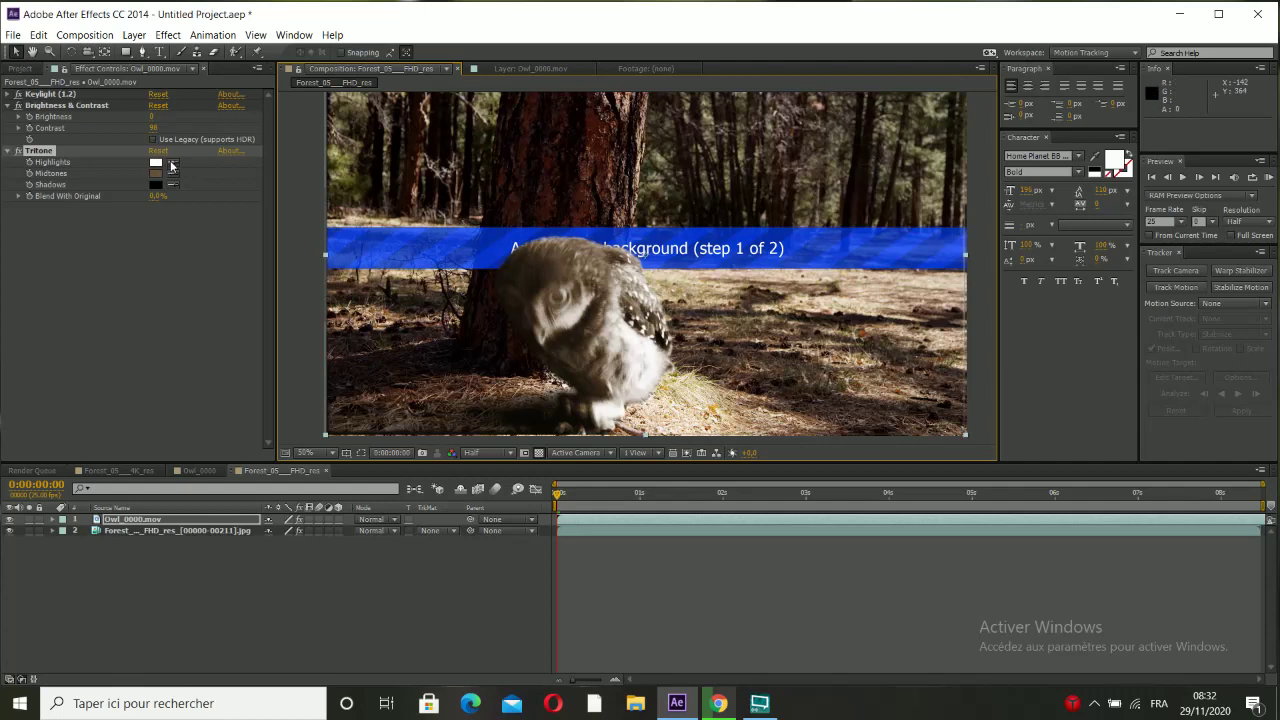
{"action": "left_click", "coordinate": [172, 165]}
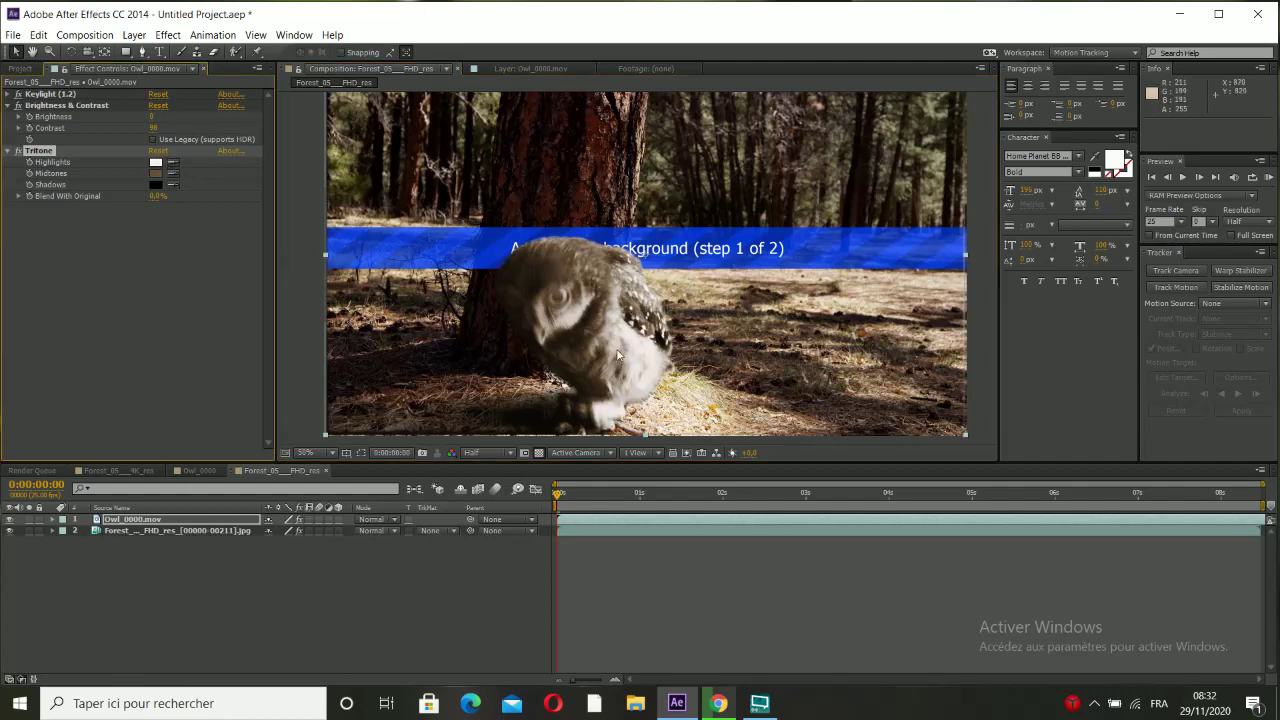
{"action": "scroll", "coordinate": [603, 334], "scroll_direction": "down", "scroll_amount": 2}
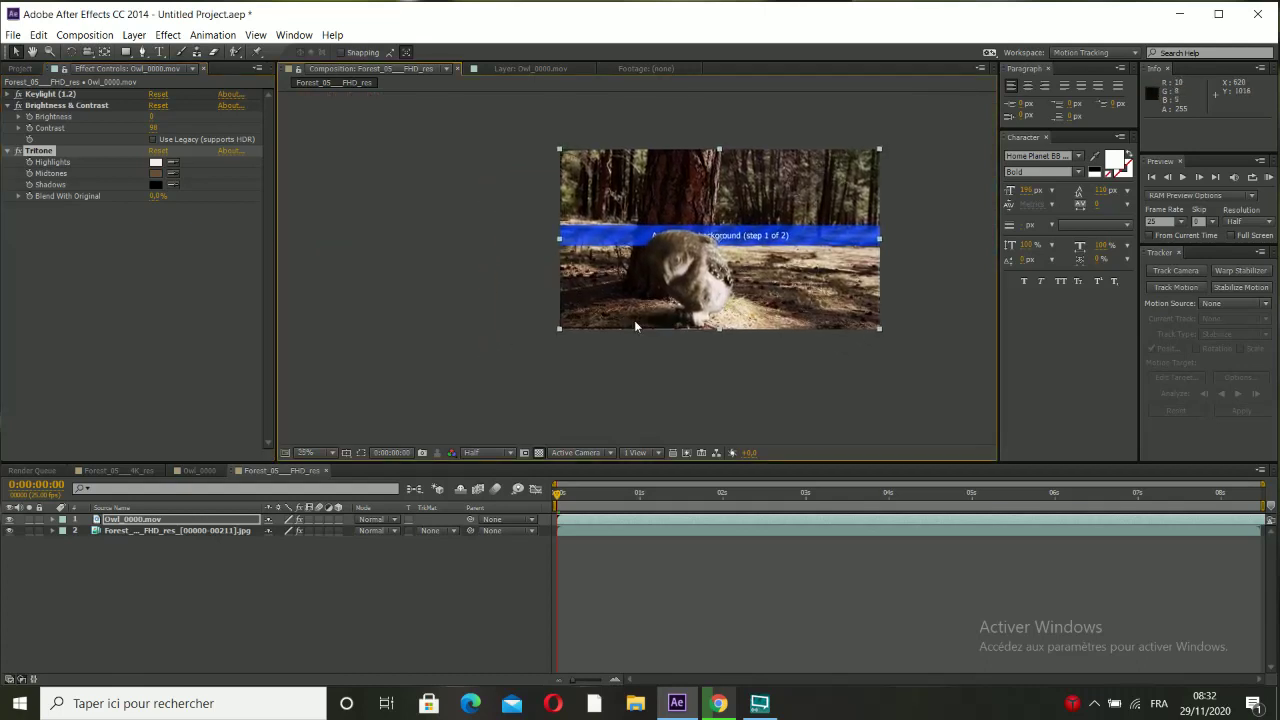
Check the 3D Camera Tracker's analysis progress on the forest layer and view the owl at the tree base up close.
{"action": "left_click", "coordinate": [157, 531]}
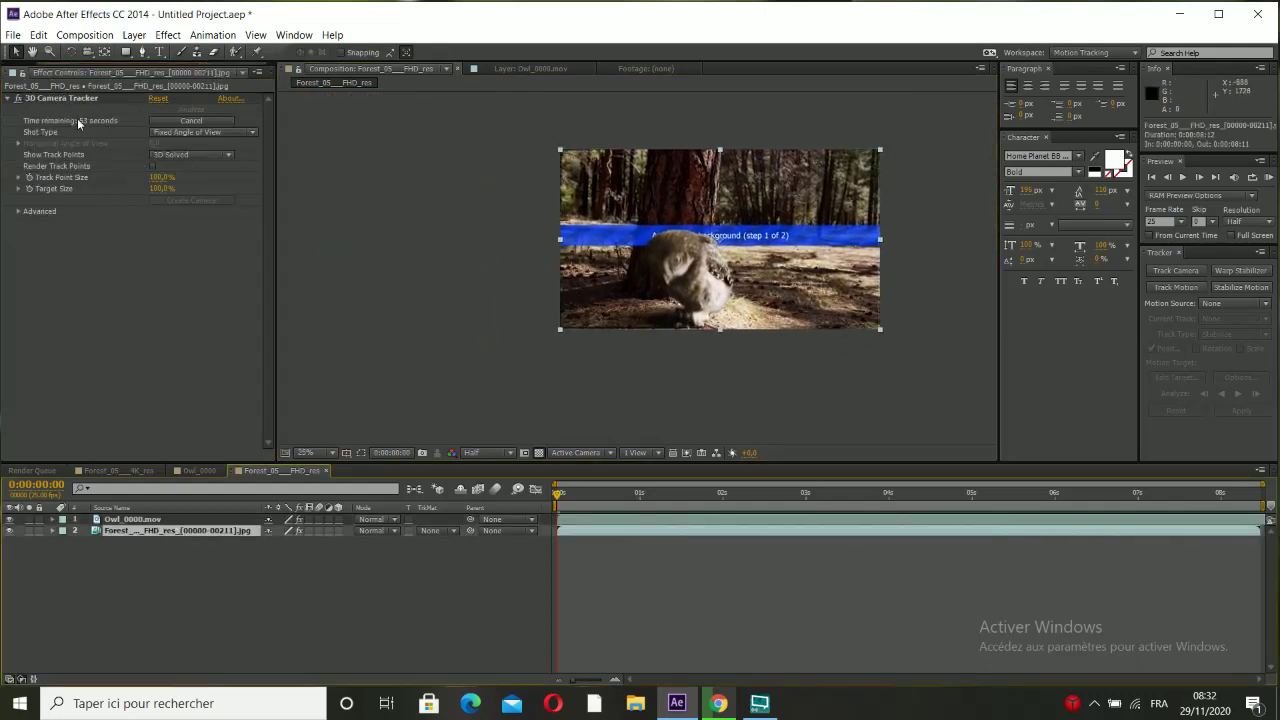
{"action": "scroll", "coordinate": [710, 295], "scroll_direction": "up", "scroll_amount": 2}
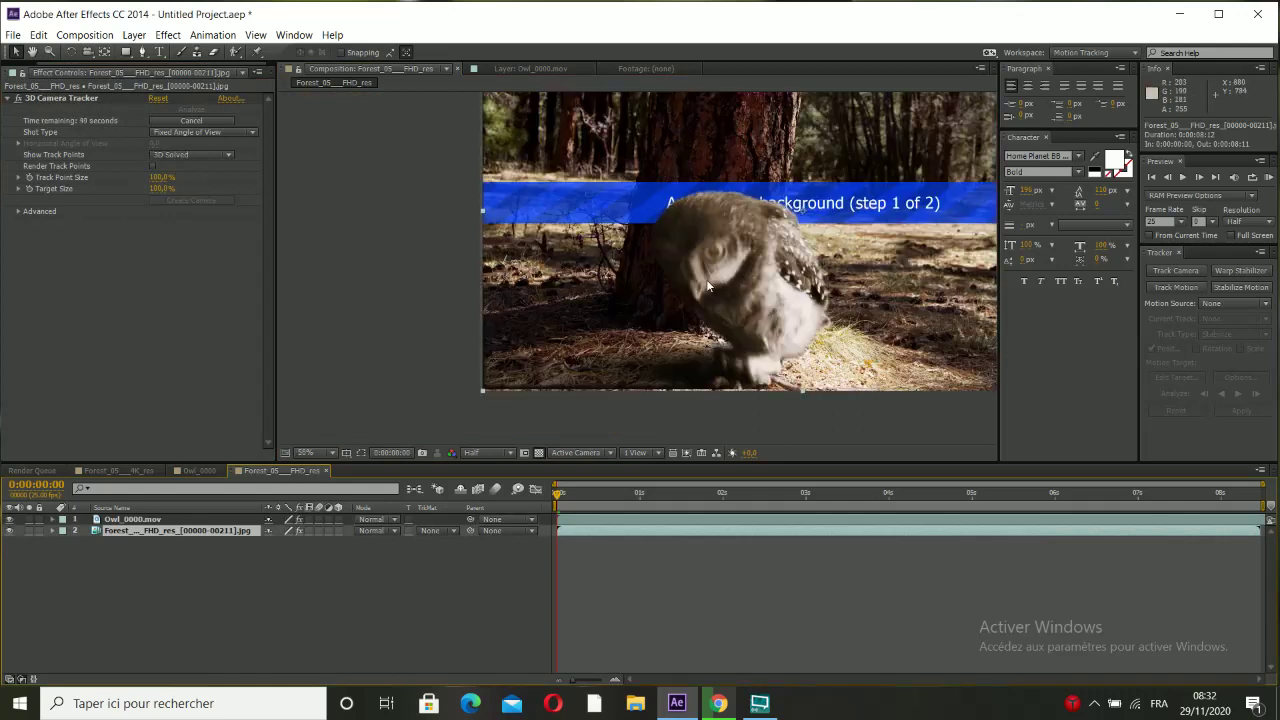
{"action": "left_click_drag", "start_coordinate": [710, 341], "coordinate": [648, 344]}
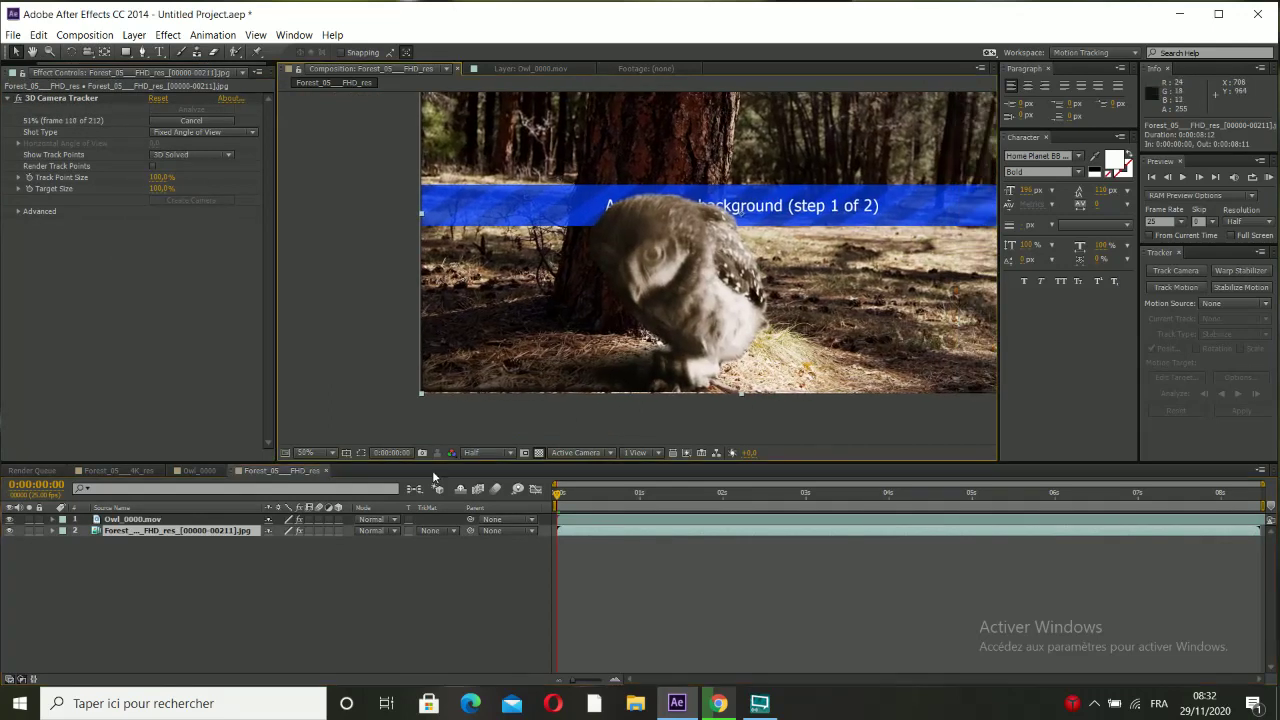
Reselect the owl layer and preview how it blends with the forest up to 0:00:02:11.
{"action": "left_click", "coordinate": [161, 522]}
{"action": "left_click", "coordinate": [162, 520]}
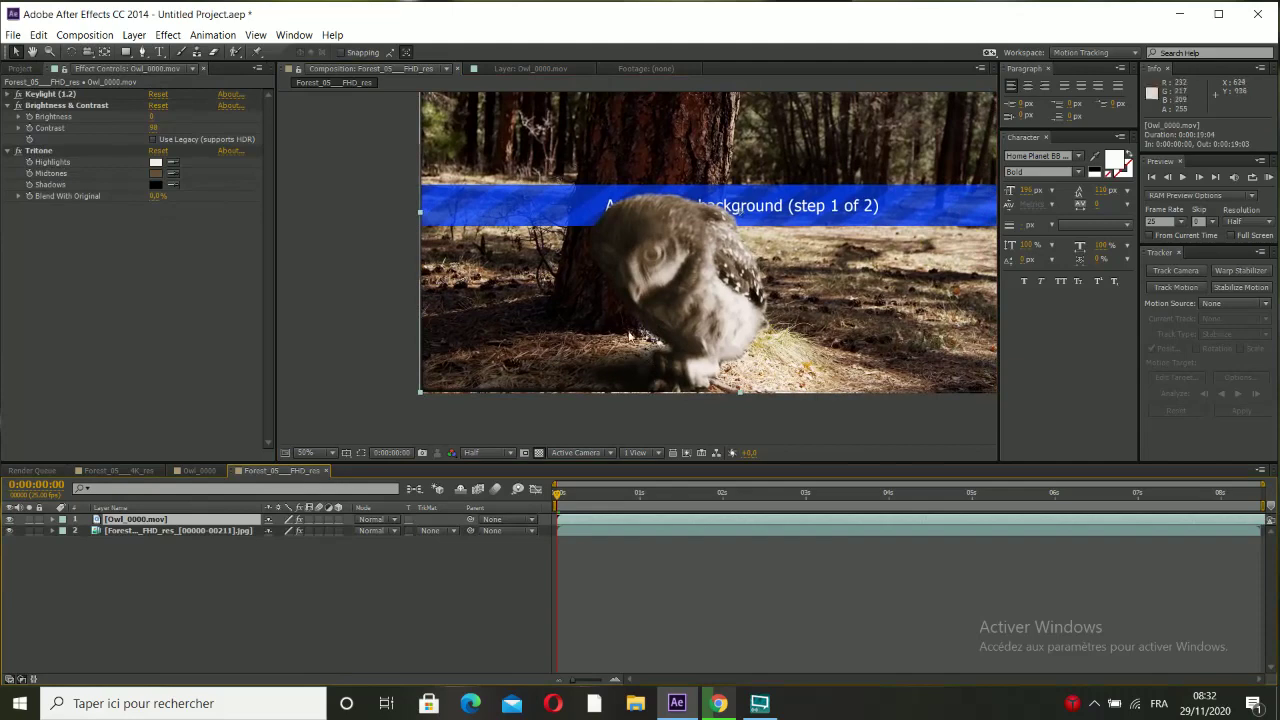
{"action": "scroll", "coordinate": [640, 290], "scroll_direction": "down", "scroll_amount": 2}
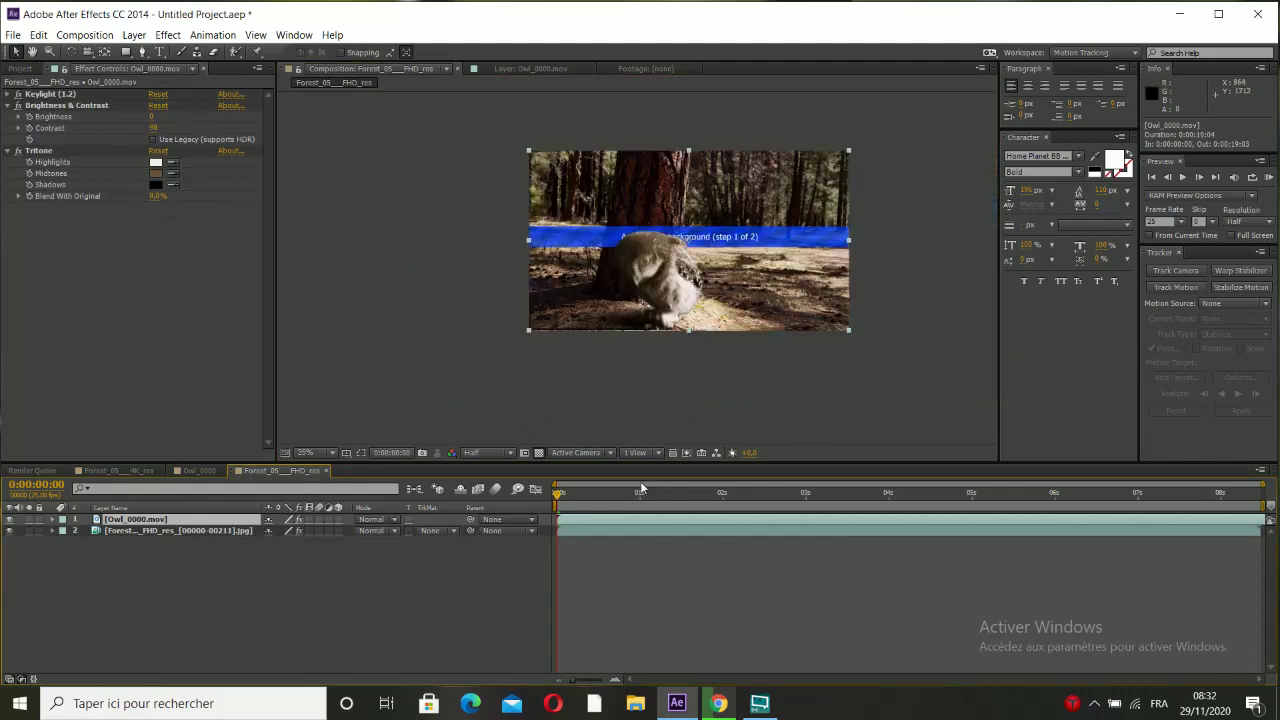
{"action": "left_click_drag", "start_coordinate": [604, 494], "coordinate": [672, 494]}
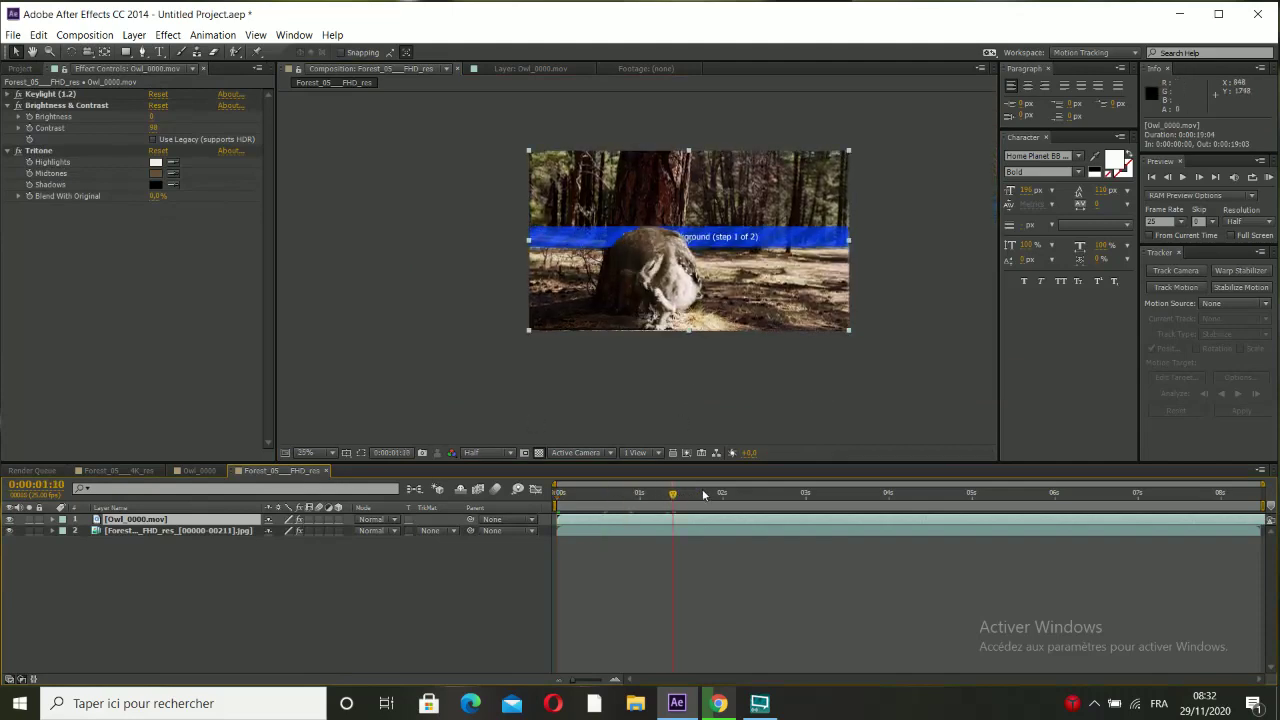
{"action": "left_click", "coordinate": [759, 492]}
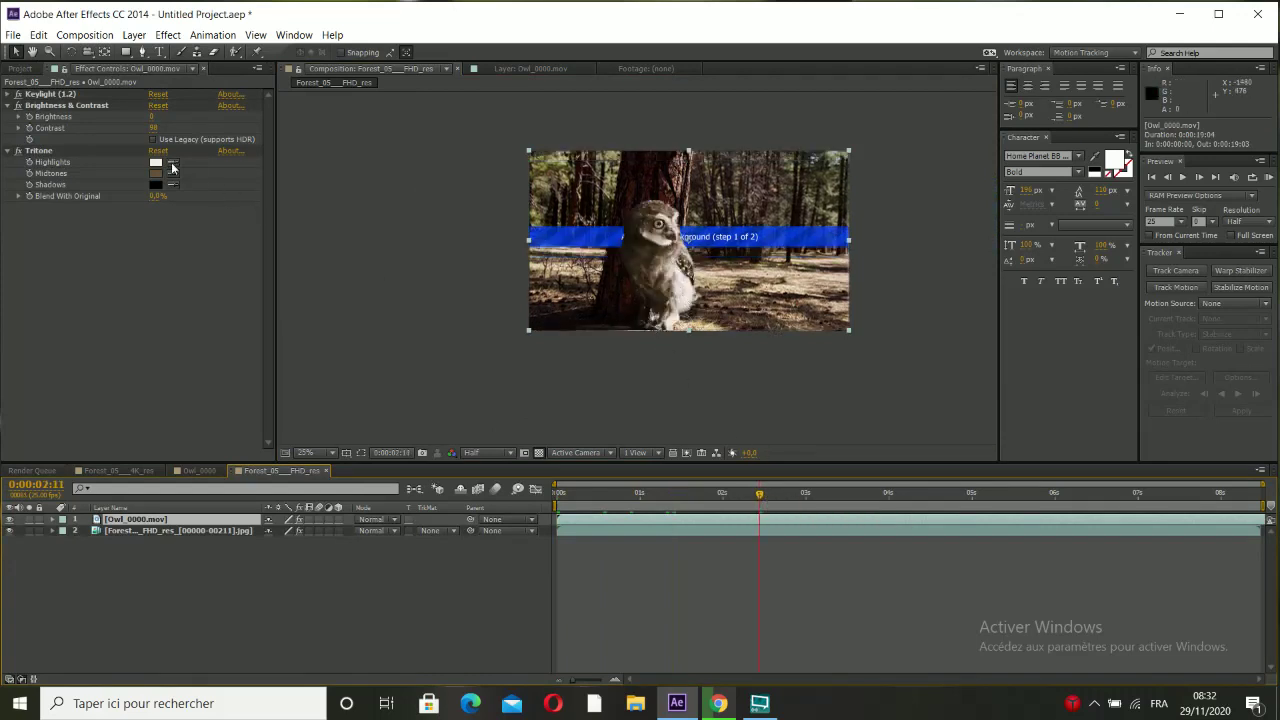
Try a Curves effect on the owl layer, lowering the RGB curve's white point and midtones to darken it.
{"action": "right_click", "coordinate": [207, 260]}
{"action": "mouse_move", "coordinate": [297, 295]}
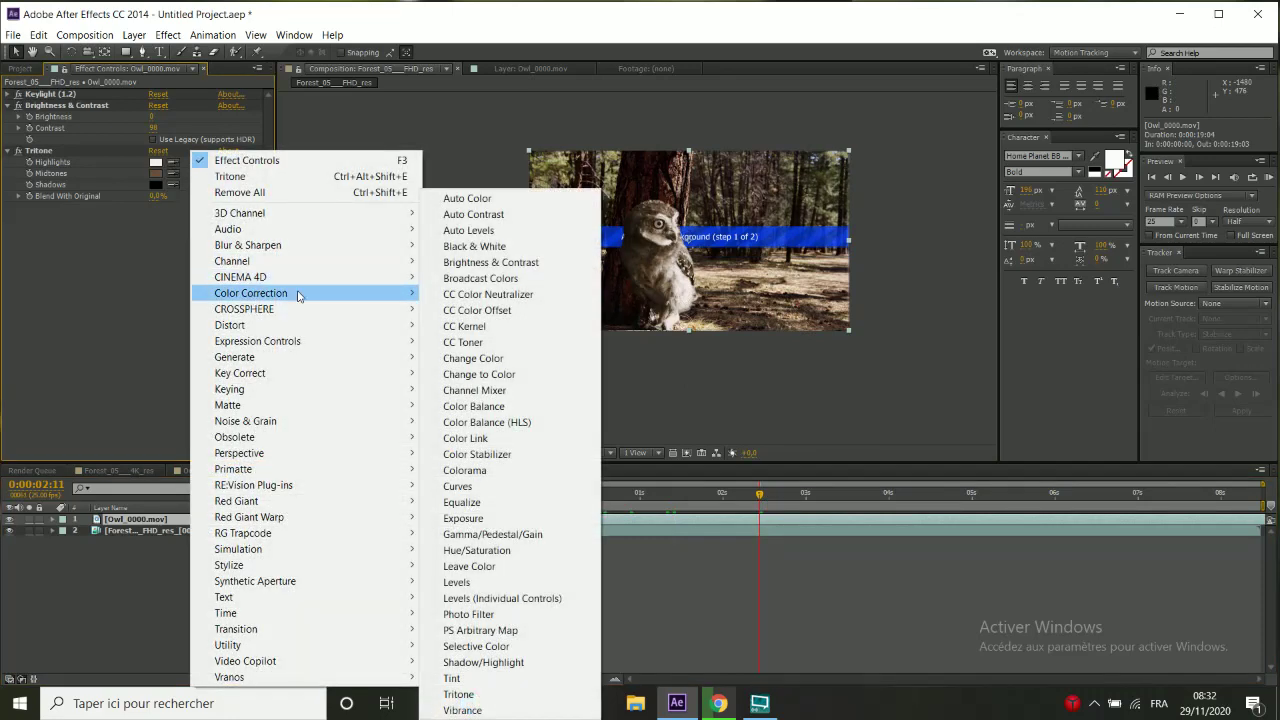
{"action": "left_click", "coordinate": [458, 486]}
{"action": "left_click_drag", "start_coordinate": [192, 256], "coordinate": [206, 296]}
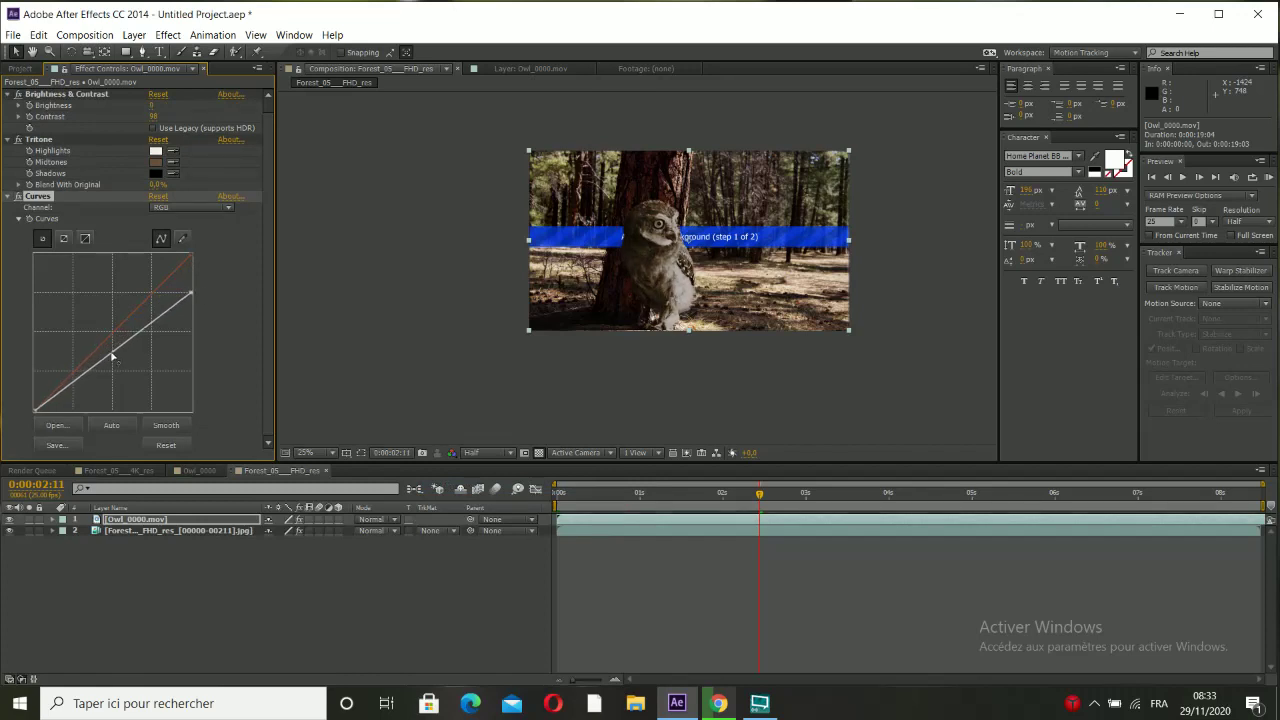
{"action": "left_click_drag", "start_coordinate": [112, 354], "coordinate": [112, 360]}
{"action": "scroll", "coordinate": [645, 300], "scroll_direction": "down", "scroll_amount": 1}
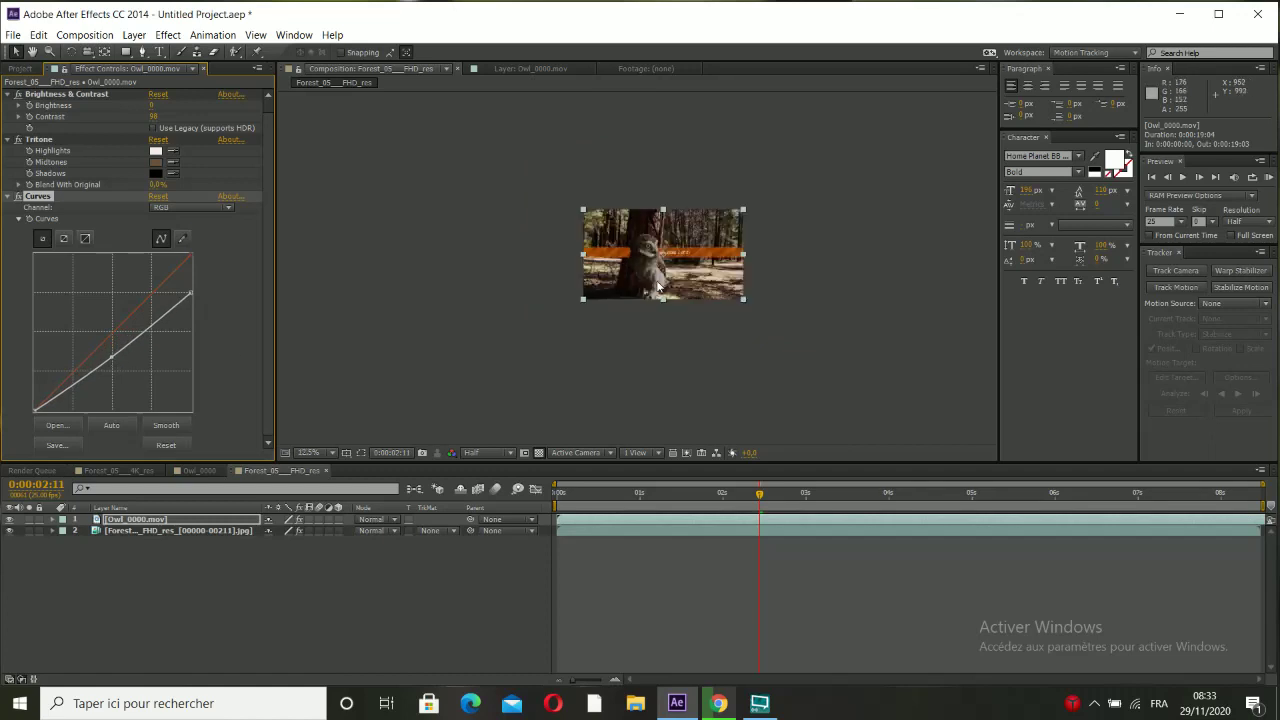
Raise the owl's RGB curve slightly at the white point and midtones while comparing it with the scene.
{"action": "scroll", "coordinate": [652, 281], "scroll_direction": "up", "scroll_amount": 2}
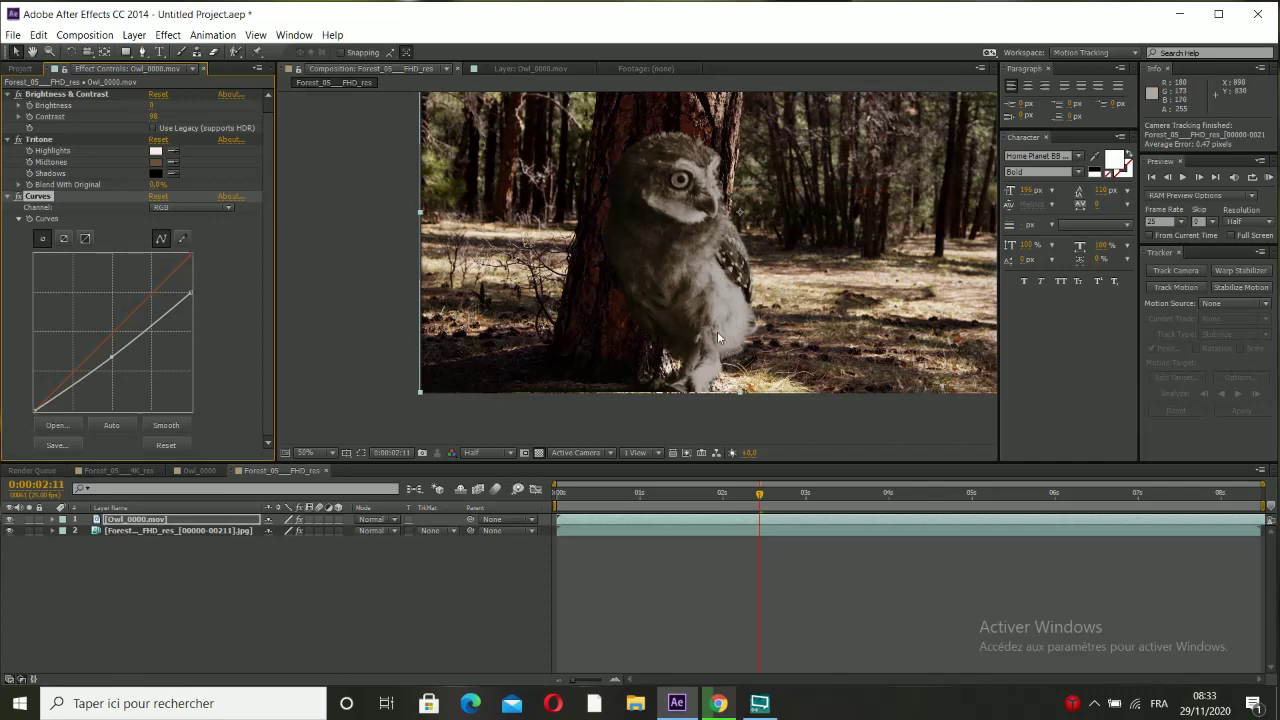
{"action": "left_click_drag", "start_coordinate": [193, 296], "coordinate": [193, 288]}
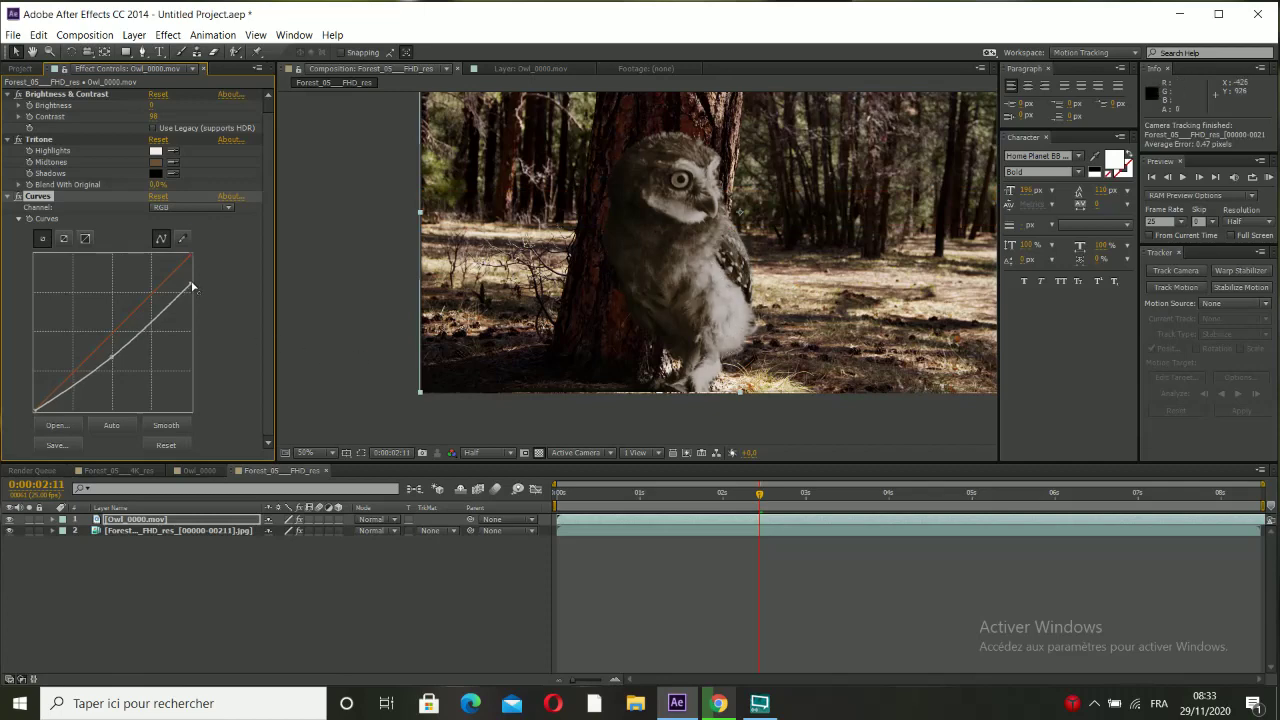
{"action": "left_click_drag", "start_coordinate": [110, 356], "coordinate": [107, 349]}
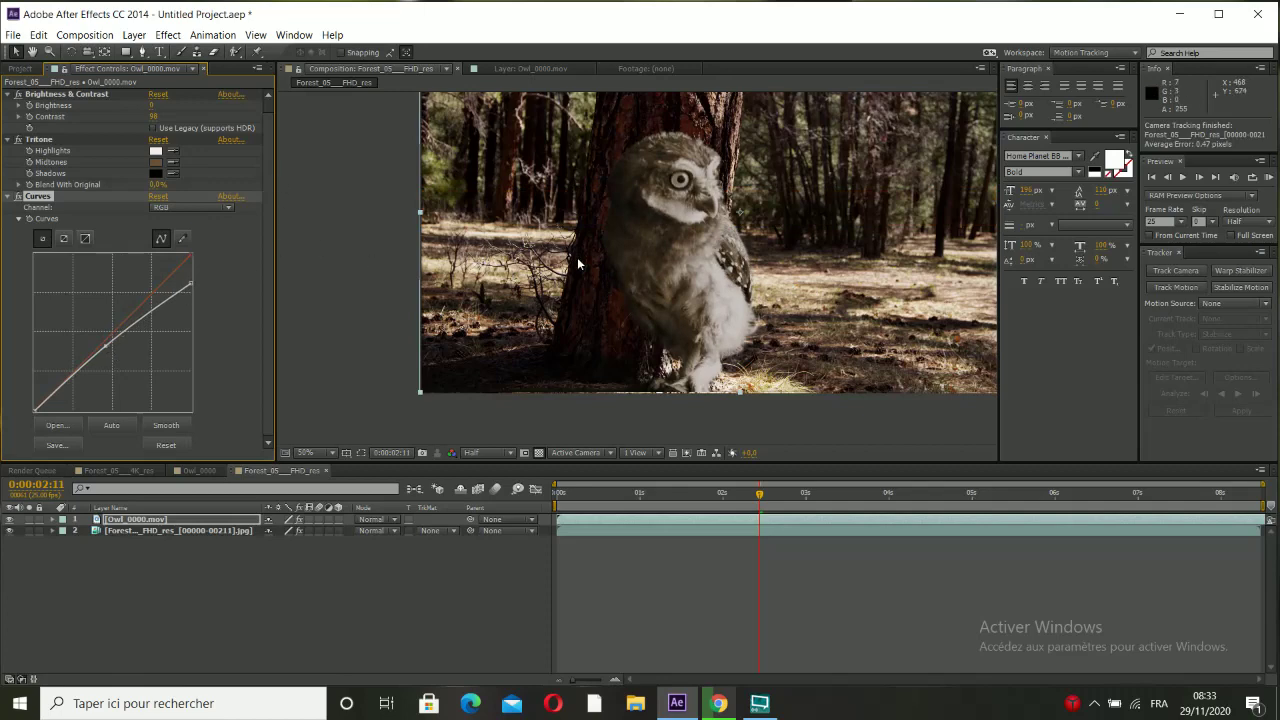
{"action": "scroll", "coordinate": [578, 263], "scroll_direction": "down", "scroll_amount": 2}
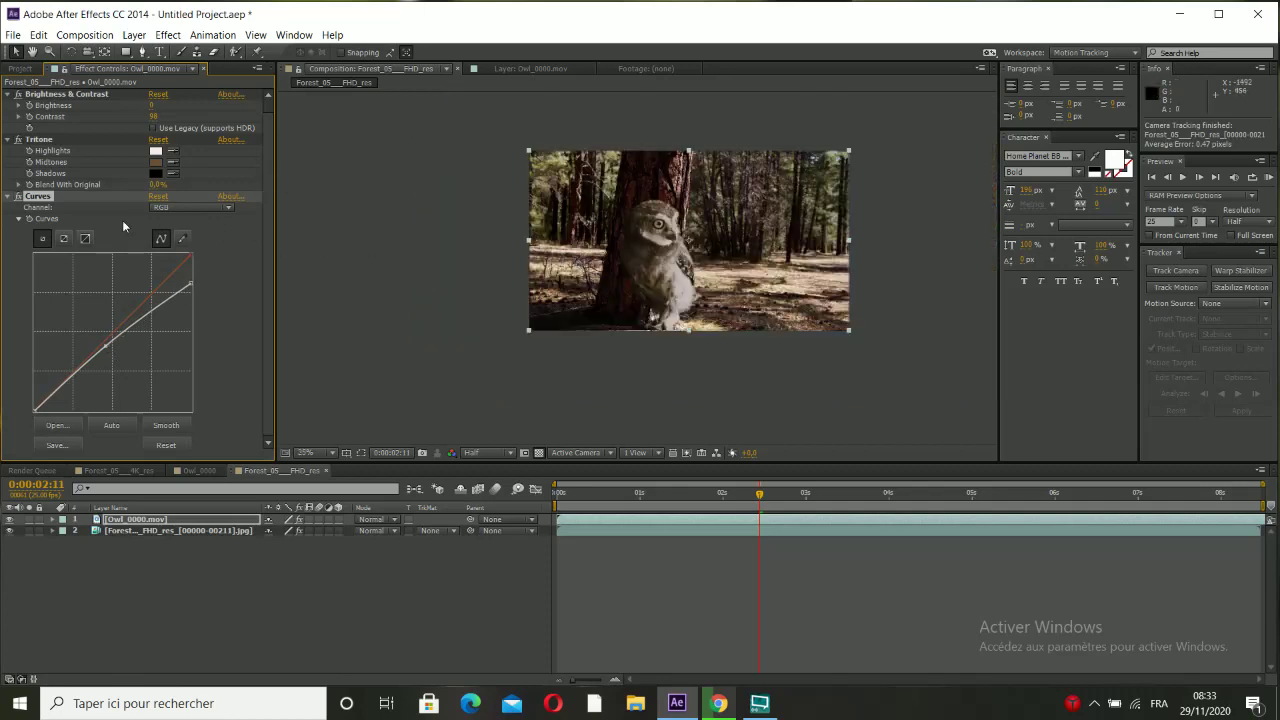
Remove the Curves effect from the owl layer and resample the Tritone Highlights color from the sunlit forest ground.
{"action": "left_click", "coordinate": [19, 199]}
{"action": "left_click", "coordinate": [18, 198]}
{"action": "left_click", "coordinate": [18, 198]}
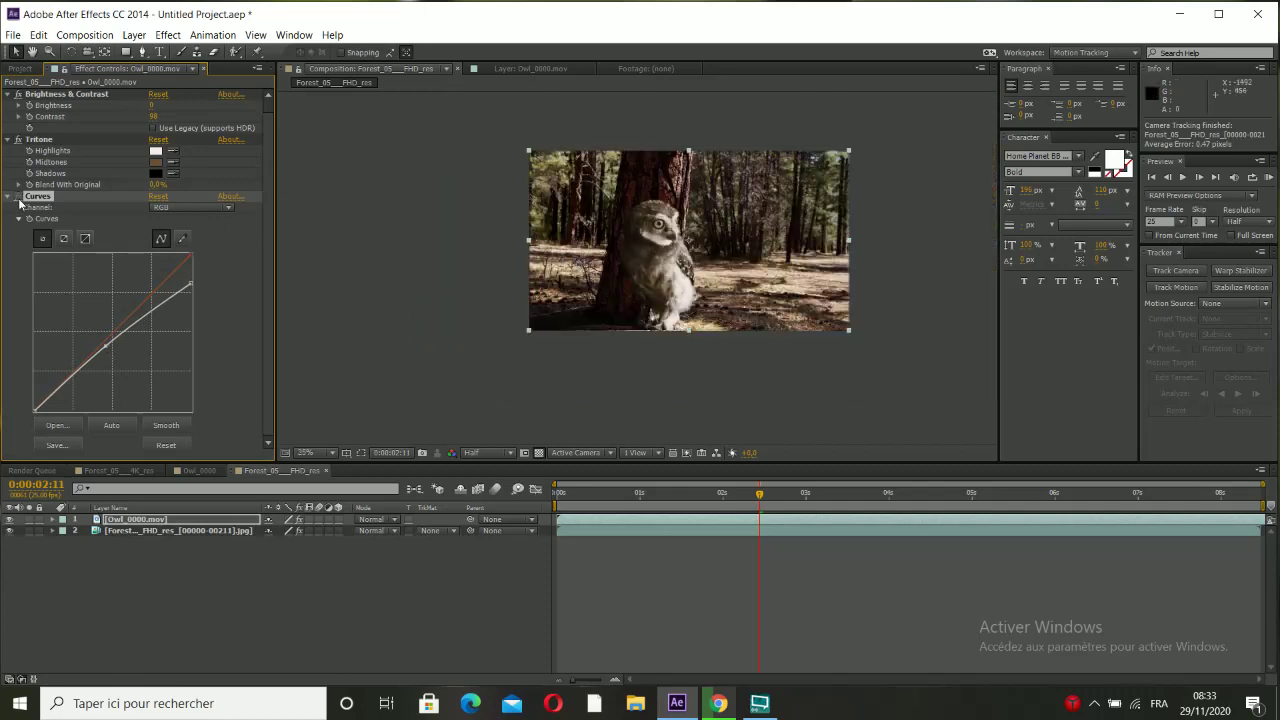
{"action": "left_click", "coordinate": [18, 198]}
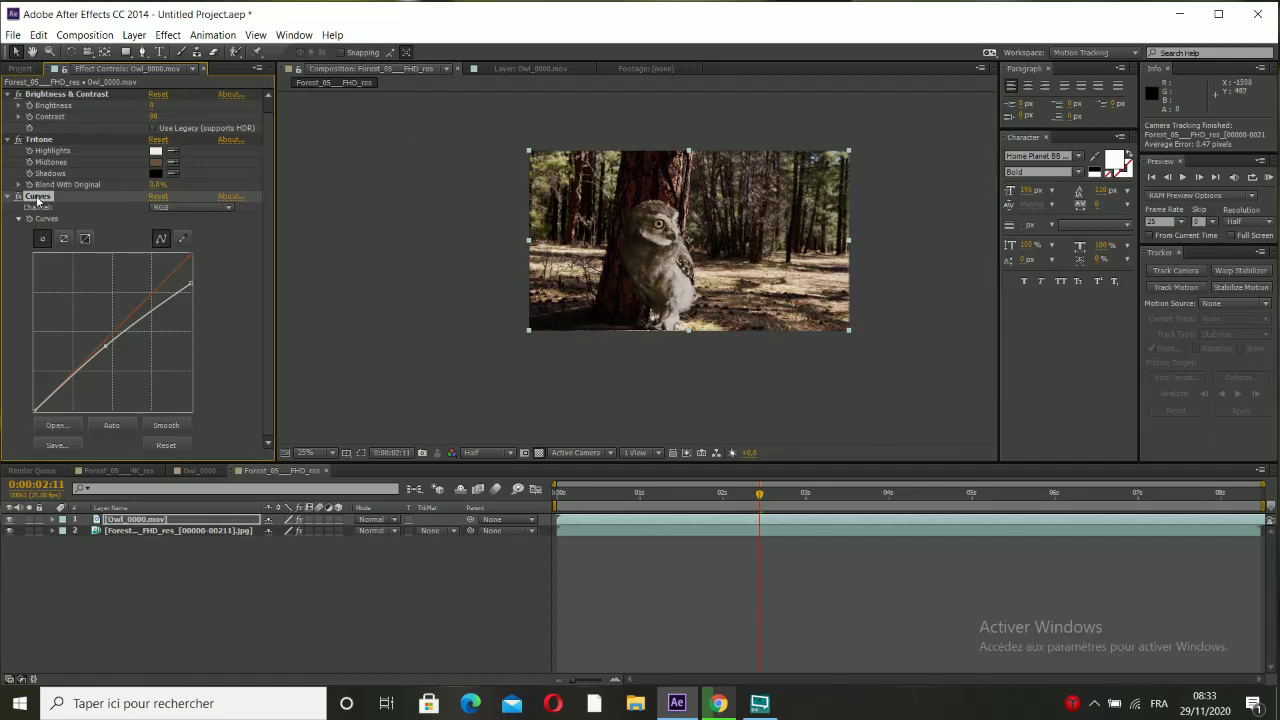
{"action": "key", "text": "Delete"}
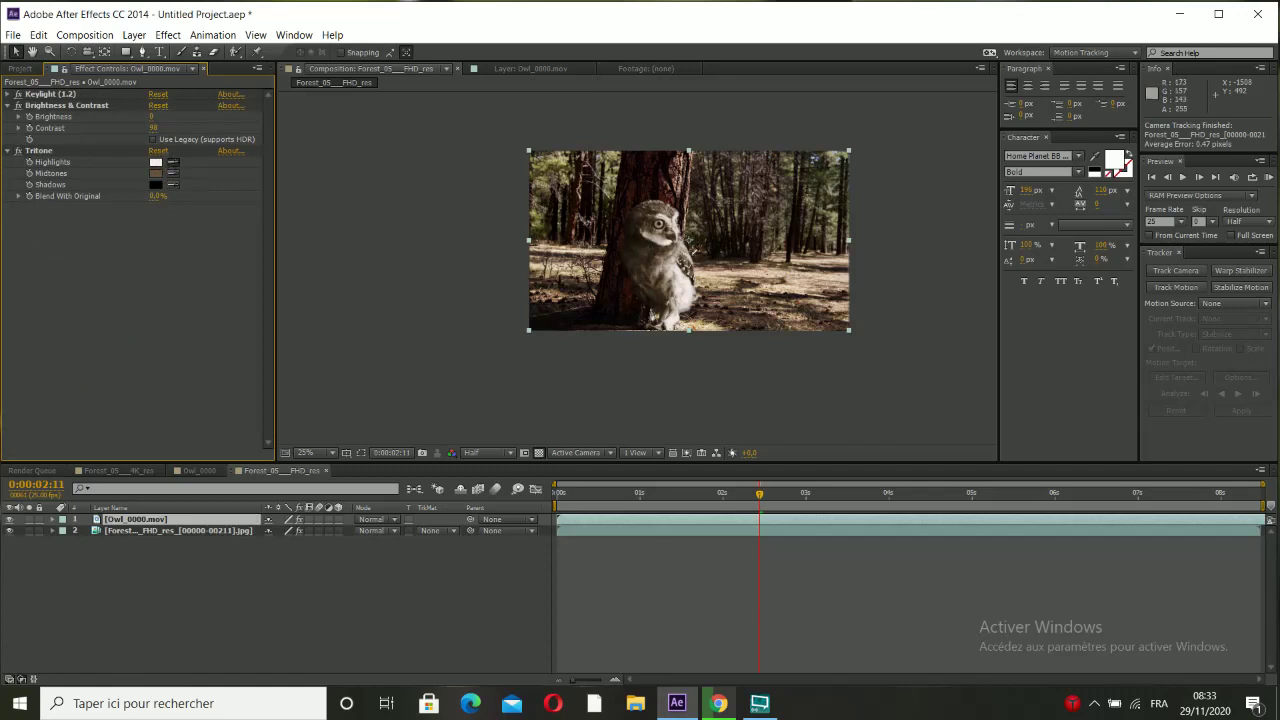
{"action": "left_click", "coordinate": [800, 282]}
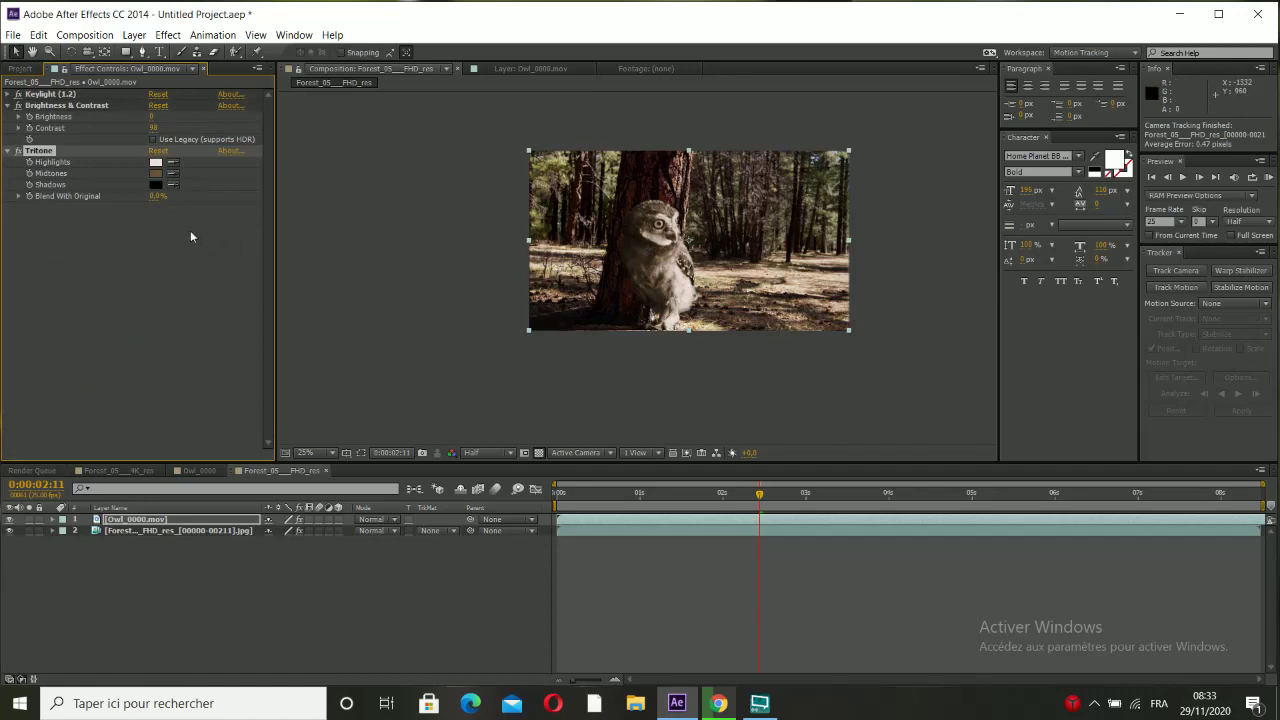
Return to 0:00:00:00 and create a camera from the forest layer's 3D Camera Tracker.
{"action": "left_click", "coordinate": [147, 530]}
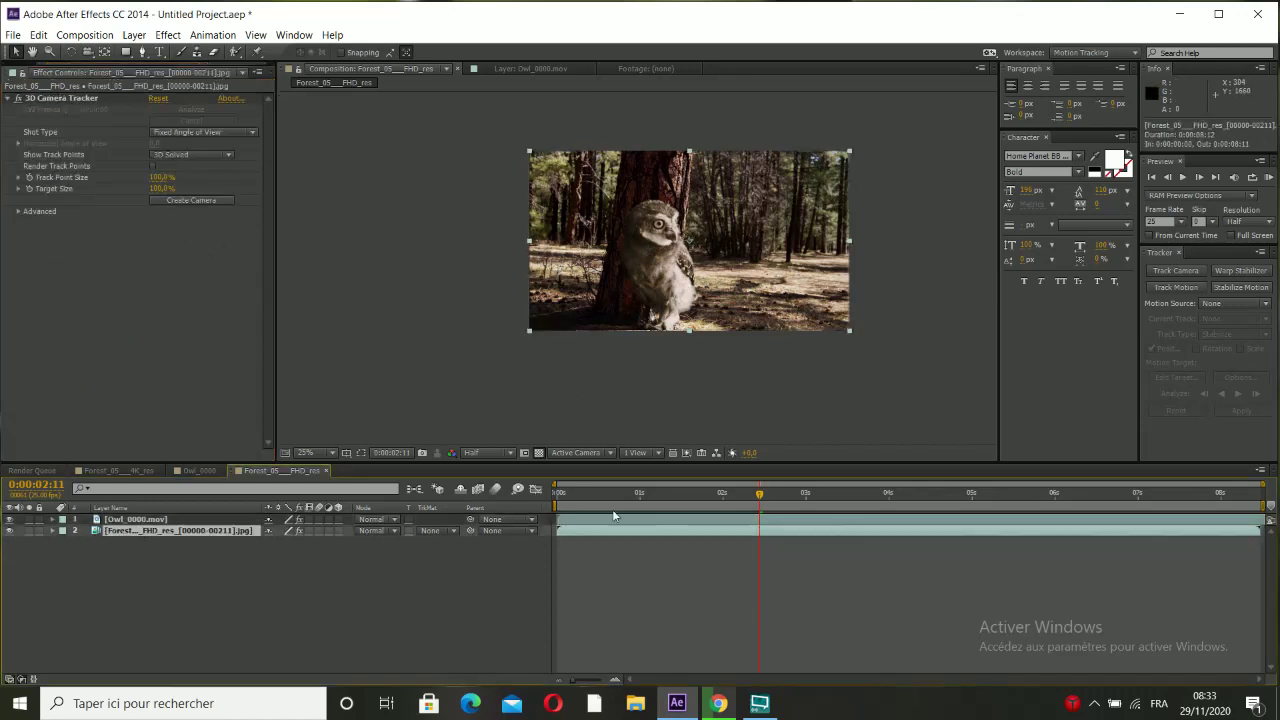
{"action": "left_click_drag", "start_coordinate": [587, 498], "coordinate": [556, 496]}
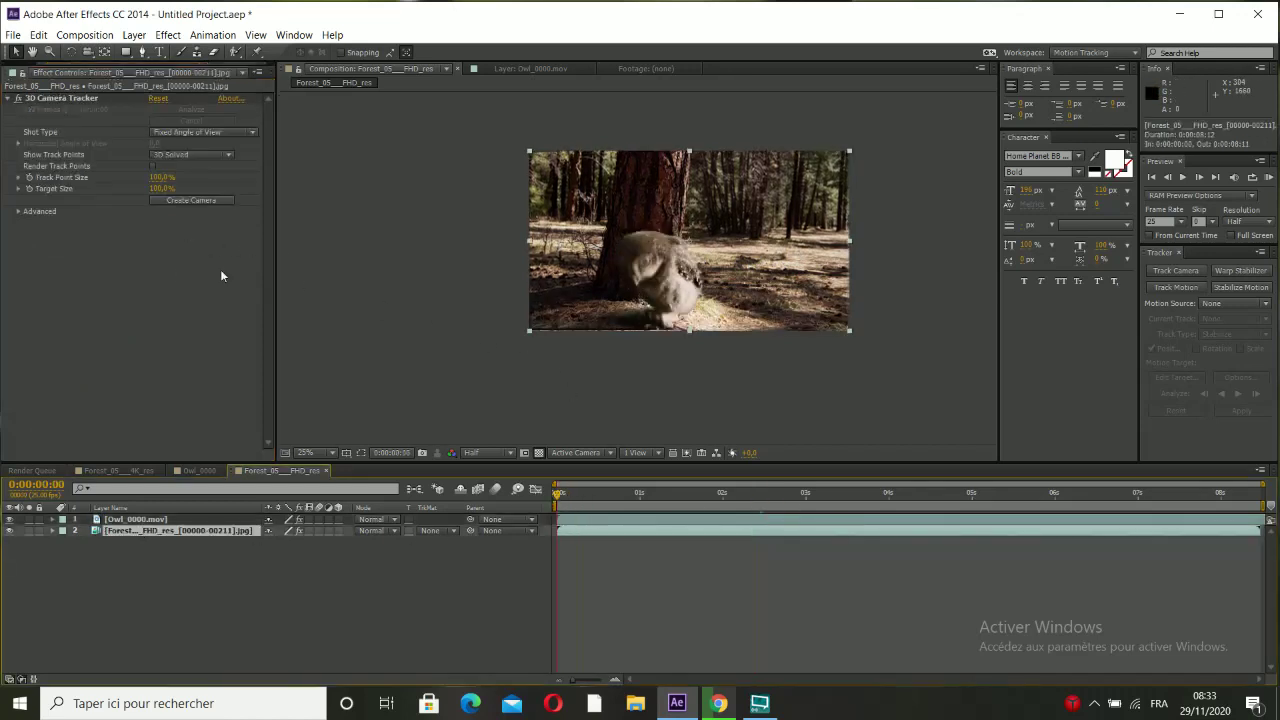
{"action": "left_click", "coordinate": [191, 199]}
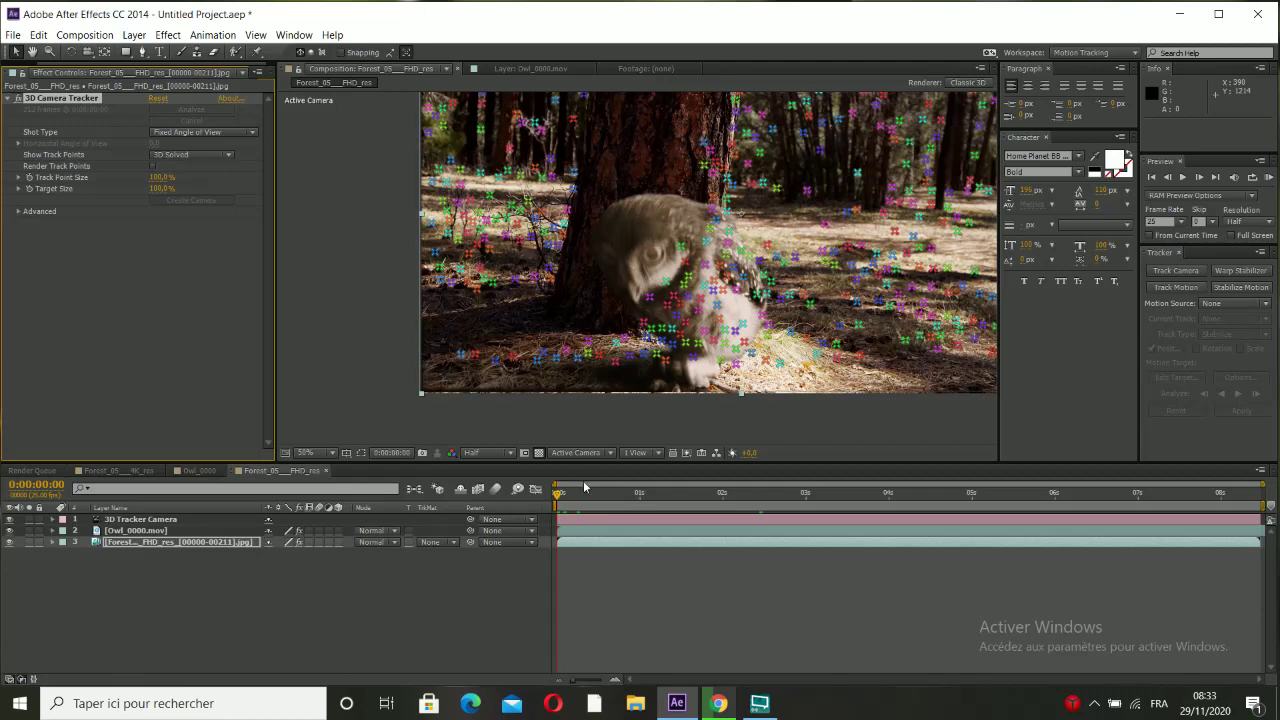
{"action": "scroll", "coordinate": [706, 395], "scroll_direction": "down", "scroll_amount": 1}
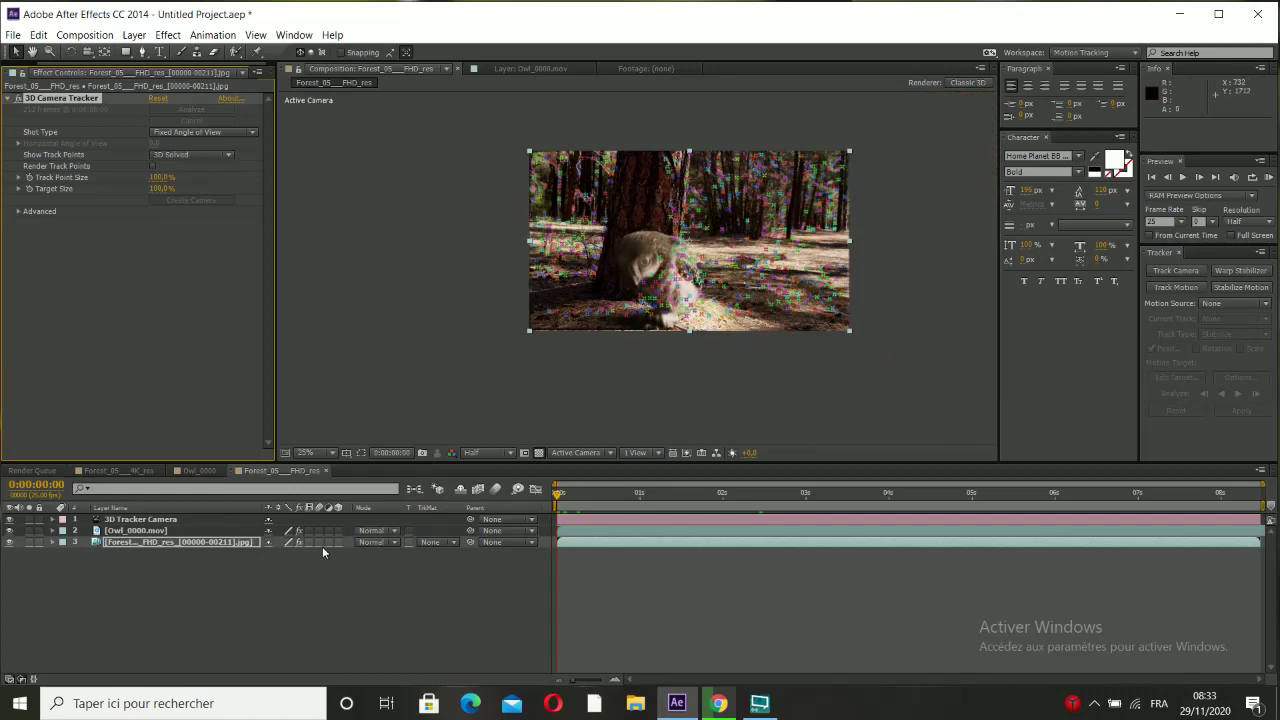
Make the owl a 3D layer and check its position against the tracked forest over the opening frames.
{"action": "left_click", "coordinate": [169, 533]}
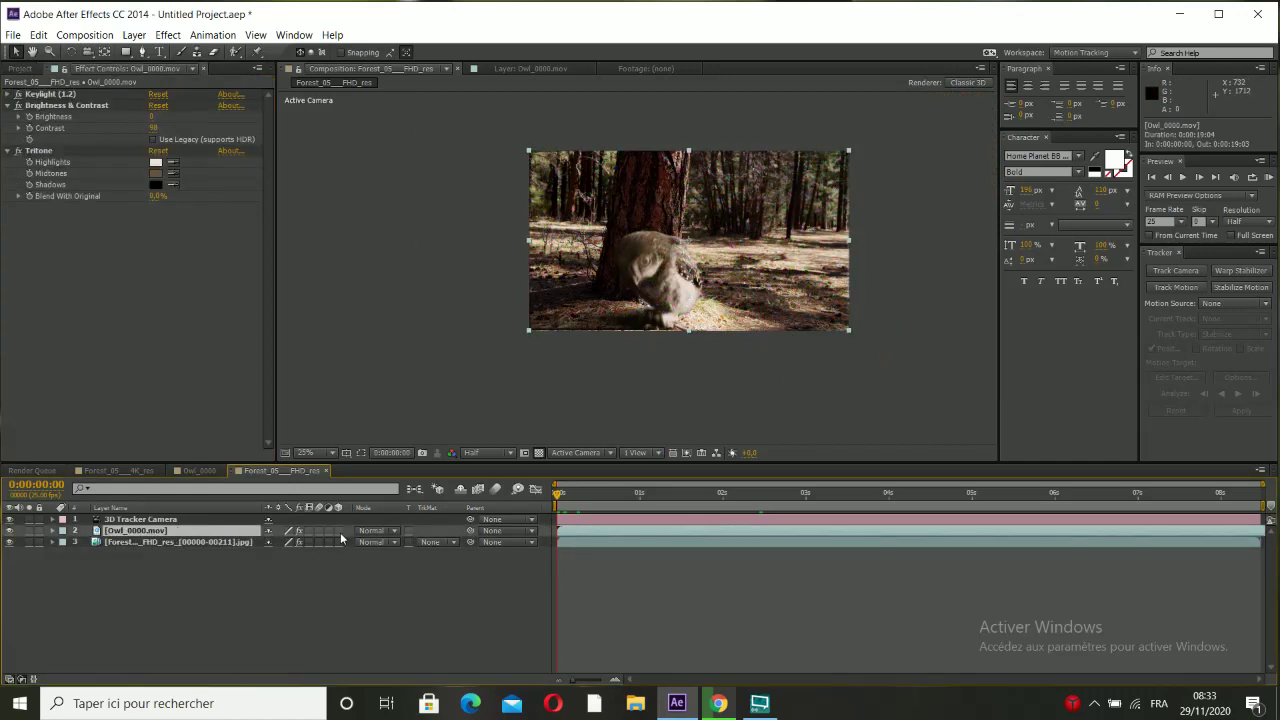
{"action": "left_click", "coordinate": [340, 530]}
{"action": "left_click", "coordinate": [597, 493]}
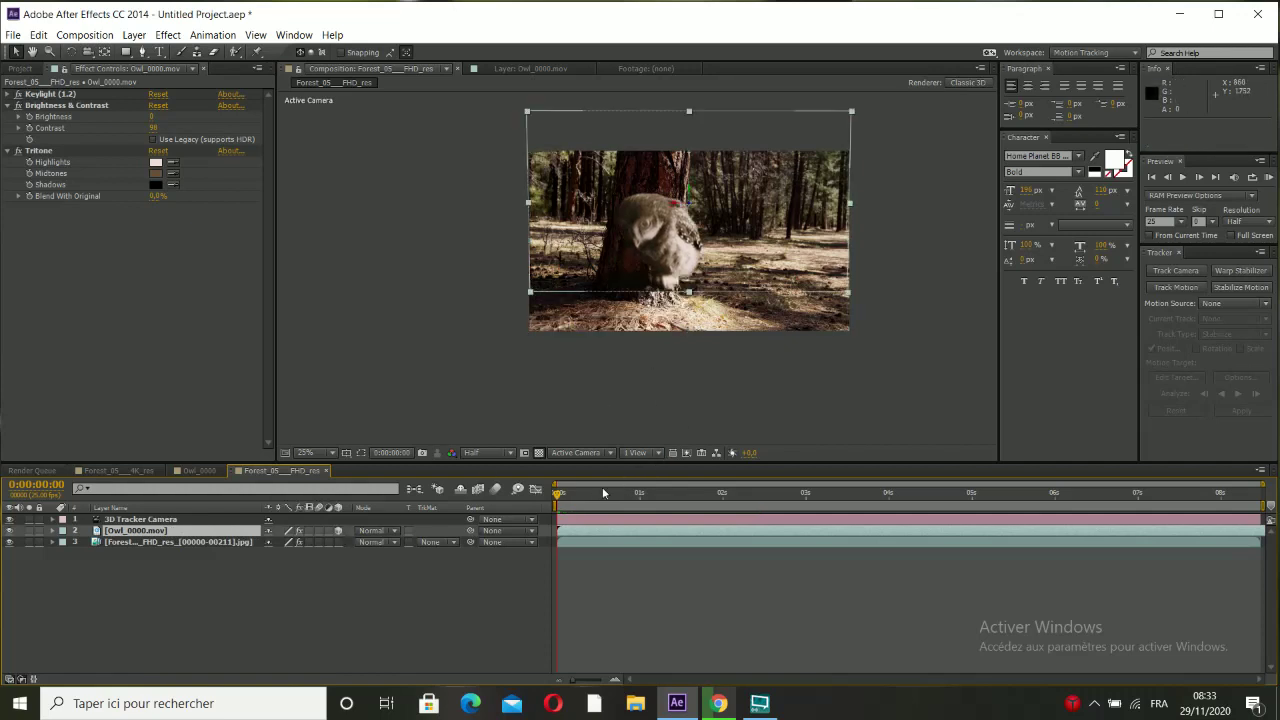
{"action": "left_click_drag", "start_coordinate": [618, 497], "coordinate": [563, 508]}
{"action": "scroll", "coordinate": [719, 302], "scroll_direction": "up", "scroll_amount": 2}
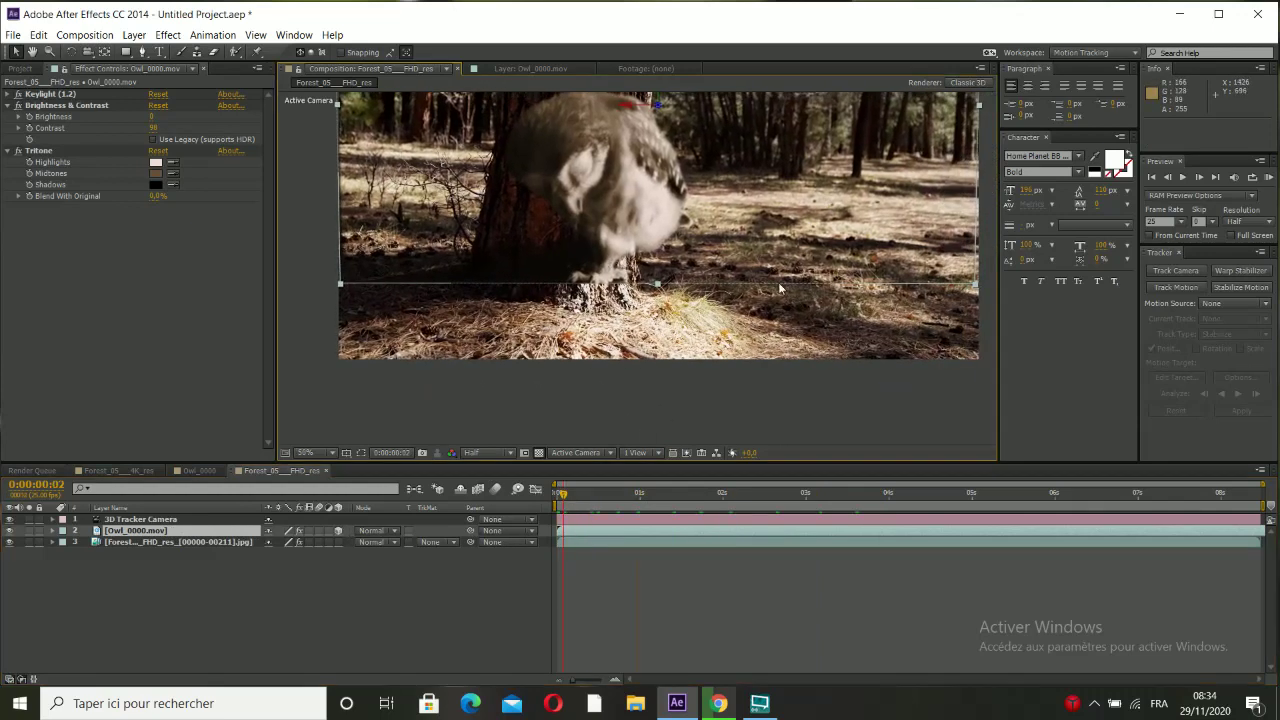
{"action": "left_click_drag", "start_coordinate": [750, 222], "coordinate": [757, 242]}
Turn on Render Track Points for the forest layer's camera tracker and set Track Point Size to 184%.
{"action": "left_click", "coordinate": [246, 543]}
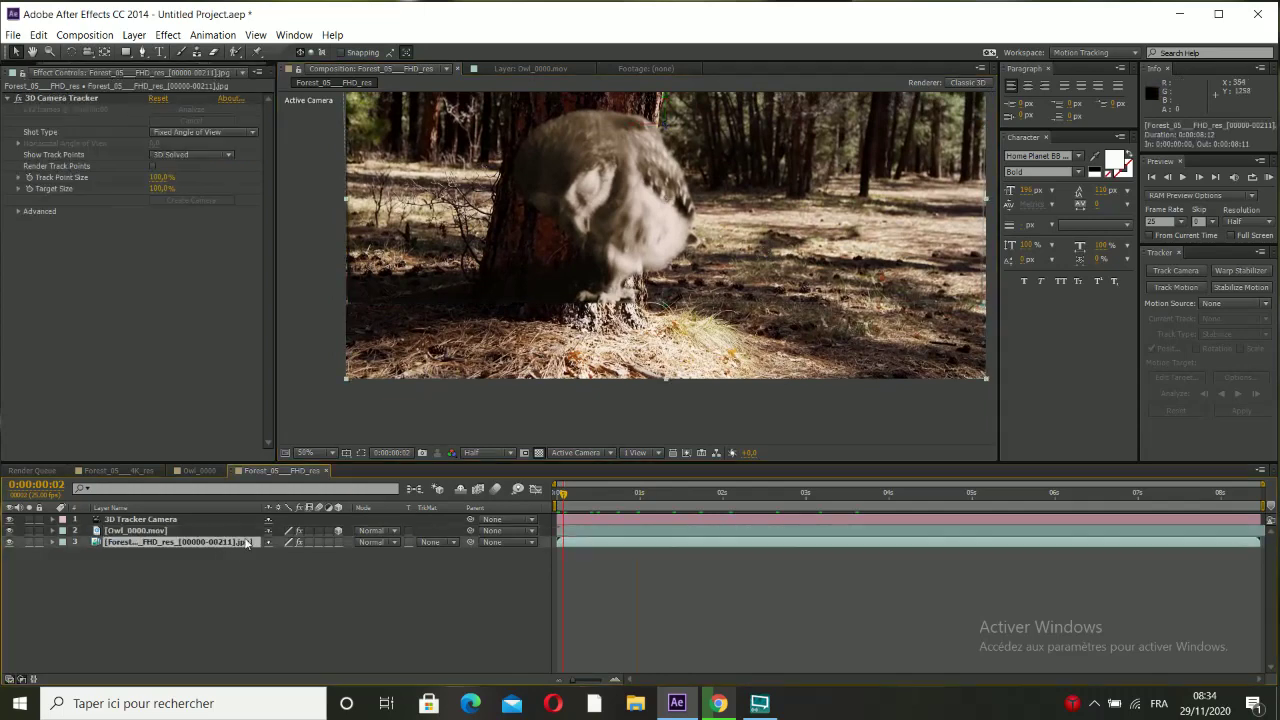
{"action": "left_click", "coordinate": [153, 166]}
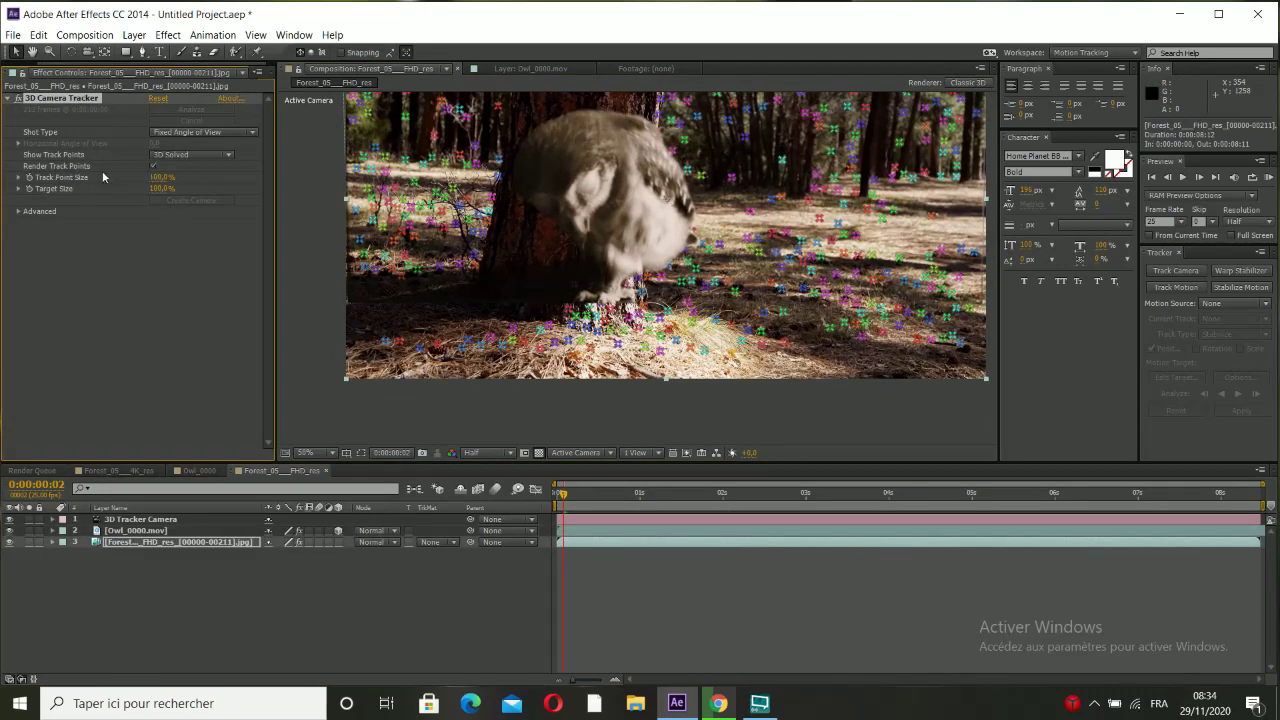
{"action": "left_click_drag", "start_coordinate": [153, 181], "coordinate": [206, 177]}
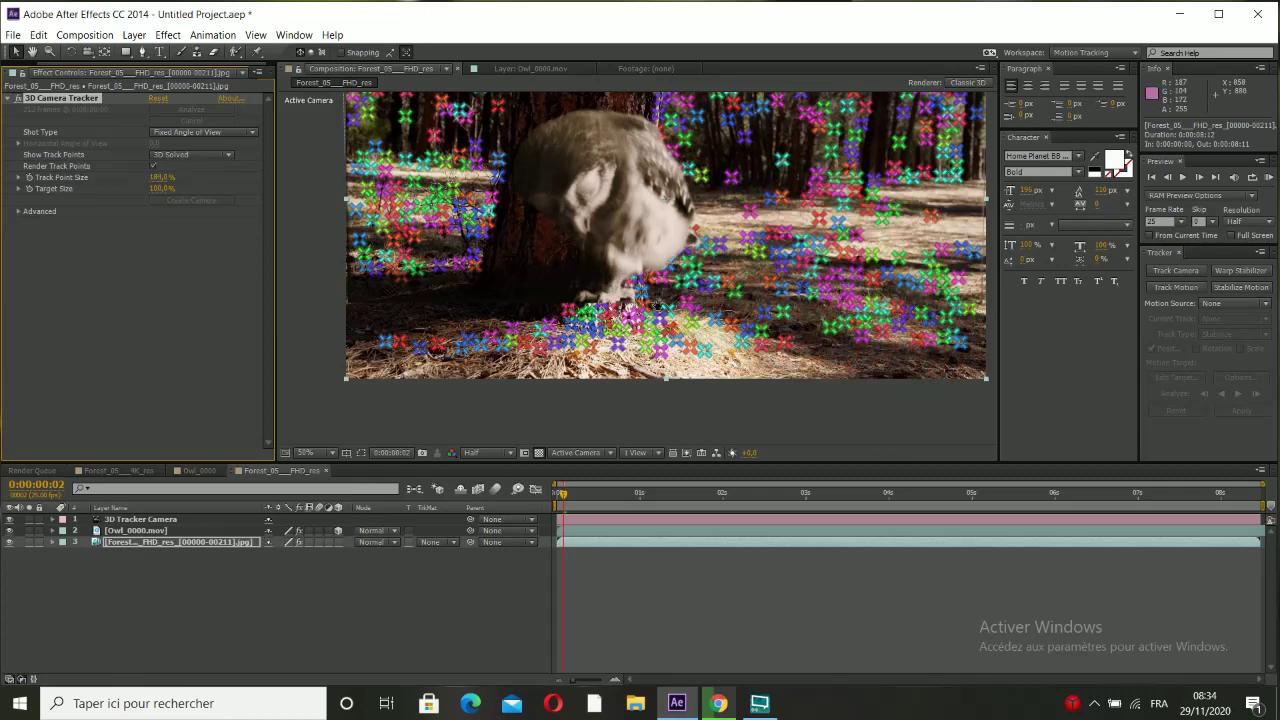
Create a null from a camera track point on the forest ground to the right of the owl.
{"action": "left_click_drag", "start_coordinate": [631, 316], "coordinate": [781, 267]}
{"action": "left_click_drag", "start_coordinate": [700, 200], "coordinate": [684, 246]}
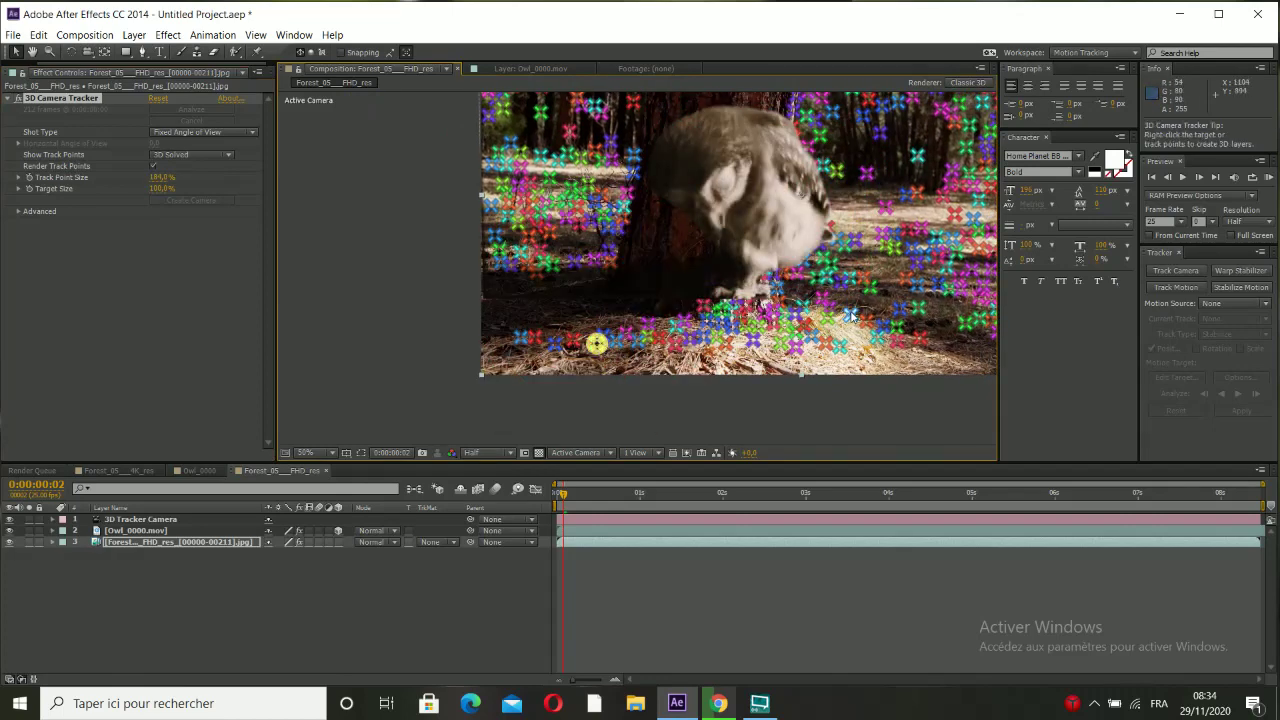
{"action": "left_click_drag", "start_coordinate": [849, 314], "coordinate": [759, 330]}
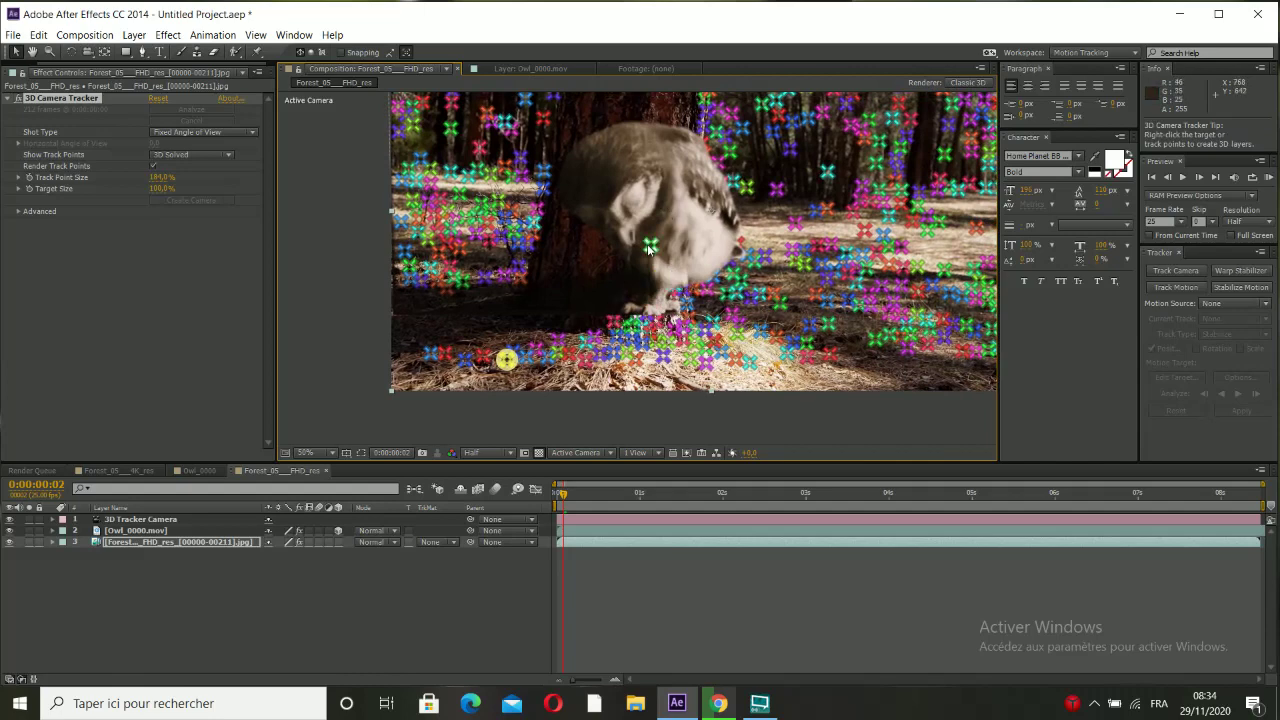
{"action": "scroll", "coordinate": [648, 248], "scroll_direction": "down", "scroll_amount": 2}
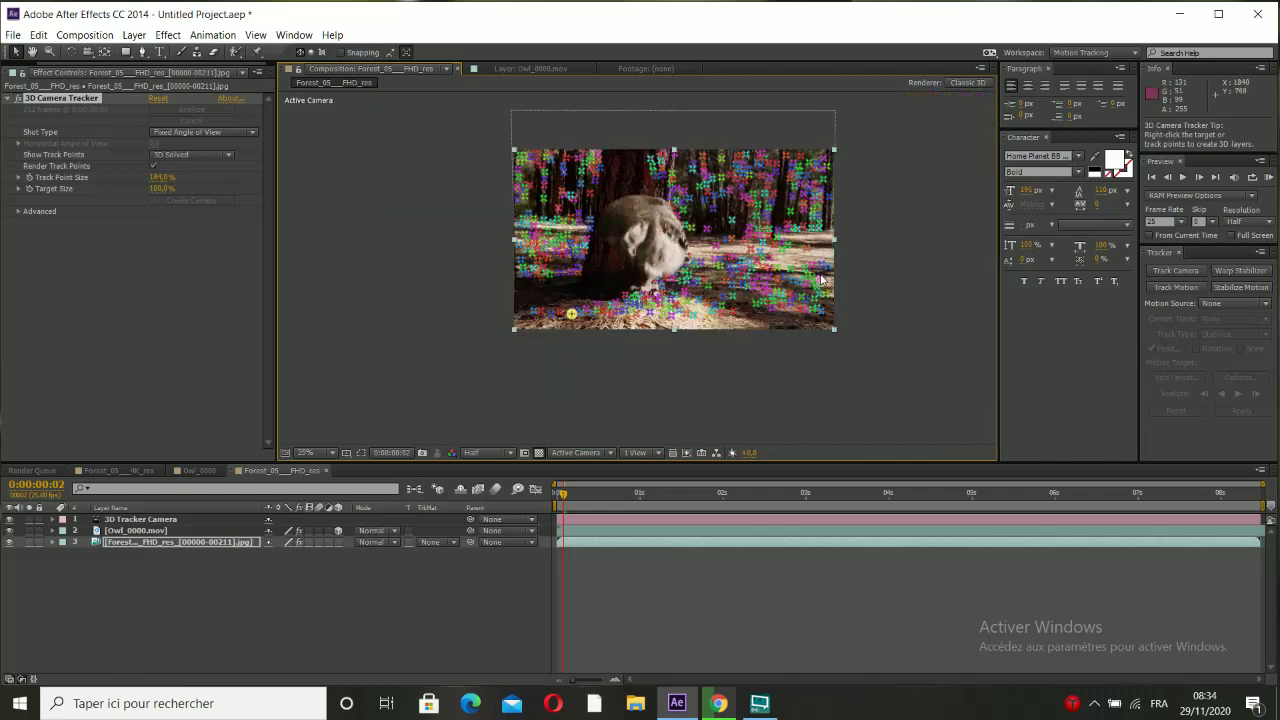
{"action": "scroll", "coordinate": [825, 280], "scroll_direction": "up", "scroll_amount": 2}
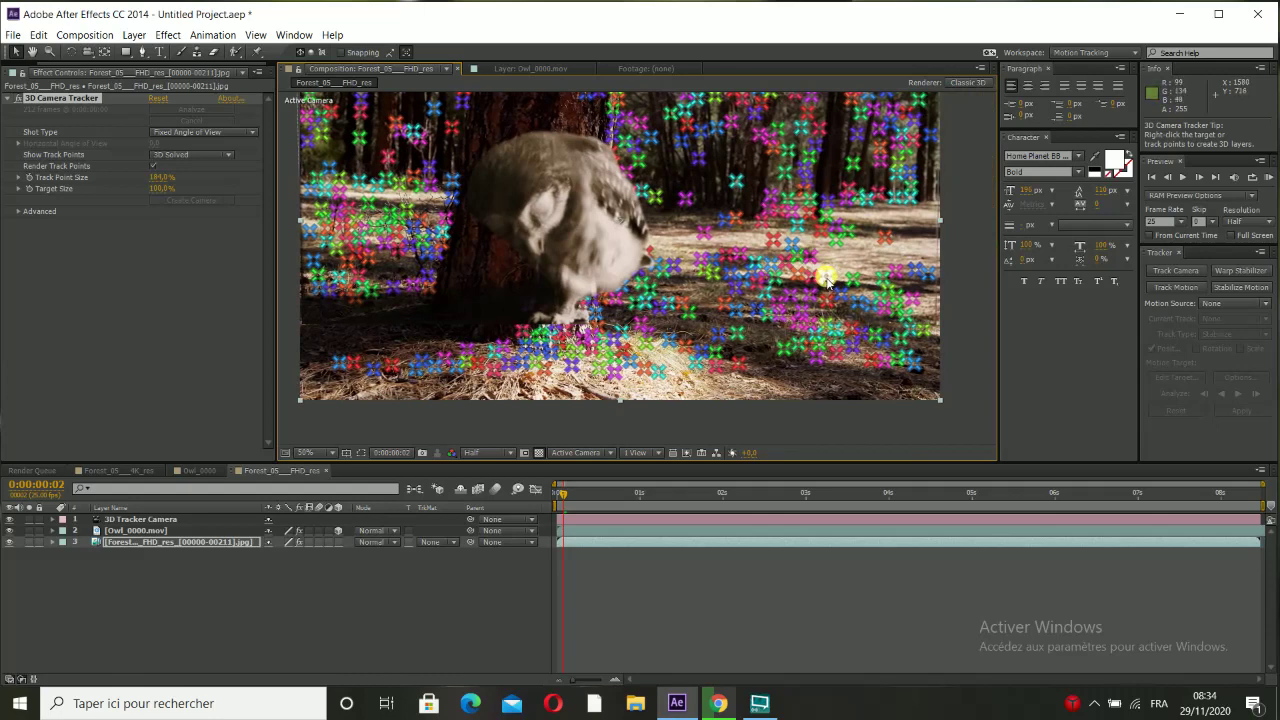
{"action": "right_click", "coordinate": [827, 283]}
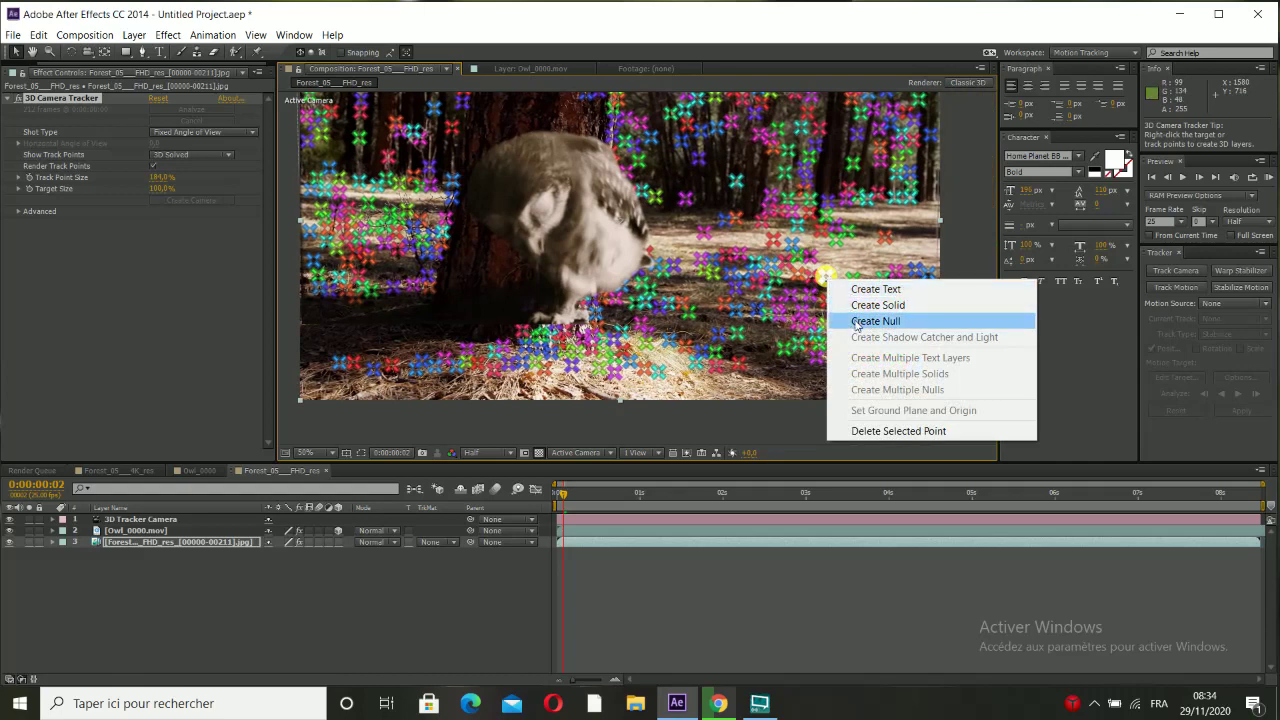
{"action": "left_click", "coordinate": [858, 322]}
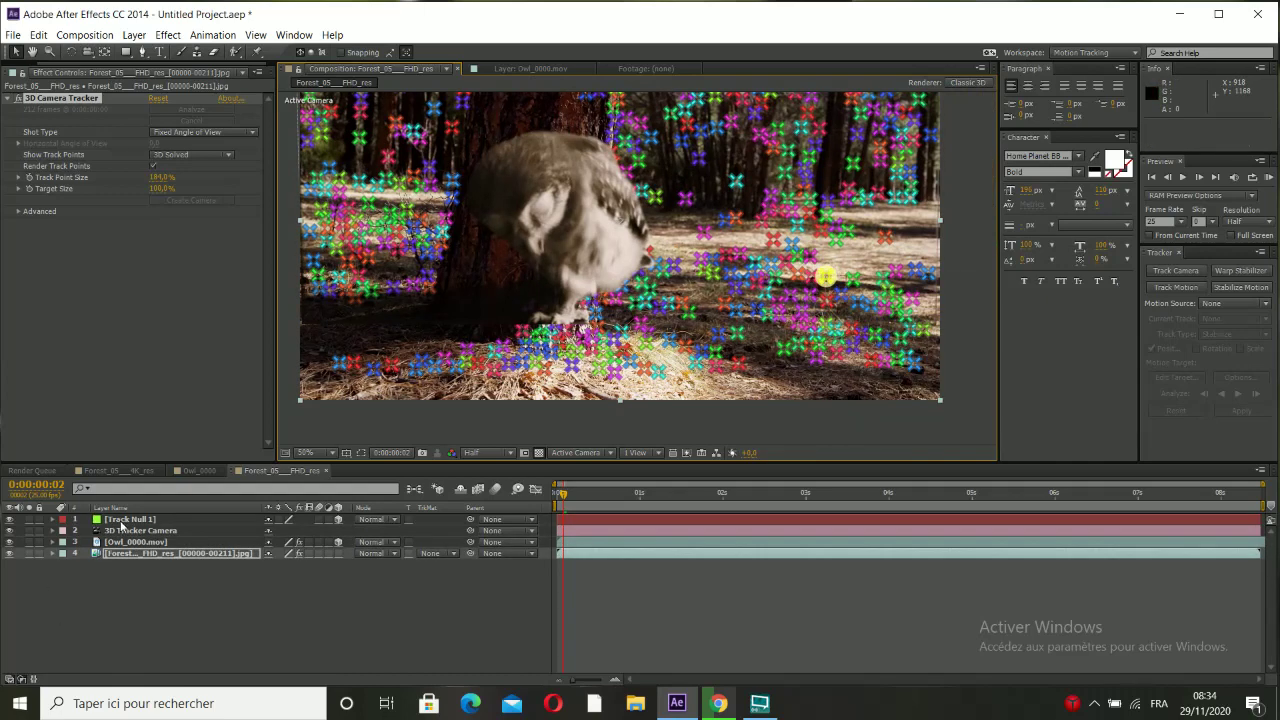
Copy the track null's Position value and paste it into the owl layer's Position.
{"action": "left_click", "coordinate": [121, 522]}
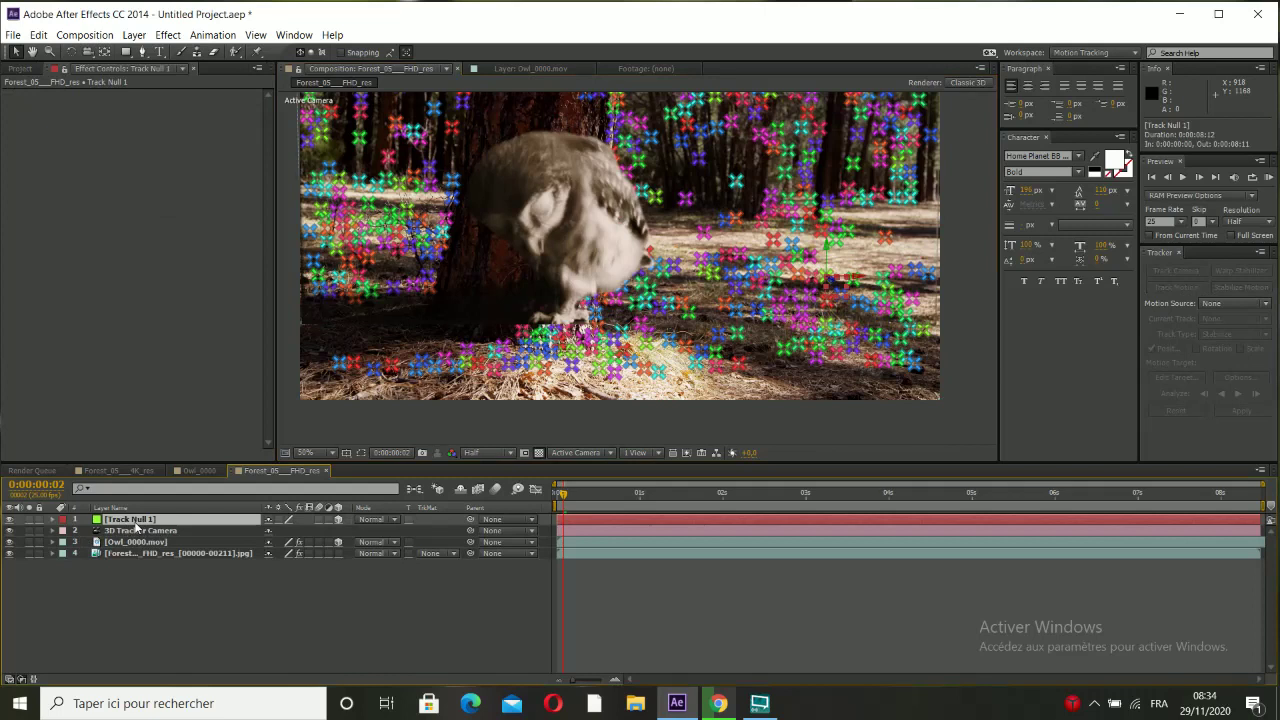
{"action": "key", "text": "p"}
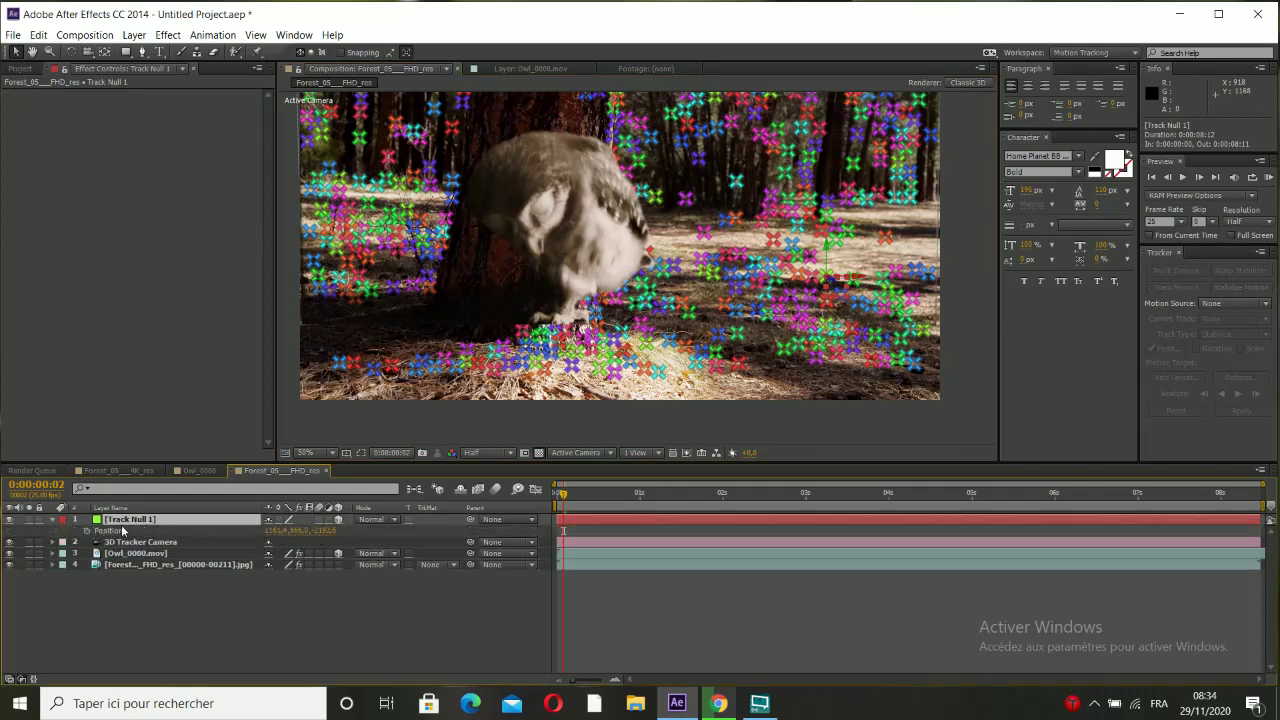
{"action": "left_click", "coordinate": [108, 532]}
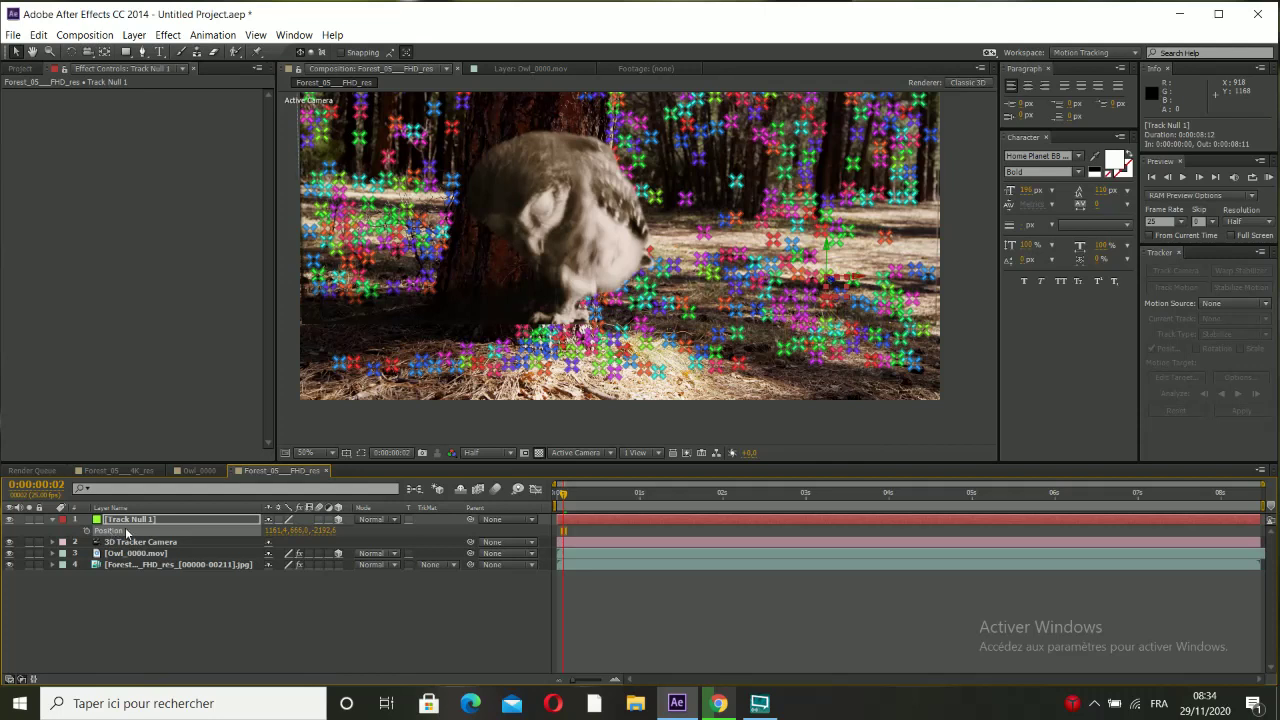
{"action": "left_click", "coordinate": [127, 554]}
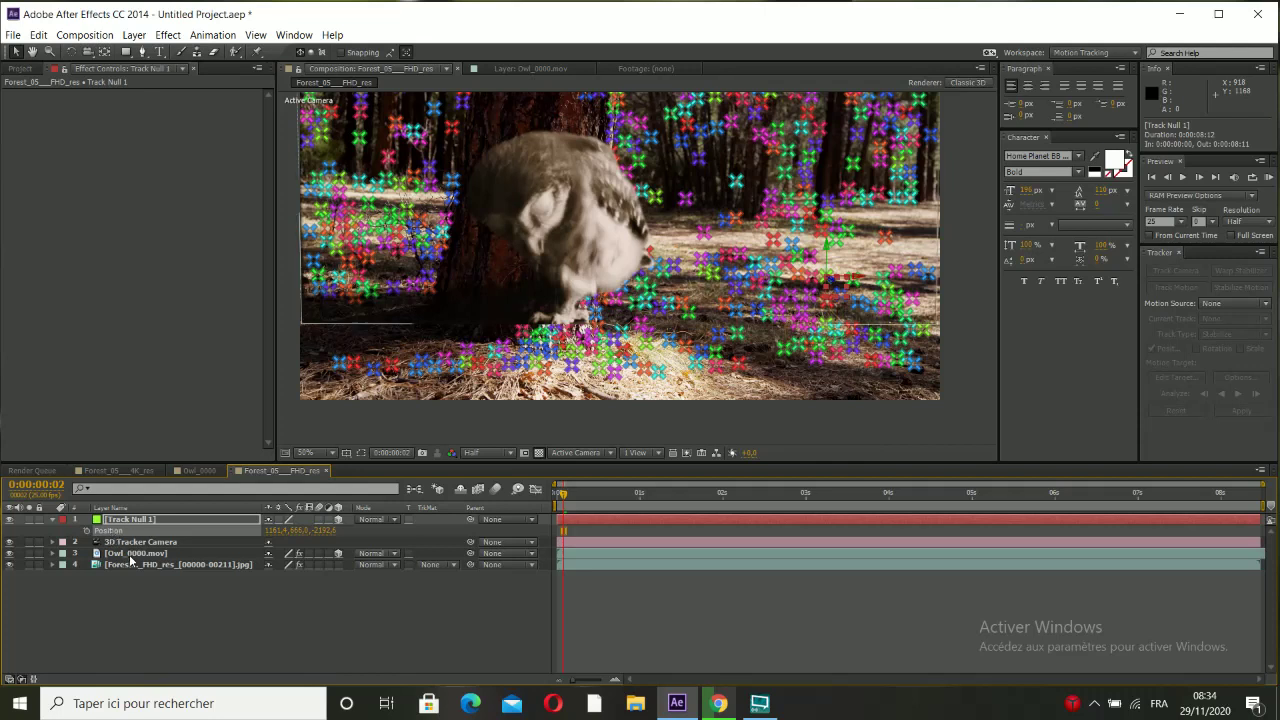
{"action": "key", "text": "p"}
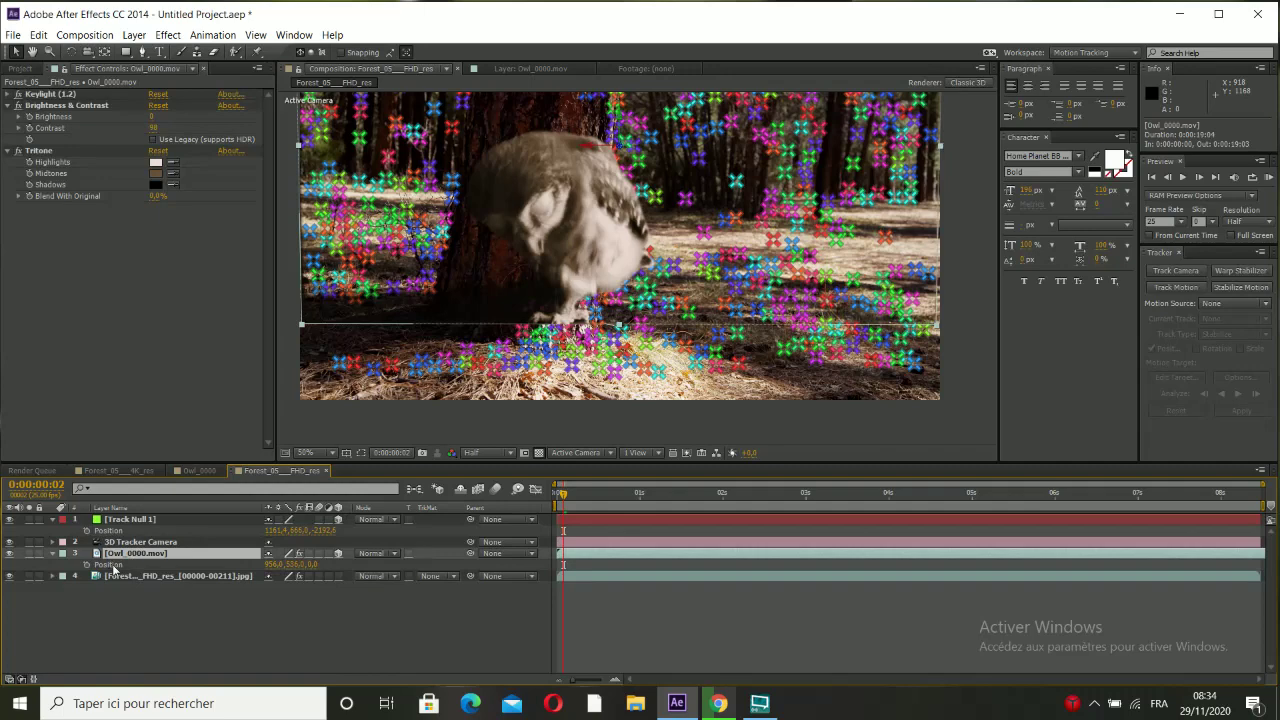
{"action": "left_click", "coordinate": [110, 565]}
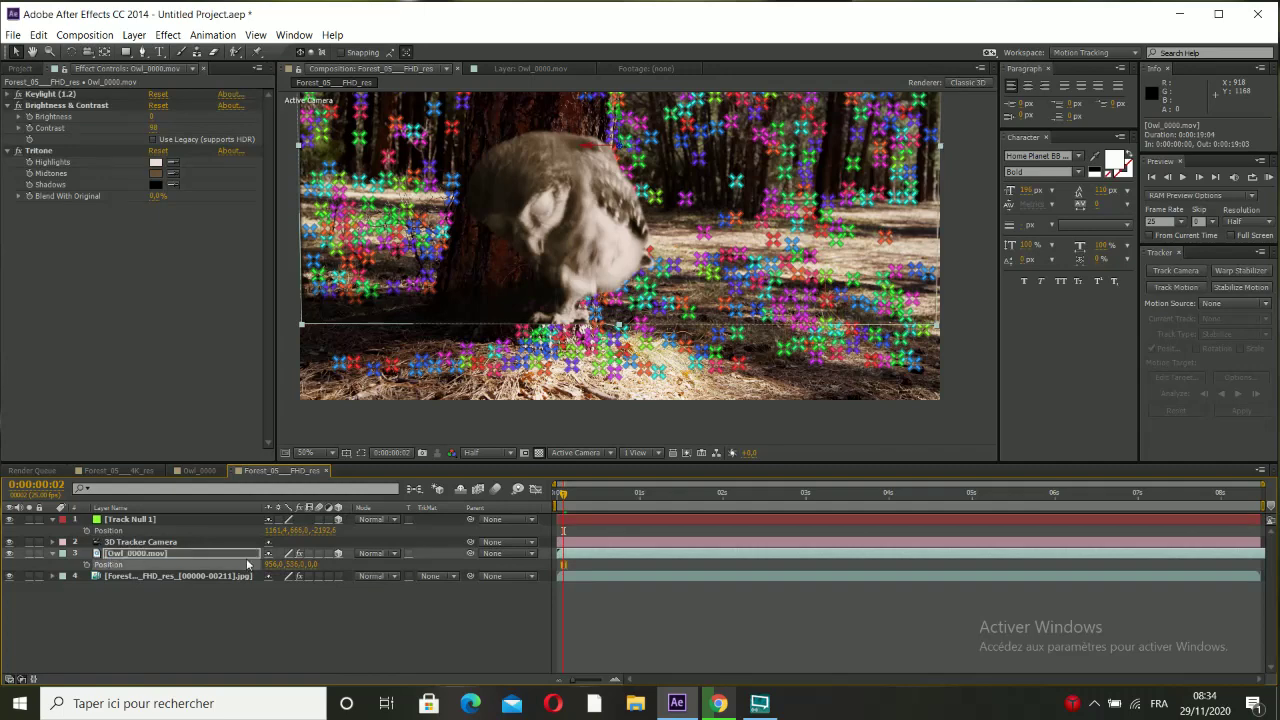
{"action": "key", "text": "ctrl+v"}
{"action": "scroll", "coordinate": [645, 304], "scroll_direction": "down", "scroll_amount": 2}
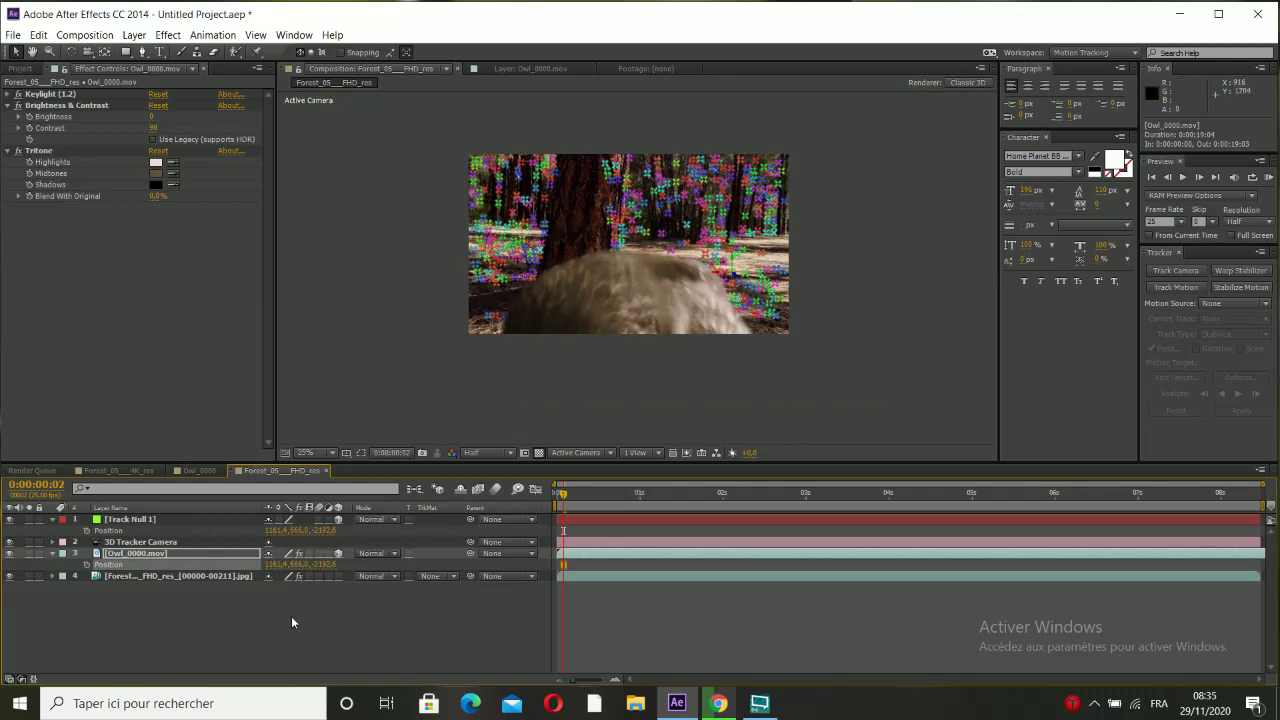
Scale the owl layer down to 23% and raise it along its Y axis by about 104 px.
{"action": "key", "text": "s"}
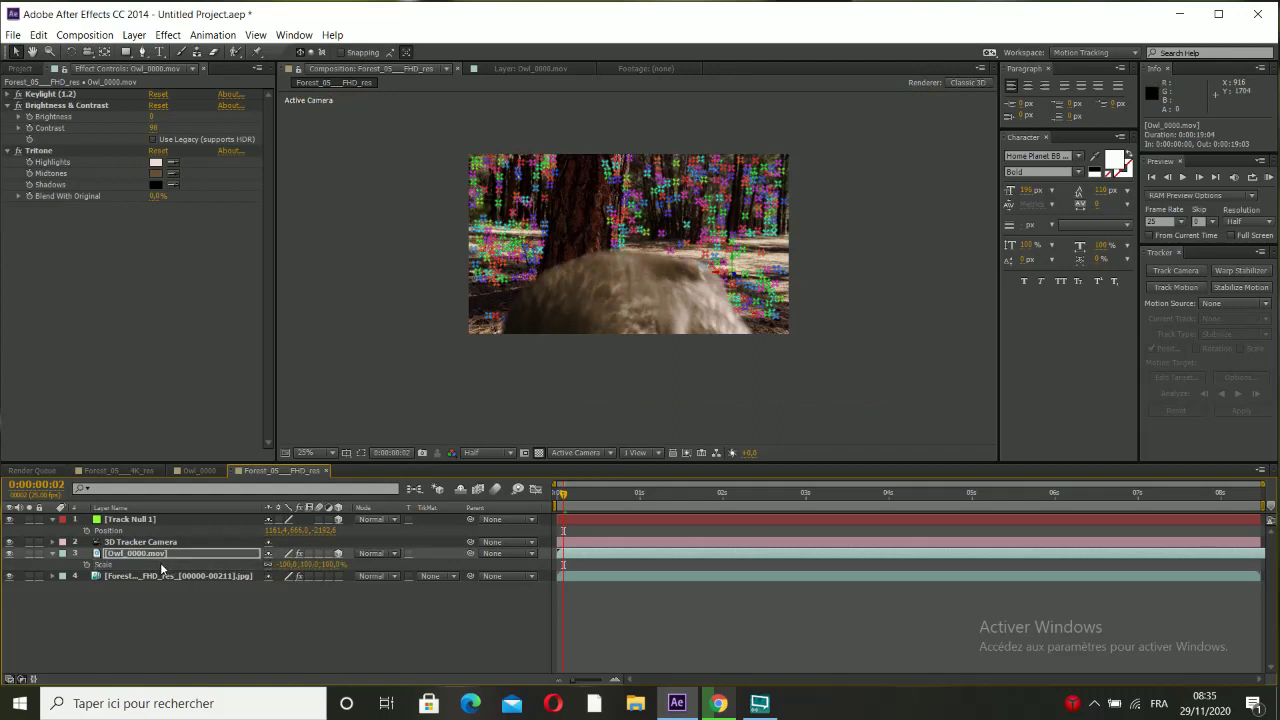
{"action": "left_click_drag", "start_coordinate": [323, 564], "coordinate": [278, 564]}
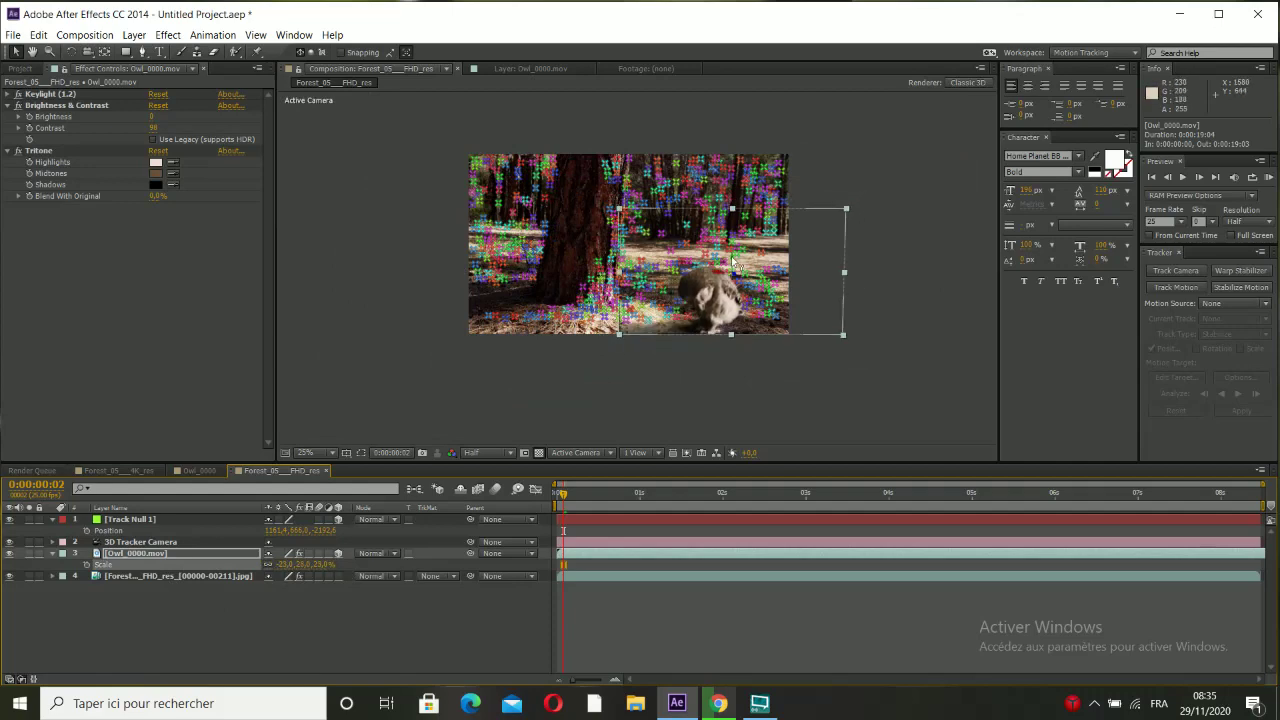
{"action": "left_click_drag", "start_coordinate": [732, 262], "coordinate": [732, 208]}
{"action": "scroll", "coordinate": [724, 284], "scroll_direction": "up", "scroll_amount": 3}
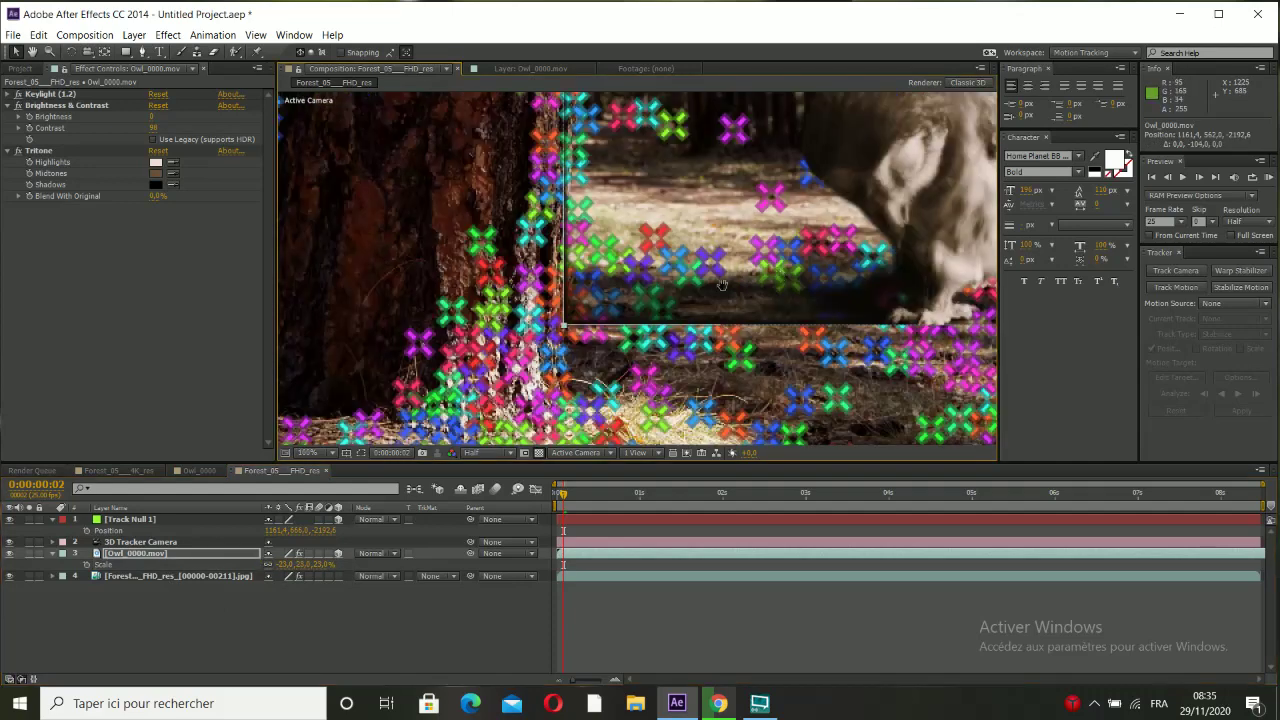
{"action": "left_click_drag", "start_coordinate": [722, 285], "coordinate": [417, 316]}
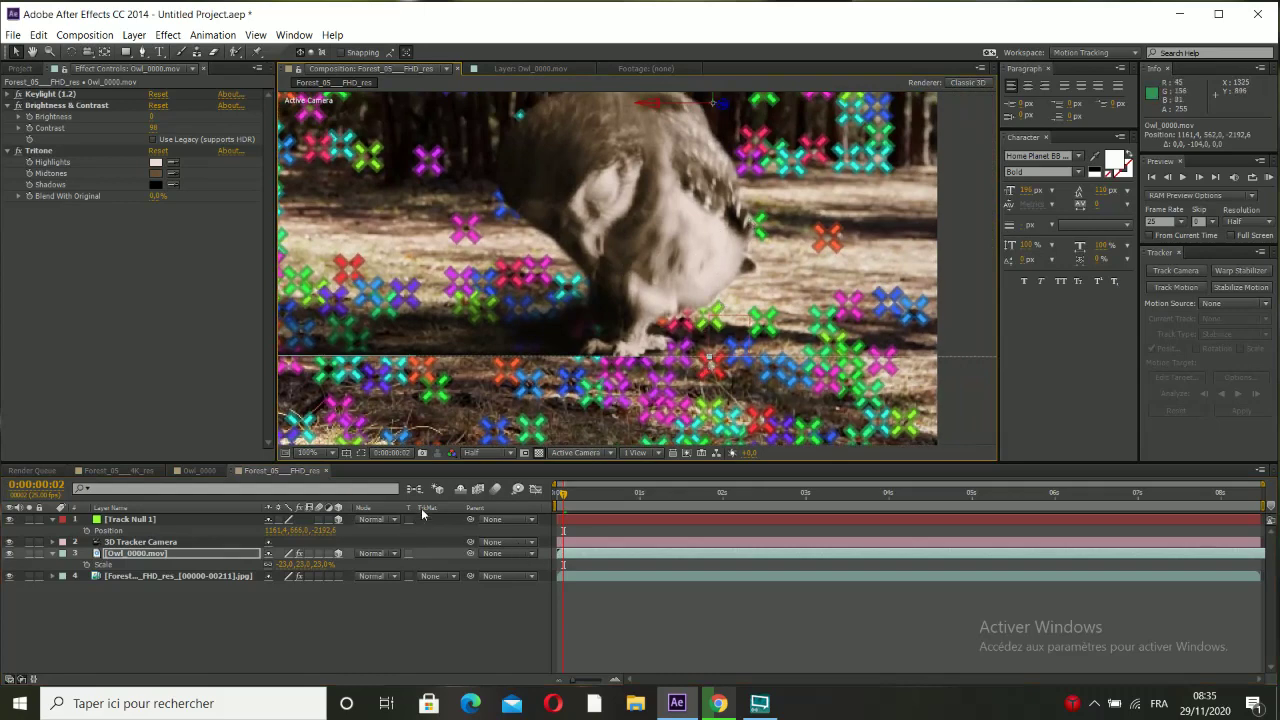
Compare the owl with the track null, then raise it another 10 px and shift it 25 px along X.
{"action": "left_click", "coordinate": [147, 520]}
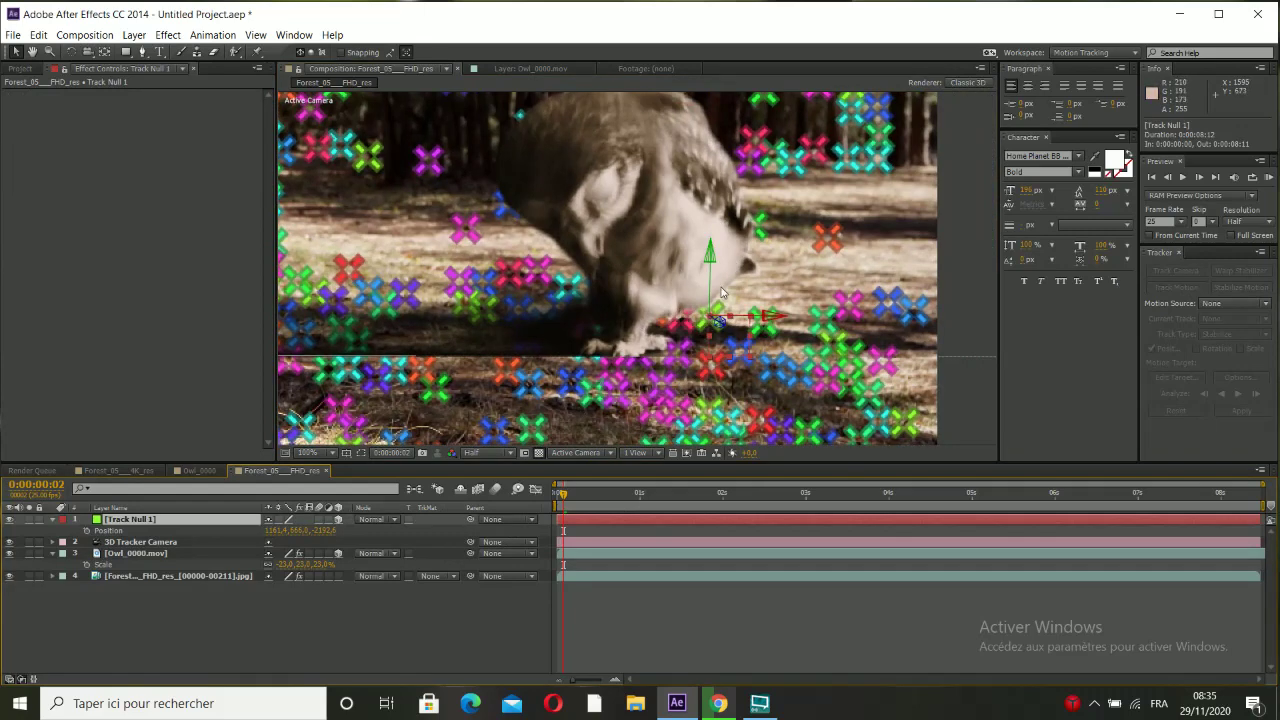
{"action": "left_click", "coordinate": [147, 553]}
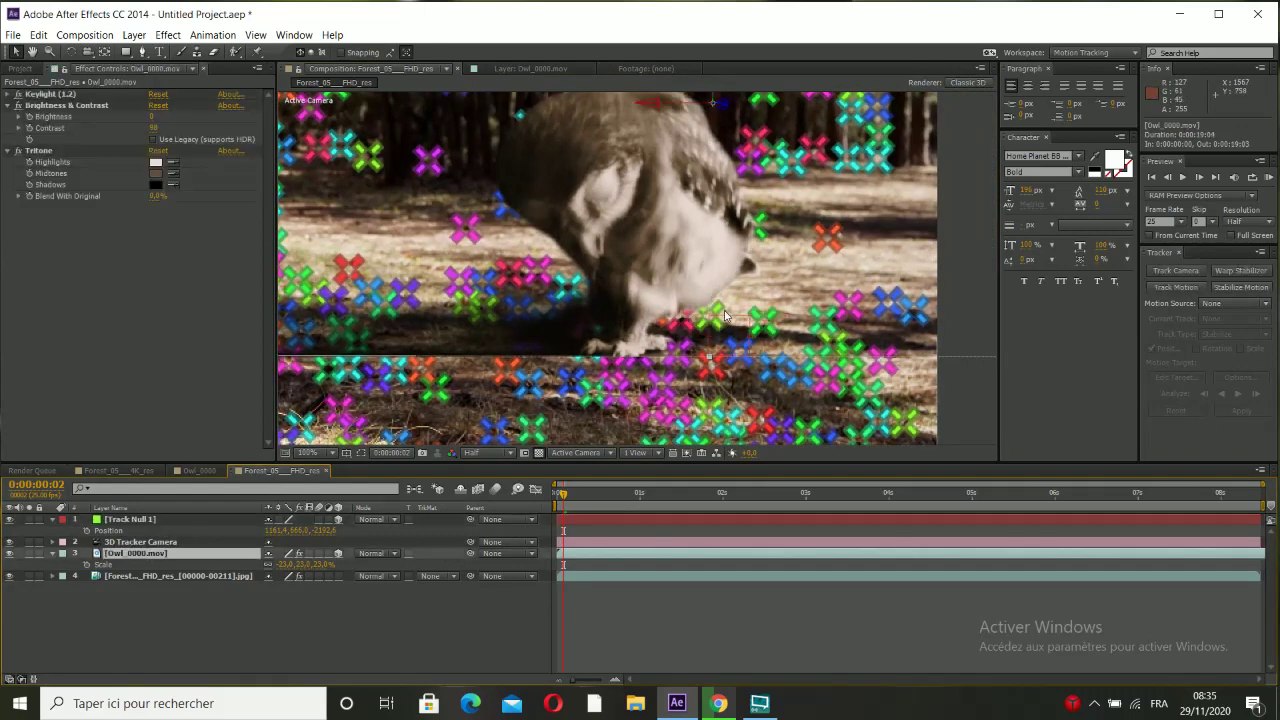
{"action": "left_click_drag", "start_coordinate": [721, 208], "coordinate": [718, 268]}
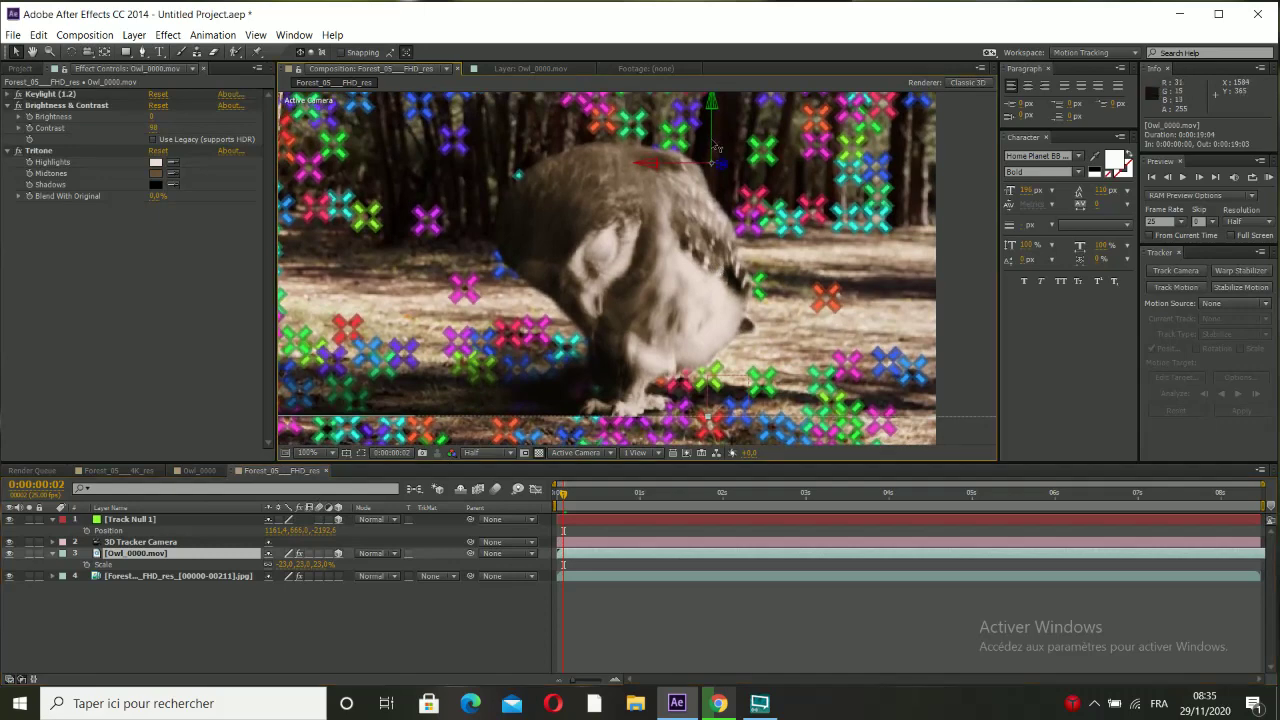
{"action": "left_click_drag", "start_coordinate": [712, 141], "coordinate": [710, 135]}
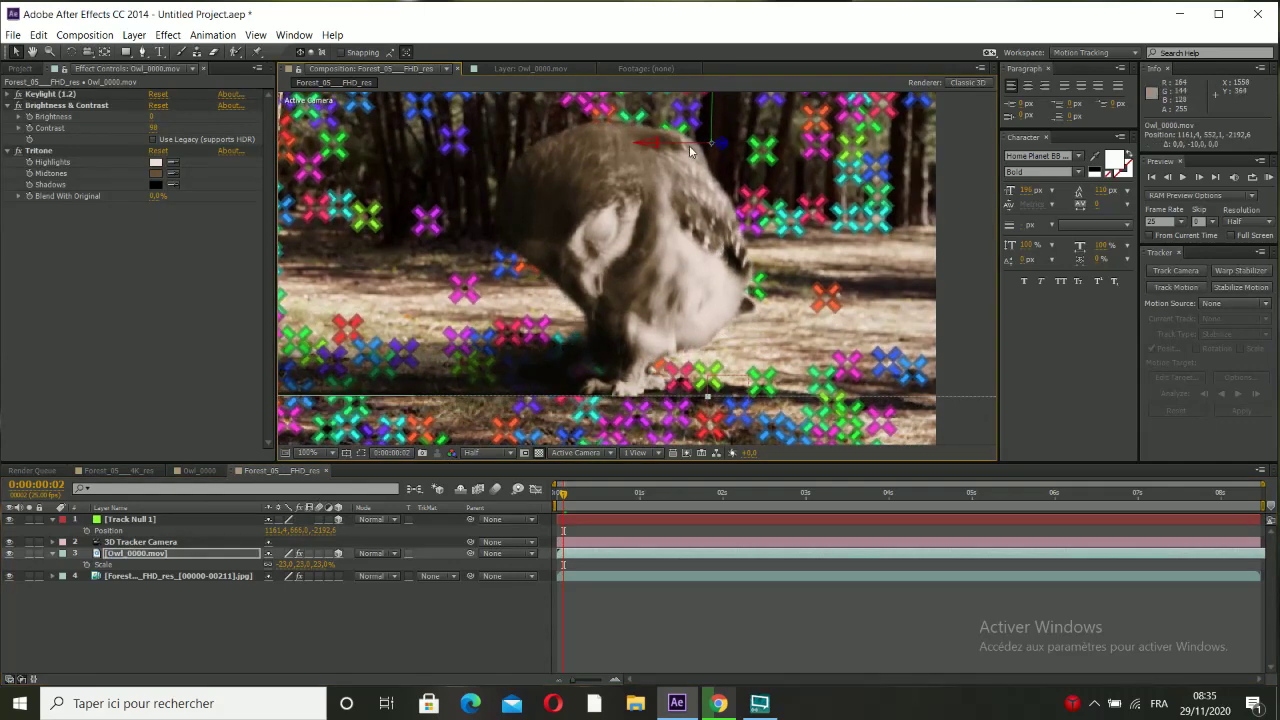
{"action": "left_click_drag", "start_coordinate": [686, 148], "coordinate": [700, 206]}
{"action": "key", "text": "comma"}
{"action": "key", "text": "comma"}
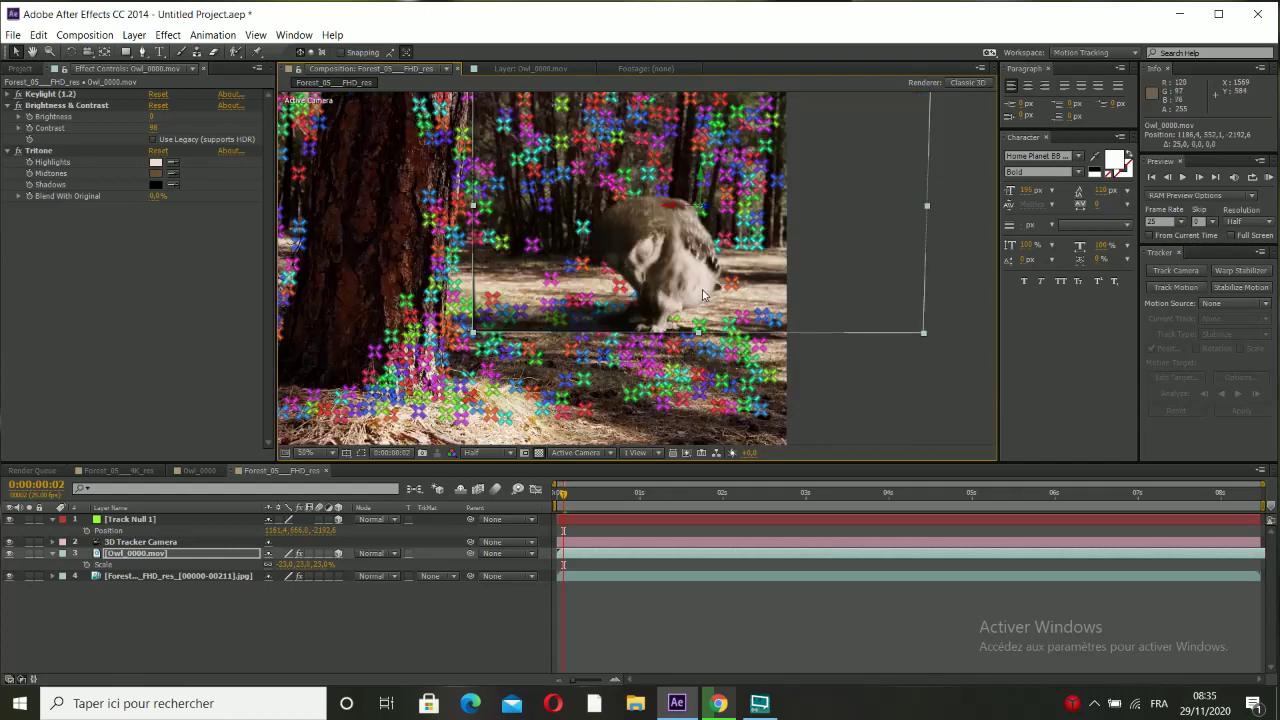
{"action": "key", "text": "comma"}
{"action": "key", "text": "comma"}
{"action": "left_click", "coordinate": [805, 318]}
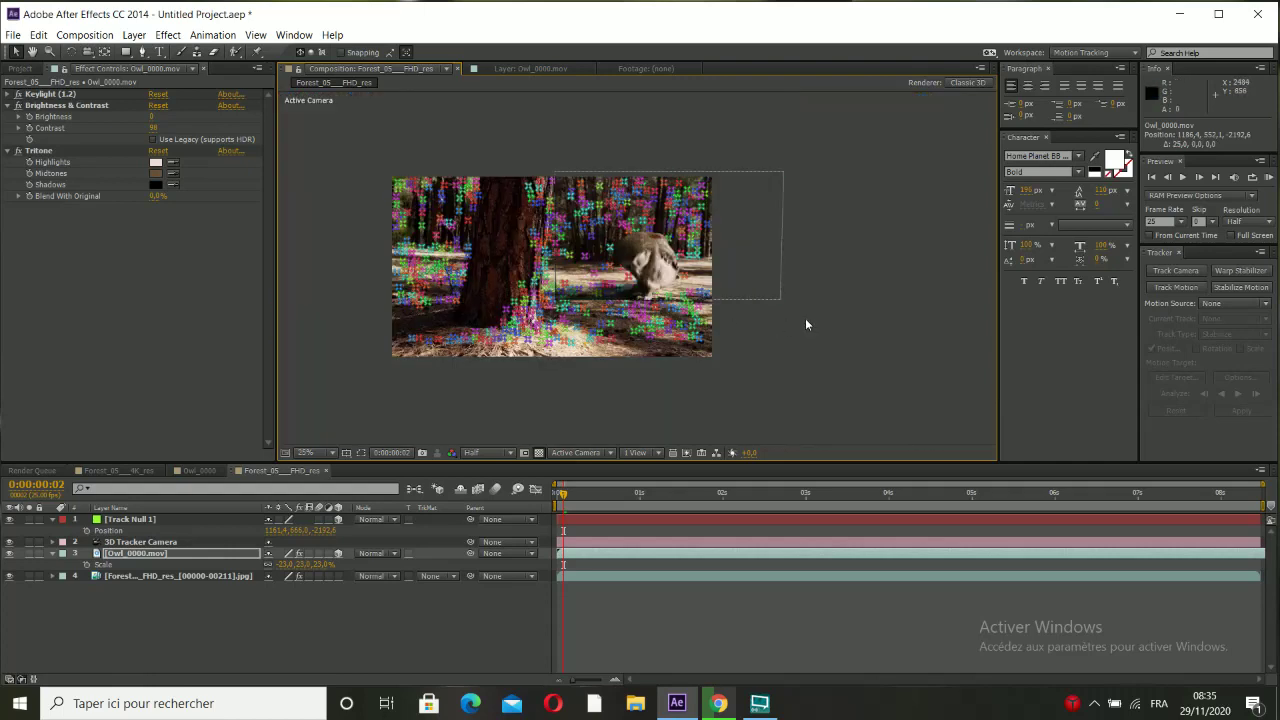
RAM-preview the anchored owl and turn off Render Track Points in the forest layer's 3D Camera Tracker.
{"action": "left_click", "coordinate": [1268, 177]}
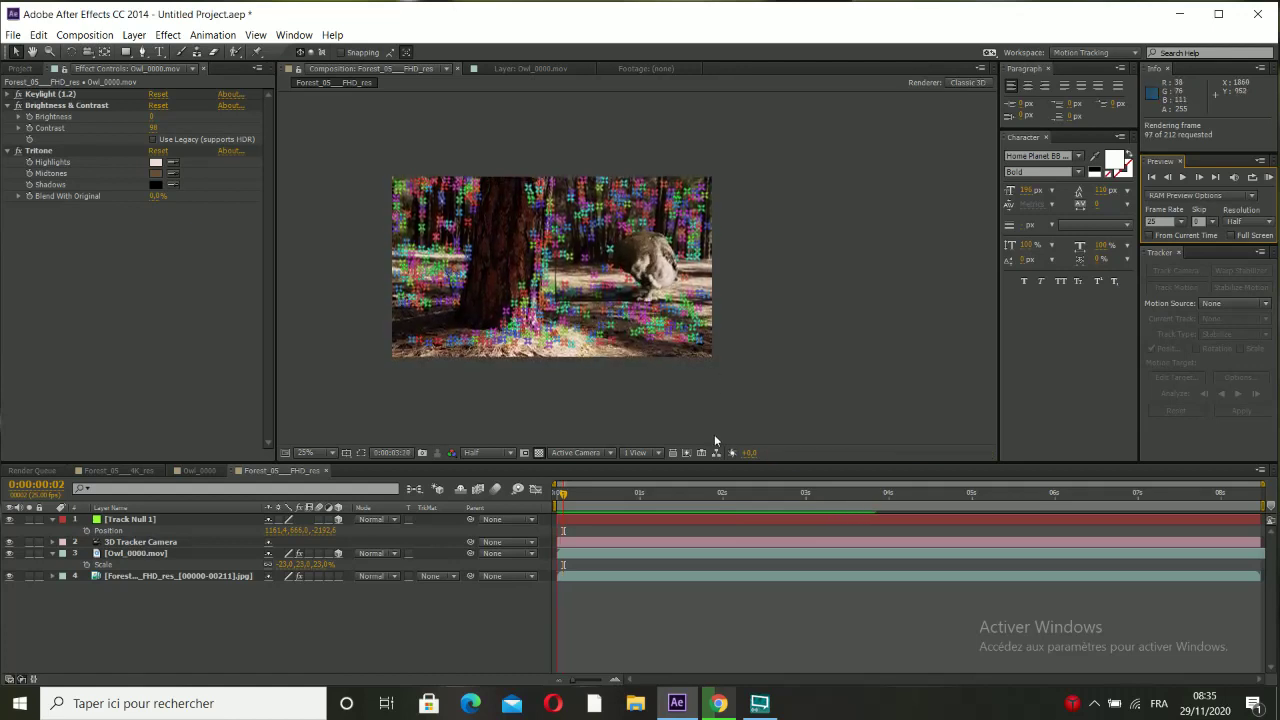
{"action": "key", "text": "space"}
{"action": "left_click", "coordinate": [190, 568]}
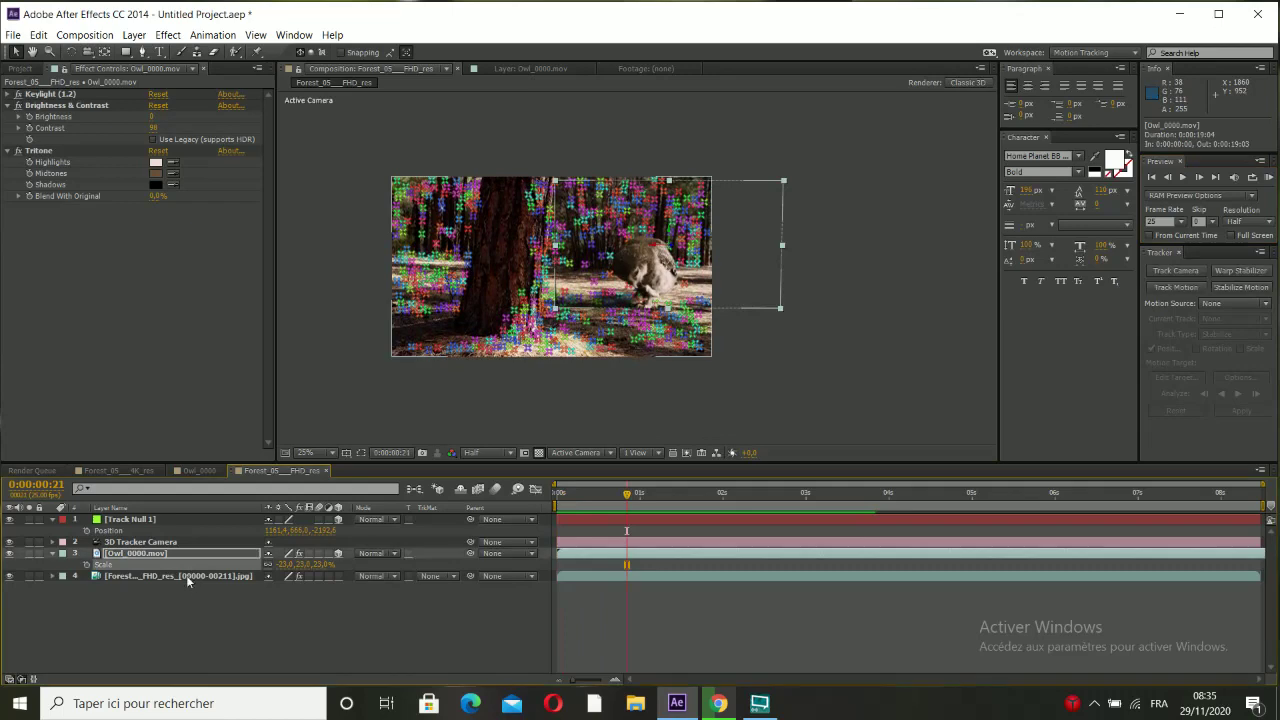
{"action": "left_click", "coordinate": [186, 575]}
{"action": "left_click", "coordinate": [154, 166]}
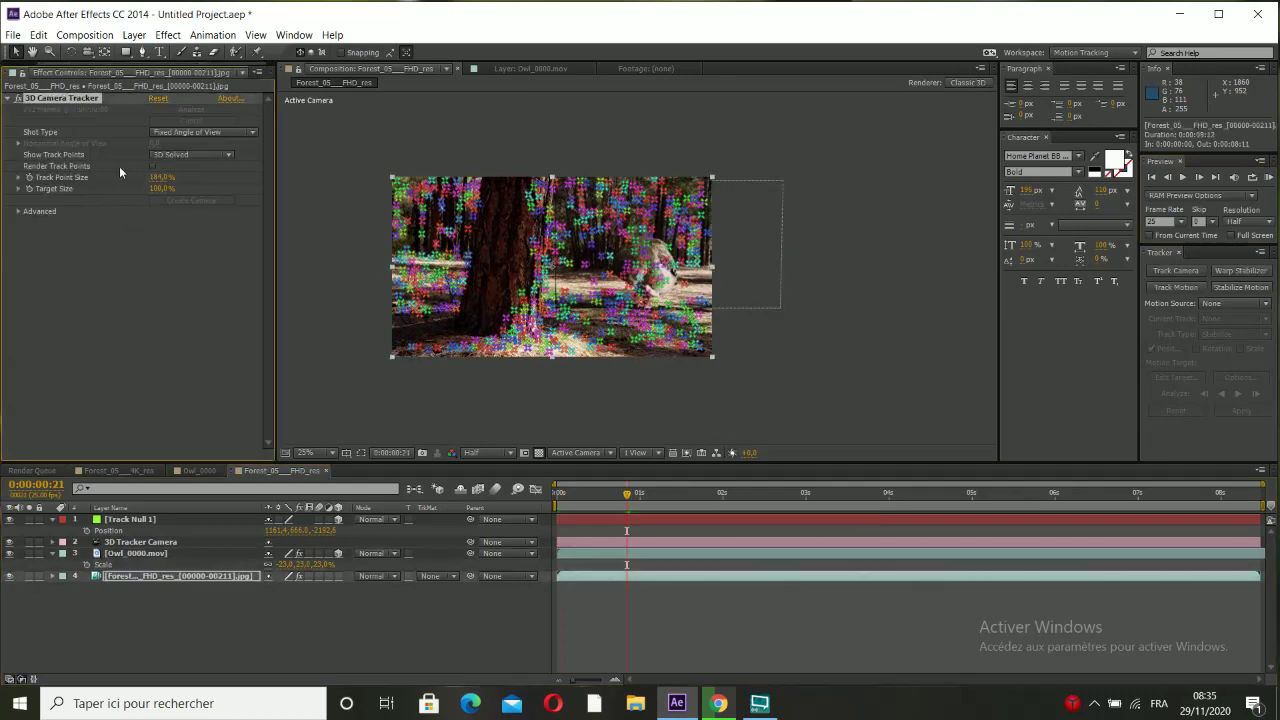
{"action": "left_click", "coordinate": [621, 605]}
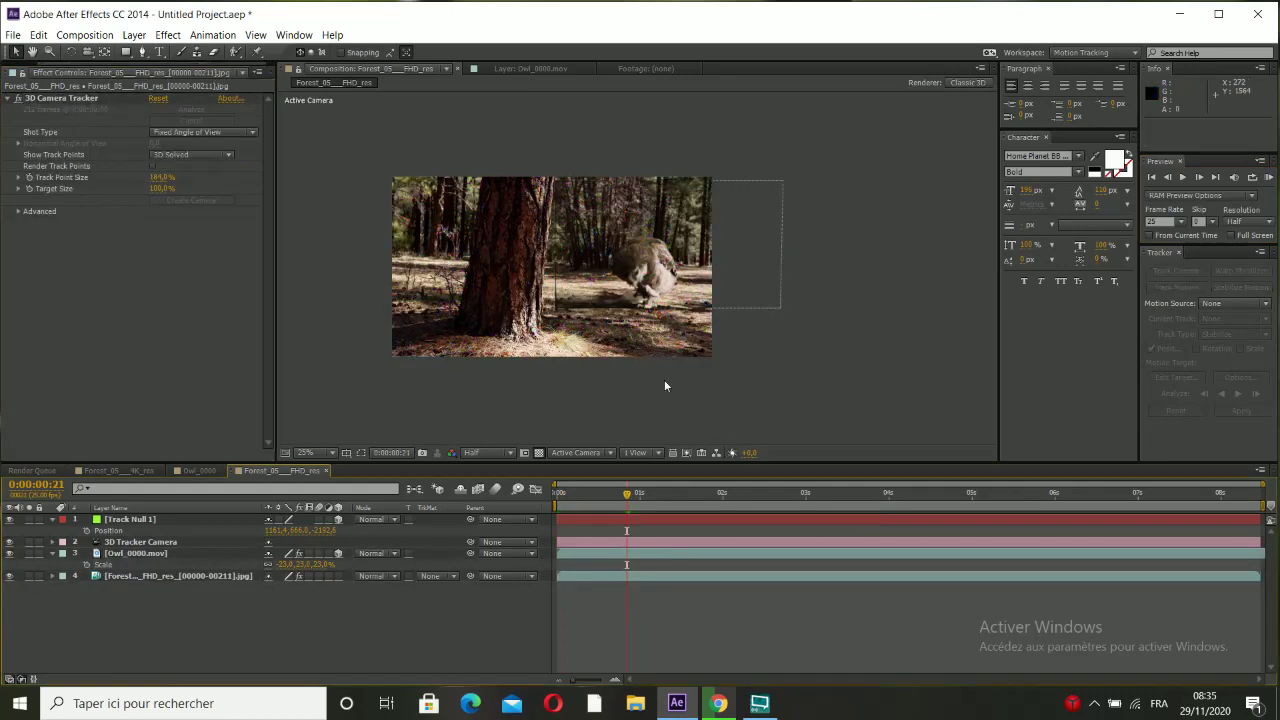
Start a Pen mask on the owl layer, tracing beneath its feet and along the lower edge of its dark shadow.
{"action": "scroll", "coordinate": [661, 309], "scroll_direction": "up", "scroll_amount": 2}
{"action": "scroll", "coordinate": [665, 301], "scroll_direction": "up", "scroll_amount": 2}
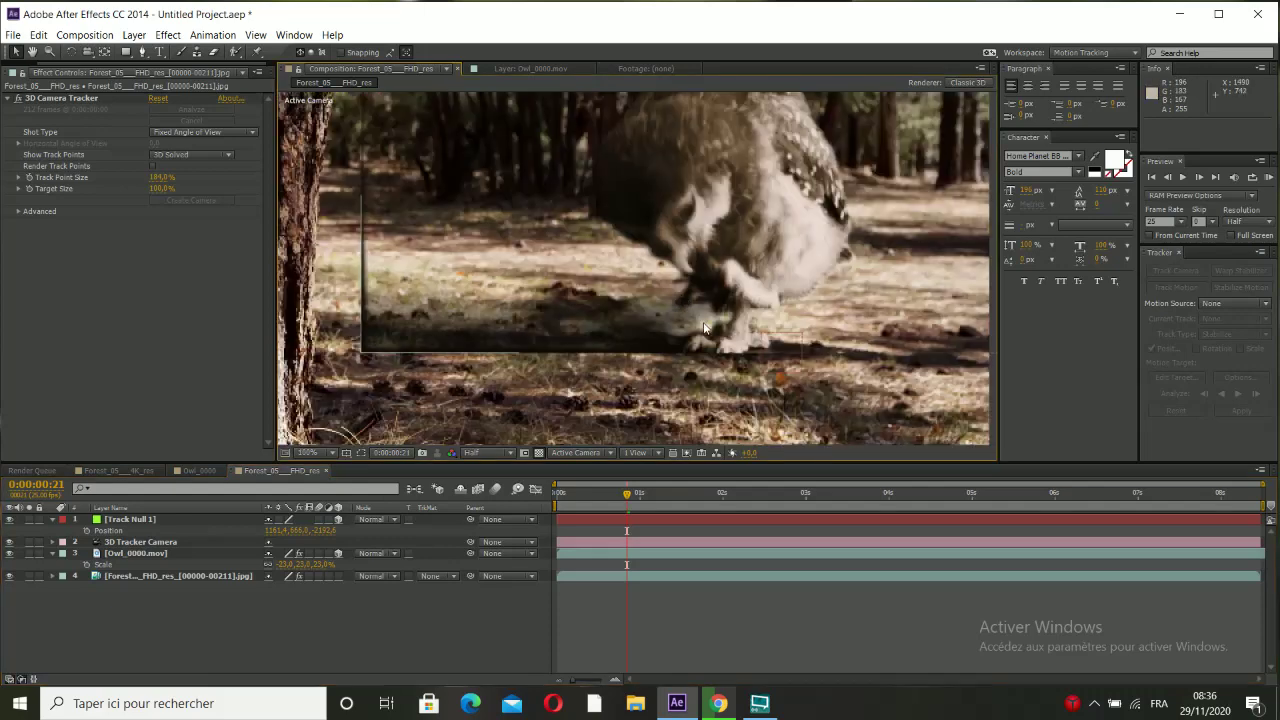
{"action": "scroll", "coordinate": [682, 293], "scroll_direction": "up", "scroll_amount": 2}
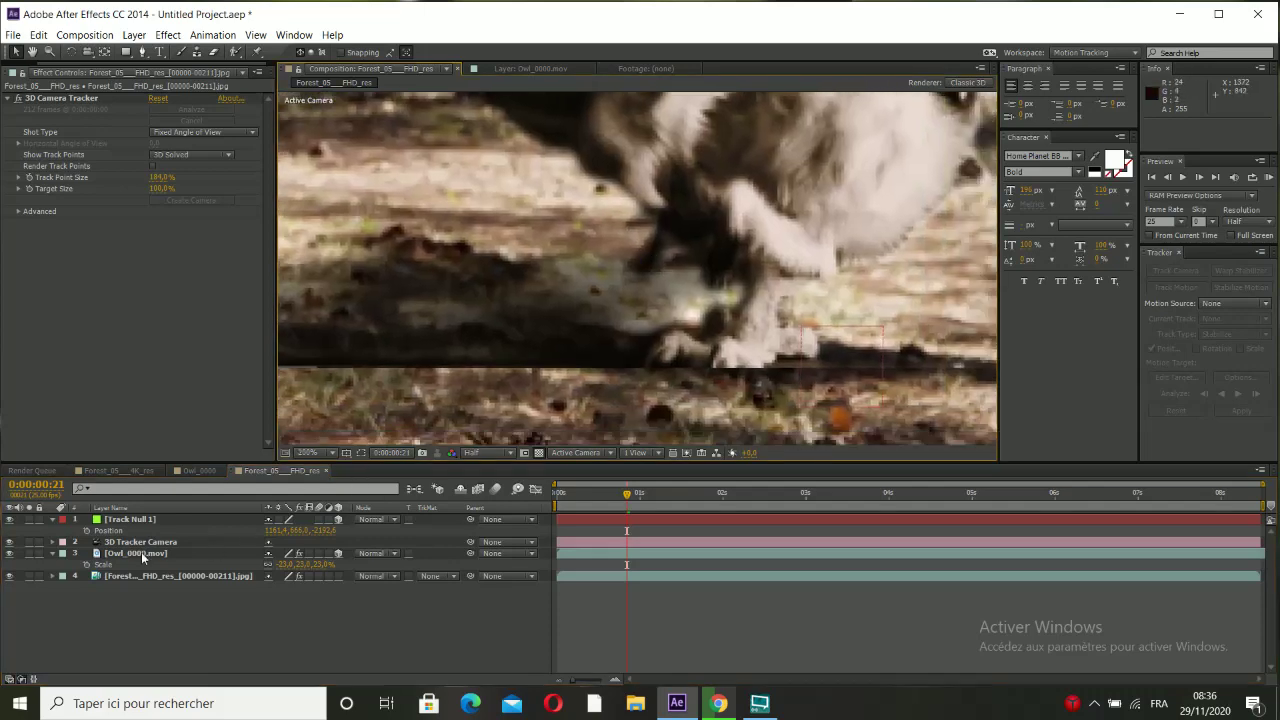
{"action": "left_click", "coordinate": [143, 553]}
{"action": "left_click_drag", "start_coordinate": [722, 312], "coordinate": [686, 300]}
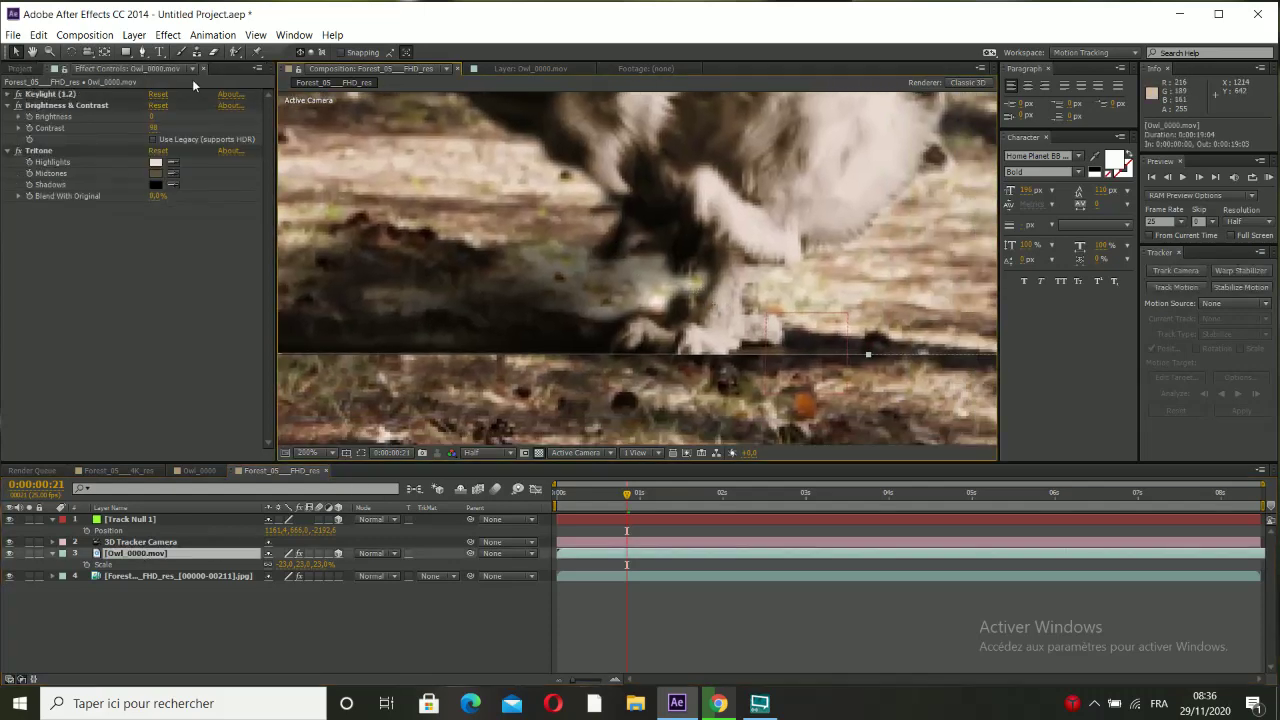
{"action": "left_click", "coordinate": [144, 54]}
{"action": "left_click_drag", "start_coordinate": [620, 324], "coordinate": [626, 334]}
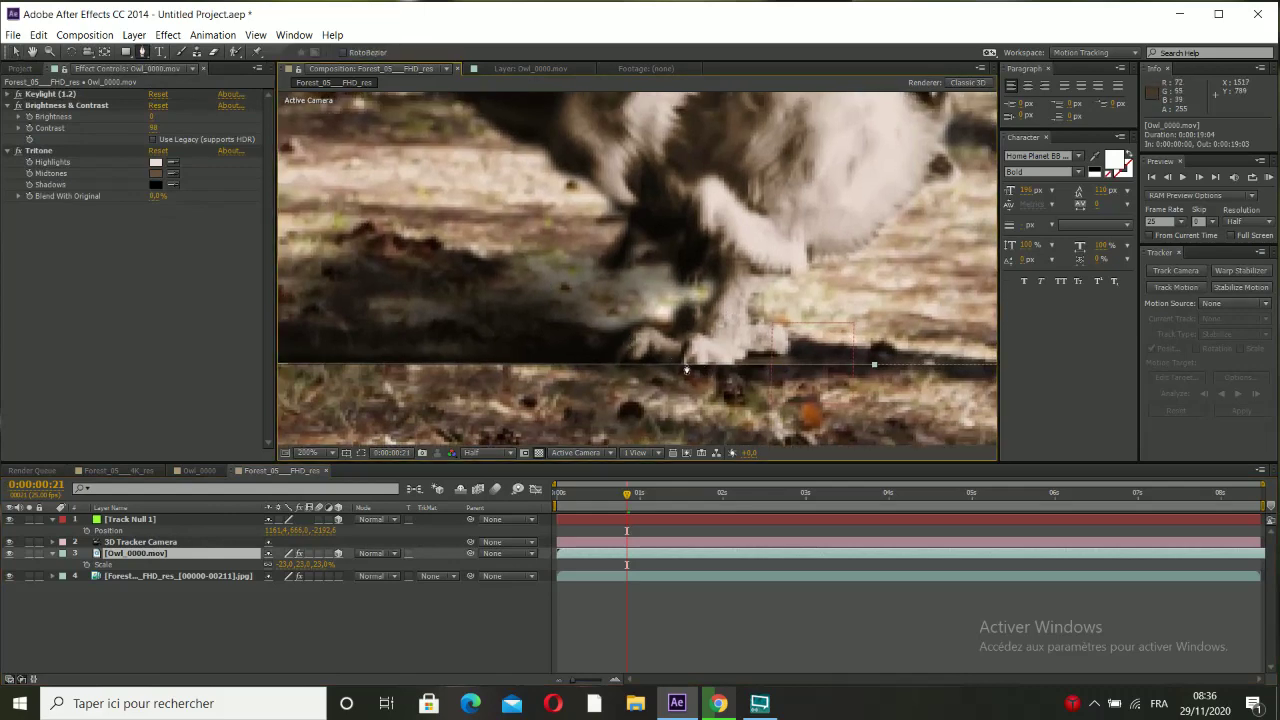
{"action": "left_click", "coordinate": [738, 385]}
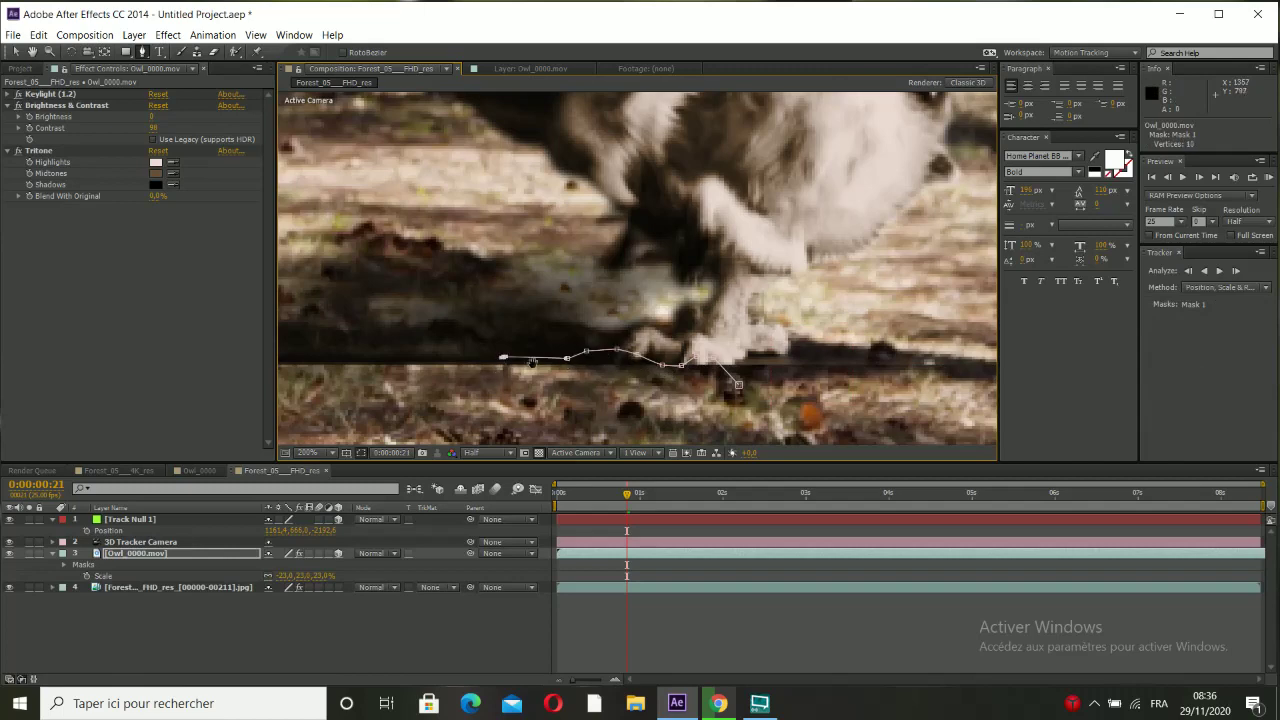
{"action": "left_click_drag", "start_coordinate": [531, 363], "coordinate": [740, 361]}
{"action": "left_click", "coordinate": [573, 333]}
{"action": "left_click_drag", "start_coordinate": [523, 329], "coordinate": [680, 330]}
{"action": "left_click", "coordinate": [665, 322]}
{"action": "mouse_move", "coordinate": [551, 316]}
{"action": "left_mouse_down"}
{"action": "mouse_move", "coordinate": [535, 311]}
{"action": "mouse_move", "coordinate": [590, 400]}
{"action": "mouse_move", "coordinate": [551, 337]}
{"action": "left_mouse_up"}
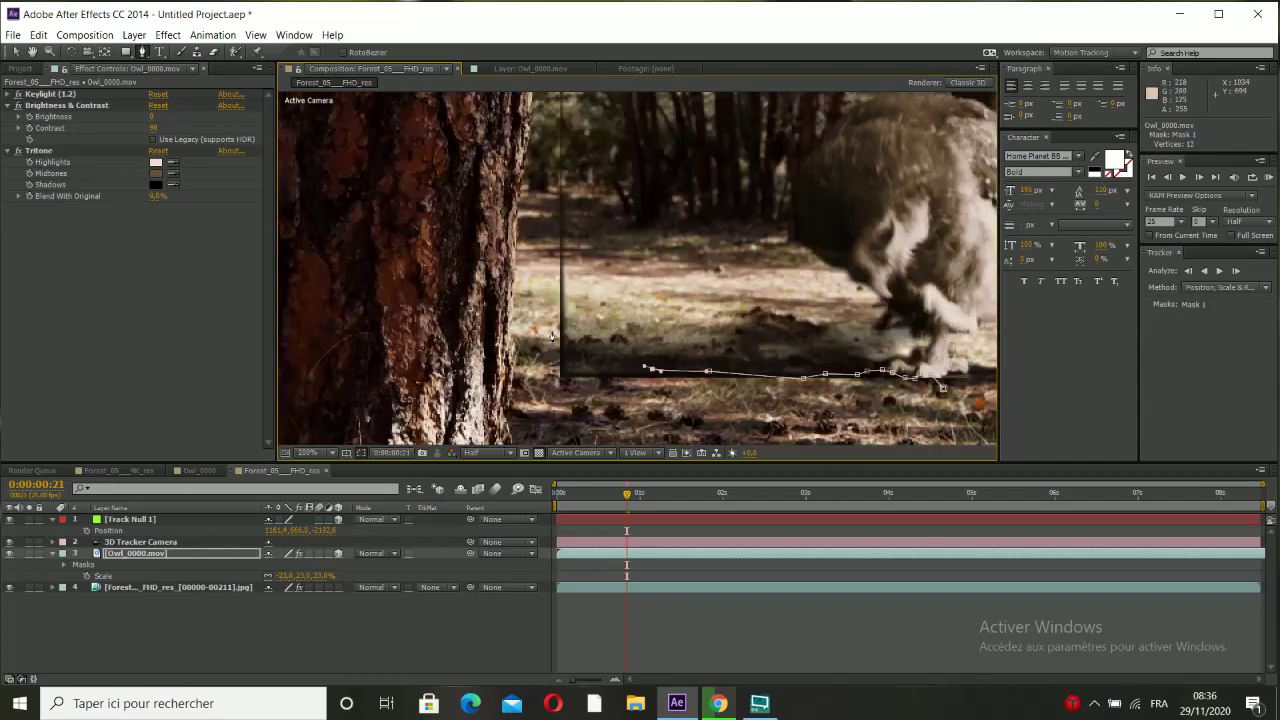
Close the owl layer's Pen mask around the area beside the tree trunk and the ground below the shadow, ending beneath the feet.
{"action": "left_click", "coordinate": [600, 242]}
{"action": "left_click", "coordinate": [532, 240]}
{"action": "left_click_drag", "start_coordinate": [528, 330], "coordinate": [447, 158]}
{"action": "left_click", "coordinate": [509, 338]}
{"action": "left_click", "coordinate": [705, 367]}
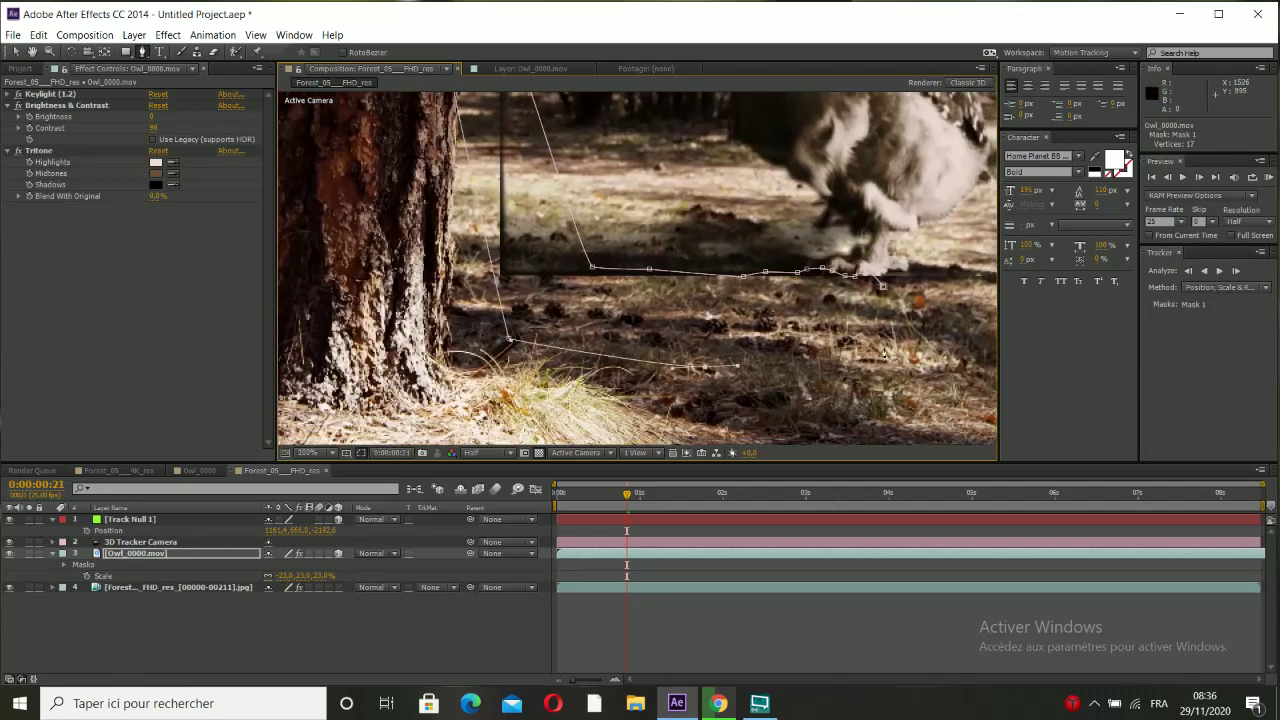
{"action": "left_click", "coordinate": [890, 345]}
{"action": "left_click_drag", "start_coordinate": [926, 336], "coordinate": [851, 349]}
{"action": "left_click", "coordinate": [877, 333]}
{"action": "left_click", "coordinate": [889, 291]}
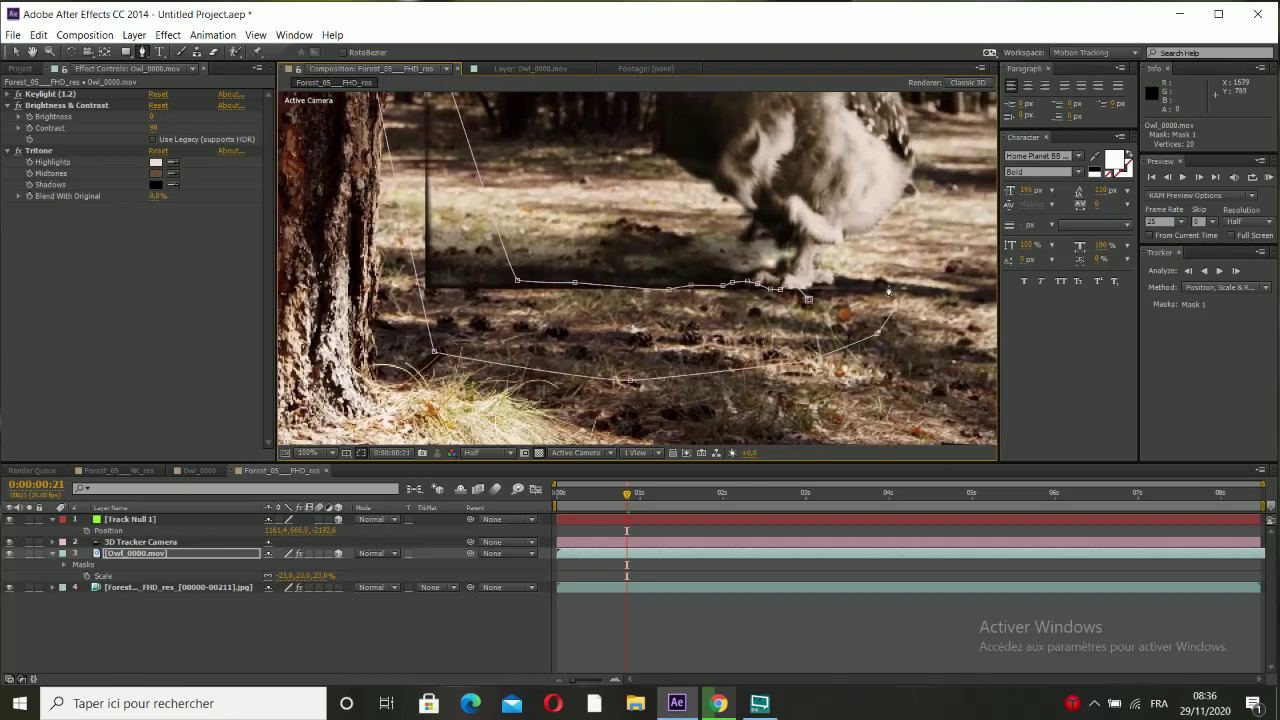
{"action": "left_click", "coordinate": [808, 299]}
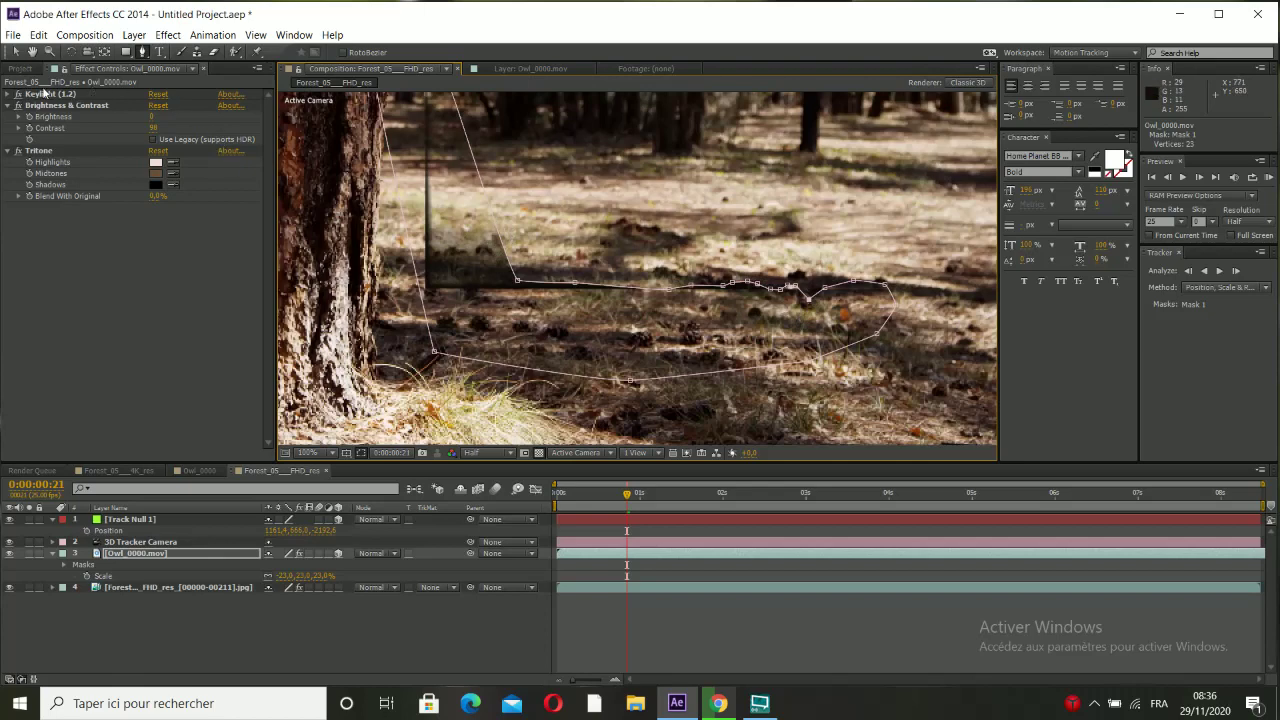
Reveal Mask 1 on the owl layer and invert it.
{"action": "left_click", "coordinate": [16, 52]}
{"action": "left_click", "coordinate": [144, 553]}
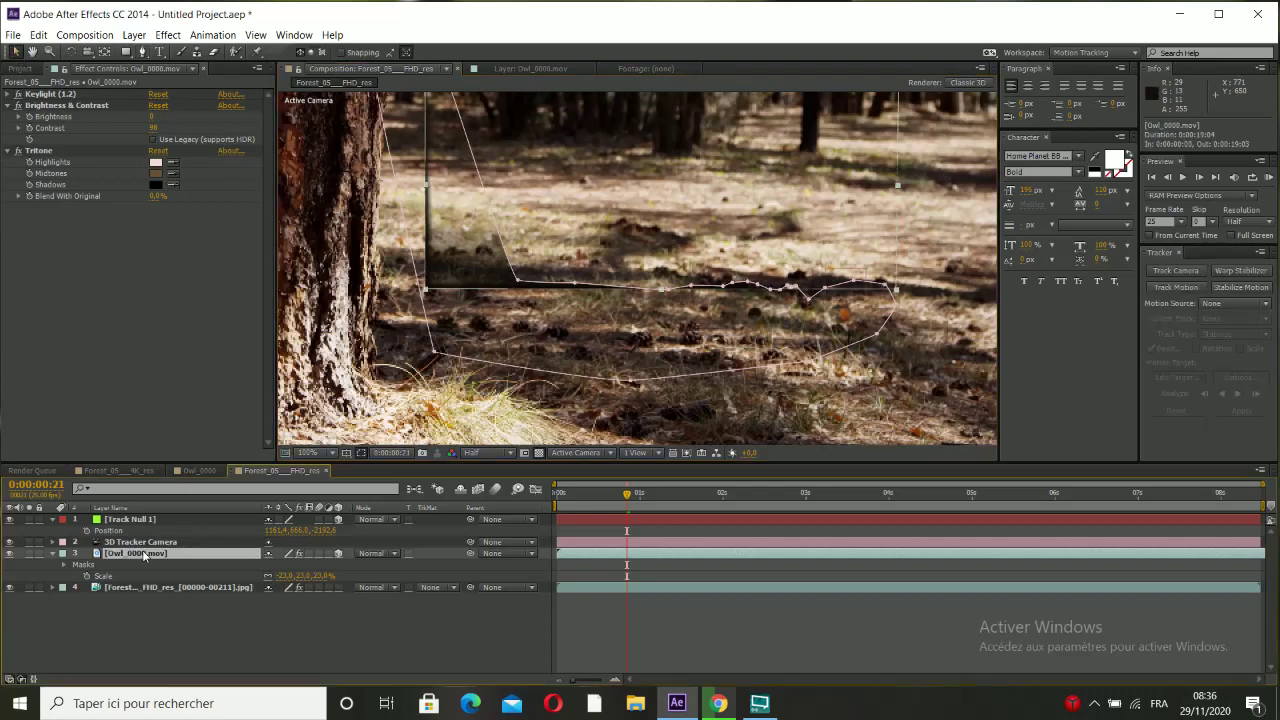
{"action": "key", "text": "m"}
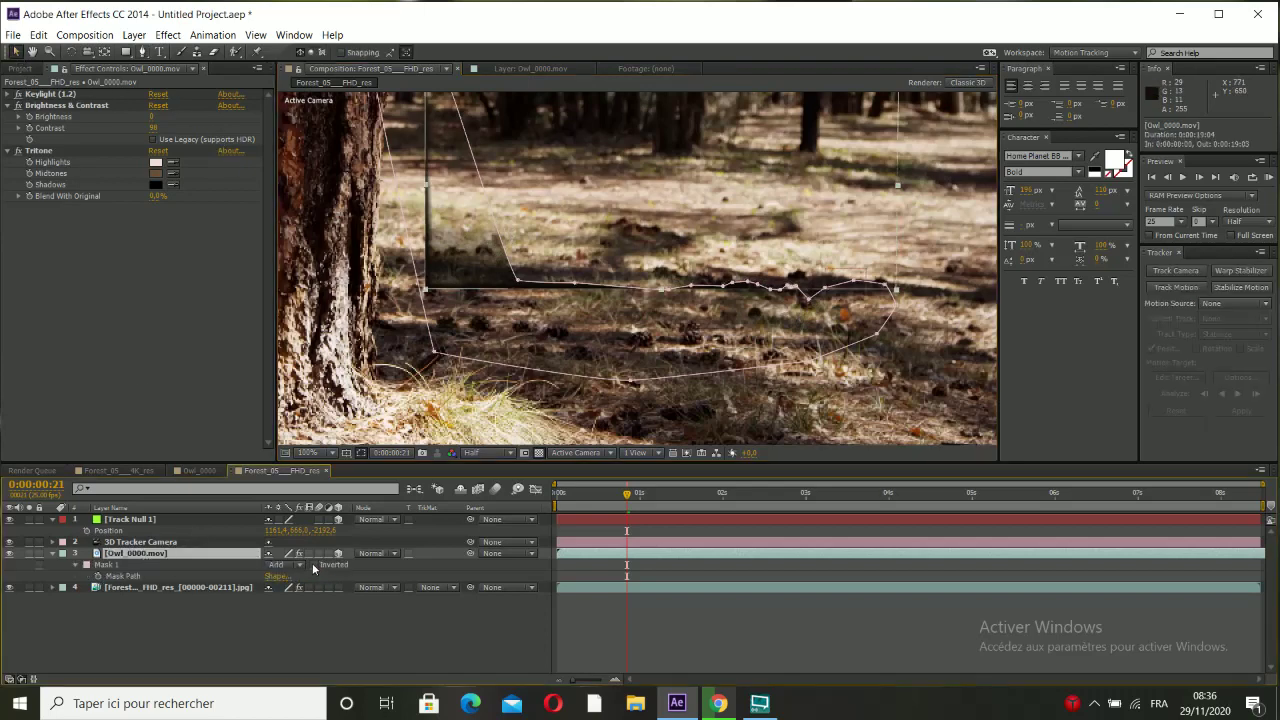
{"action": "left_click", "coordinate": [314, 565]}
Set the composition preview to Full resolution and reshape the mask vertices to follow the outline beneath the owl's claws.
{"action": "scroll", "coordinate": [652, 337], "scroll_direction": "up", "scroll_amount": 5}
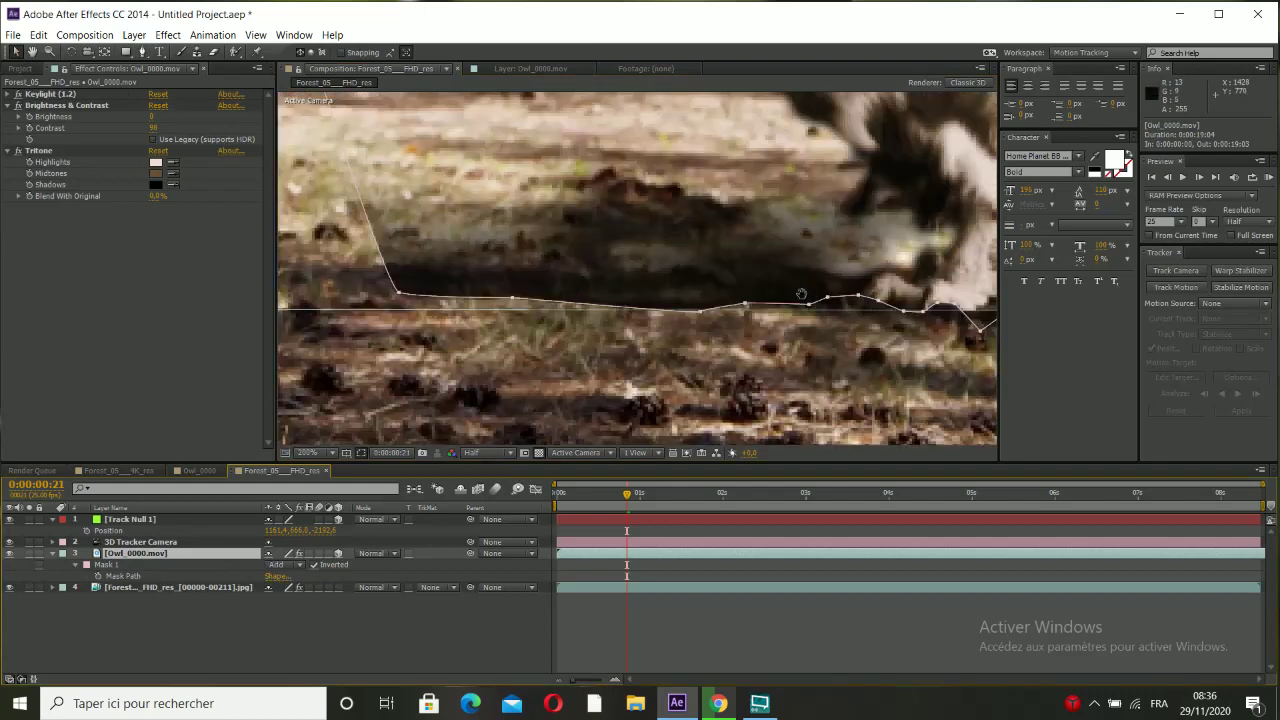
{"action": "left_click_drag", "start_coordinate": [653, 337], "coordinate": [604, 274]}
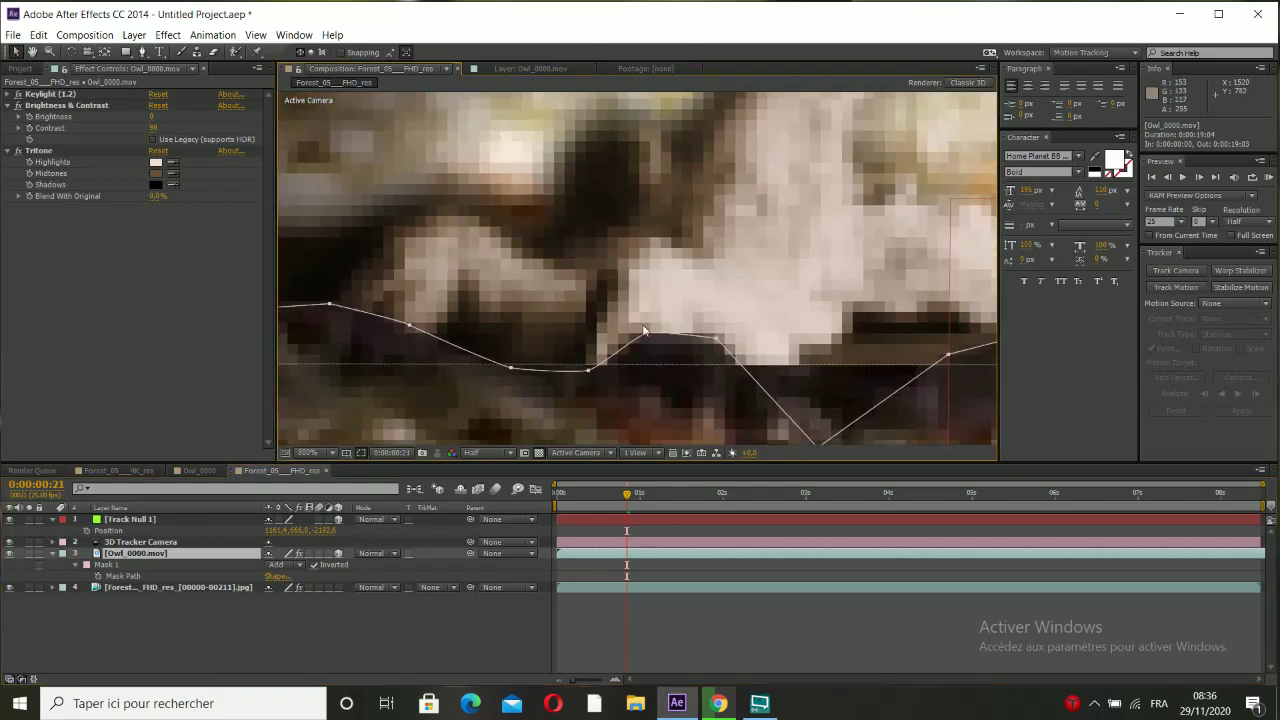
{"action": "left_click", "coordinate": [507, 452]}
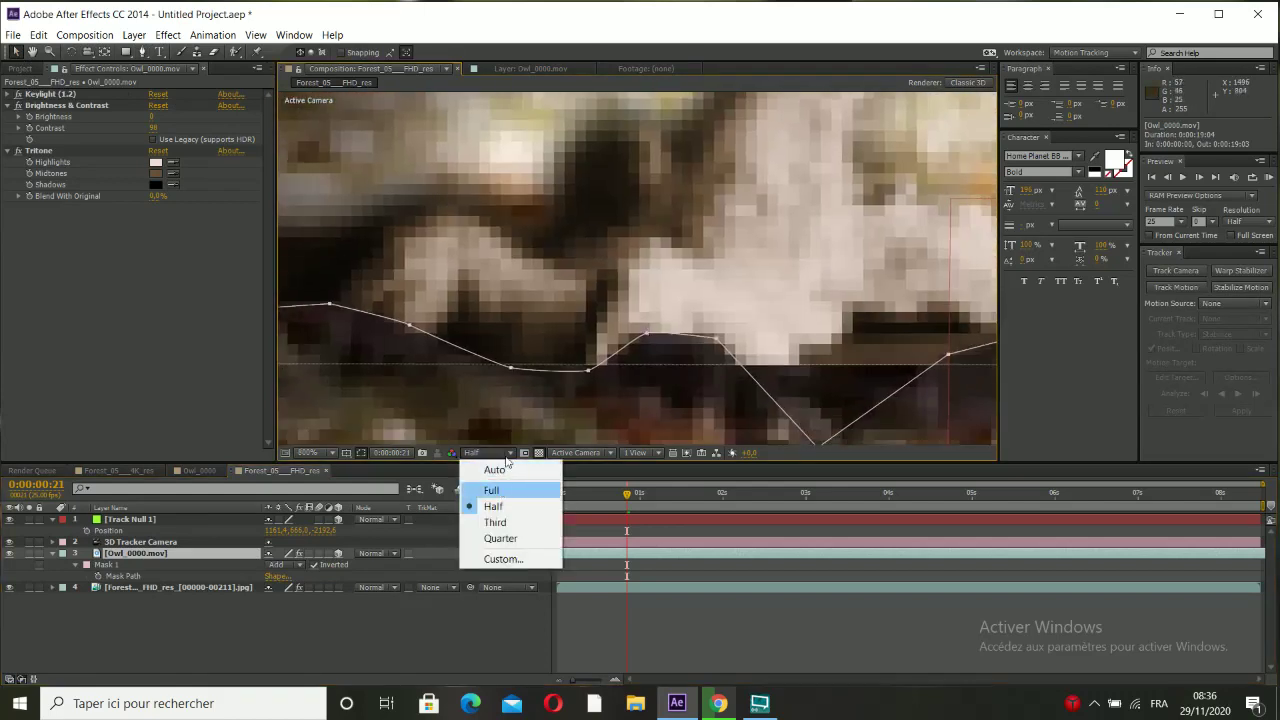
{"action": "left_click", "coordinate": [491, 489]}
{"action": "left_click_drag", "start_coordinate": [647, 334], "coordinate": [649, 341]}
{"action": "left_click_drag", "start_coordinate": [800, 432], "coordinate": [785, 284]}
{"action": "scroll", "coordinate": [718, 293], "scroll_direction": "left", "scroll_amount": 5}
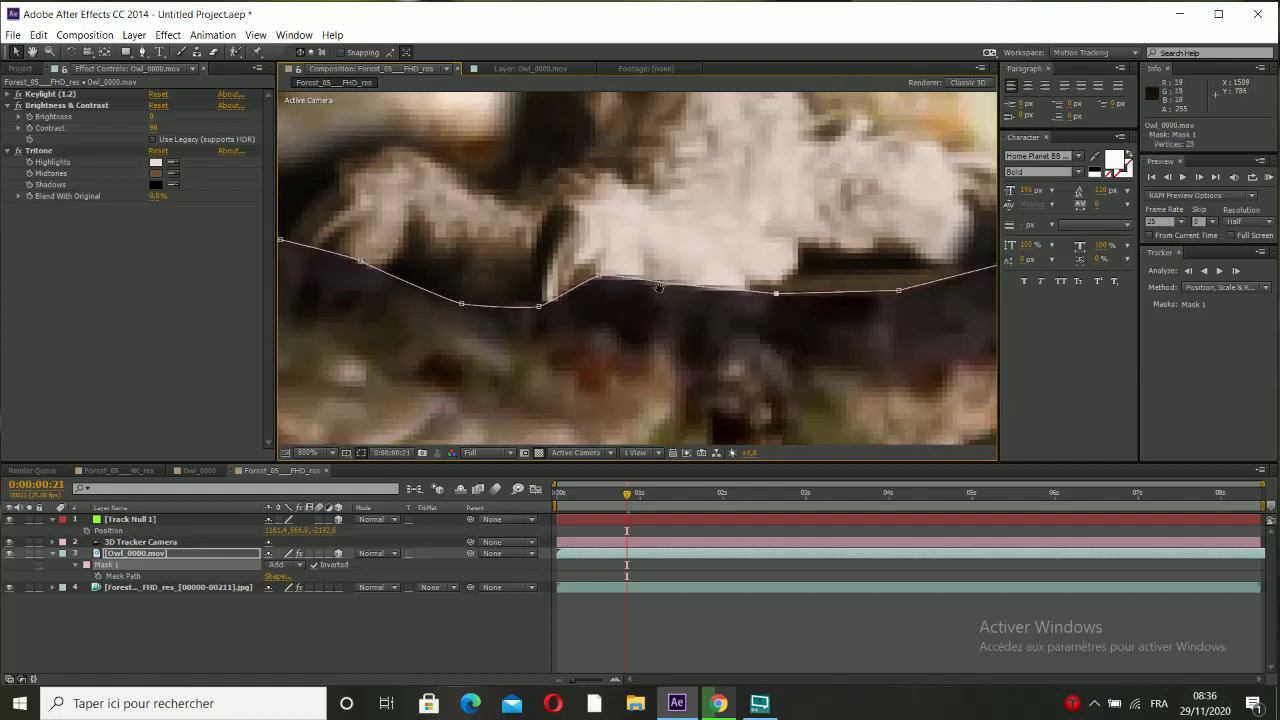
{"action": "left_click_drag", "start_coordinate": [567, 242], "coordinate": [585, 211]}
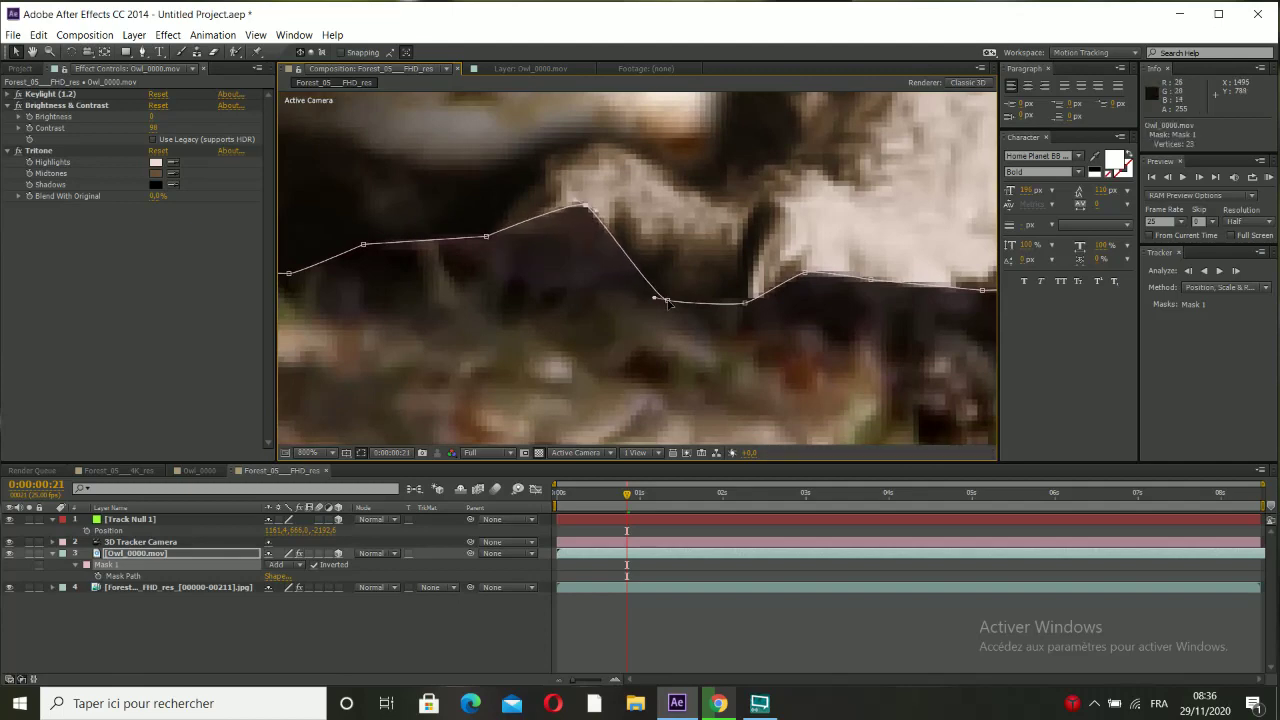
{"action": "left_click_drag", "start_coordinate": [668, 300], "coordinate": [805, 250]}
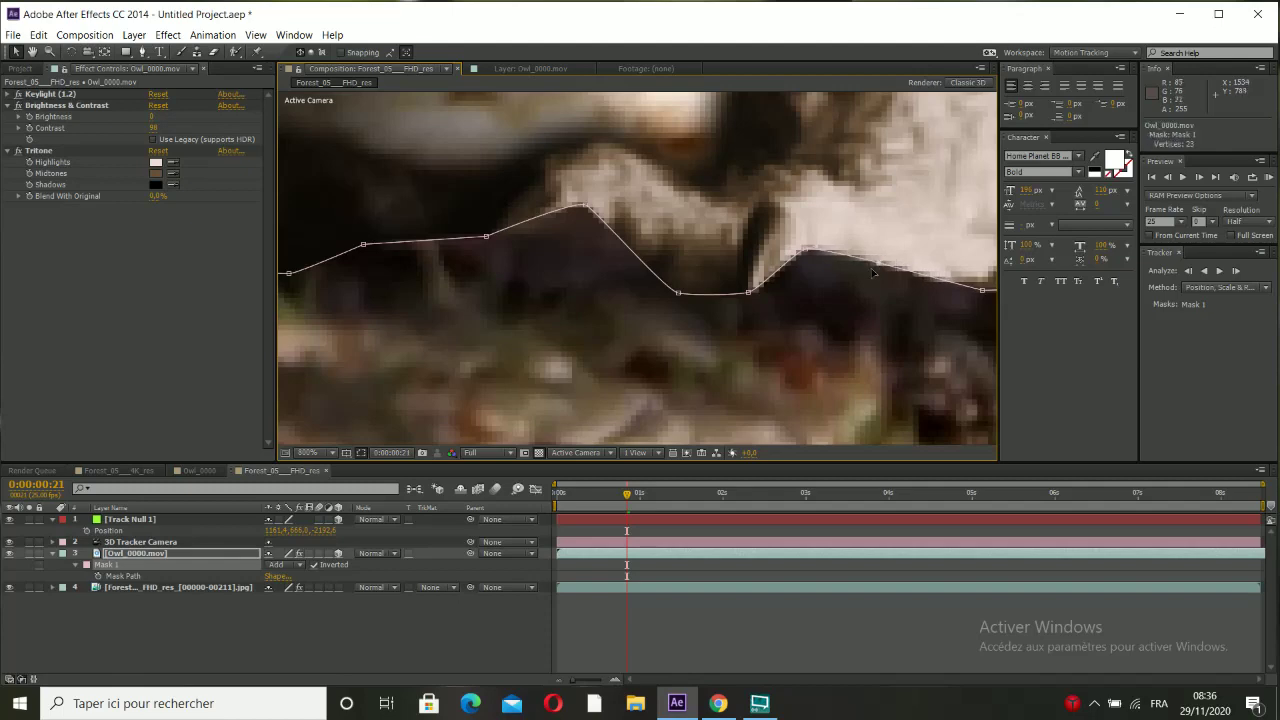
Reveal all of Mask 1's properties on the owl layer and try a uniform Mask Feather along the shadow edge.
{"action": "scroll", "coordinate": [871, 268], "scroll_direction": "down", "scroll_amount": 6}
{"action": "scroll", "coordinate": [856, 274], "scroll_direction": "down", "scroll_amount": 2}
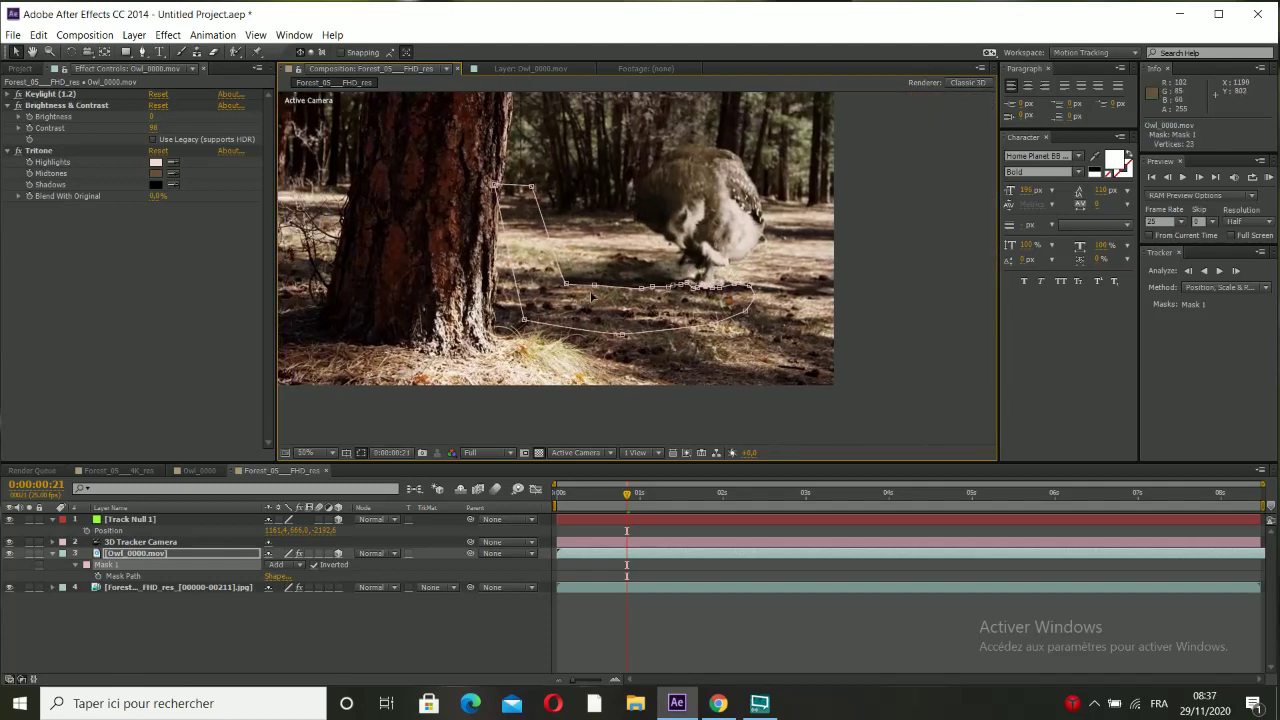
{"action": "scroll", "coordinate": [596, 292], "scroll_direction": "up", "scroll_amount": 3}
{"action": "scroll", "coordinate": [566, 298], "scroll_direction": "up", "scroll_amount": 2}
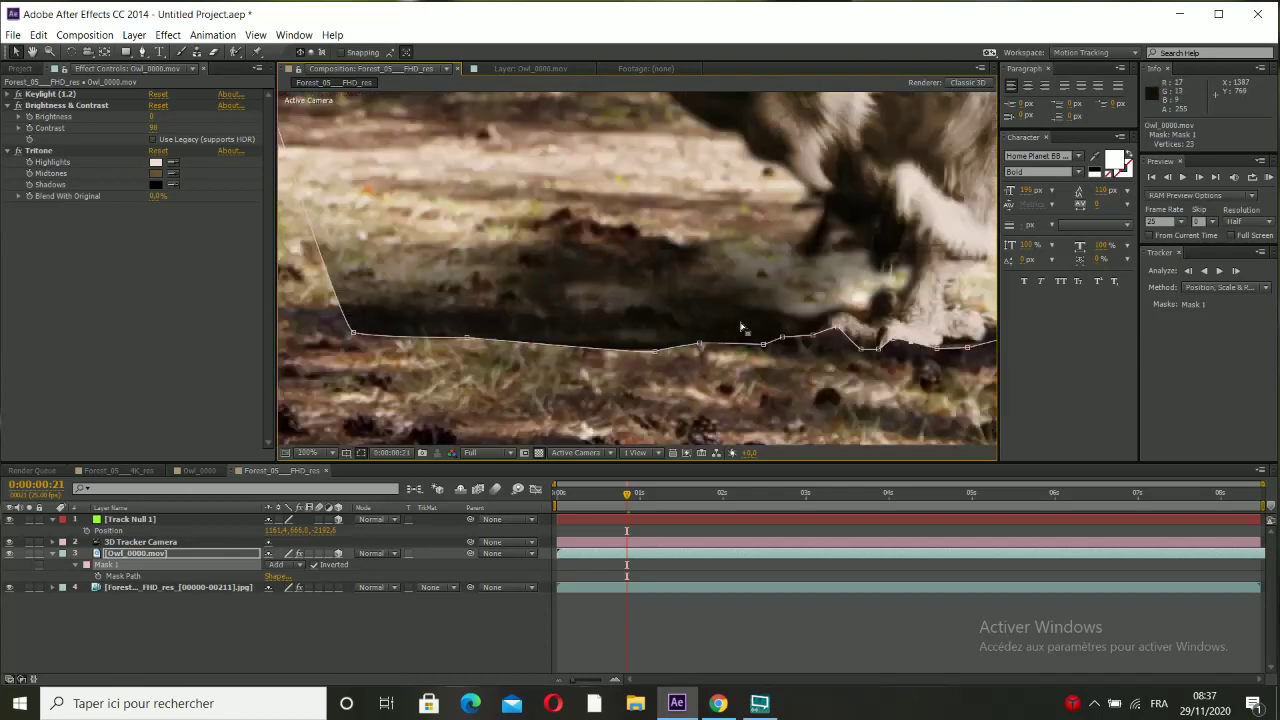
{"action": "left_click", "coordinate": [122, 555]}
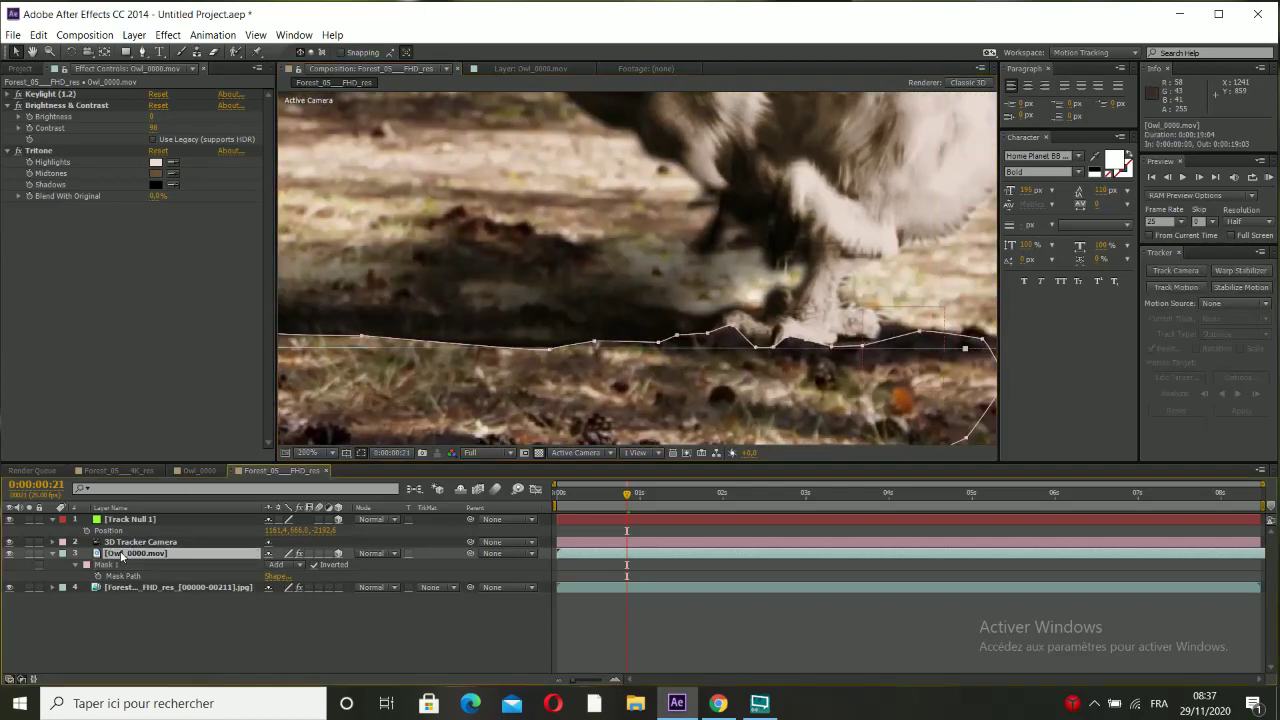
{"action": "key", "text": "m"}
{"action": "key", "text": "m"}
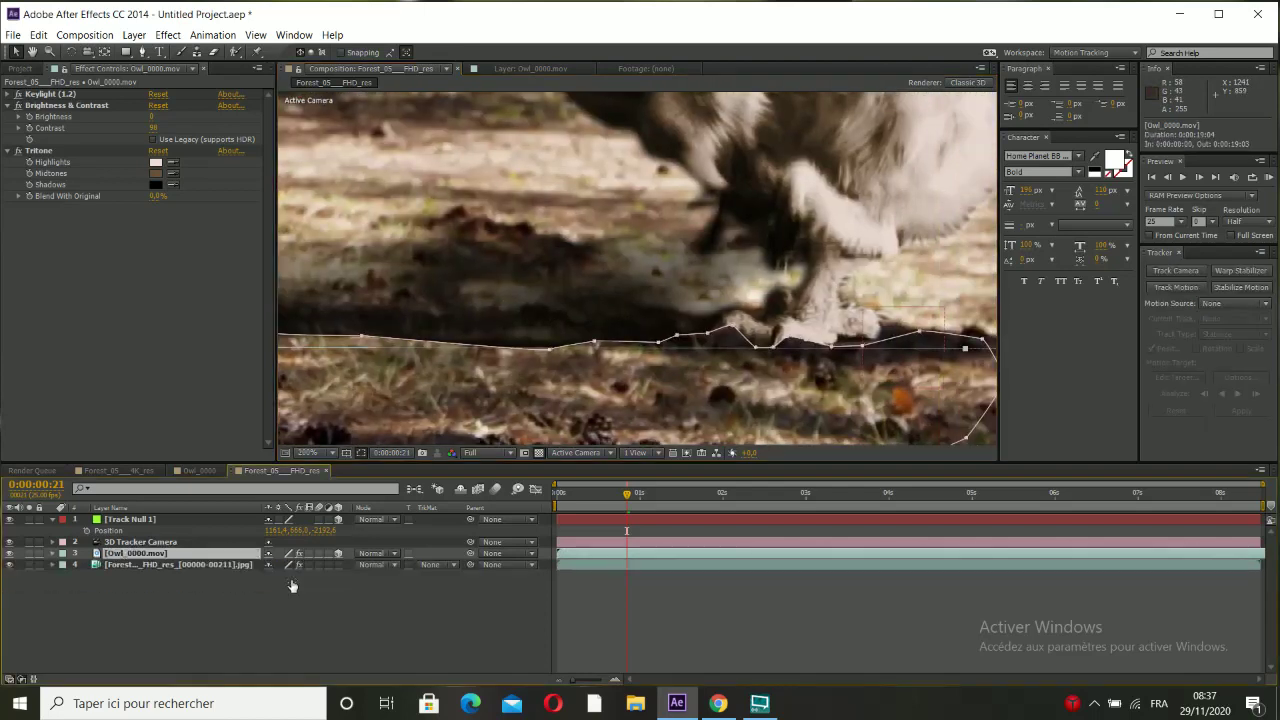
{"action": "key", "text": "m"}
{"action": "mouse_move", "coordinate": [291, 592]}
{"action": "left_mouse_down"}
{"action": "mouse_move", "coordinate": [346, 586]}
{"action": "mouse_move", "coordinate": [272, 578]}
{"action": "left_mouse_up"}
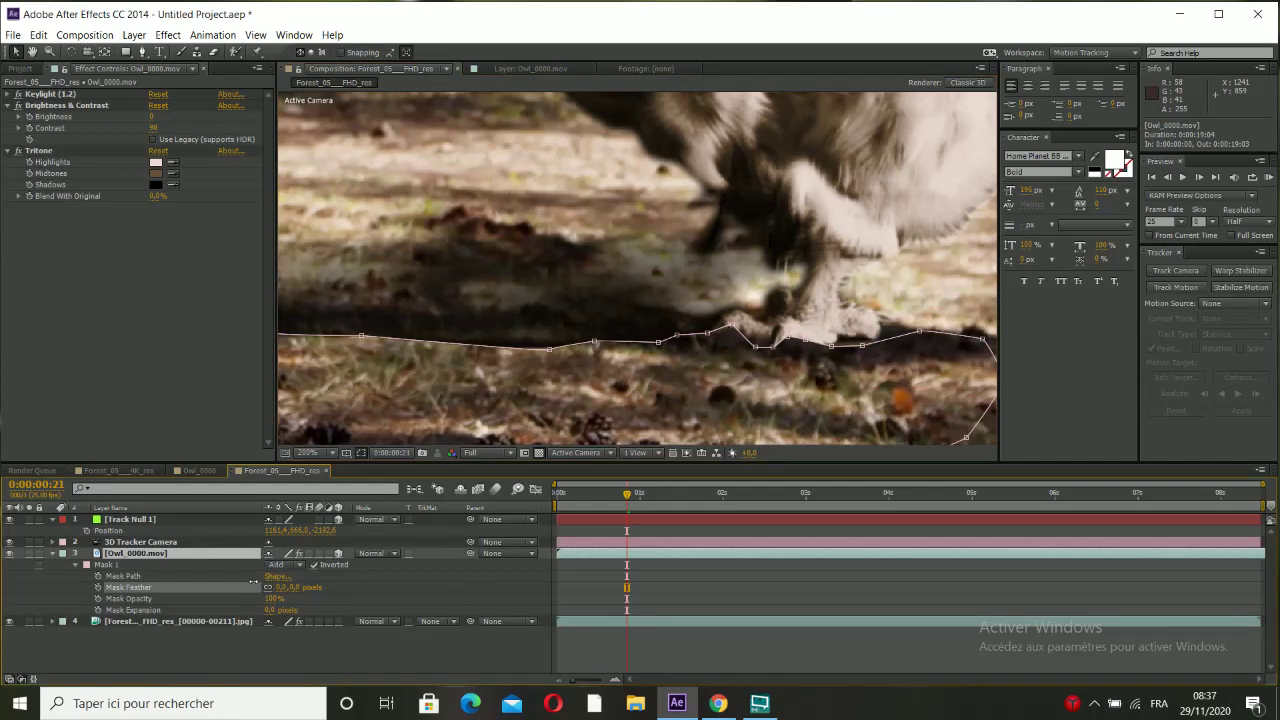
{"action": "left_click_drag", "start_coordinate": [437, 310], "coordinate": [518, 295]}
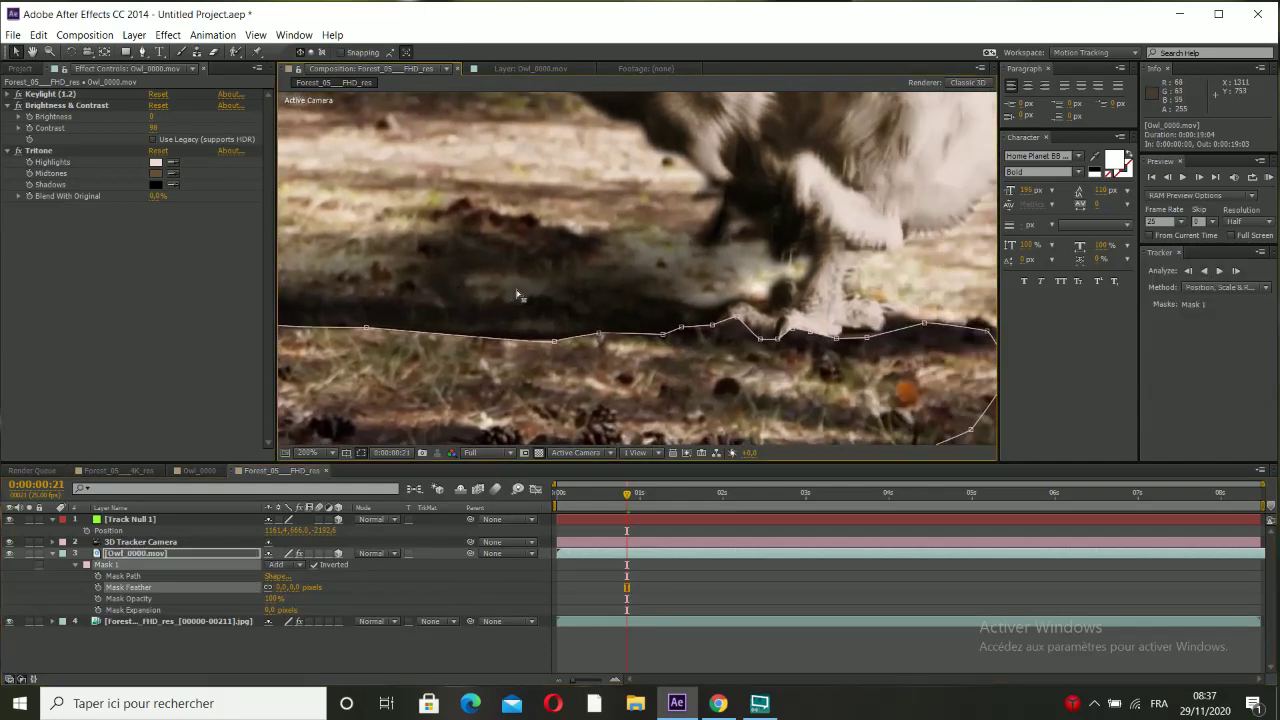
Use the Mask Feather Tool to add four feather points along the shadow's lower edge and on the mask's right side.
{"action": "left_click", "coordinate": [144, 57]}
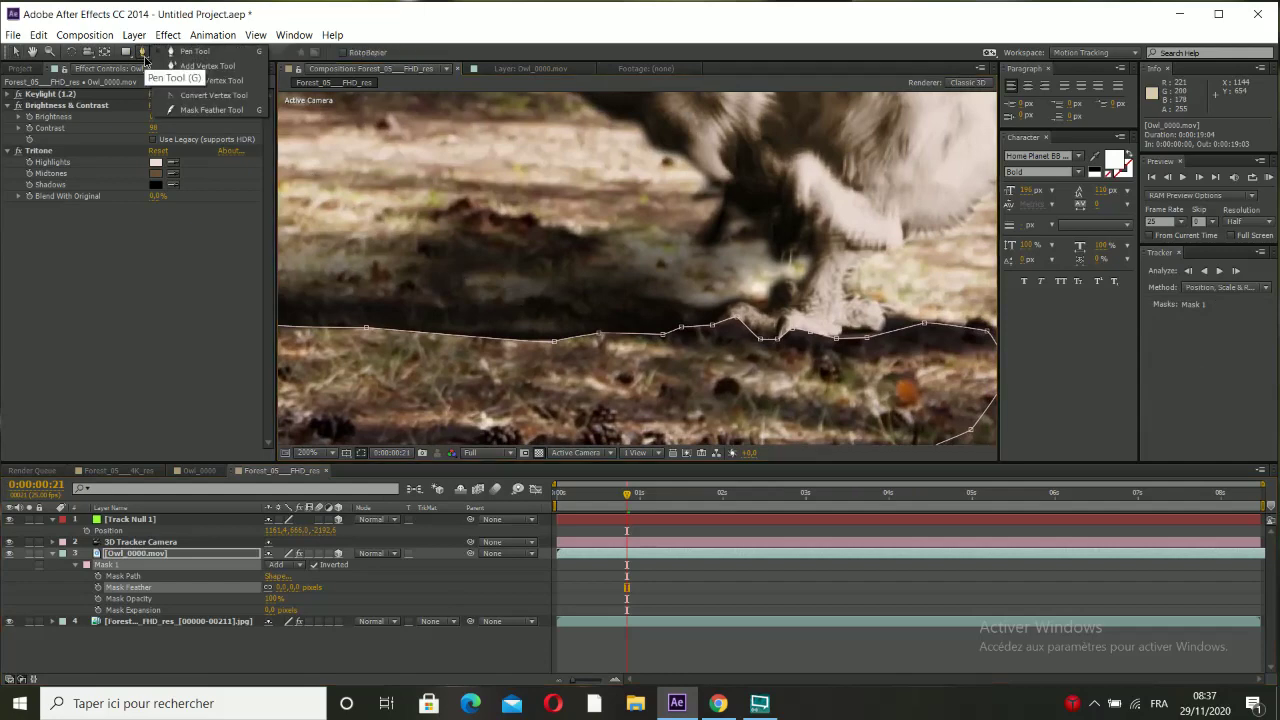
{"action": "left_click", "coordinate": [198, 110]}
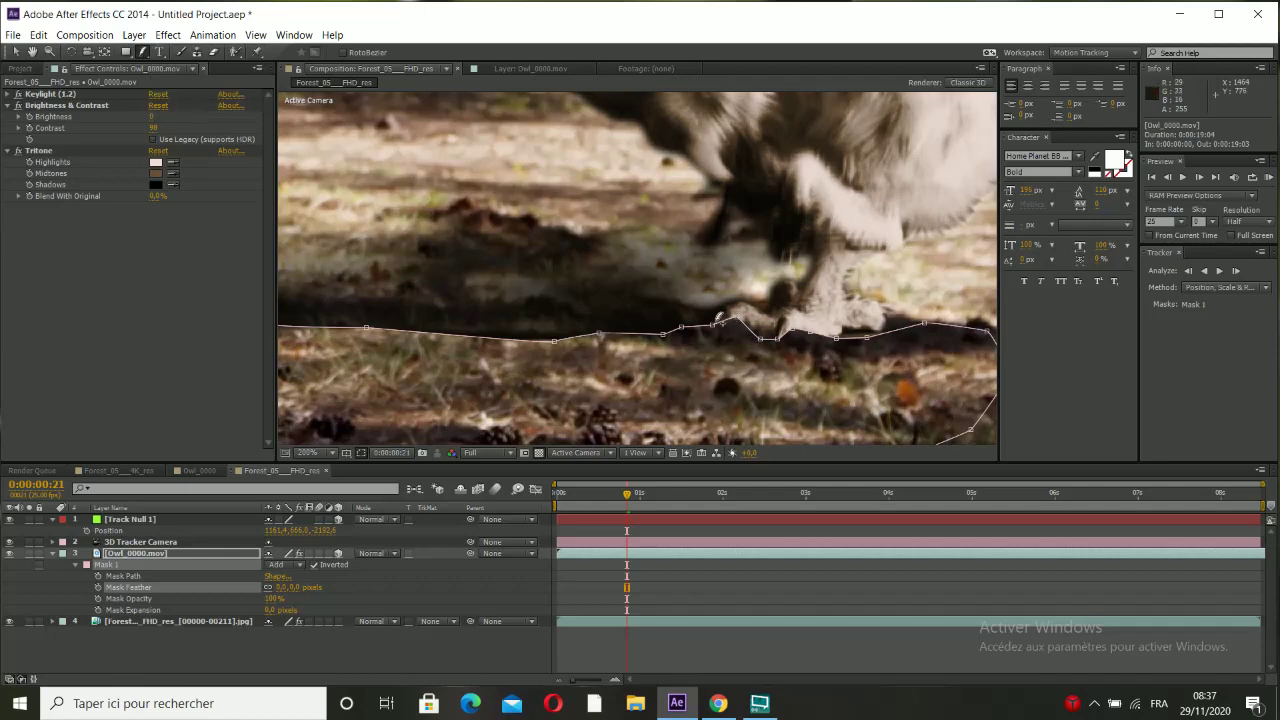
{"action": "left_click", "coordinate": [719, 321]}
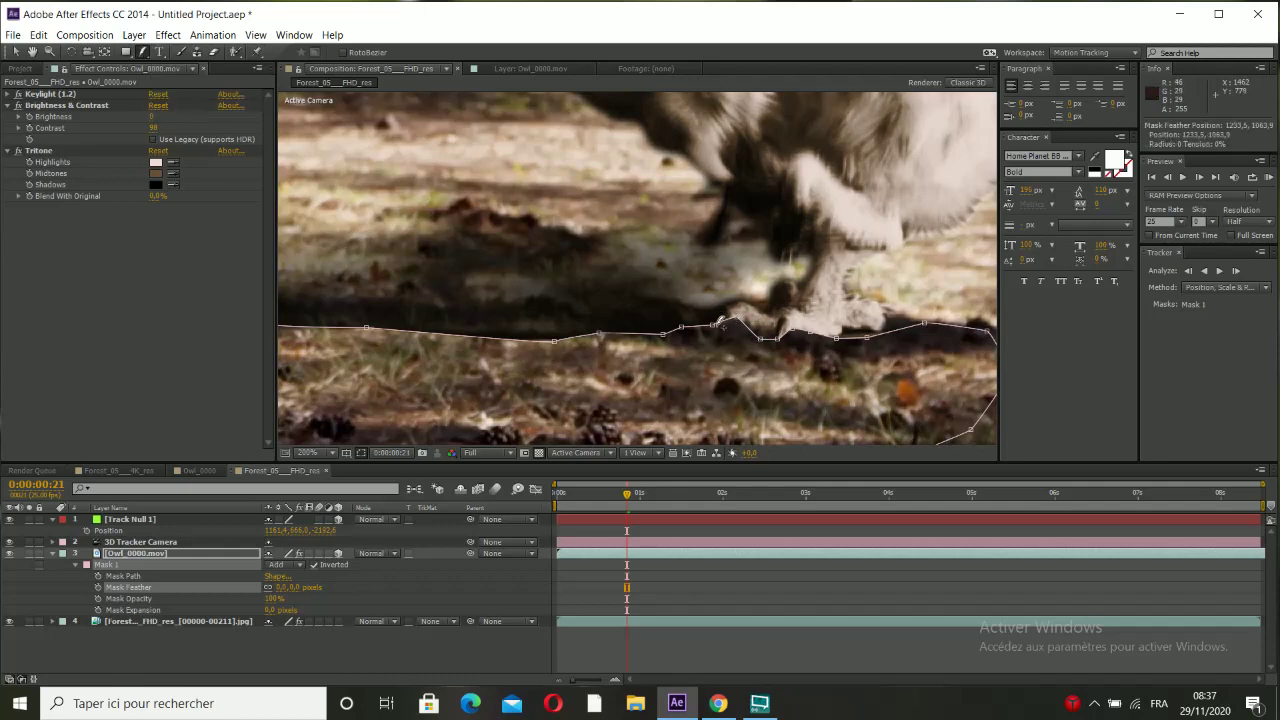
{"action": "left_click_drag", "start_coordinate": [638, 332], "coordinate": [590, 332]}
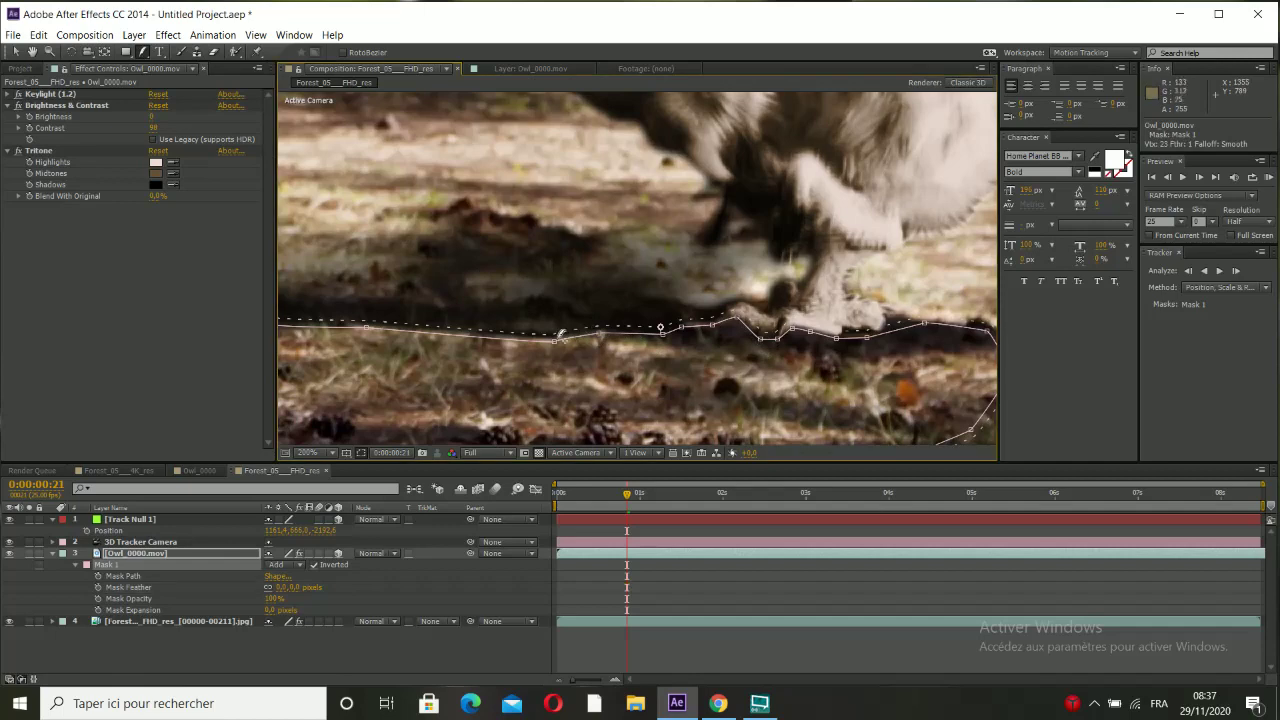
{"action": "left_click", "coordinate": [554, 336]}
{"action": "left_click_drag", "start_coordinate": [816, 351], "coordinate": [673, 290]}
{"action": "left_click", "coordinate": [783, 262]}
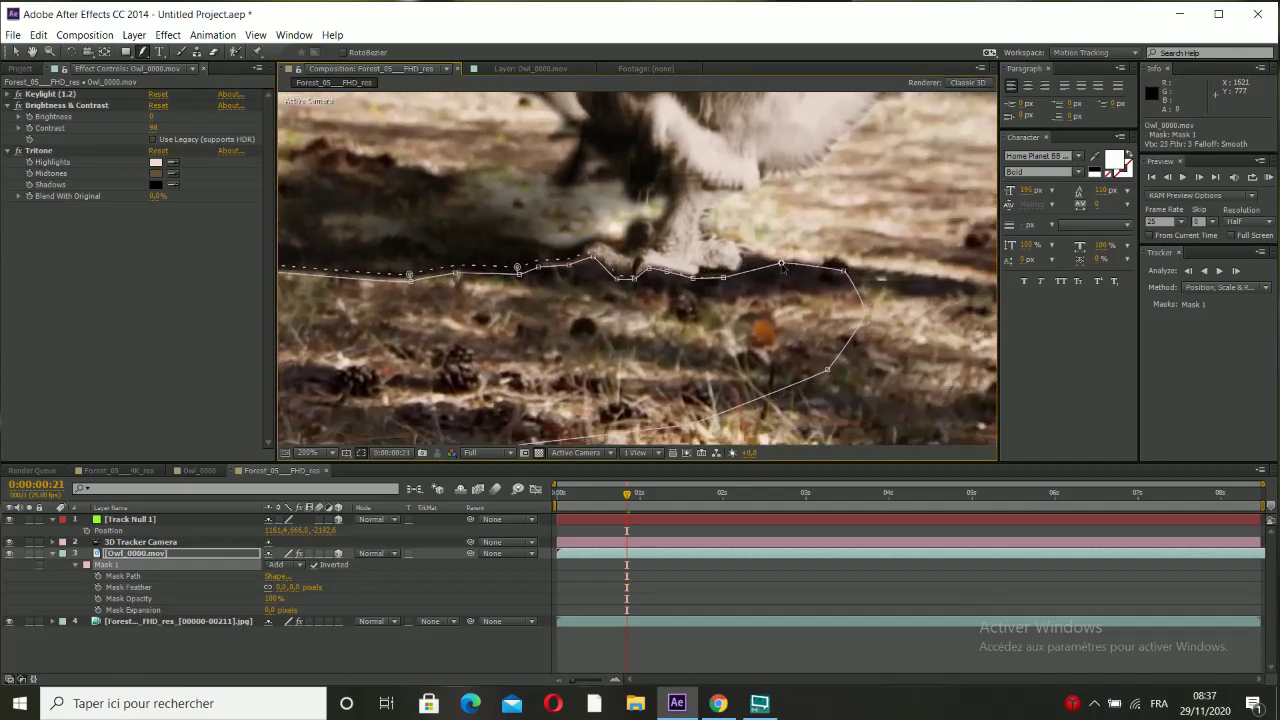
{"action": "left_click", "coordinate": [829, 369]}
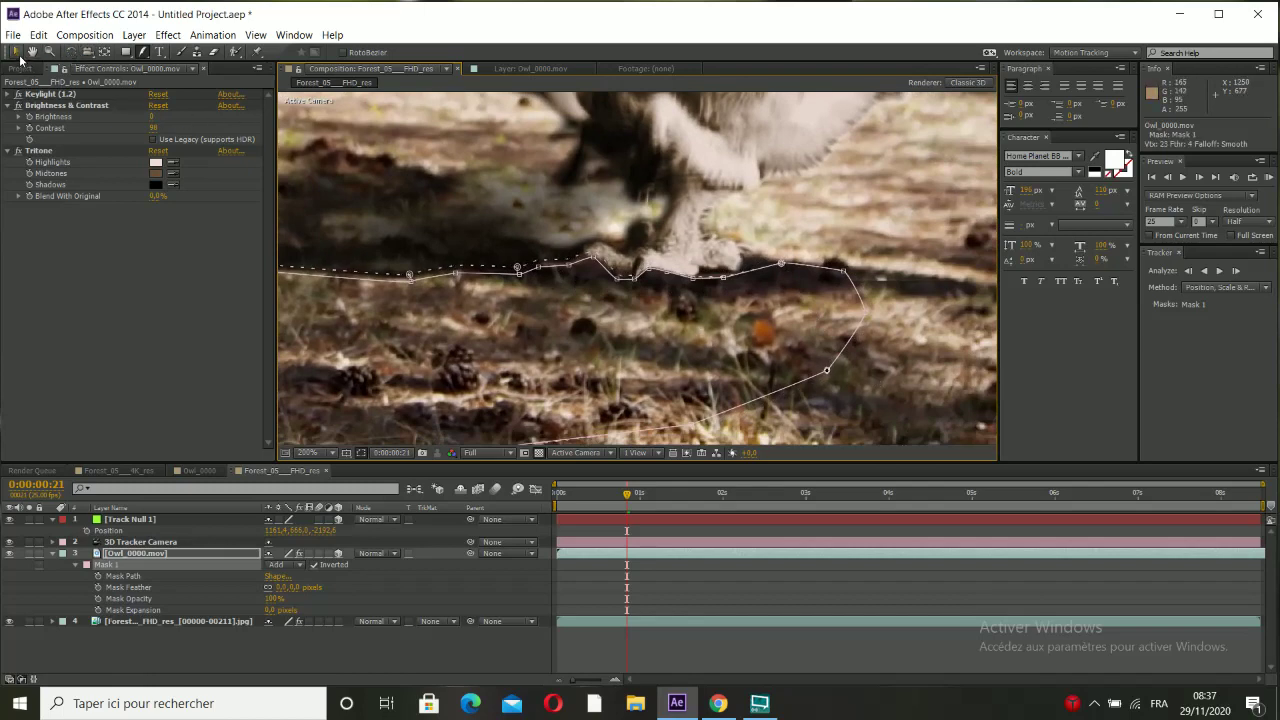
Pull the feather point near the foot close to the mask edge and extend the next one well up into the shadow.
{"action": "left_click", "coordinate": [15, 51]}
{"action": "scroll", "coordinate": [606, 350], "scroll_direction": "up", "scroll_amount": 1}
{"action": "scroll", "coordinate": [621, 318], "scroll_direction": "up", "scroll_amount": 1}
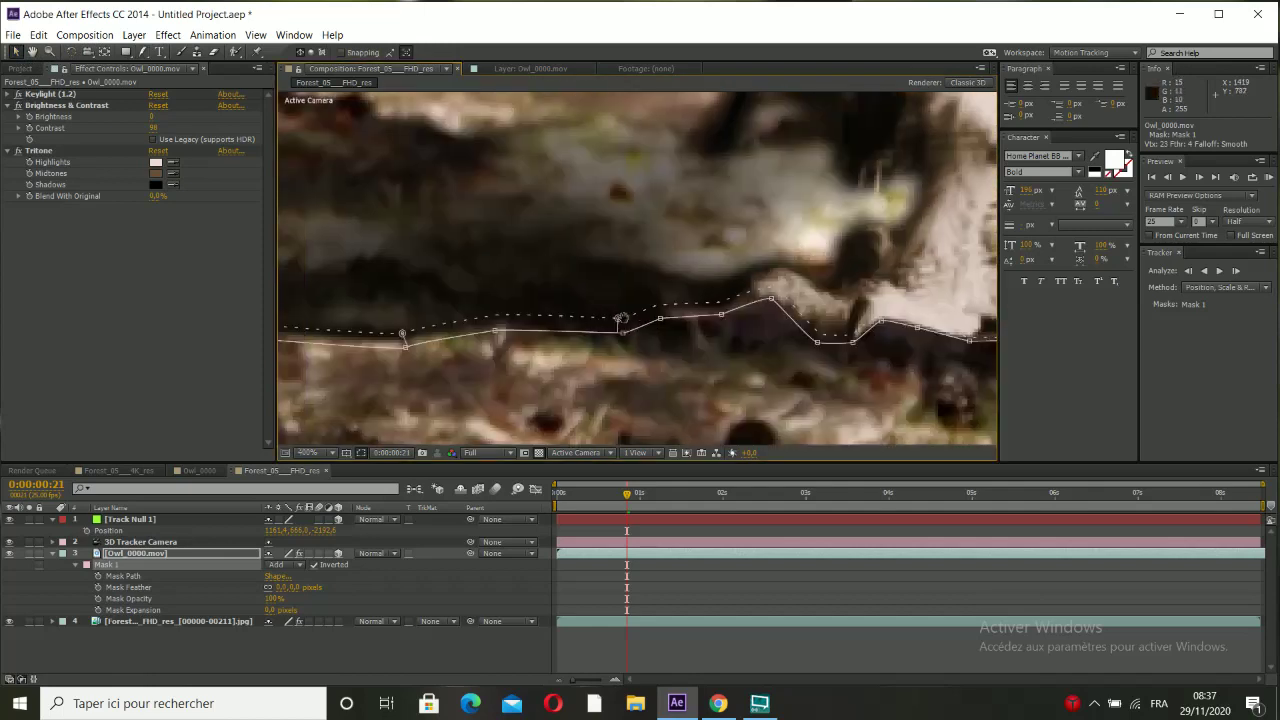
{"action": "left_click_drag", "start_coordinate": [621, 318], "coordinate": [654, 334]}
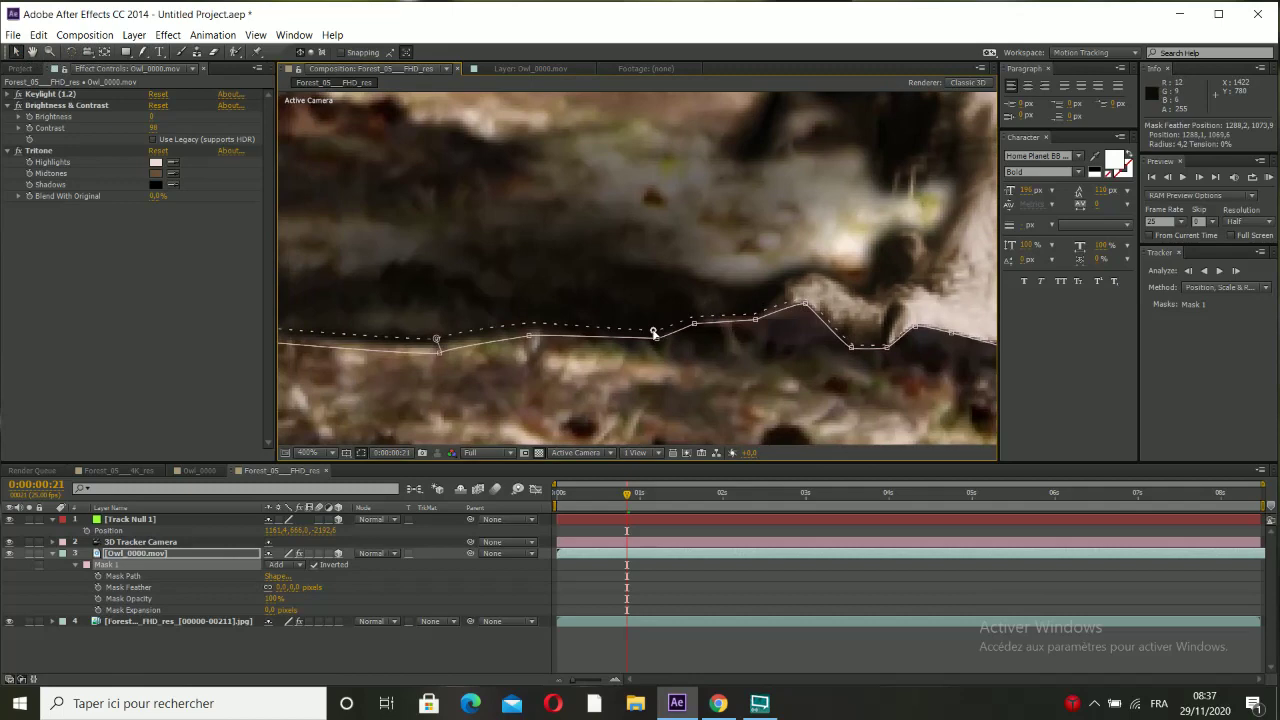
{"action": "left_click_drag", "start_coordinate": [527, 338], "coordinate": [633, 334]}
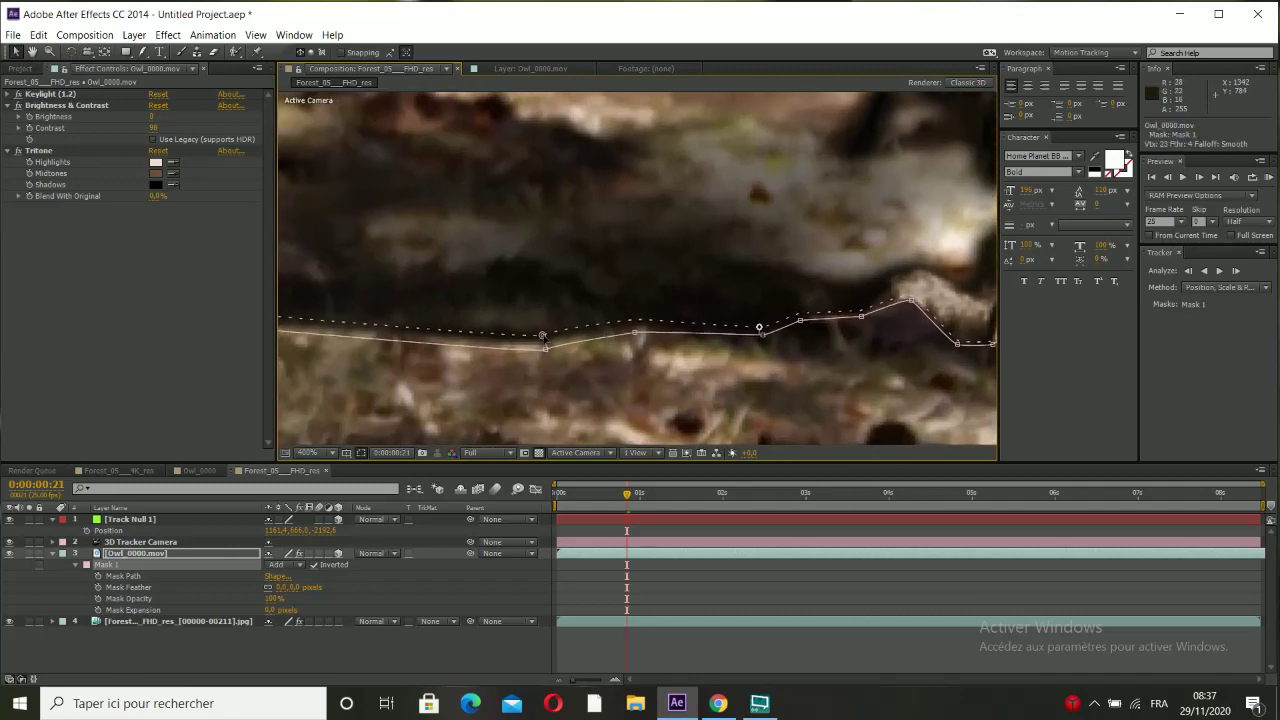
{"action": "left_click_drag", "start_coordinate": [542, 336], "coordinate": [509, 244]}
{"action": "scroll", "coordinate": [640, 302], "scroll_direction": "down", "scroll_amount": 1}
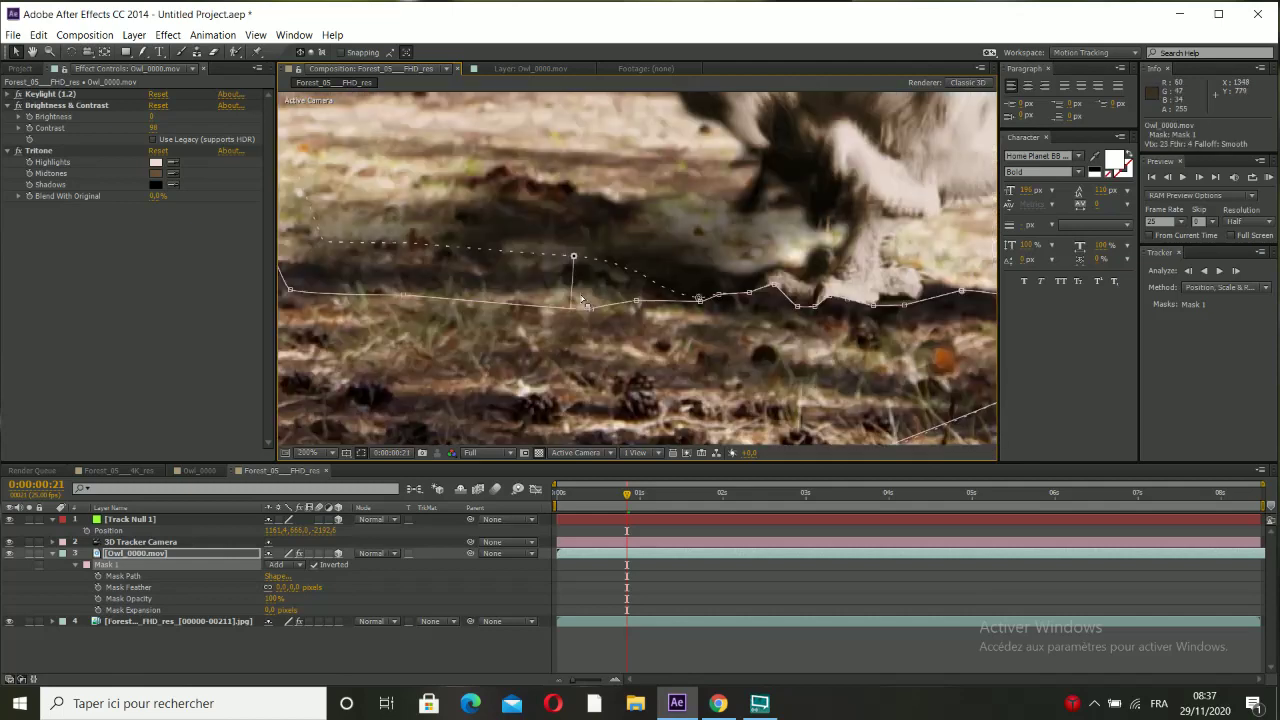
Move the mask's upper-left vertex outward onto the tree trunk to widen the masked area beside the shadow.
{"action": "left_click_drag", "start_coordinate": [620, 297], "coordinate": [875, 279]}
{"action": "scroll", "coordinate": [517, 268], "scroll_direction": "down", "scroll_amount": 3}
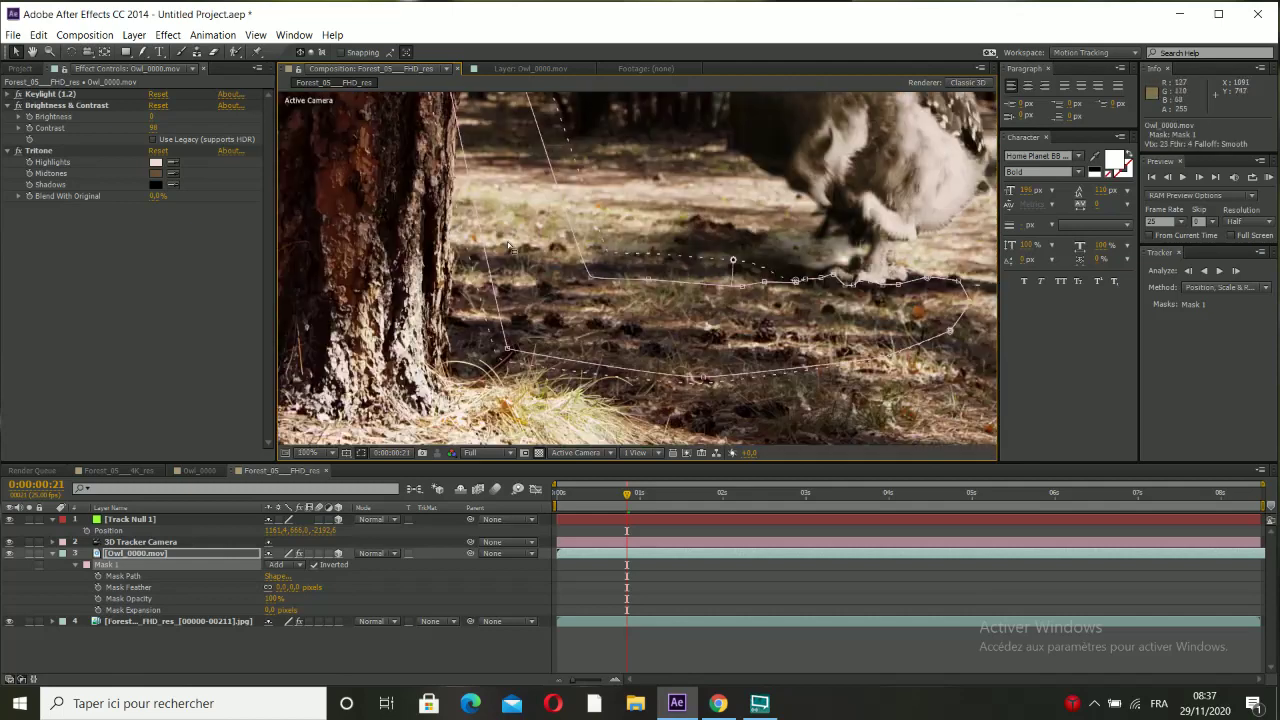
{"action": "left_click_drag", "start_coordinate": [510, 155], "coordinate": [576, 207]}
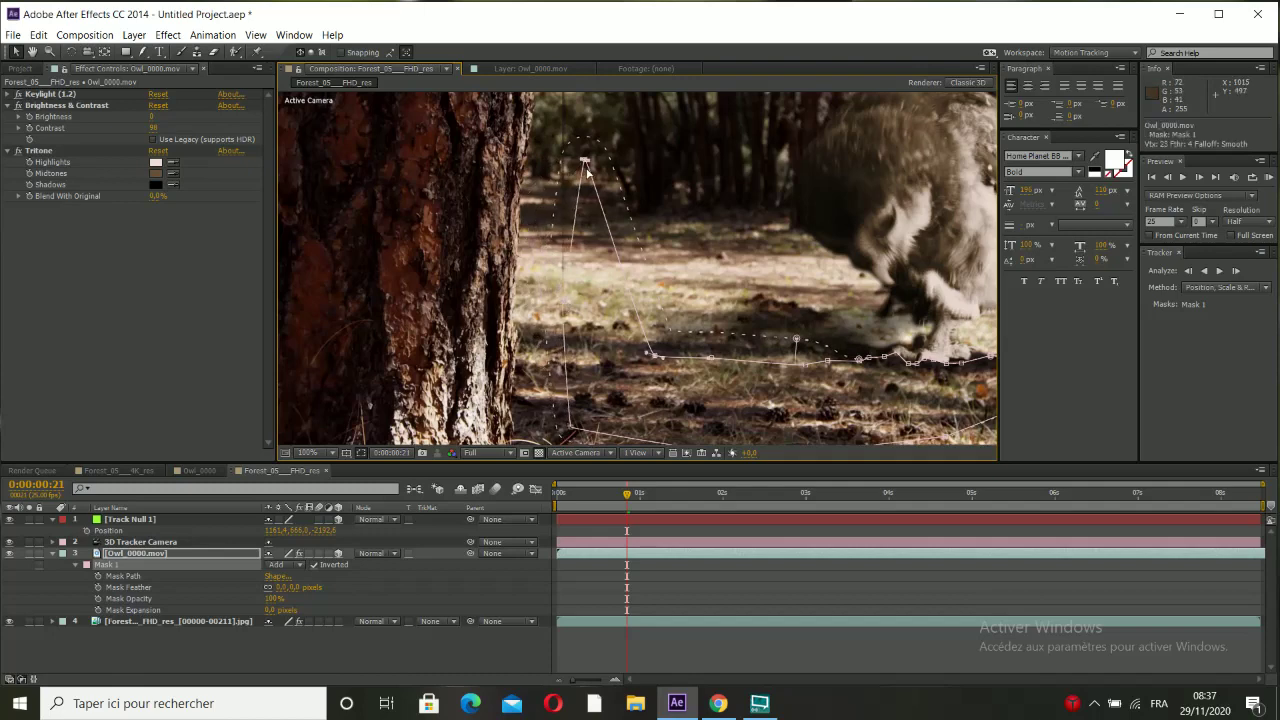
{"action": "left_click_drag", "start_coordinate": [564, 302], "coordinate": [448, 225]}
{"action": "left_click_drag", "start_coordinate": [643, 339], "coordinate": [610, 264]}
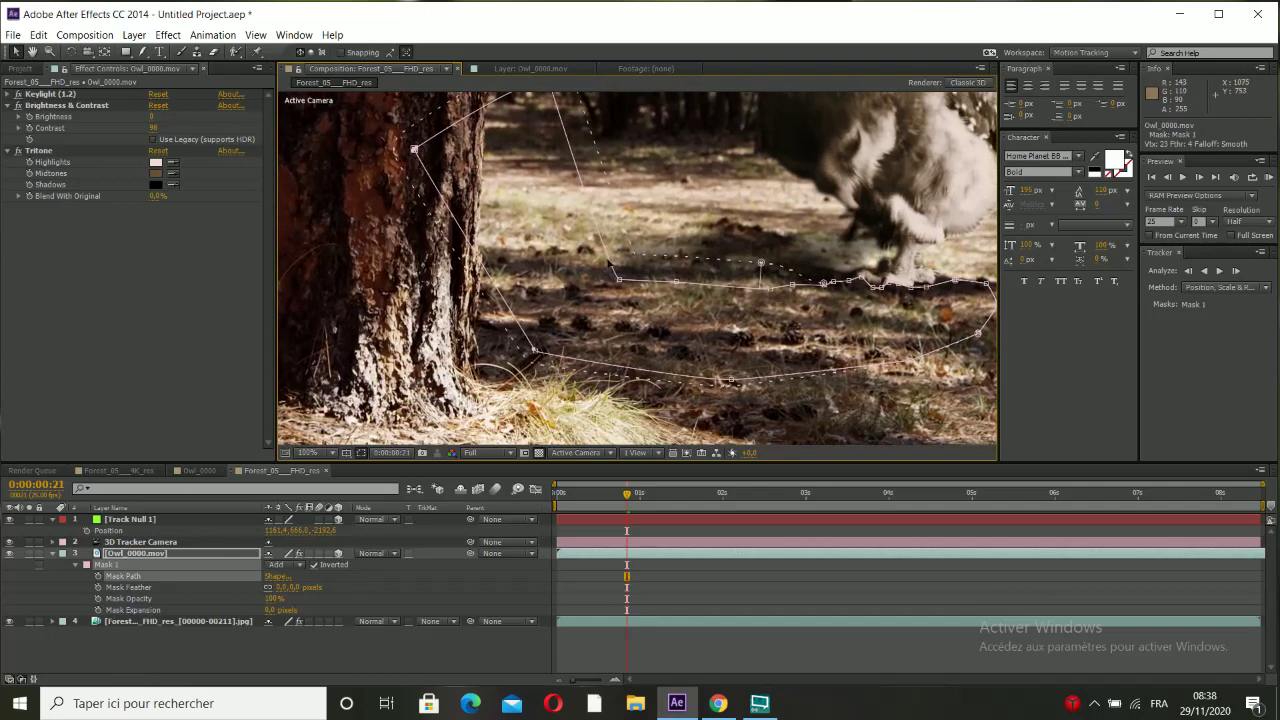
Pull the feather point at the mask's lower-right corner outward to a feather radius of about 10.7.
{"action": "scroll", "coordinate": [608, 264], "scroll_direction": "down", "scroll_amount": 2}
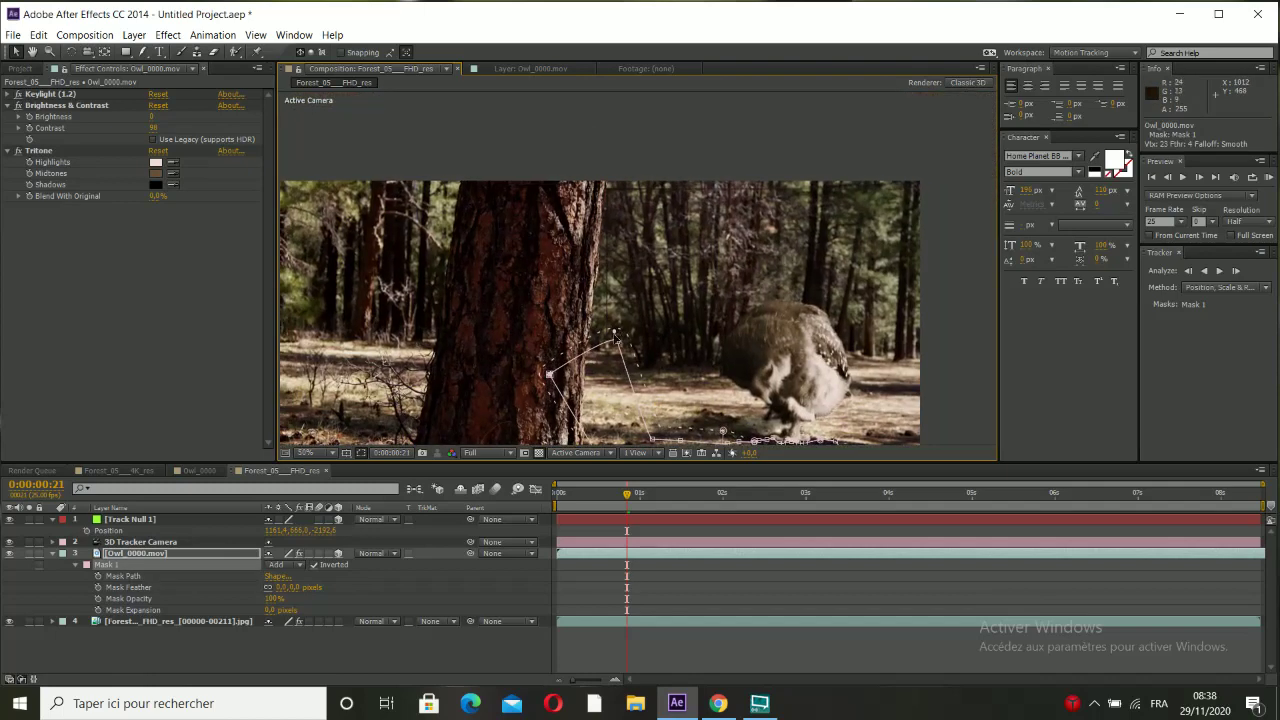
{"action": "left_click_drag", "start_coordinate": [655, 352], "coordinate": [617, 258]}
{"action": "scroll", "coordinate": [764, 268], "scroll_direction": "up", "scroll_amount": 4}
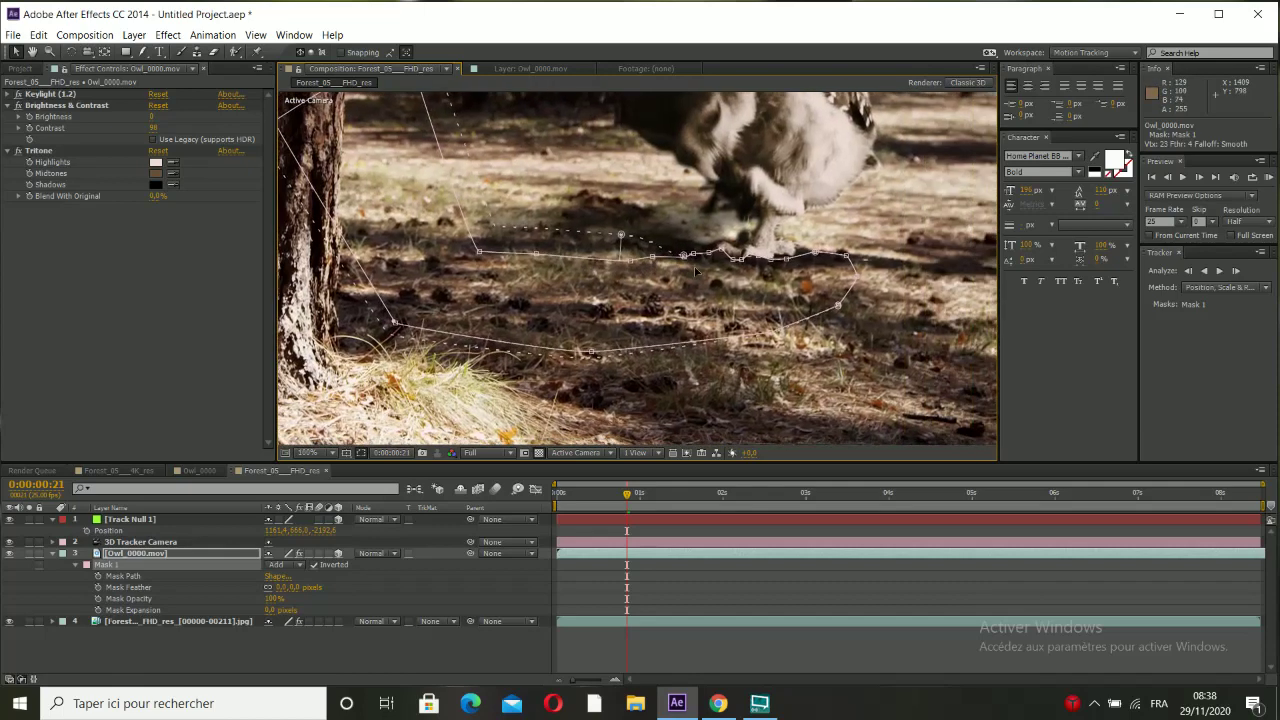
{"action": "left_click_drag", "start_coordinate": [549, 260], "coordinate": [646, 264]}
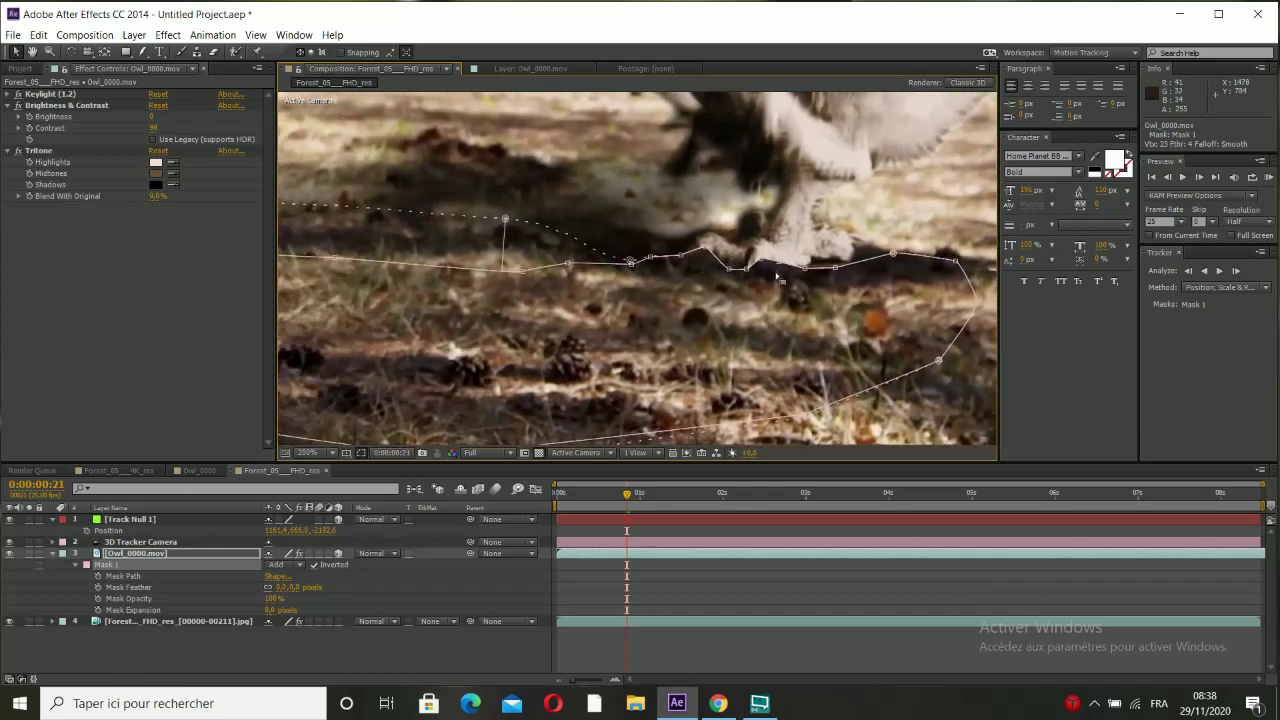
{"action": "scroll", "coordinate": [777, 276], "scroll_direction": "up", "scroll_amount": 4}
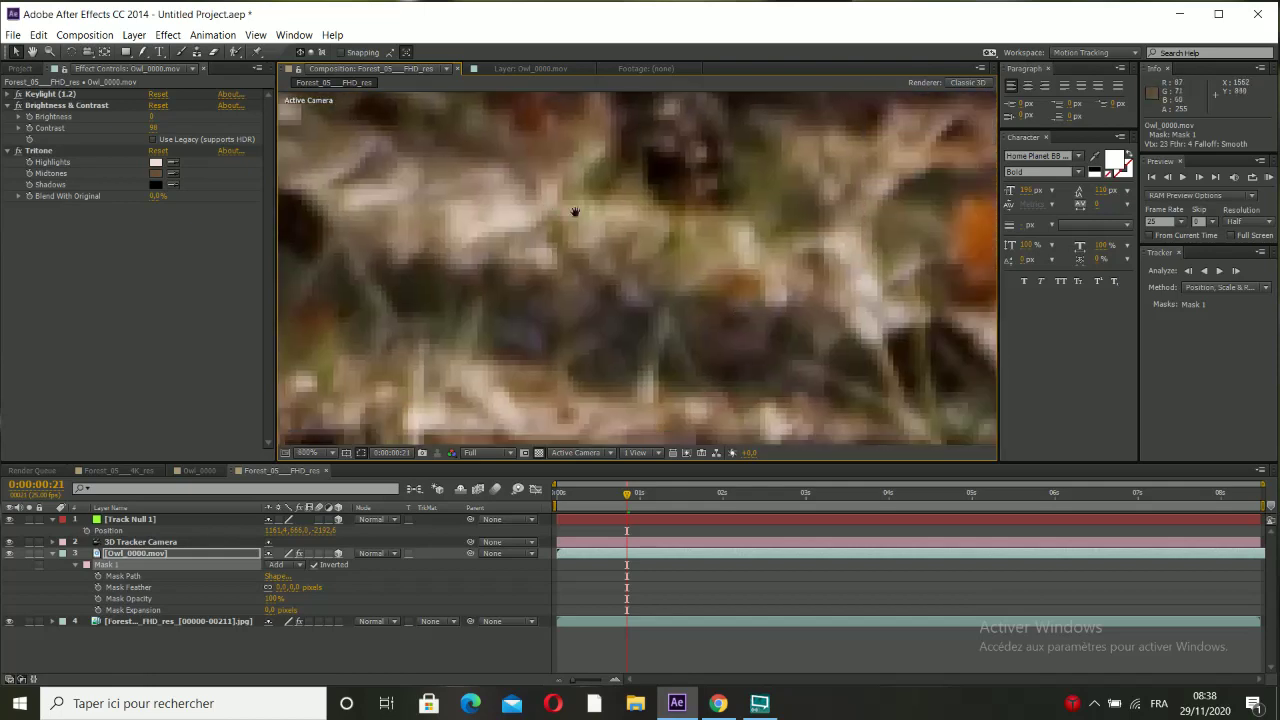
{"action": "left_click_drag", "start_coordinate": [575, 212], "coordinate": [354, 96]}
{"action": "left_click_drag", "start_coordinate": [900, 260], "coordinate": [597, 260]}
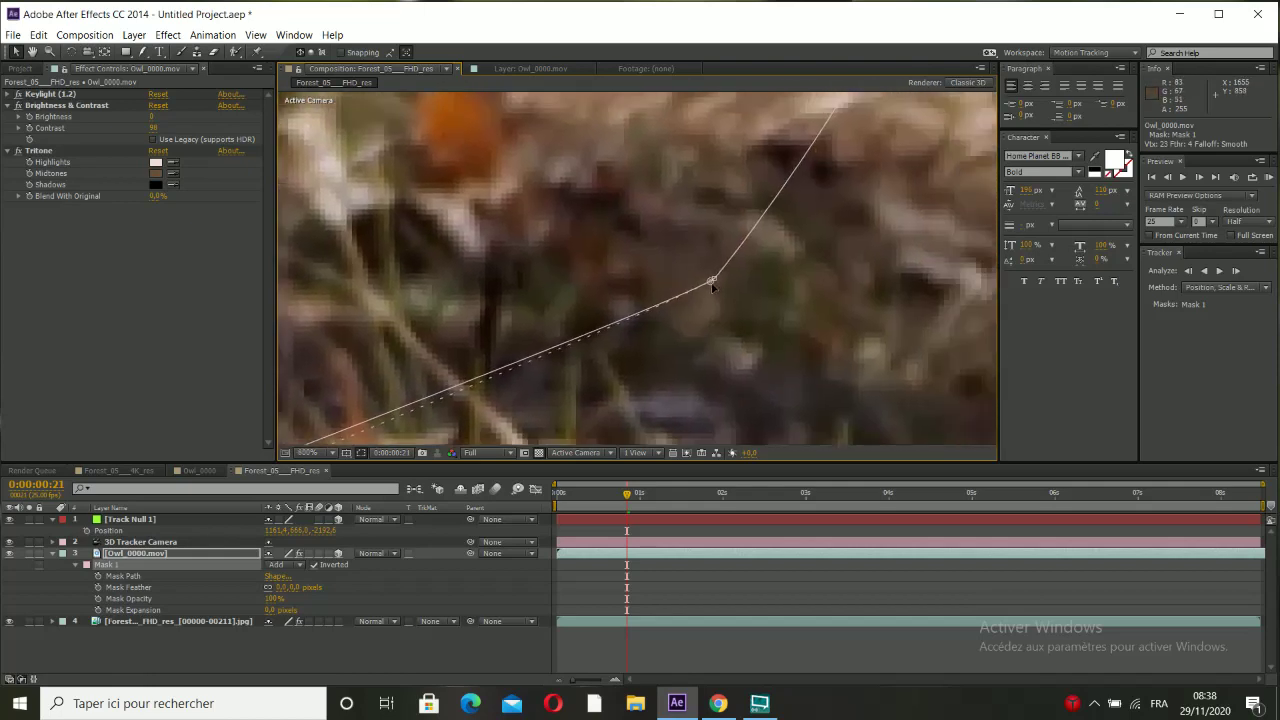
{"action": "left_click_drag", "start_coordinate": [712, 285], "coordinate": [697, 283]}
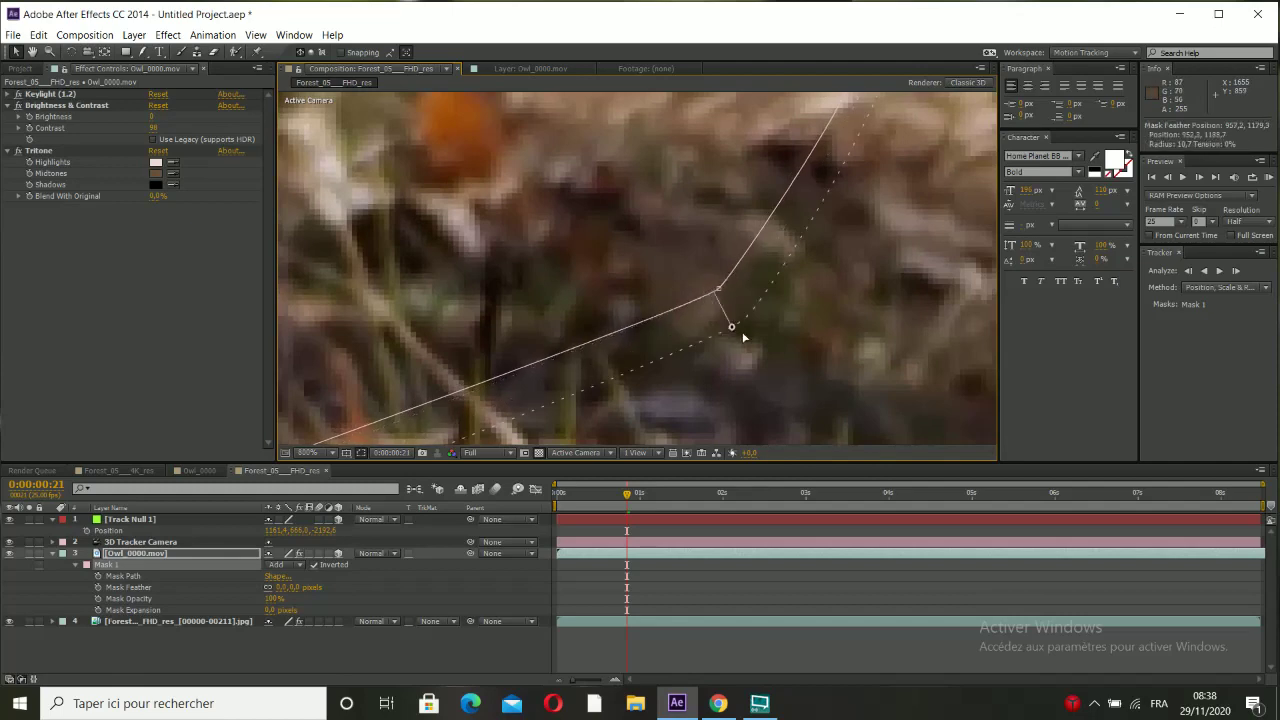
{"action": "key", "text": "comma"}
Examine the mask edge and its feathering along the dark shadow beneath the owl's foot.
{"action": "left_click_drag", "start_coordinate": [760, 288], "coordinate": [826, 442]}
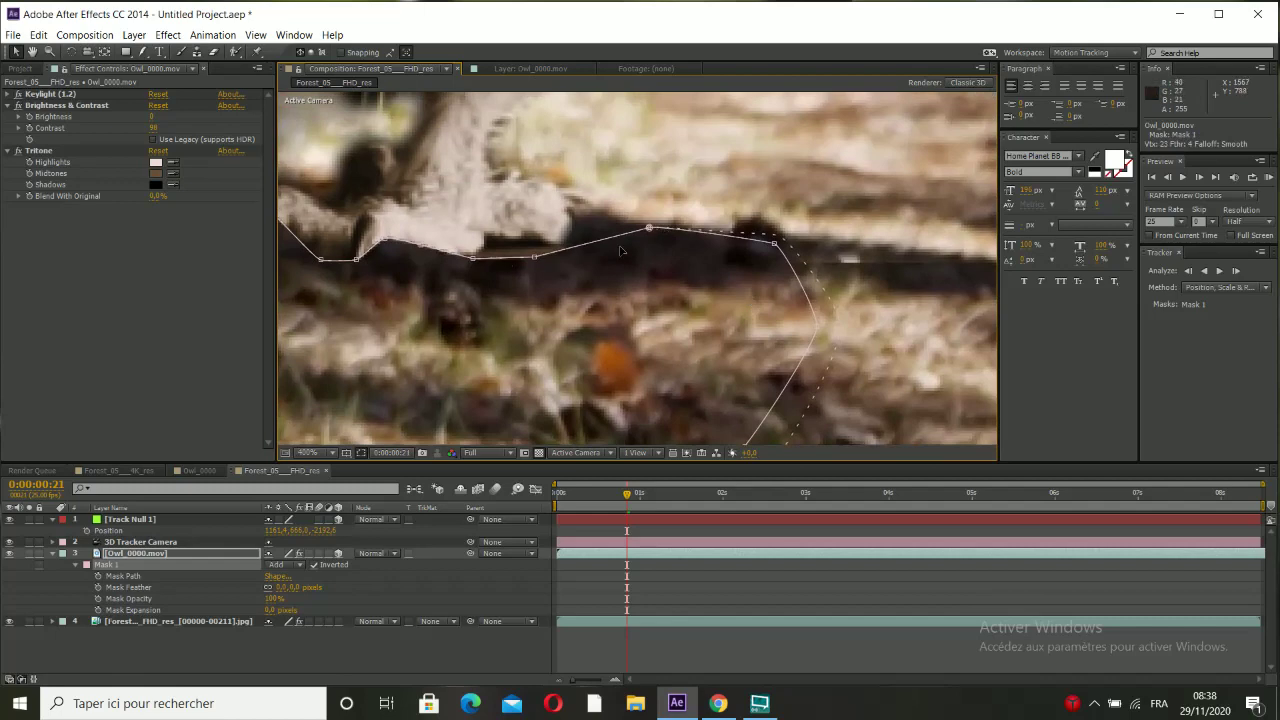
{"action": "key", "text": "period"}
{"action": "key", "text": "period"}
{"action": "left_click_drag", "start_coordinate": [689, 228], "coordinate": [733, 224]}
{"action": "scroll", "coordinate": [626, 284], "scroll_direction": "down", "scroll_amount": 1}
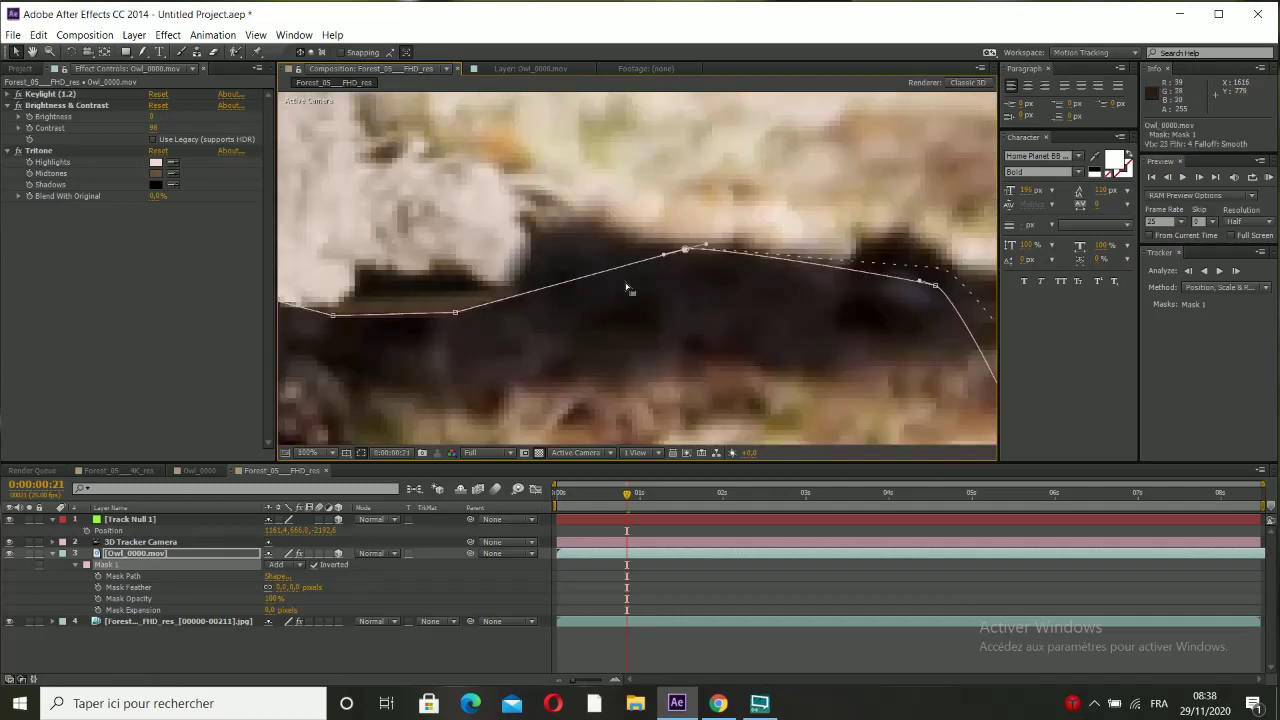
{"action": "left_click_drag", "start_coordinate": [477, 320], "coordinate": [577, 292]}
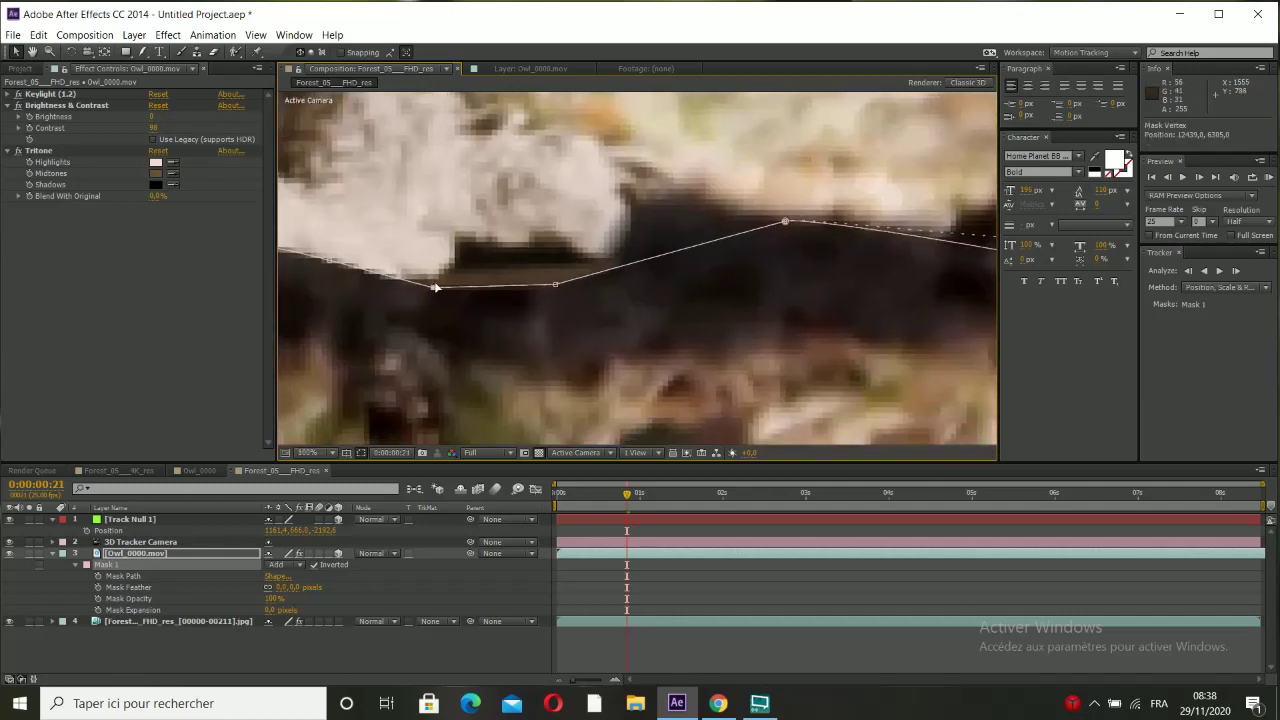
{"action": "scroll", "coordinate": [573, 288], "scroll_direction": "down", "scroll_amount": 6}
{"action": "scroll", "coordinate": [575, 290], "scroll_direction": "down", "scroll_amount": 2}
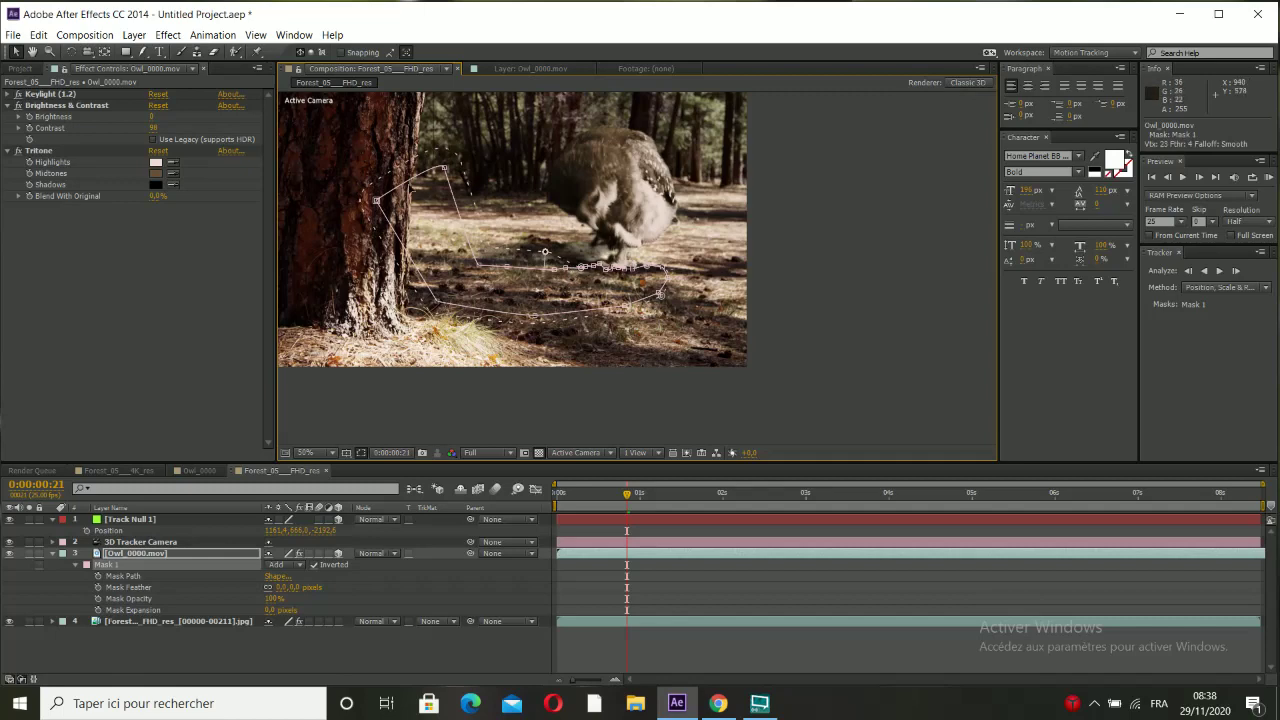
Inspect the owl layer's upper area against the background trees for leftover hard edges.
{"action": "left_click_drag", "start_coordinate": [419, 200], "coordinate": [463, 262]}
{"action": "left_click_drag", "start_coordinate": [469, 195], "coordinate": [483, 278]}
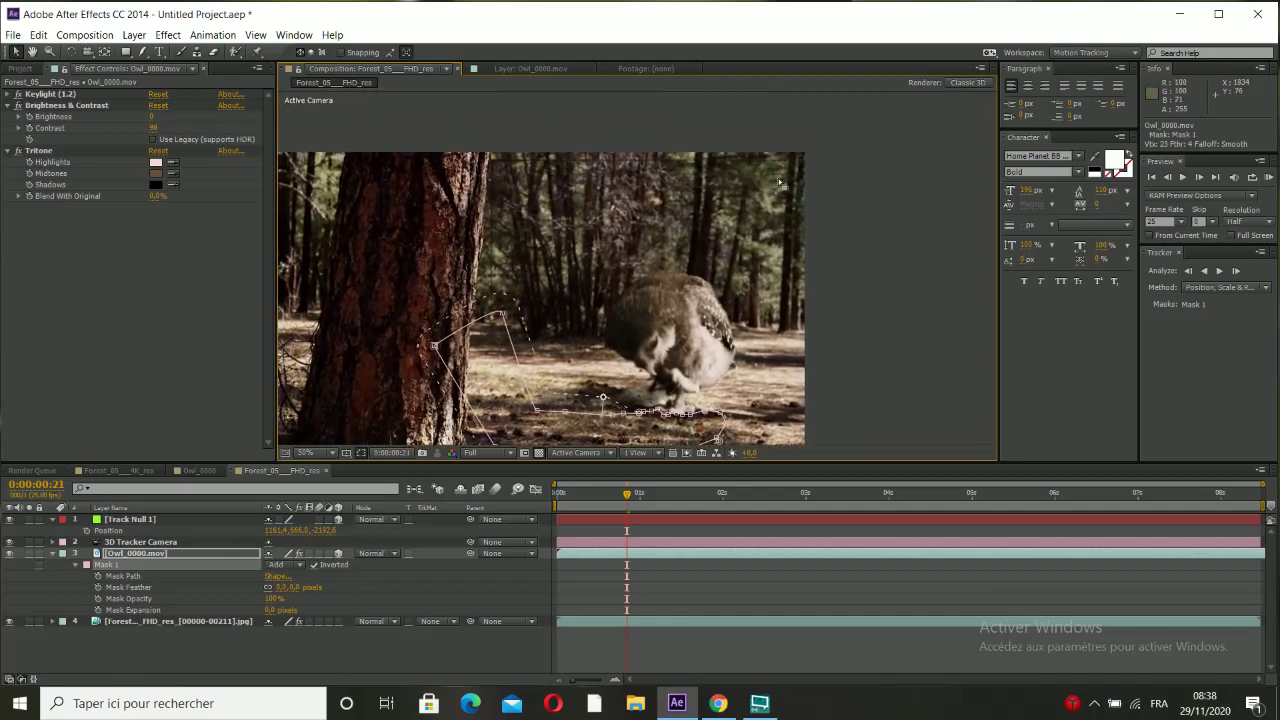
{"action": "scroll", "coordinate": [552, 180], "scroll_direction": "up", "scroll_amount": 2}
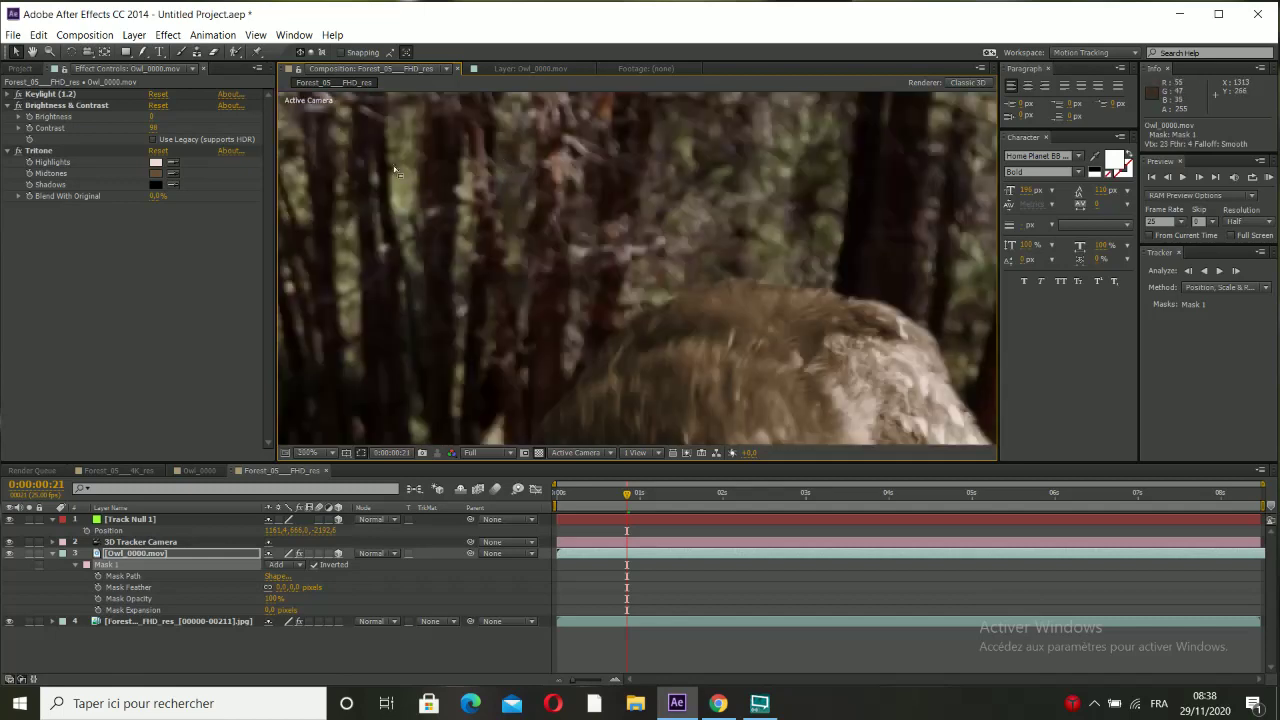
{"action": "left_click_drag", "start_coordinate": [580, 264], "coordinate": [737, 383]}
{"action": "left_click_drag", "start_coordinate": [427, 200], "coordinate": [655, 315]}
{"action": "scroll", "coordinate": [430, 258], "scroll_direction": "down", "scroll_amount": 4}
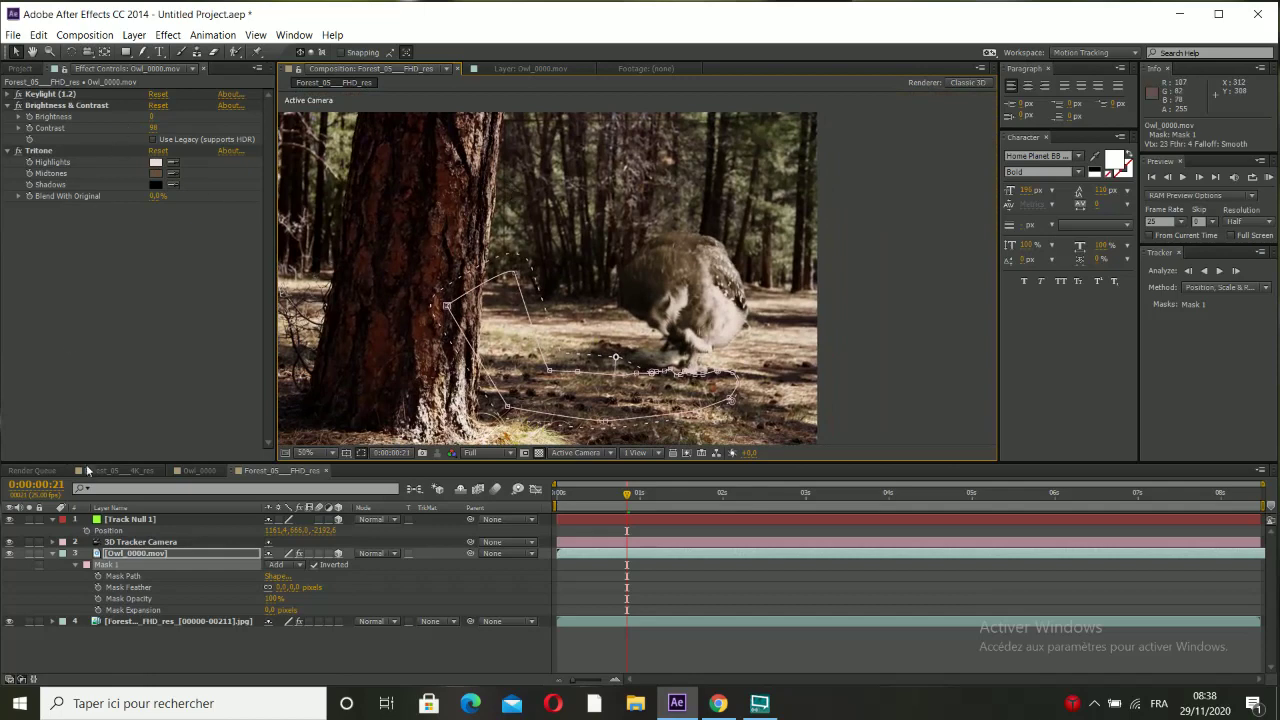
{"action": "left_click", "coordinate": [128, 555]}
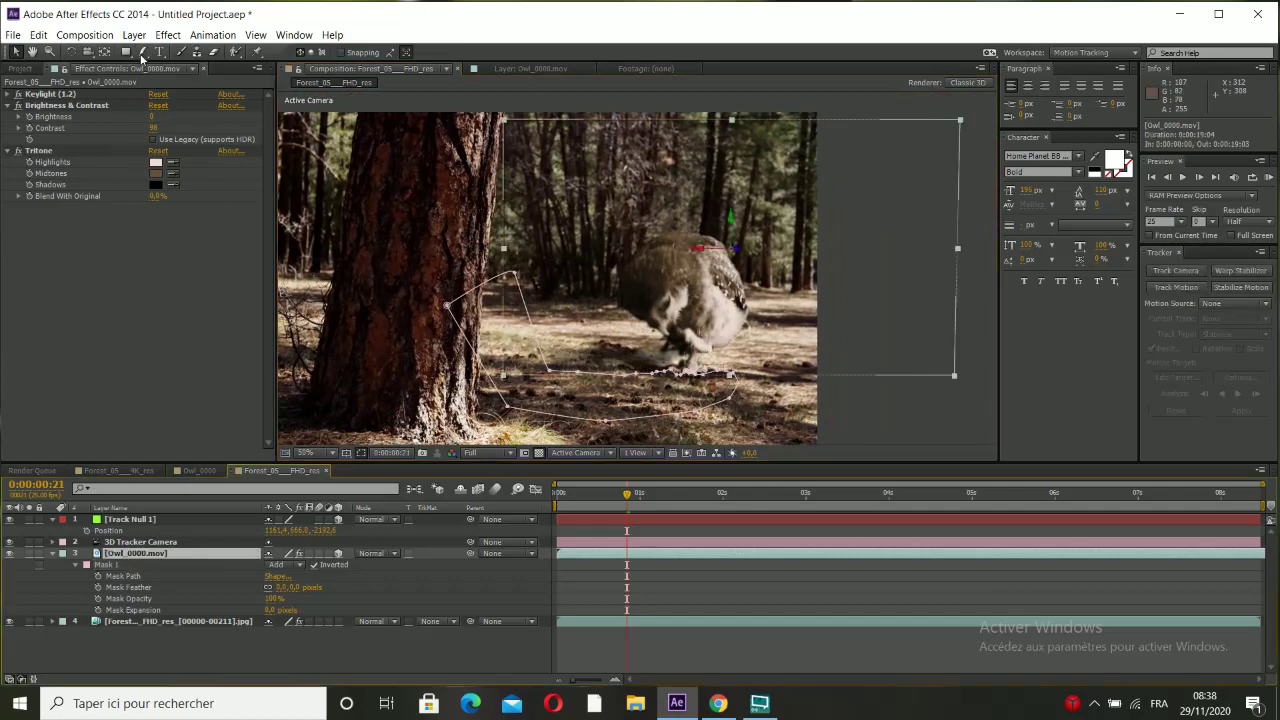
{"action": "left_click", "coordinate": [132, 637]}
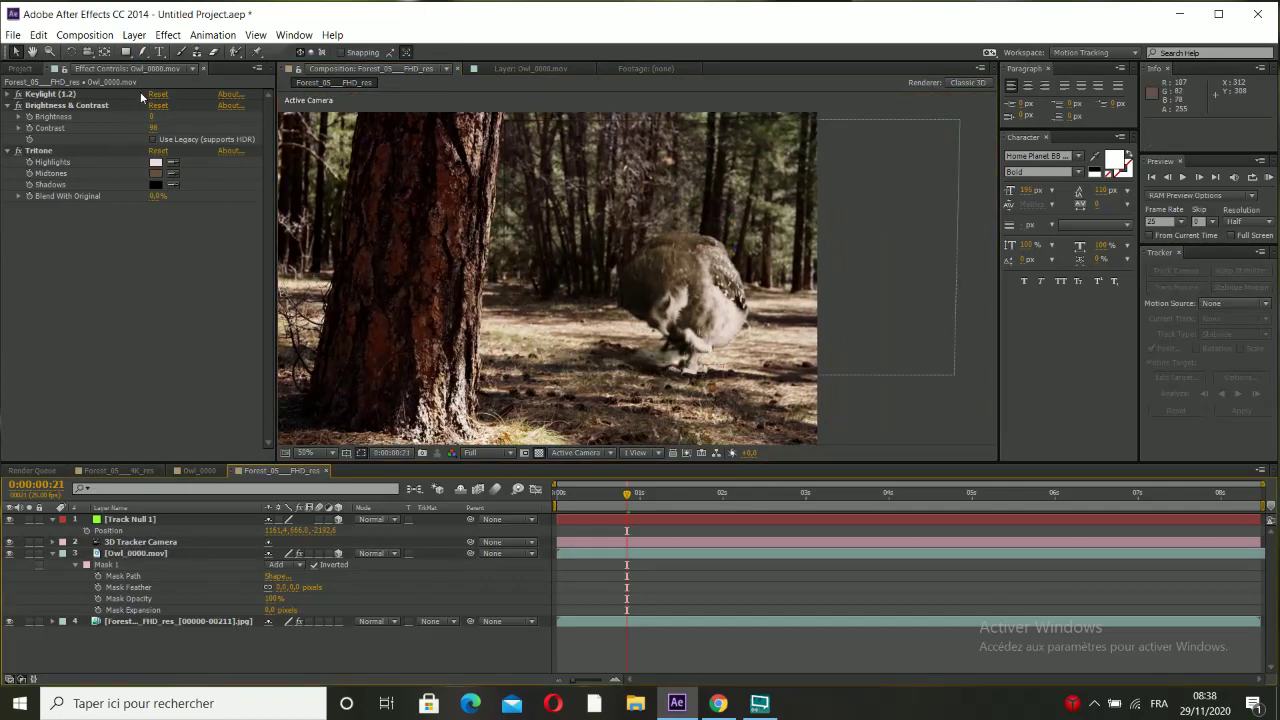
{"action": "left_click", "coordinate": [143, 52]}
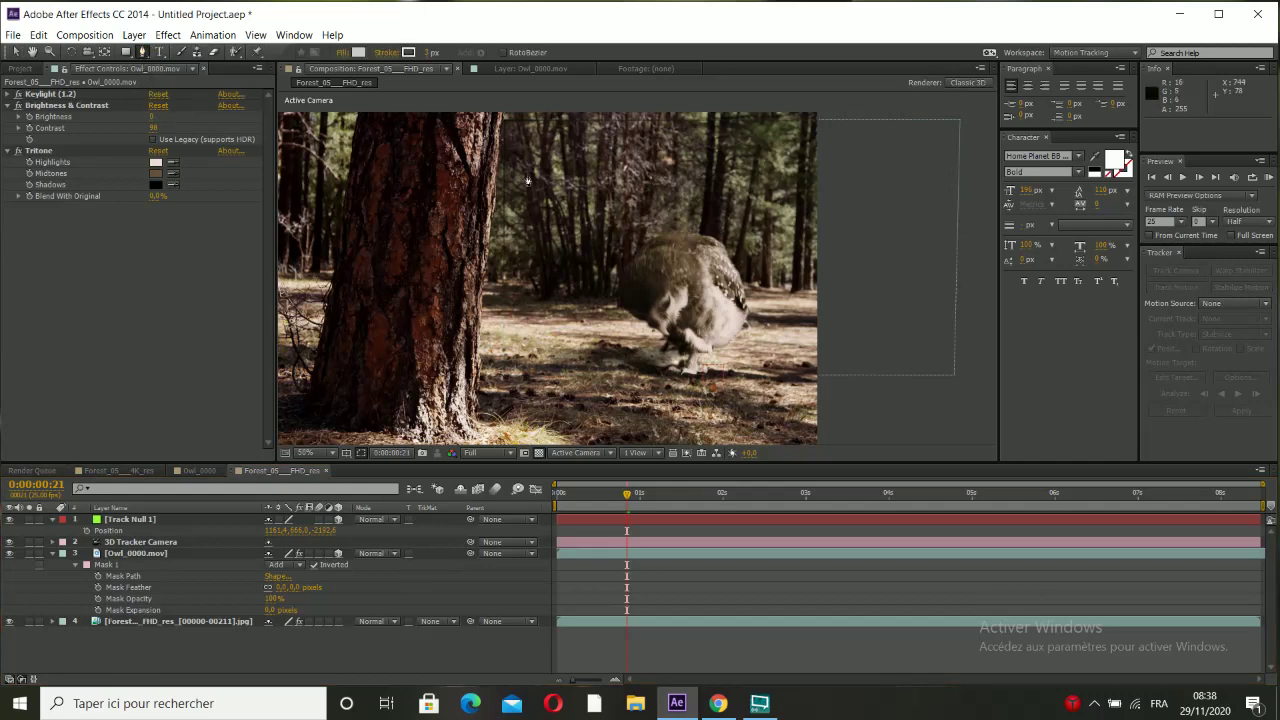
{"action": "scroll", "coordinate": [517, 287], "scroll_direction": "up", "scroll_amount": 2}
{"action": "left_click", "coordinate": [541, 342]}
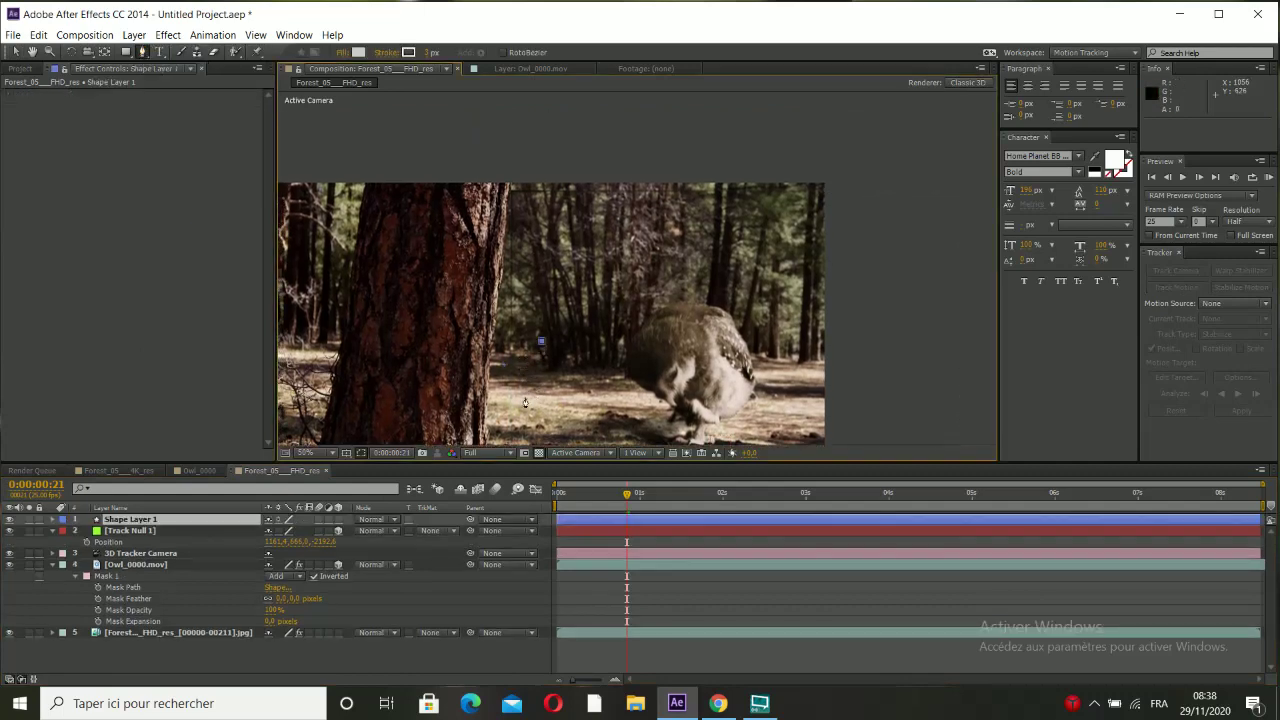
{"action": "left_click", "coordinate": [494, 392]}
{"action": "left_click", "coordinate": [462, 210]}
{"action": "left_click", "coordinate": [496, 150]}
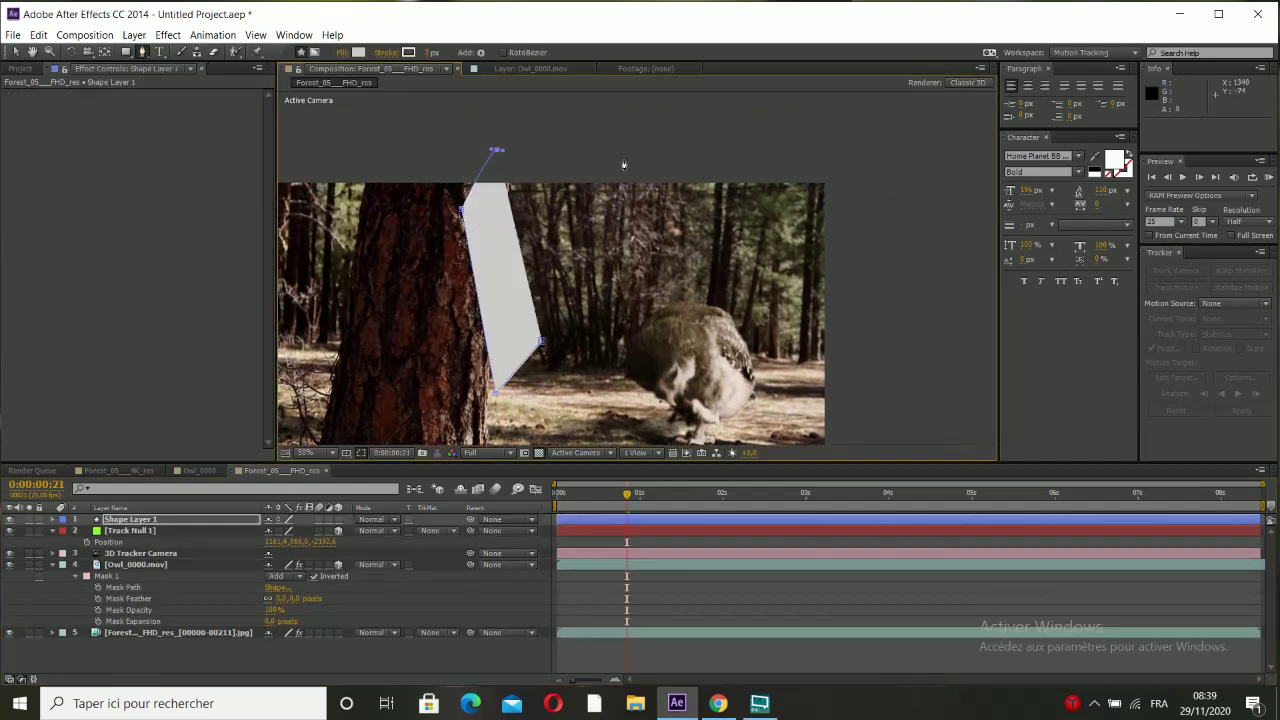
{"action": "key", "text": "ctrl+z"}
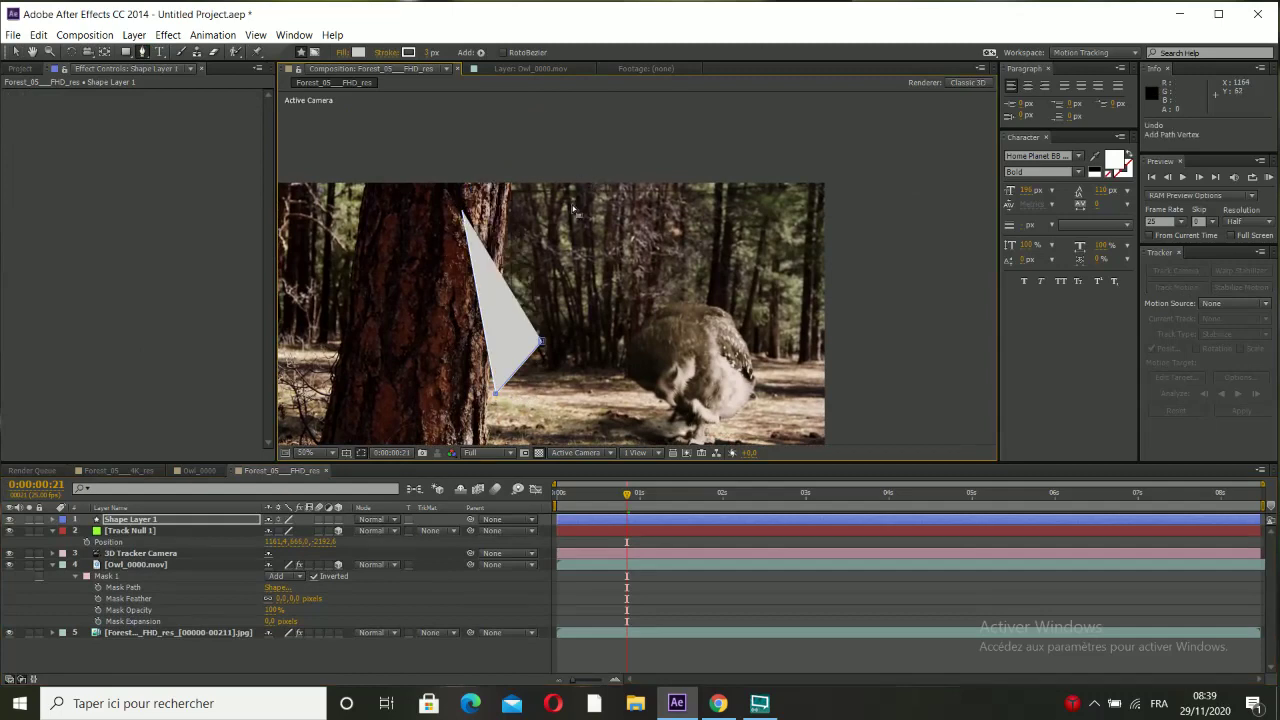
{"action": "key", "text": "ctrl+z"}
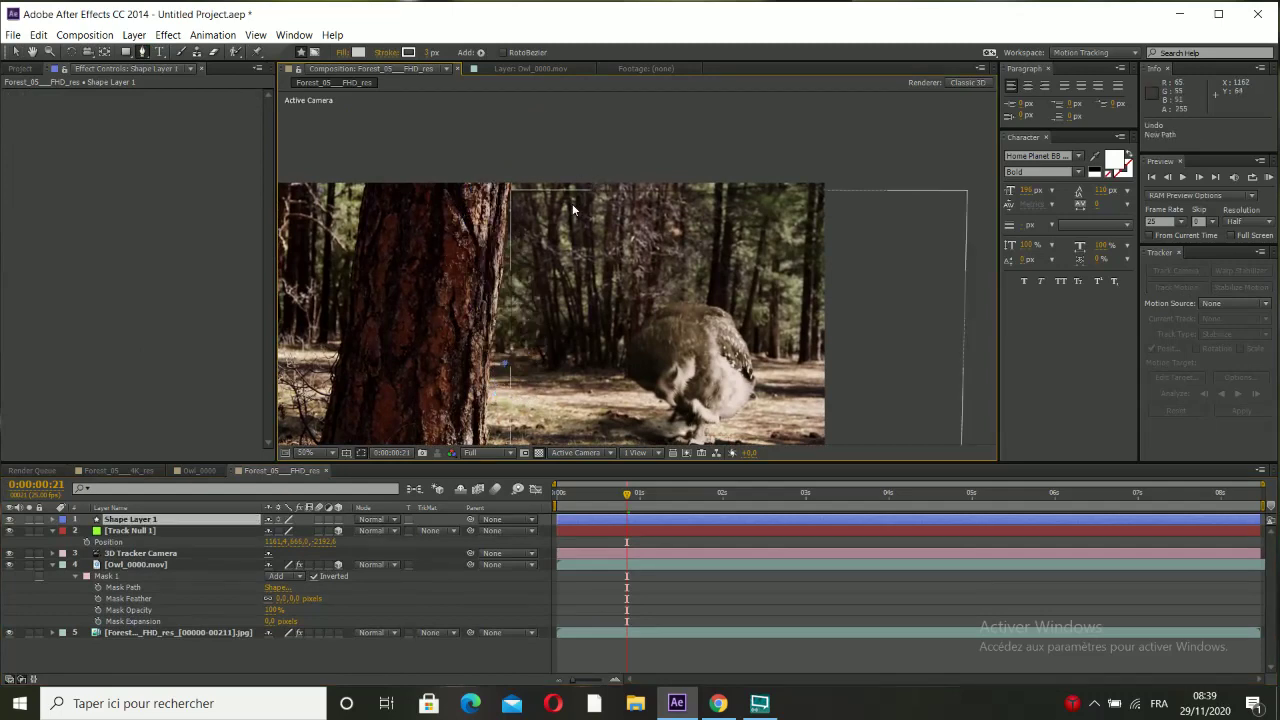
{"action": "key", "text": "ctrl+z"}
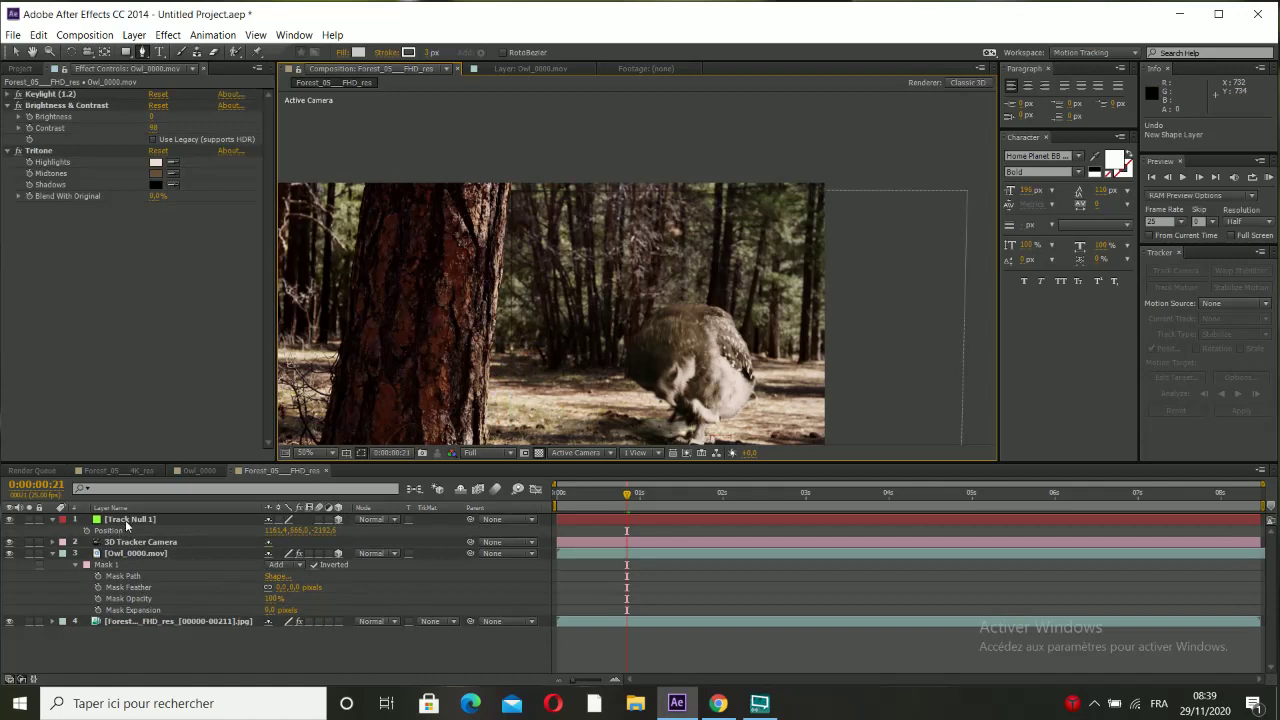
Draw a closed 12-vertex Pen mask on the owl layer, covering the top strip and the tree-trunk side while leaving the owl outside.
{"action": "left_click", "coordinate": [133, 554]}
{"action": "left_click", "coordinate": [542, 326]}
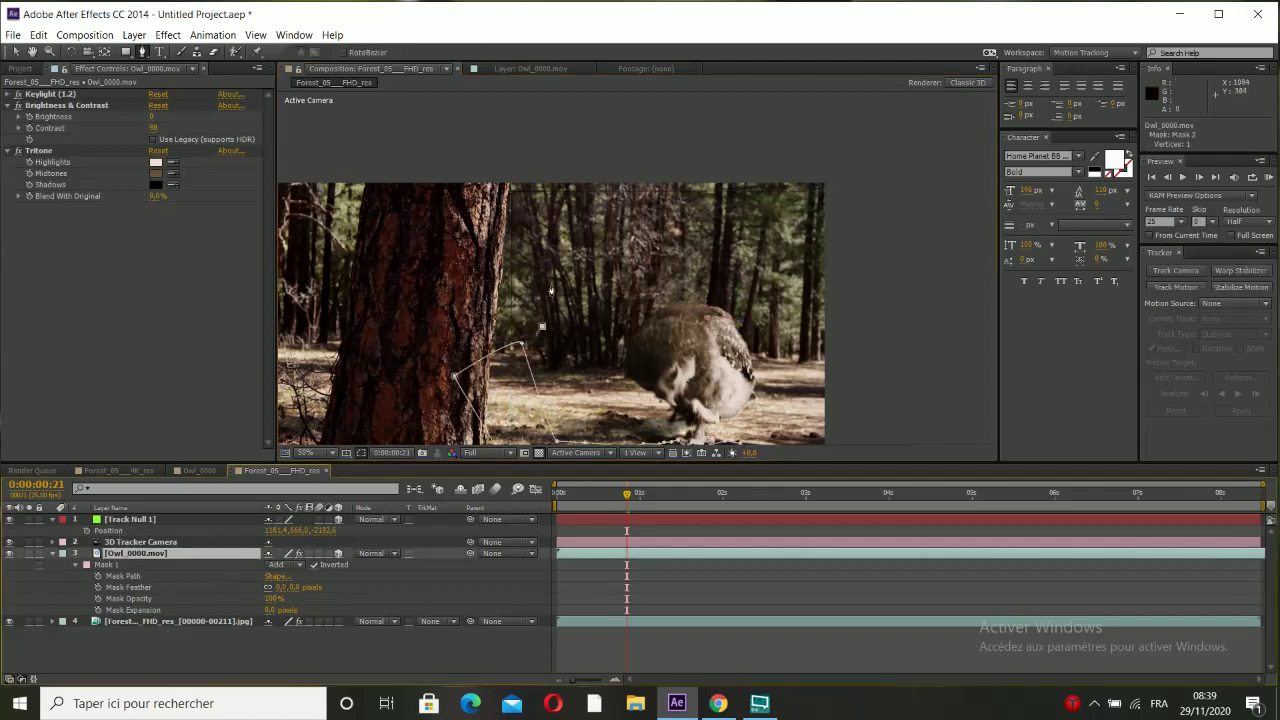
{"action": "left_click", "coordinate": [555, 239]}
{"action": "left_click", "coordinate": [665, 223]}
{"action": "left_click", "coordinate": [772, 221]}
{"action": "left_click", "coordinate": [883, 218]}
{"action": "left_click", "coordinate": [873, 178]}
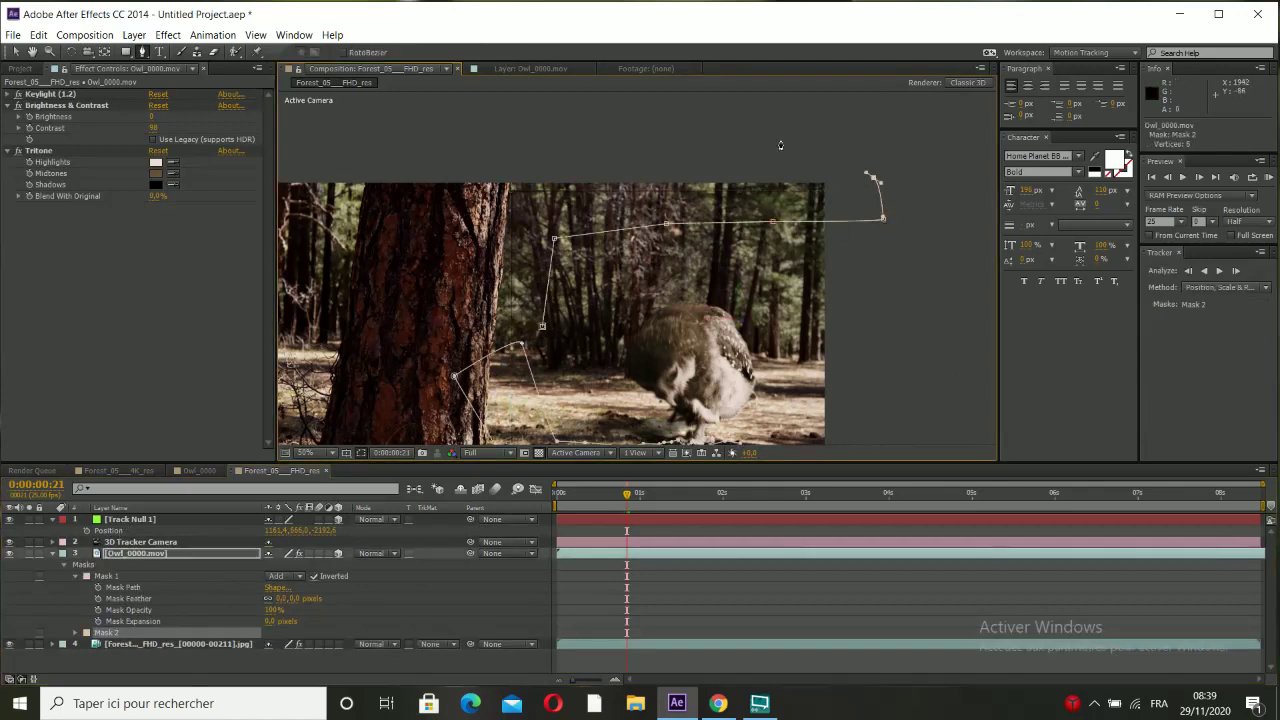
{"action": "left_click", "coordinate": [780, 139]}
{"action": "left_click", "coordinate": [510, 119]}
{"action": "left_click", "coordinate": [422, 175]}
{"action": "left_click", "coordinate": [422, 203]}
{"action": "left_click", "coordinate": [433, 340]}
{"action": "left_click", "coordinate": [546, 380]}
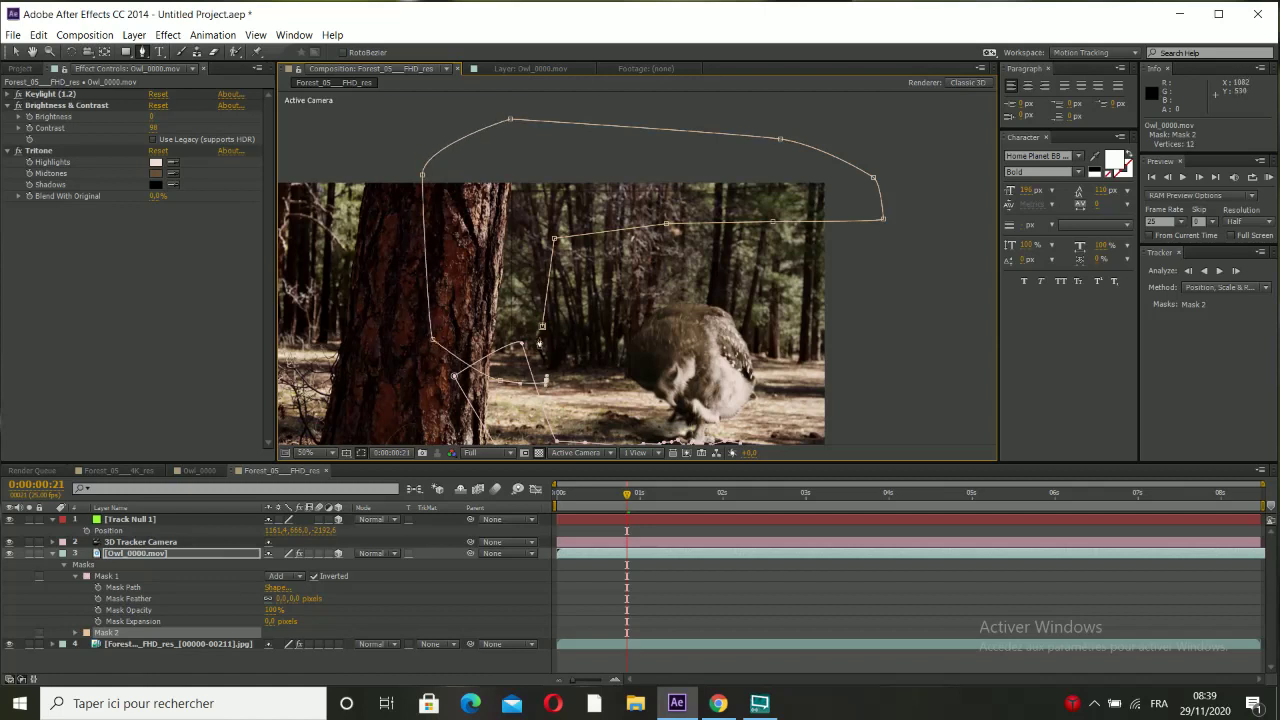
{"action": "left_click", "coordinate": [542, 327]}
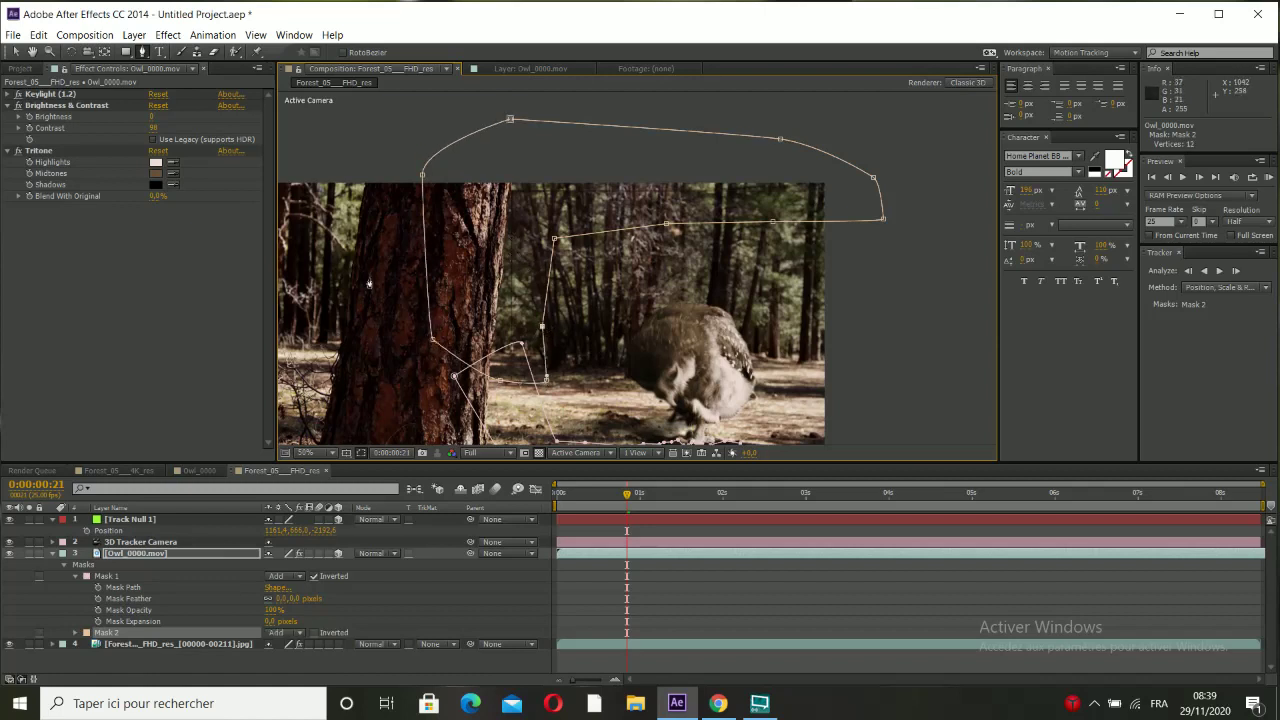
Set the mode of Mask 2 on the owl layer to Subtract.
{"action": "left_click", "coordinate": [16, 51]}
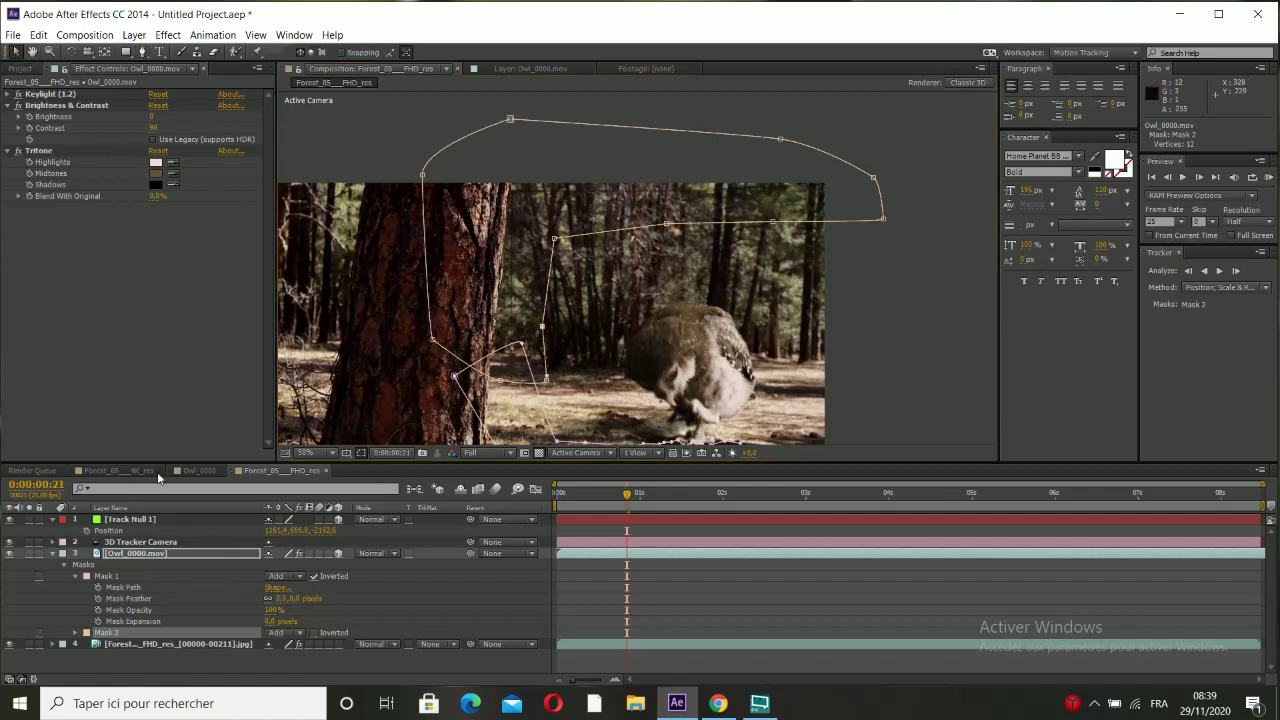
{"action": "left_click", "coordinate": [287, 633]}
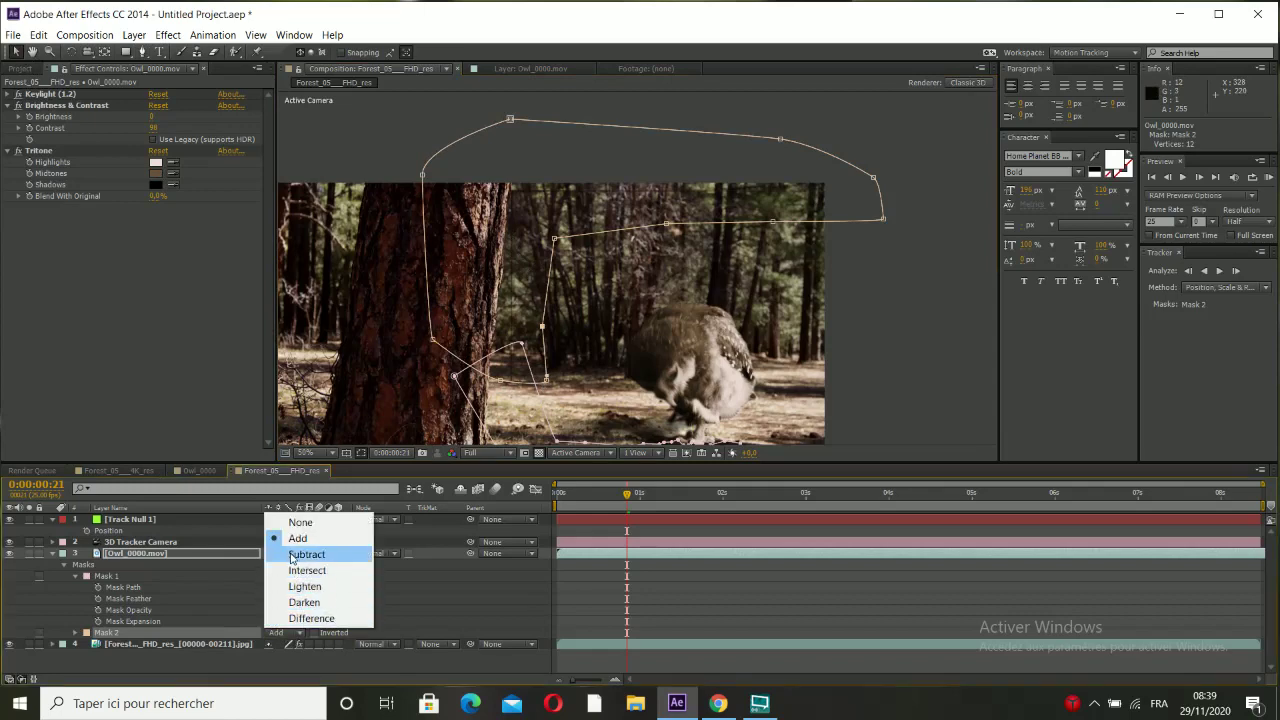
{"action": "left_click", "coordinate": [298, 556]}
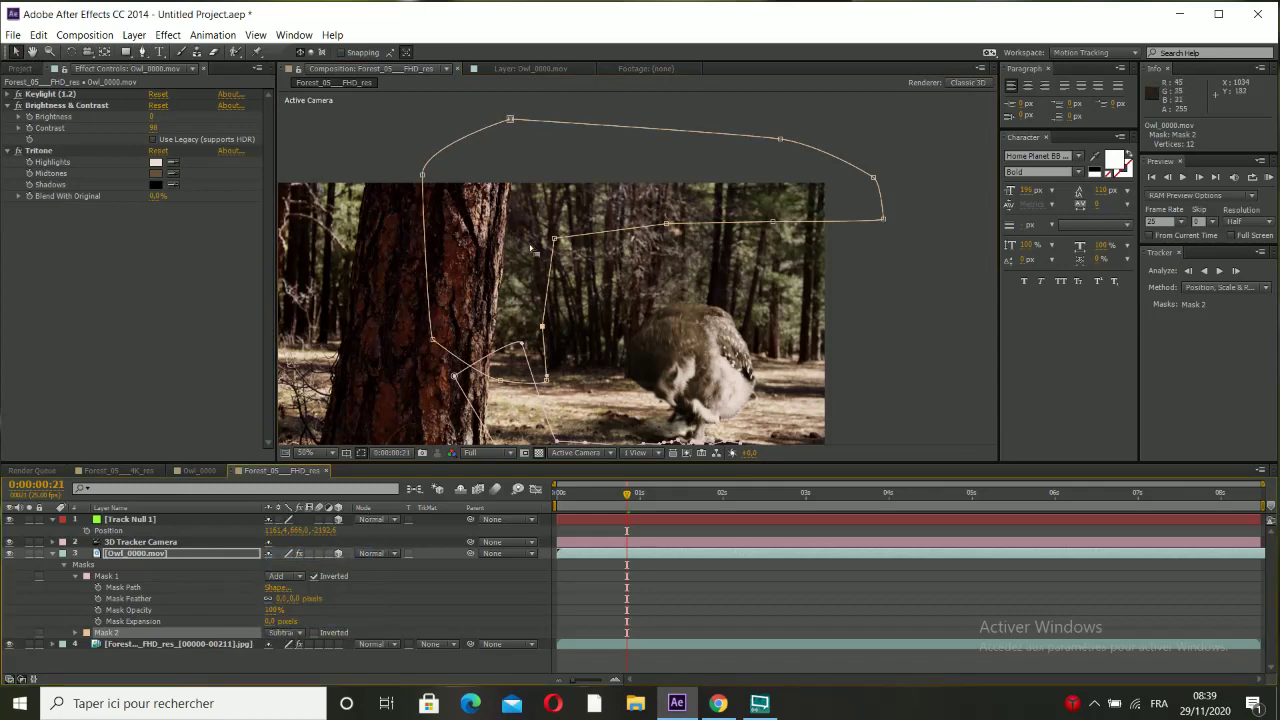
Deselect the owl layer and render a RAM preview of the composite with both masks applied.
{"action": "left_click_drag", "start_coordinate": [580, 284], "coordinate": [580, 190]}
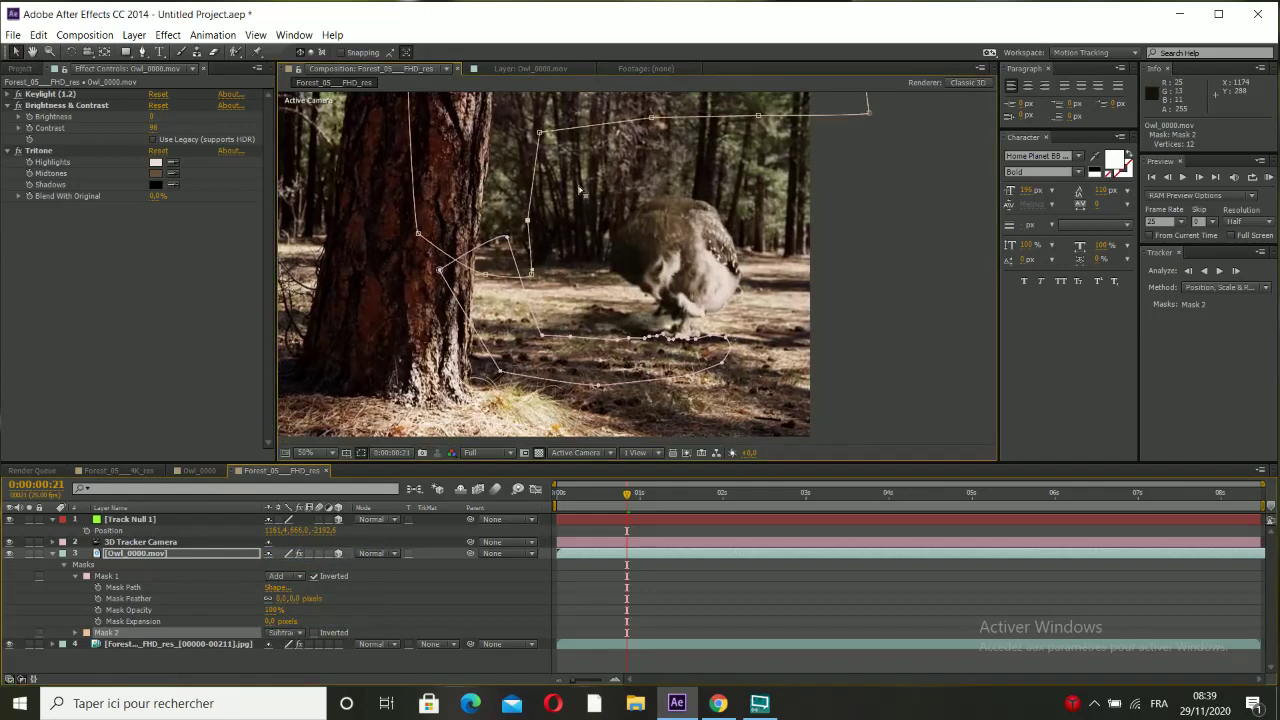
{"action": "left_click", "coordinate": [848, 315]}
{"action": "left_click", "coordinate": [878, 362]}
{"action": "scroll", "coordinate": [742, 303], "scroll_direction": "down", "scroll_amount": 2}
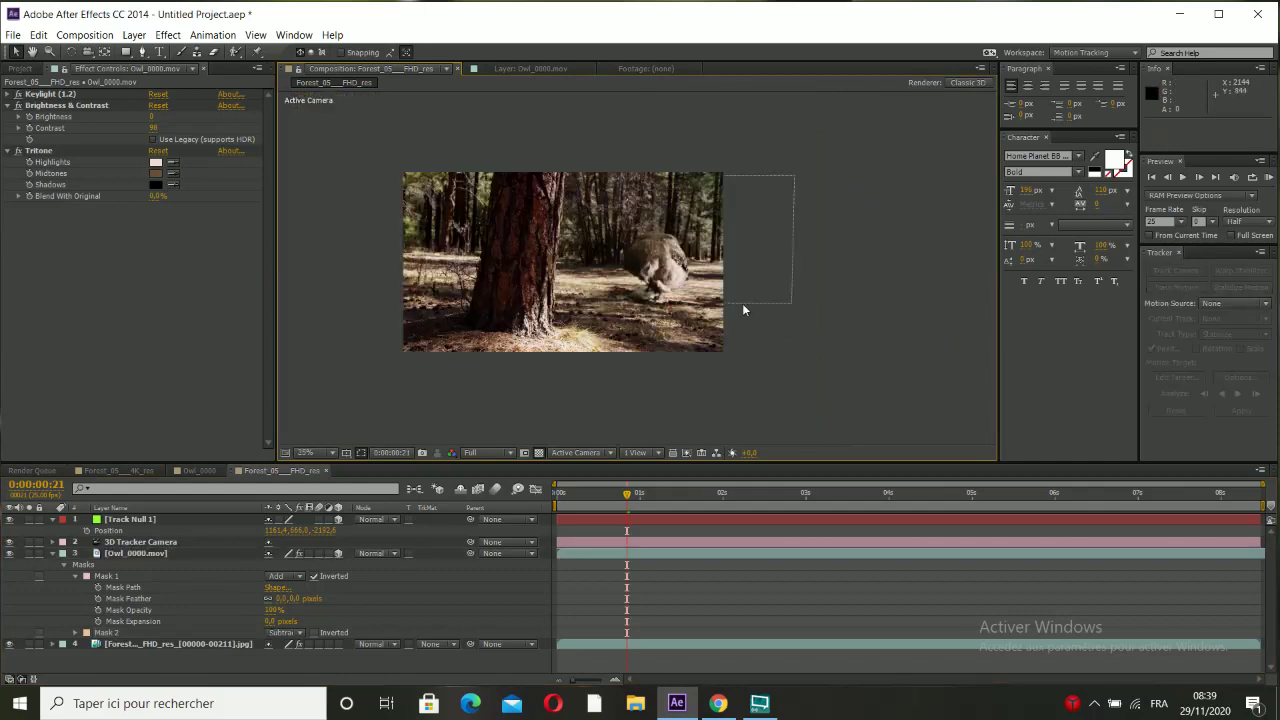
{"action": "left_click", "coordinate": [1268, 177]}
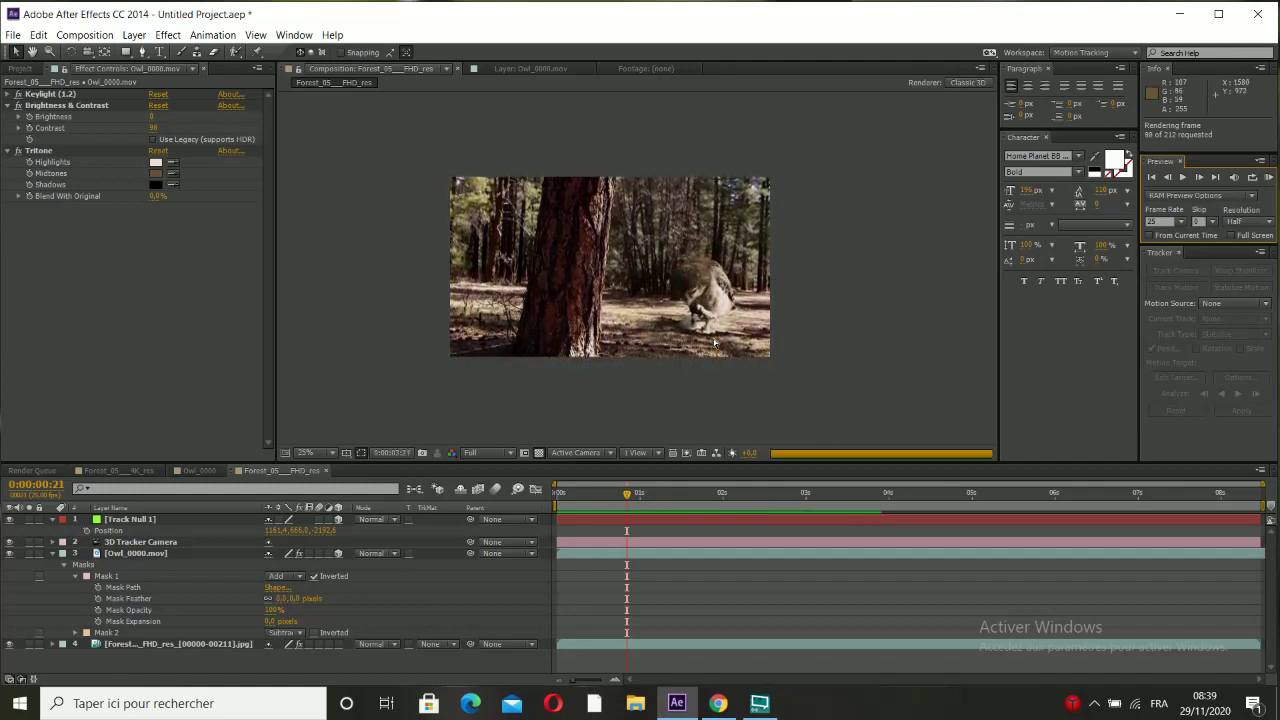
Reveal the owl layer's Scale and set it to -11, 11, 11%, keeping the layer selected.
{"action": "left_click", "coordinate": [142, 553]}
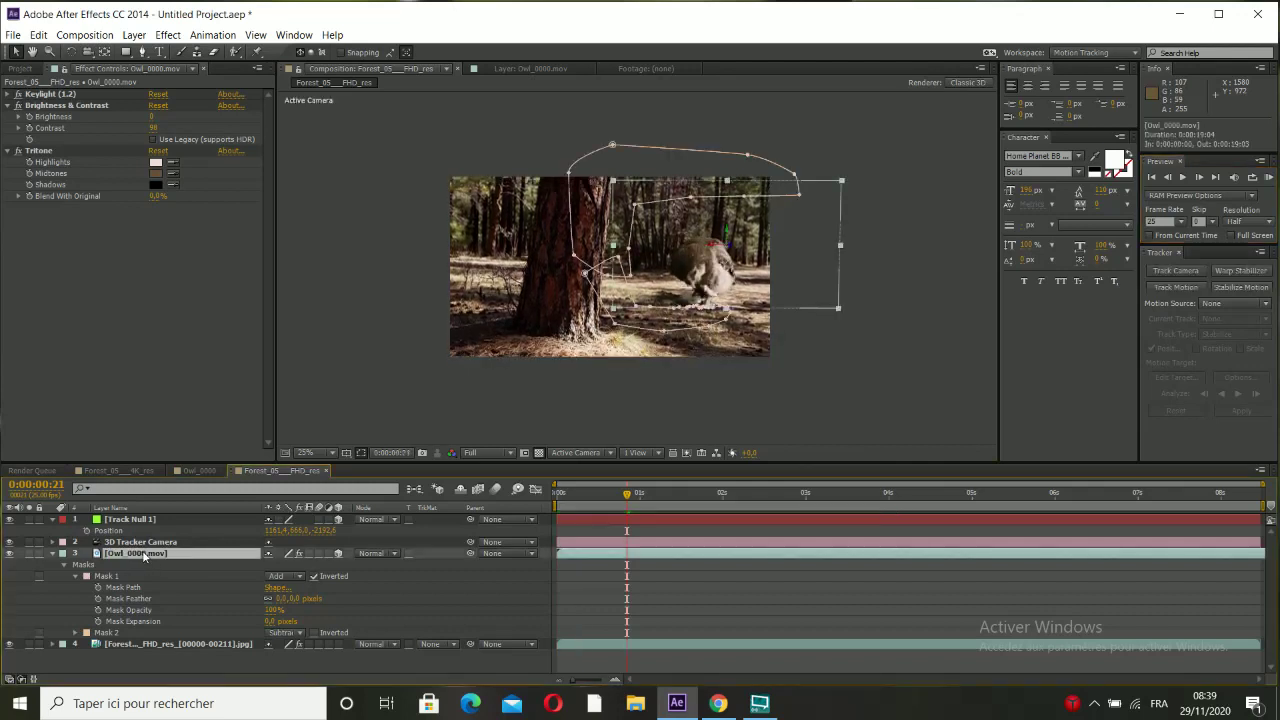
{"action": "key", "text": "s"}
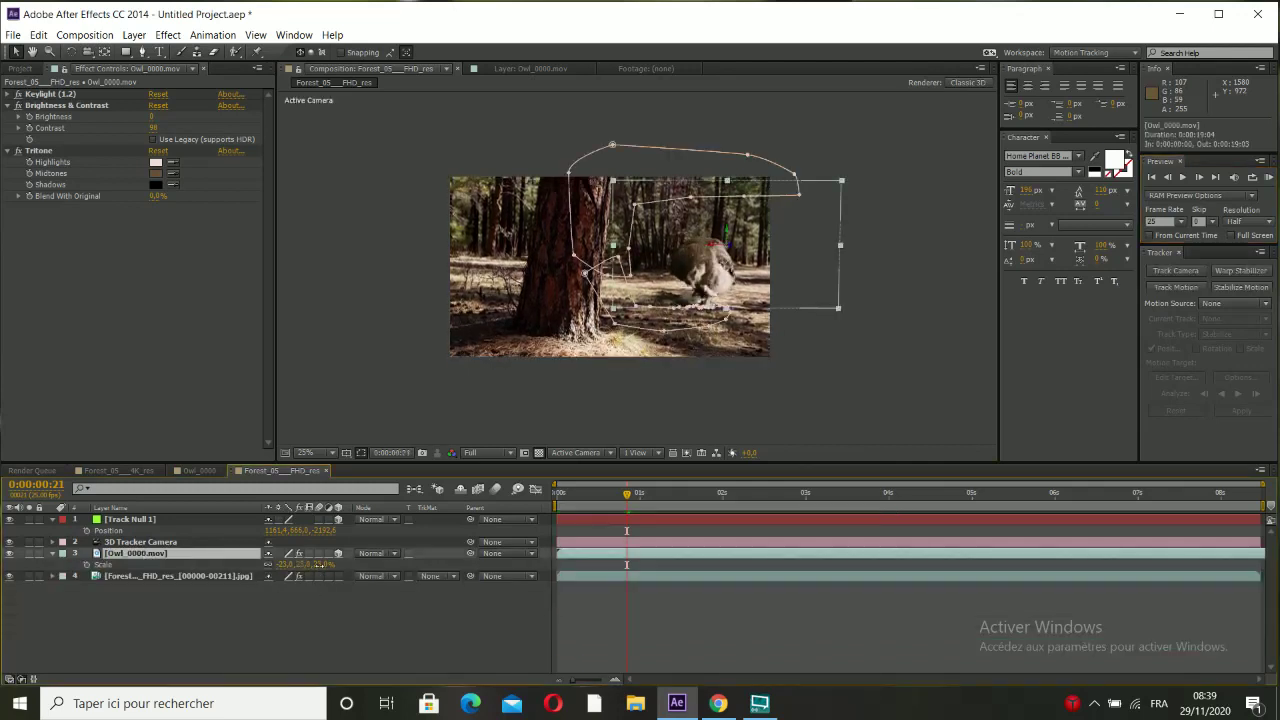
{"action": "type", "text": "11"}
{"action": "left_click", "coordinate": [356, 566]}
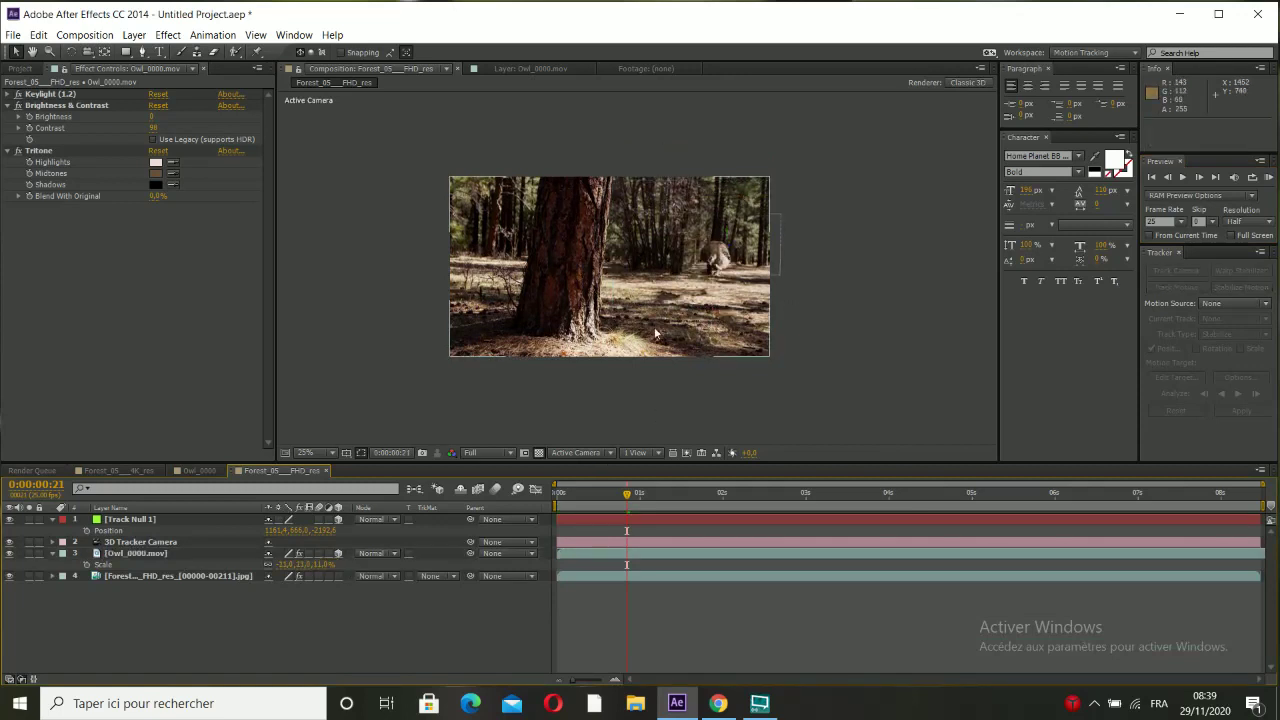
{"action": "left_click", "coordinate": [141, 555]}
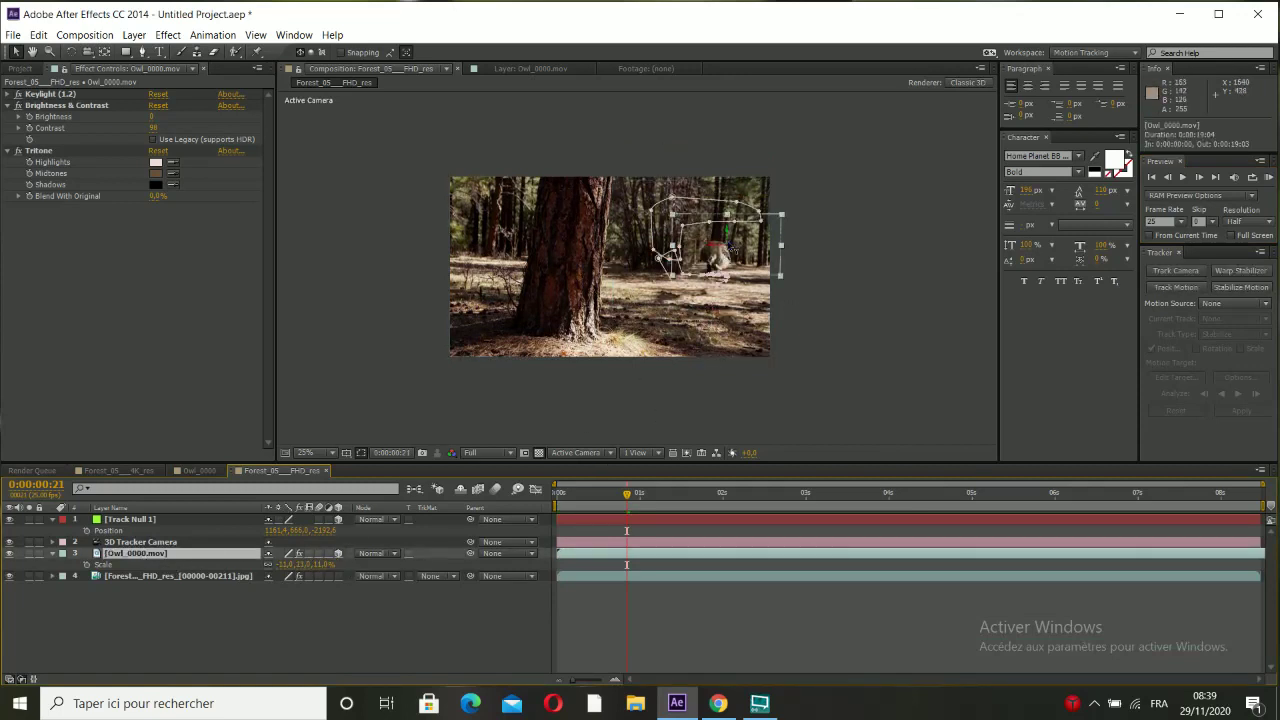
Lower the owl layer by about 63 px and nudge it slightly so its feet stand on the forest ground.
{"action": "left_click_drag", "start_coordinate": [727, 240], "coordinate": [727, 270]}
{"action": "scroll", "coordinate": [750, 300], "scroll_direction": "up", "scroll_amount": 1}
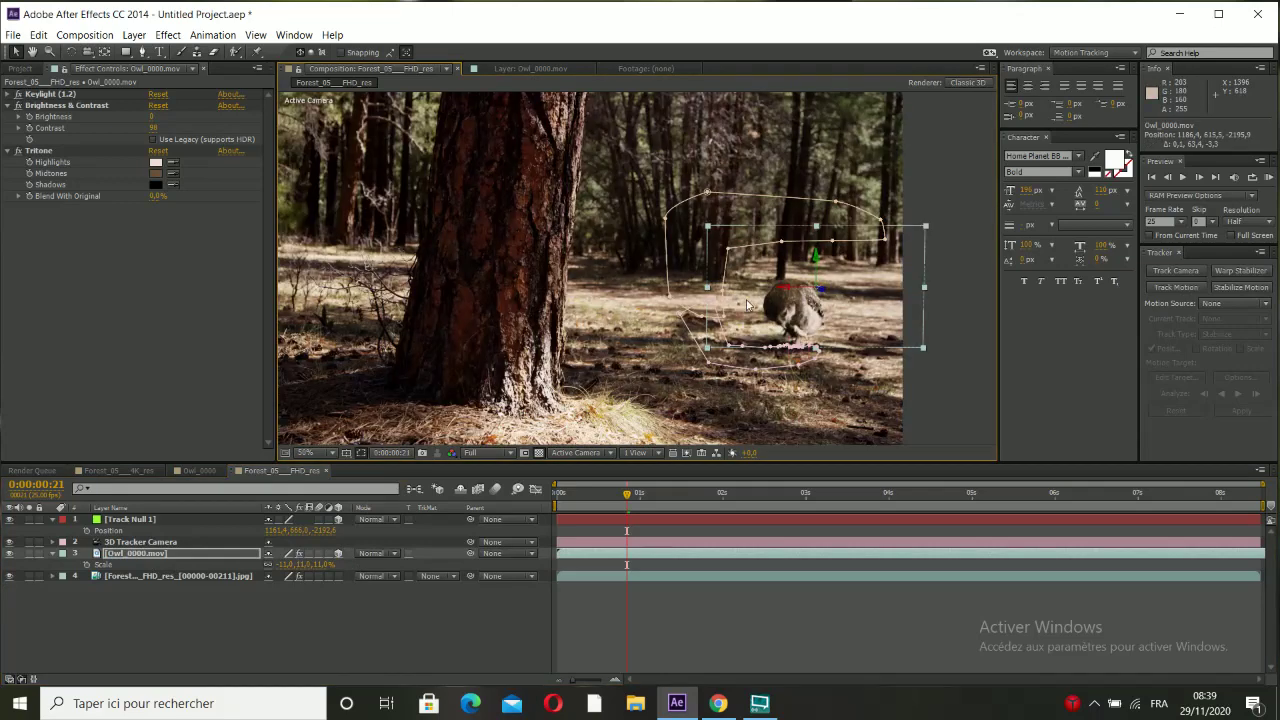
{"action": "left_click_drag", "start_coordinate": [775, 316], "coordinate": [725, 314]}
{"action": "left_click_drag", "start_coordinate": [766, 272], "coordinate": [762, 270]}
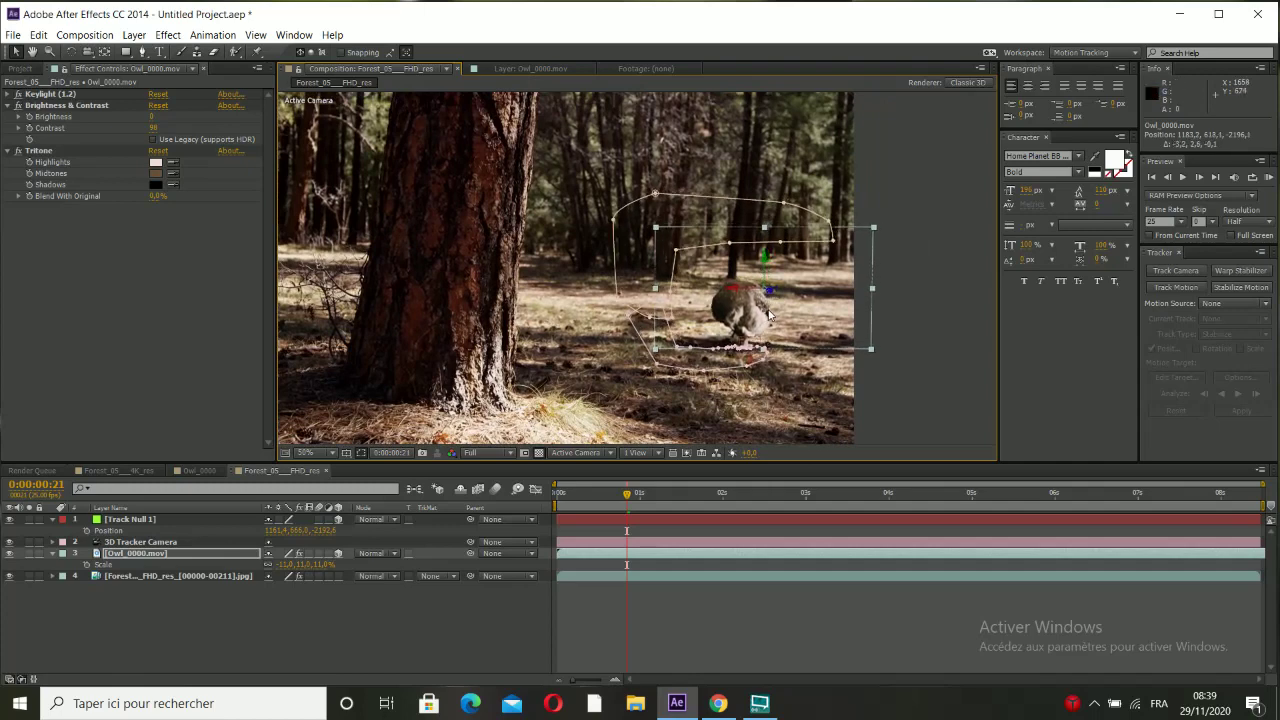
Deselect the repositioned owl layer and play RAM previews of the composite at close and full-frame view.
{"action": "left_click", "coordinate": [926, 374]}
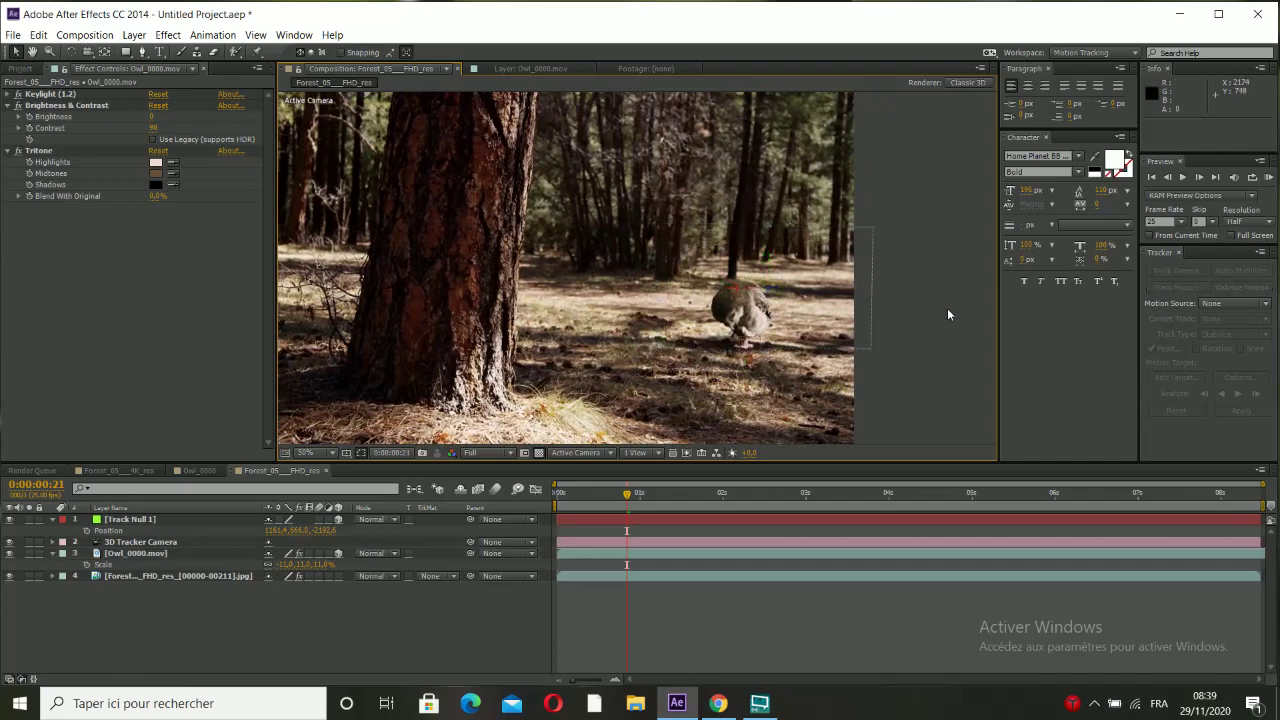
{"action": "left_click", "coordinate": [1268, 178]}
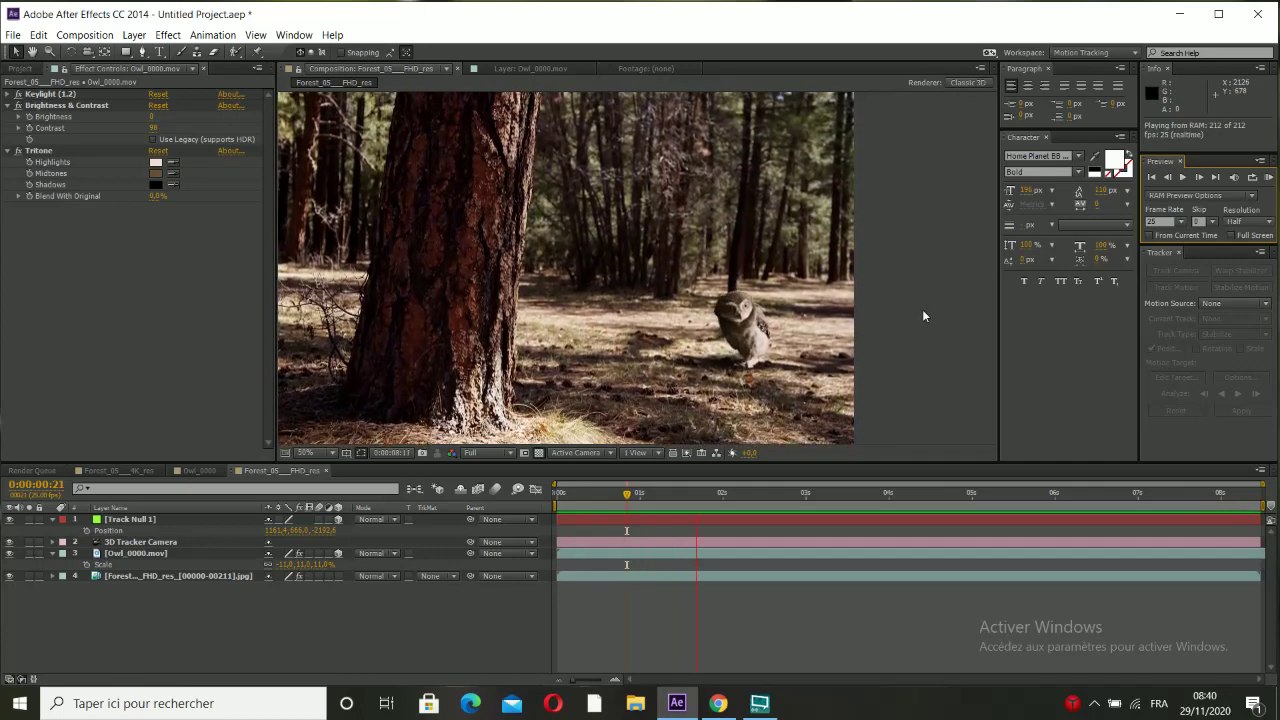
{"action": "key", "text": "comma"}
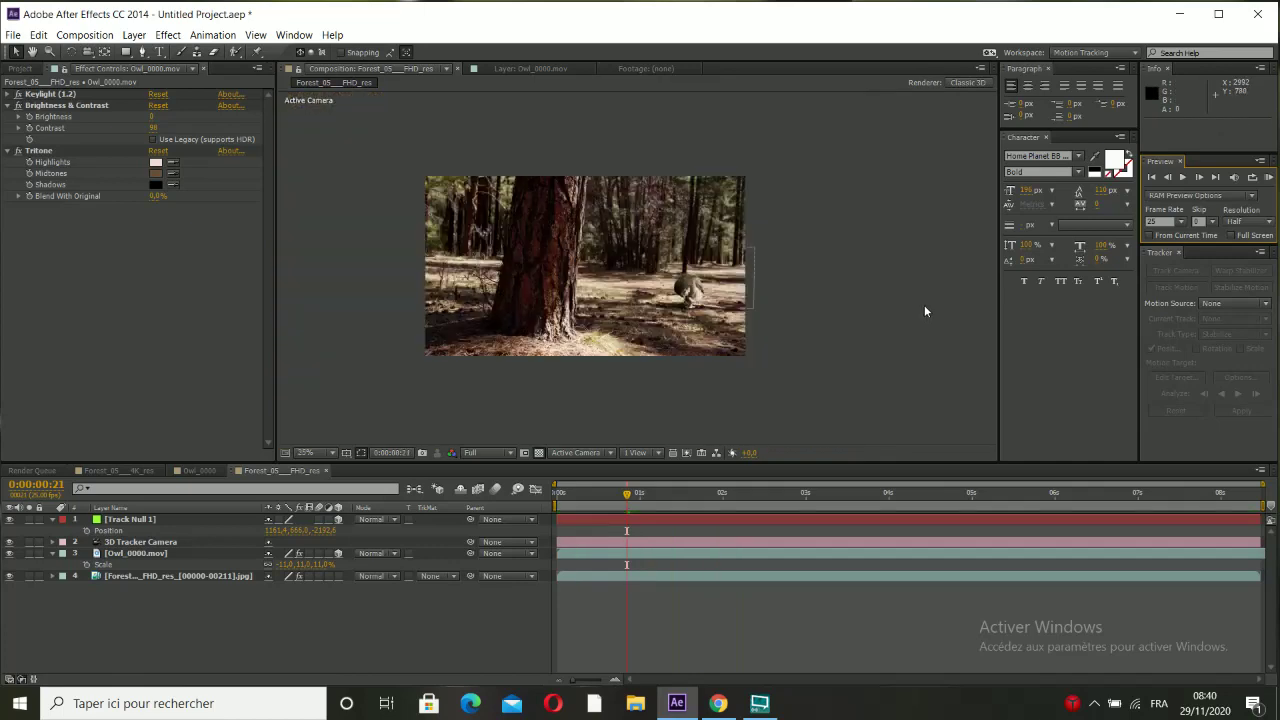
{"action": "left_click", "coordinate": [1268, 177]}
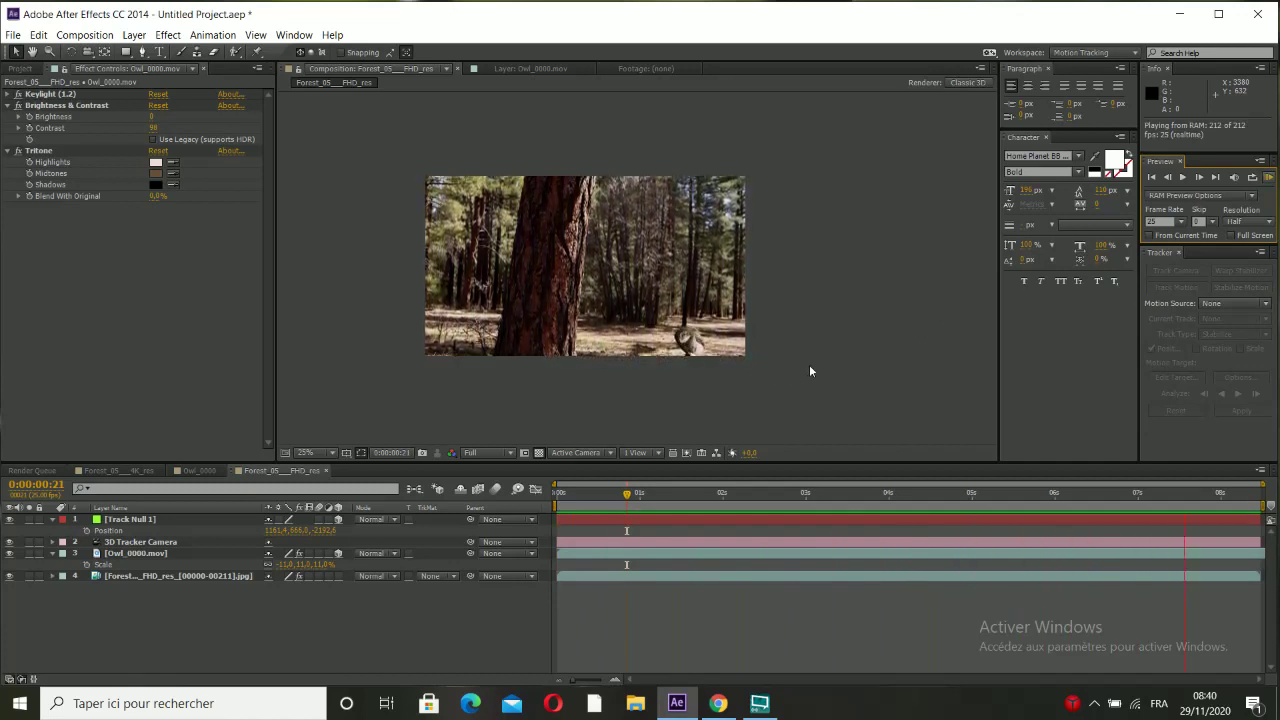
{"action": "key", "text": "space"}
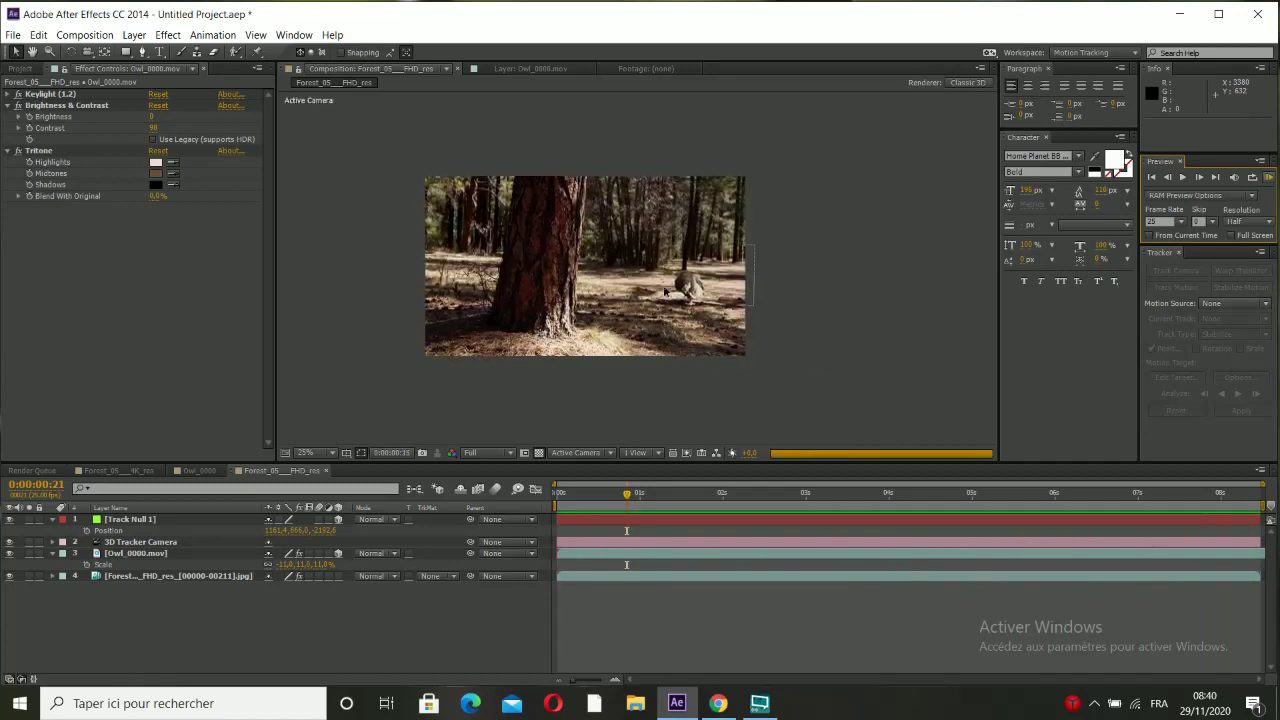
Add the Camera Lens Blur effect to the Owl_0000.mov layer.
{"action": "scroll", "coordinate": [664, 290], "scroll_direction": "up", "scroll_amount": 4}
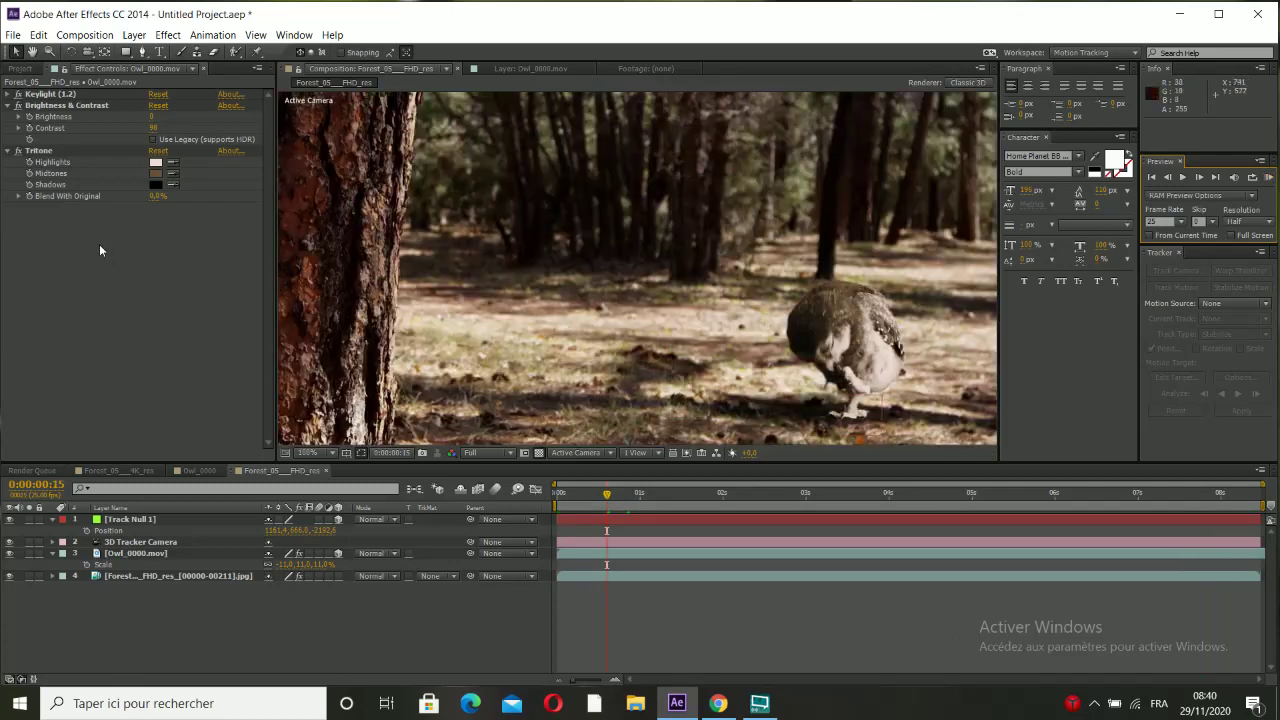
{"action": "right_click", "coordinate": [99, 244]}
{"action": "left_click", "coordinate": [82, 354]}
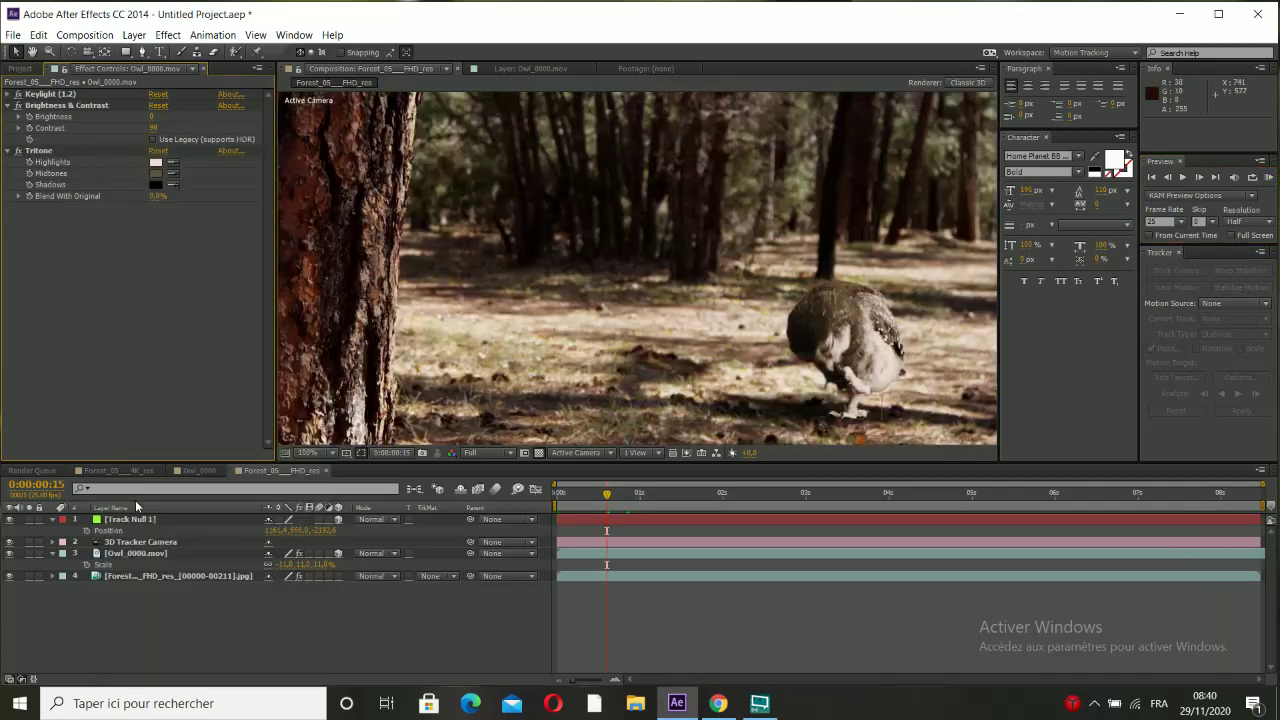
{"action": "left_click", "coordinate": [124, 553]}
{"action": "right_click", "coordinate": [120, 327]}
{"action": "mouse_move", "coordinate": [200, 296]}
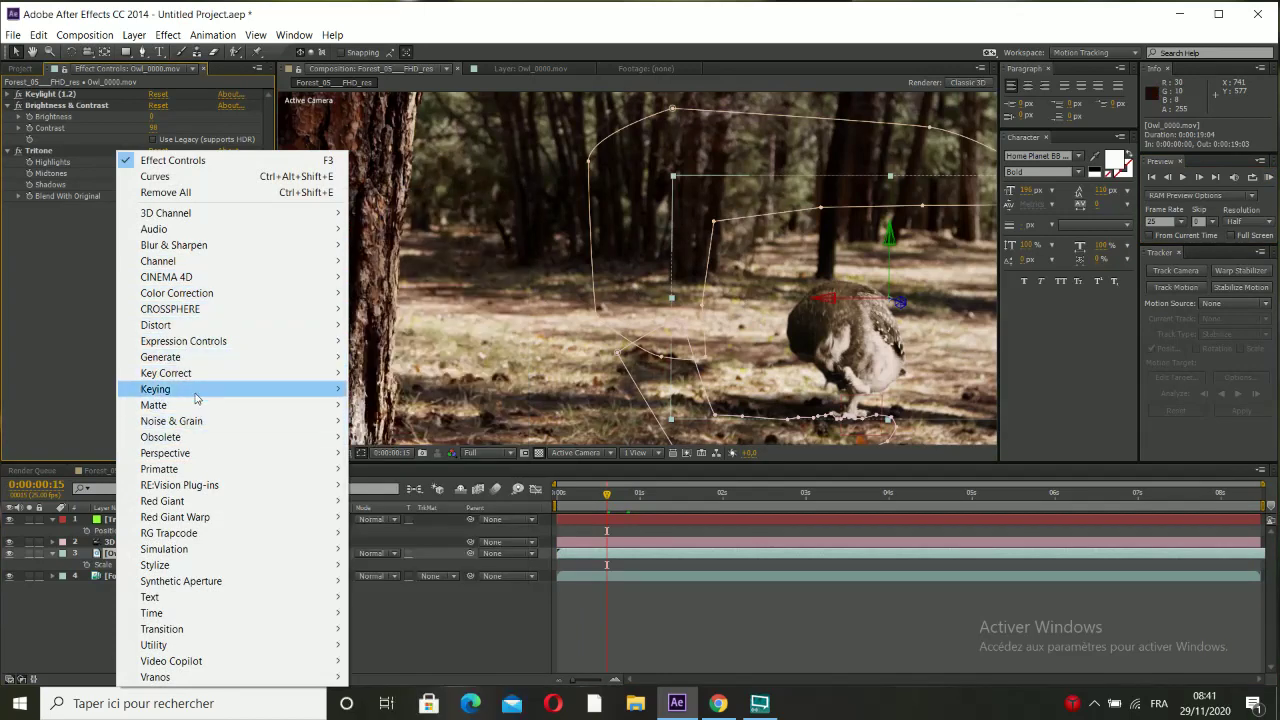
{"action": "mouse_move", "coordinate": [175, 245]}
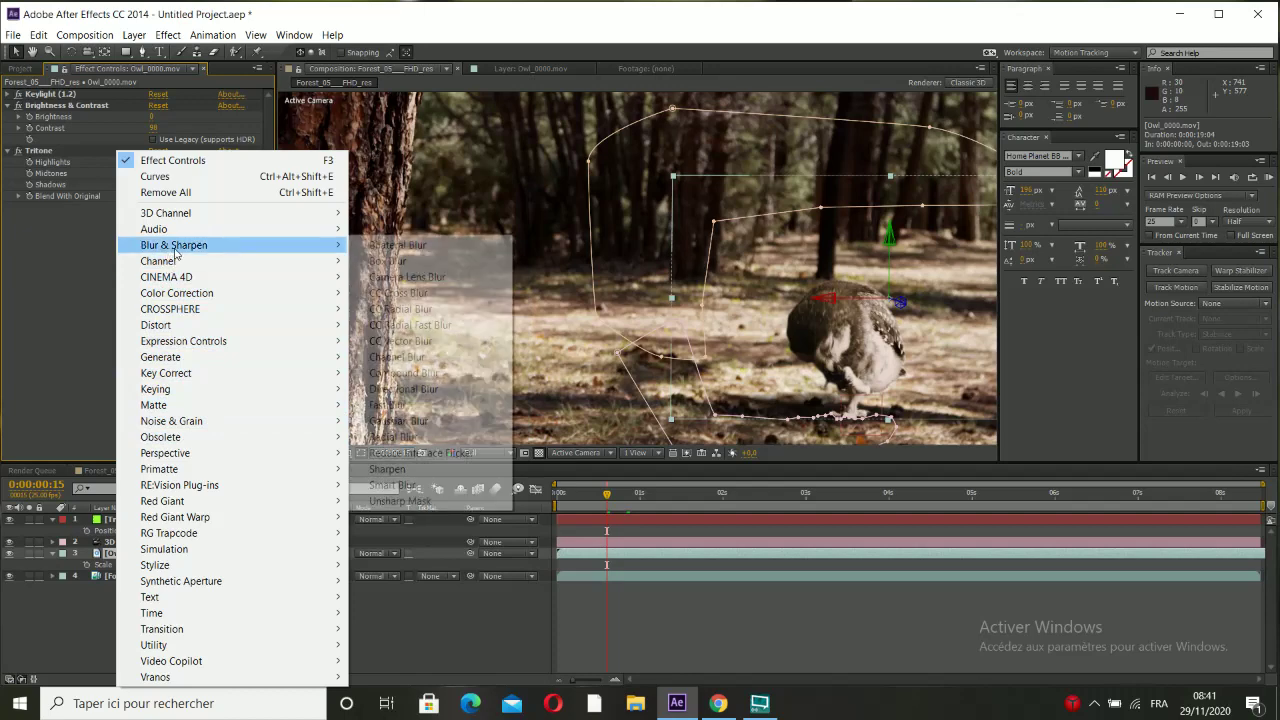
{"action": "left_click", "coordinate": [431, 278]}
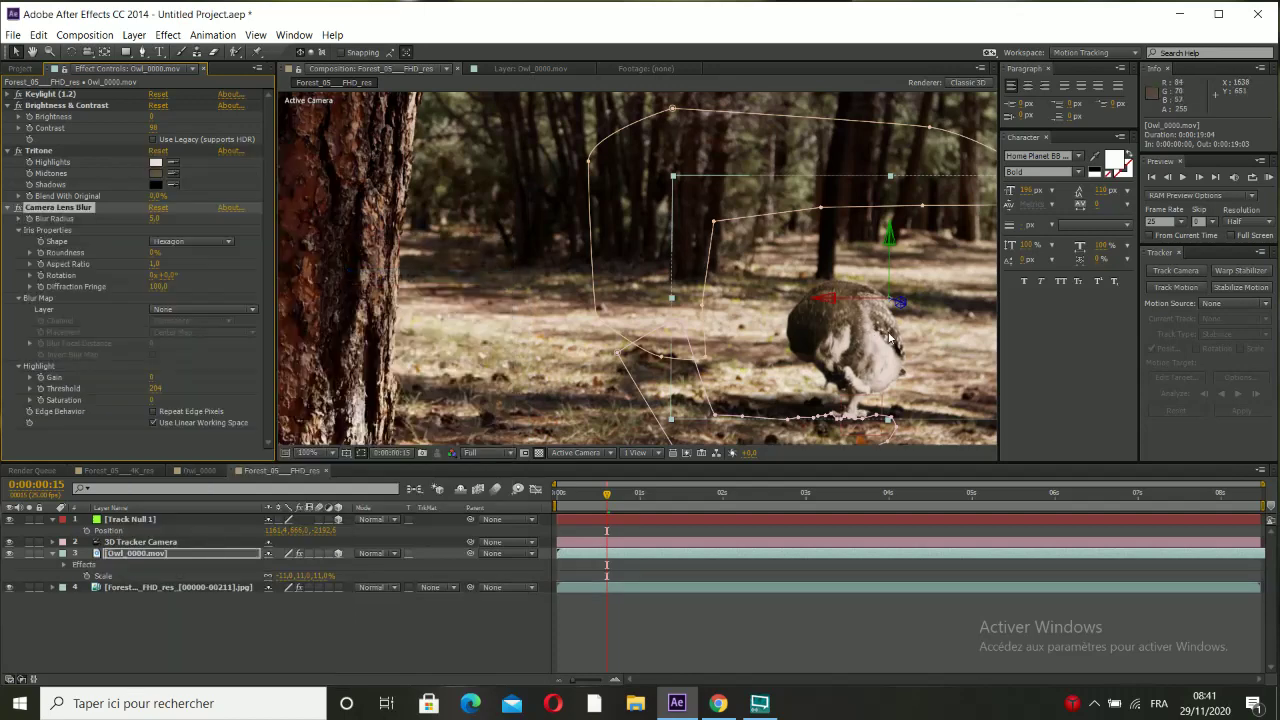
Examine the blurred owl's outline, feathers and feet up close against the forest background.
{"action": "left_click_drag", "start_coordinate": [889, 338], "coordinate": [578, 264]}
{"action": "scroll", "coordinate": [755, 302], "scroll_direction": "up", "scroll_amount": 1}
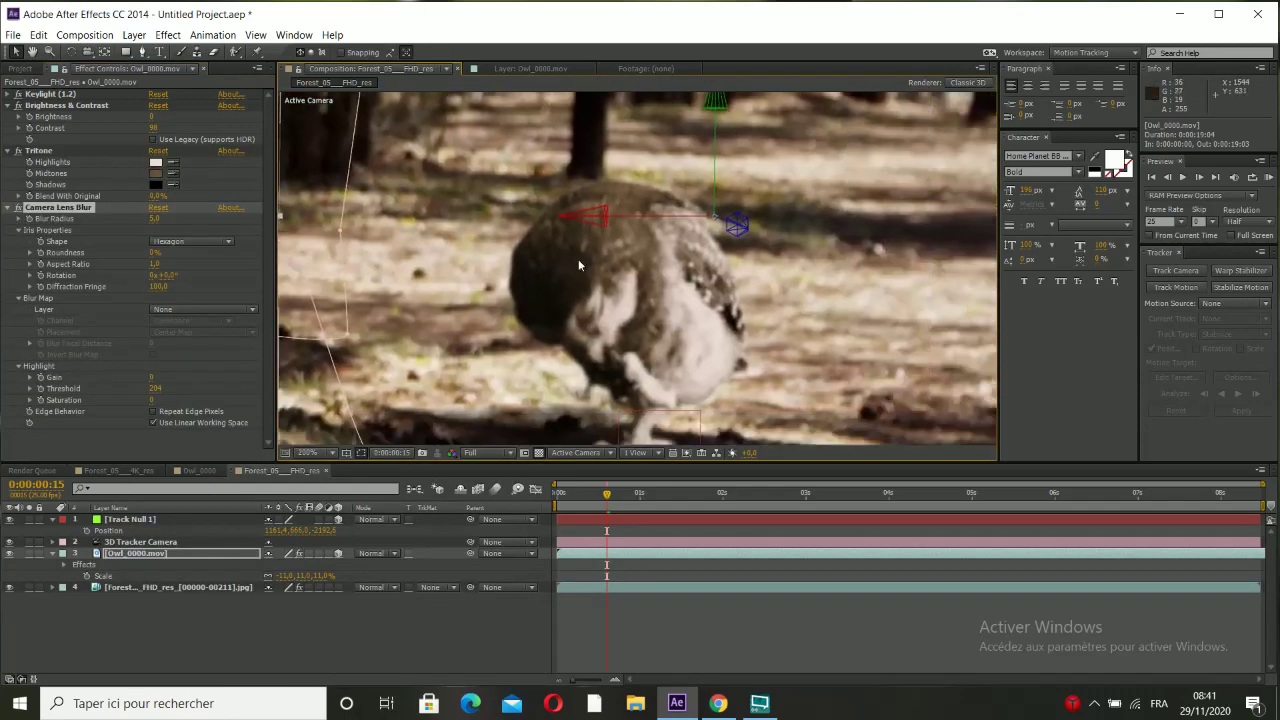
{"action": "scroll", "coordinate": [645, 262], "scroll_direction": "up", "scroll_amount": 2}
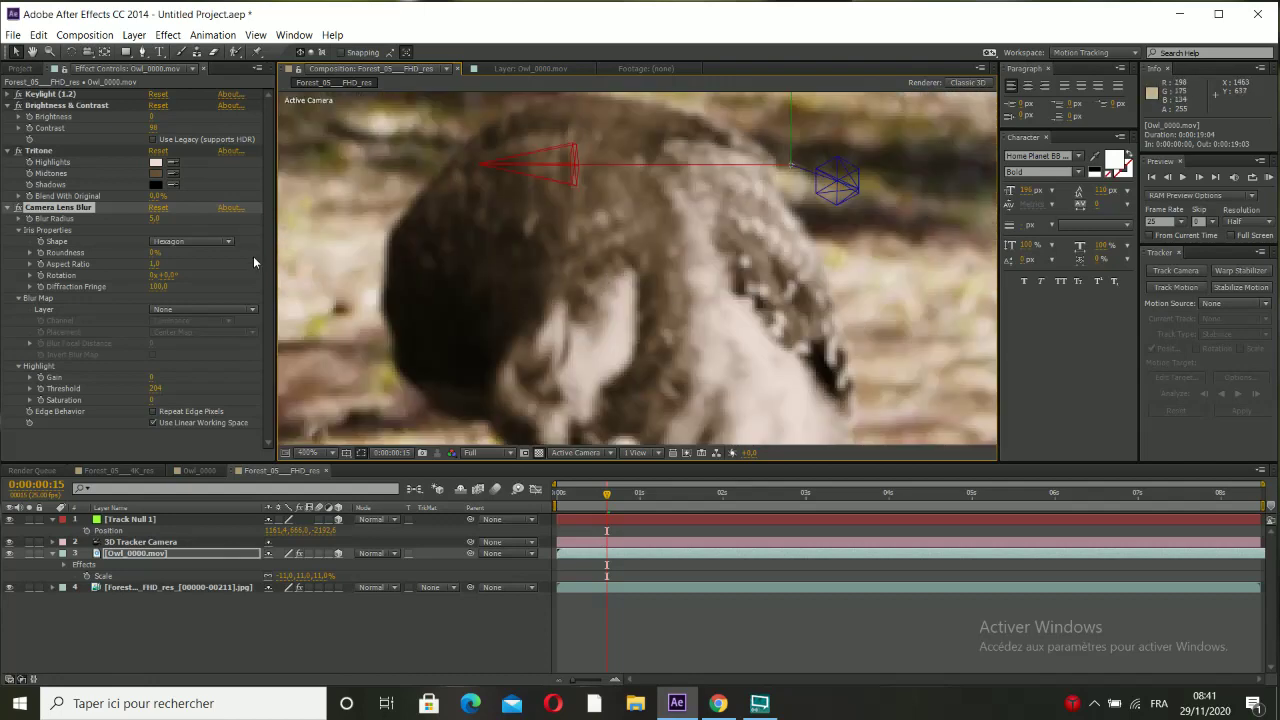
{"action": "scroll", "coordinate": [849, 298], "scroll_direction": "up", "scroll_amount": 1}
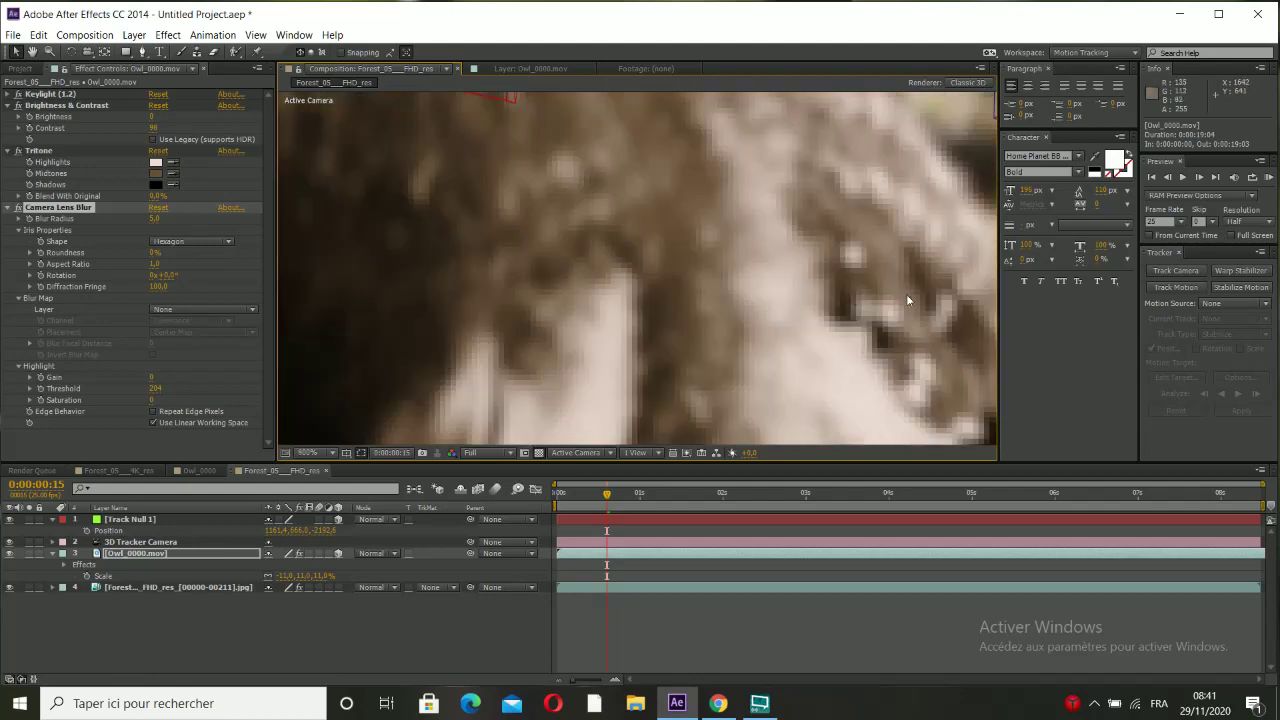
{"action": "left_click_drag", "start_coordinate": [826, 299], "coordinate": [583, 249]}
{"action": "left_click_drag", "start_coordinate": [906, 360], "coordinate": [743, 160]}
{"action": "left_click_drag", "start_coordinate": [745, 410], "coordinate": [757, 210]}
{"action": "left_click_drag", "start_coordinate": [514, 405], "coordinate": [673, 202]}
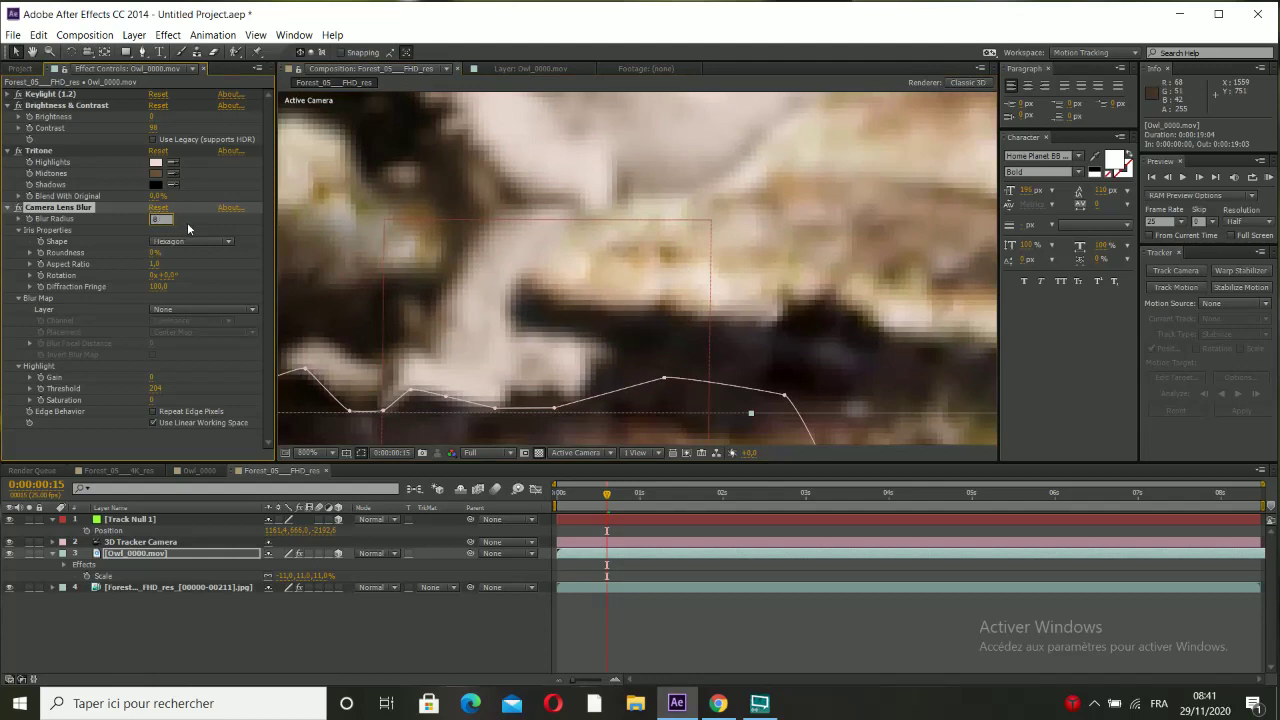
Try Camera Lens Blur radii of 8 and 7 on the owl, and set the Blur Radius to 6.
{"action": "key", "text": "Return"}
{"action": "scroll", "coordinate": [612, 230], "scroll_direction": "down", "scroll_amount": 2}
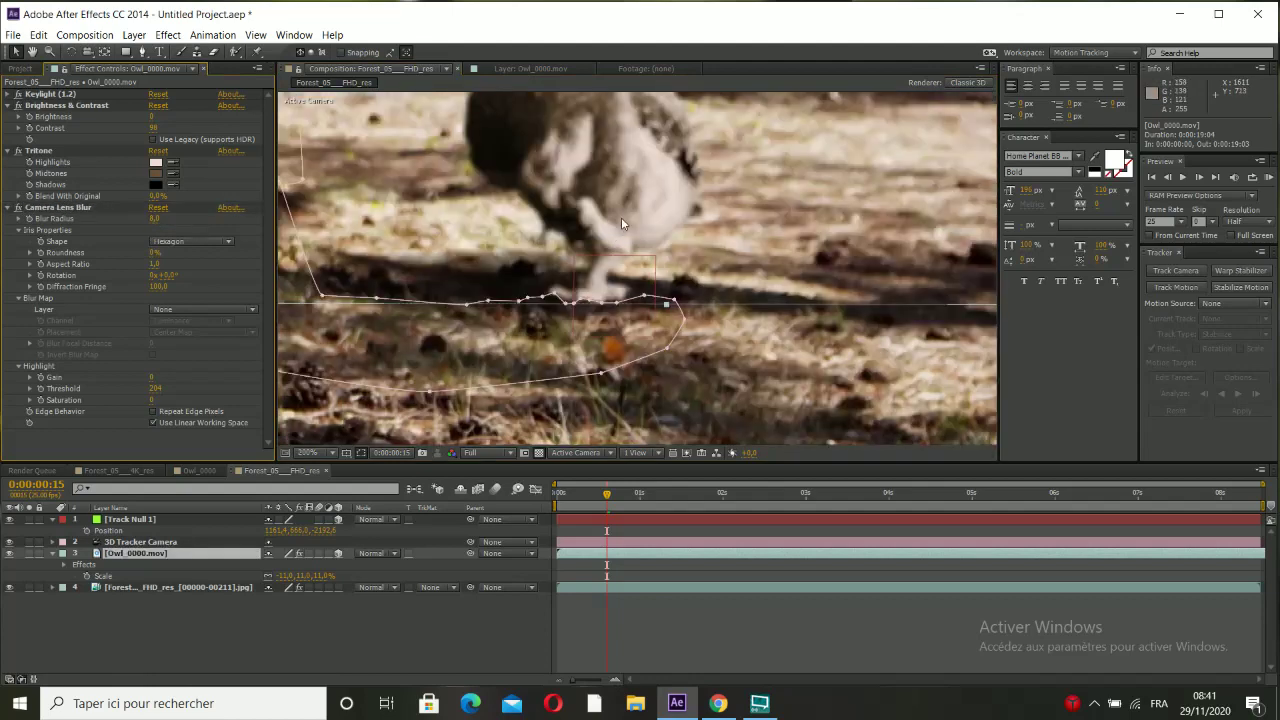
{"action": "scroll", "coordinate": [621, 222], "scroll_direction": "down", "scroll_amount": 1}
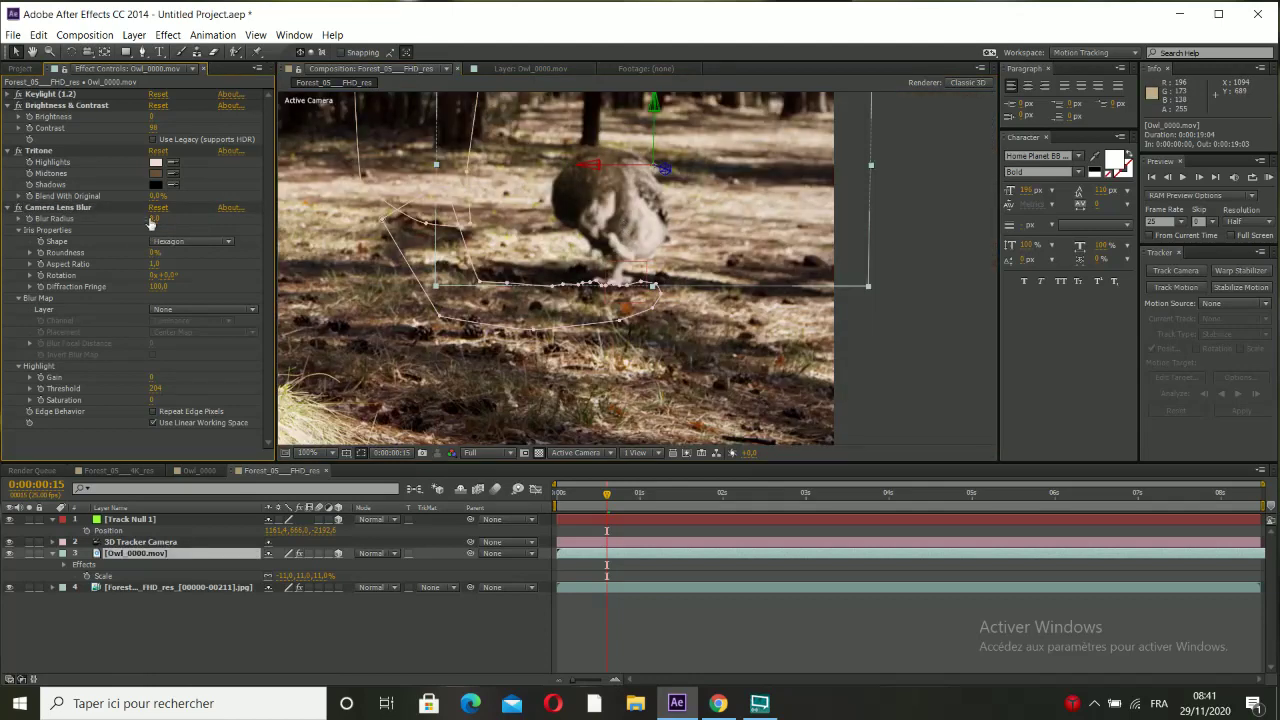
{"action": "type", "text": "7"}
{"action": "key", "text": "Return"}
{"action": "type", "text": "6"}
{"action": "key", "text": "Return"}
Deselect the owl layer and start a RAM preview of the composite with the lens blur applied.
{"action": "left_click", "coordinate": [909, 334]}
{"action": "scroll", "coordinate": [905, 322], "scroll_direction": "down", "scroll_amount": 2}
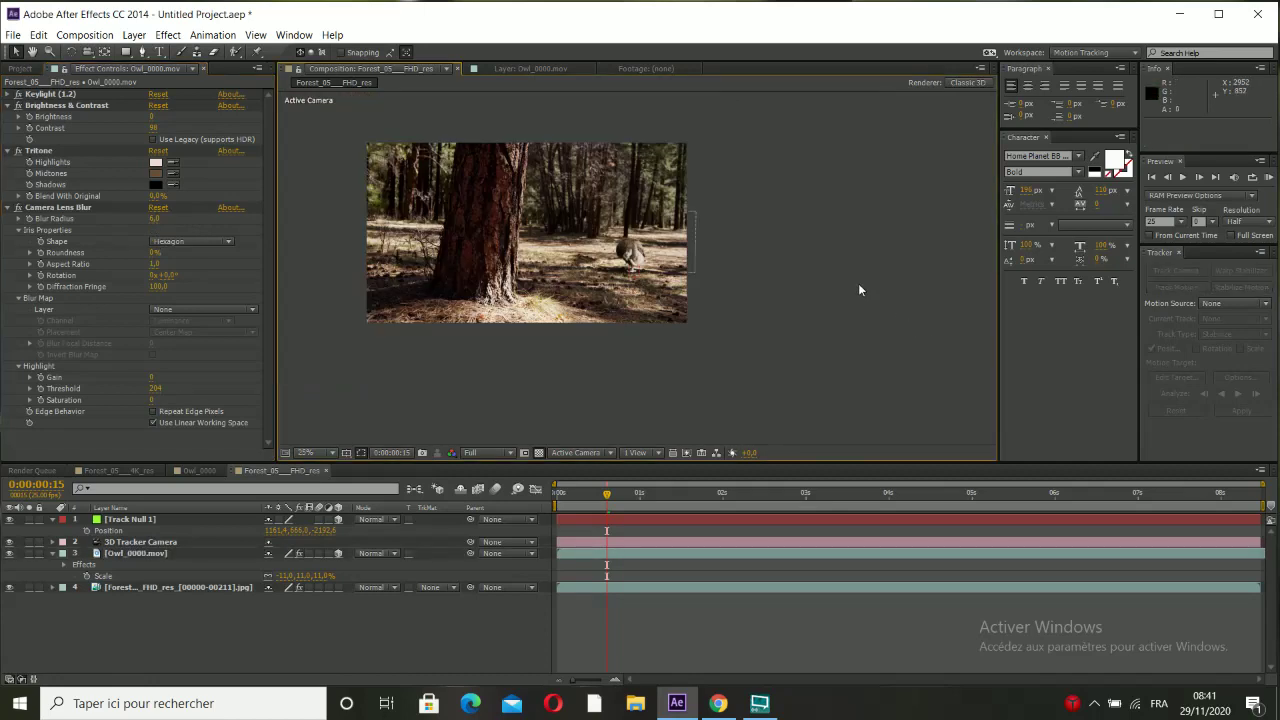
{"action": "left_click", "coordinate": [1268, 178]}
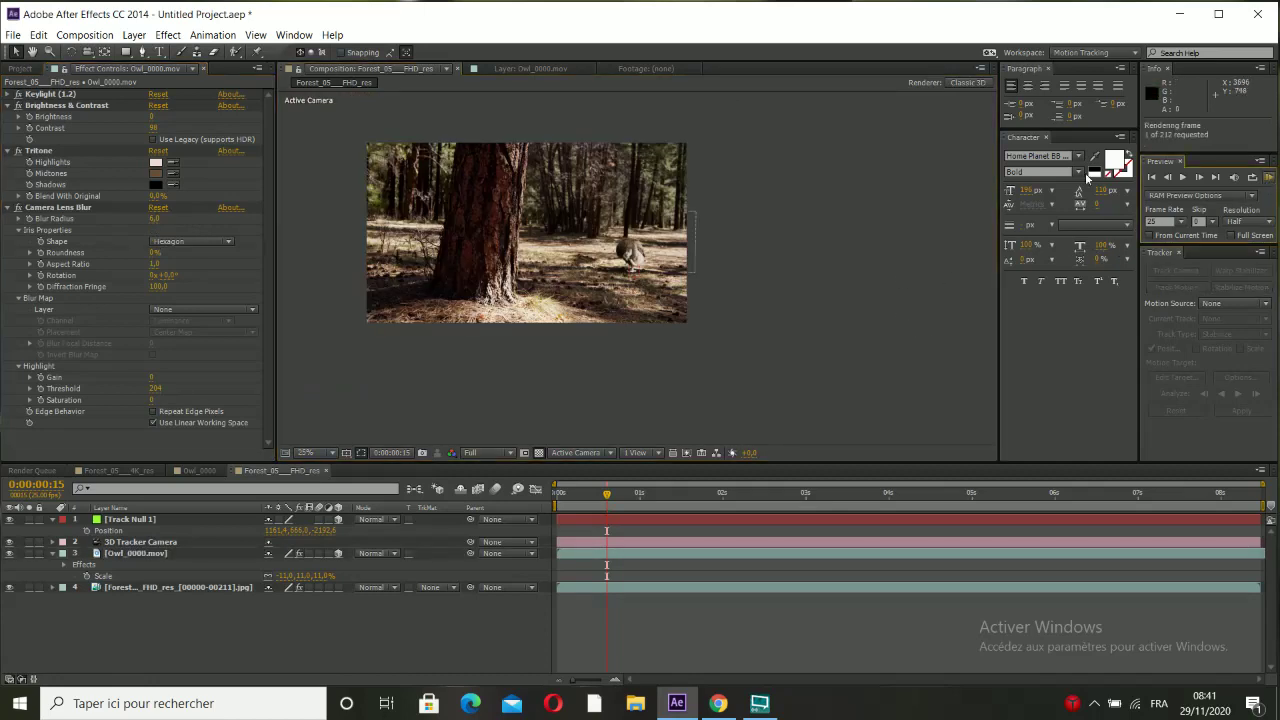